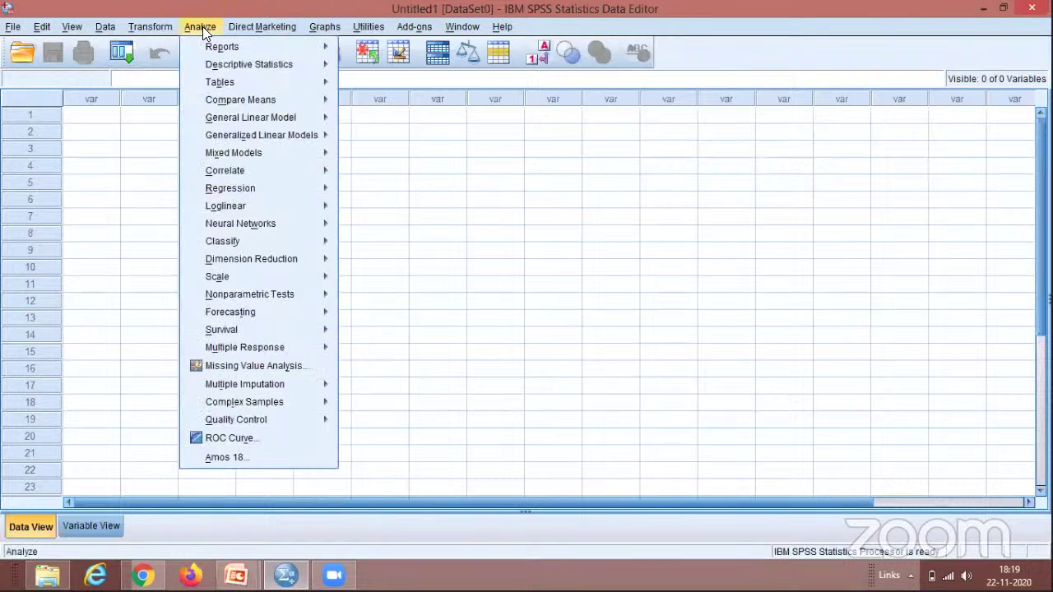
Start generating an orthogonal design and add a factor named Package with the label Package Name.
mouse_move(104, 27)
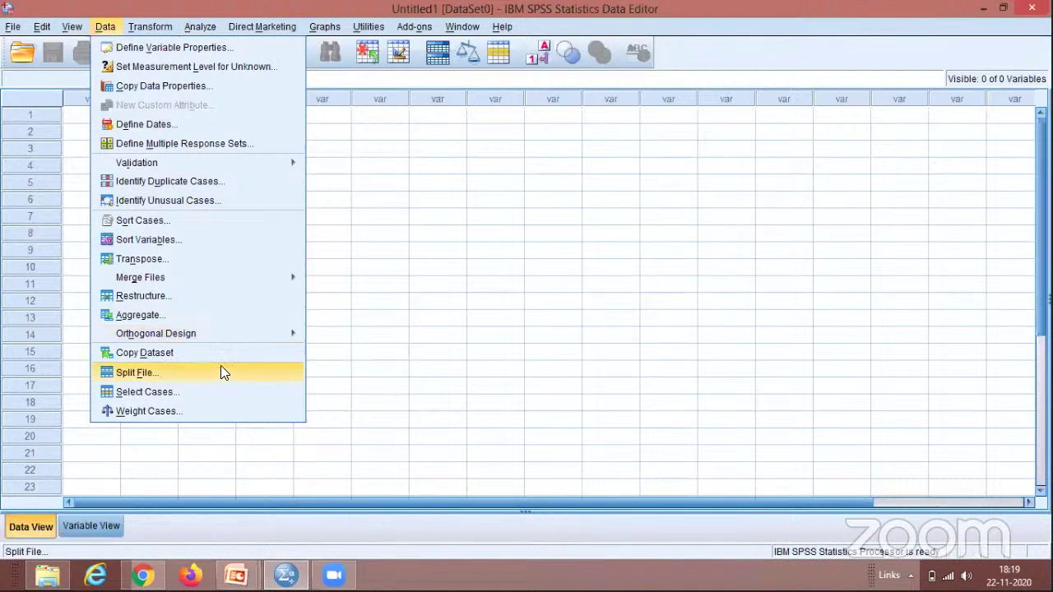
mouse_move(241, 333)
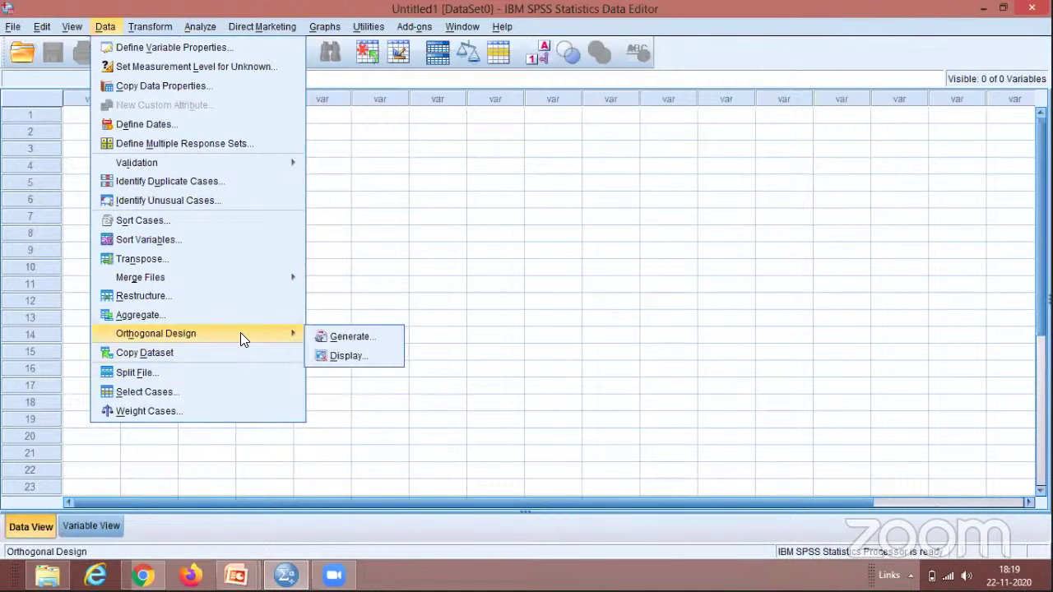
click(360, 336)
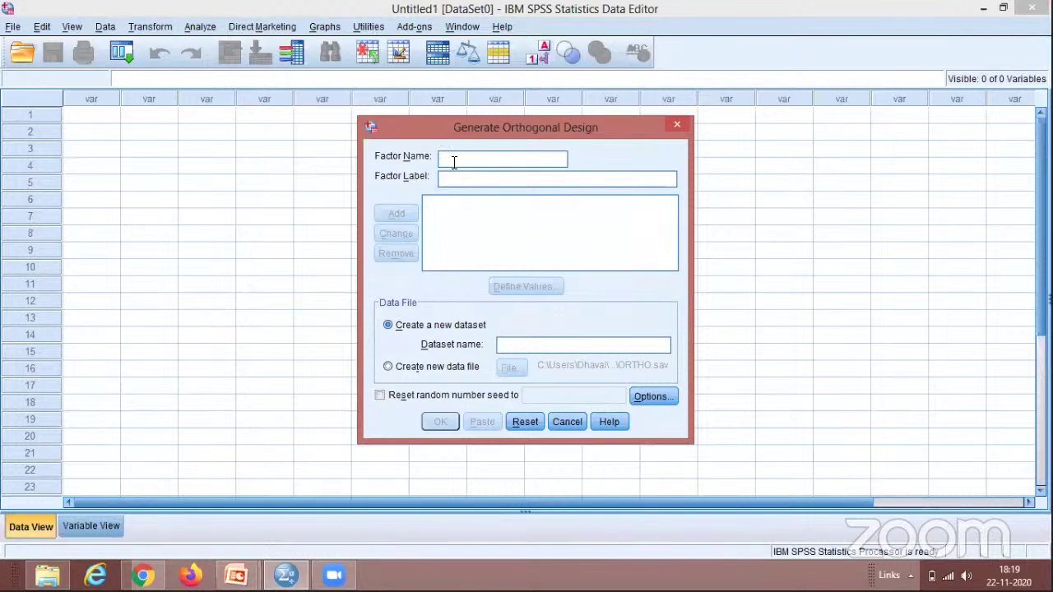
text(Package)
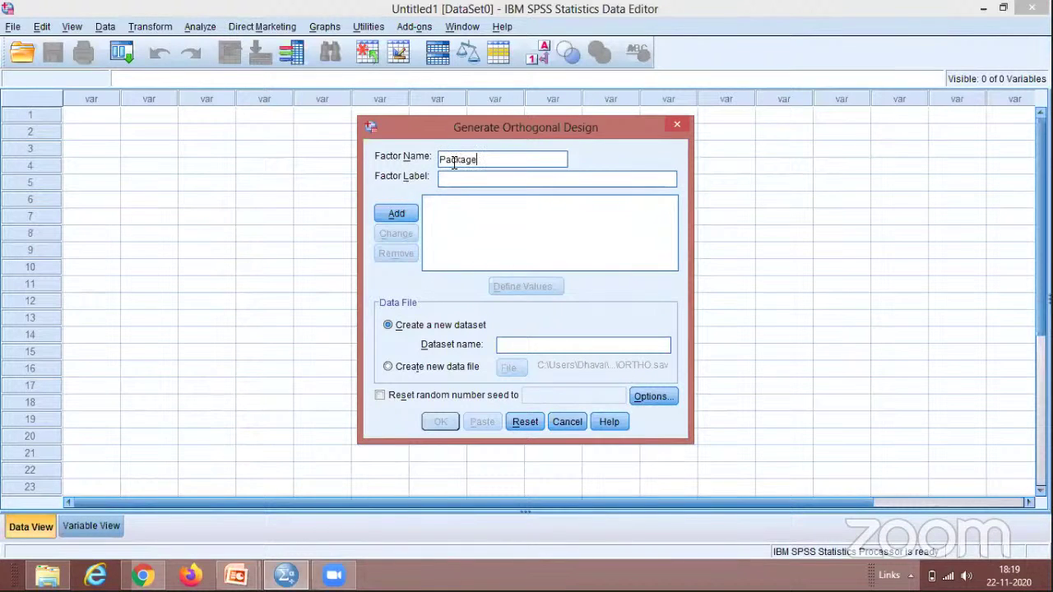
click(454, 179)
text(Package Name)
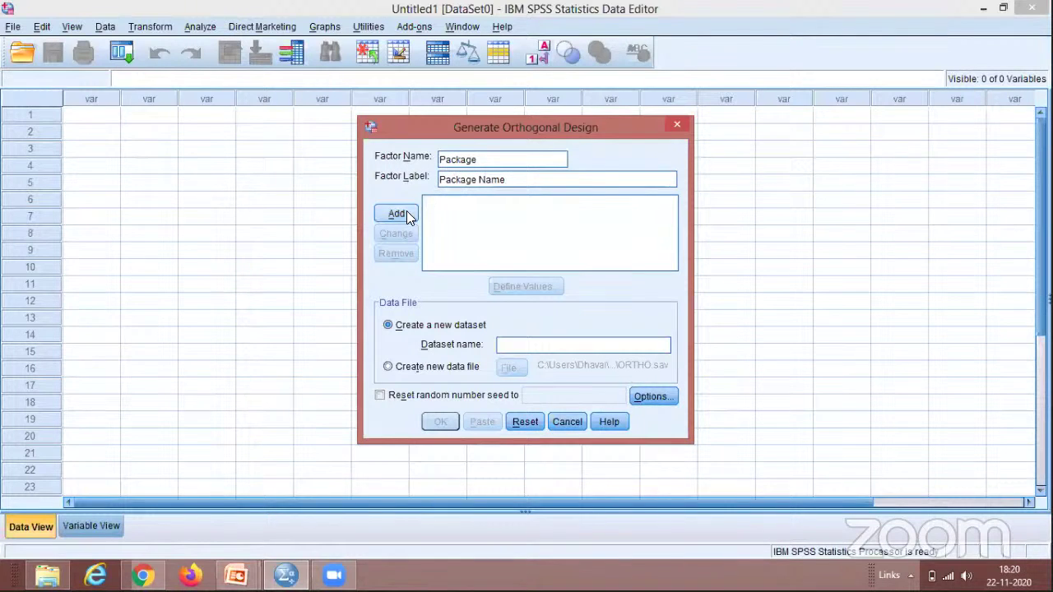
click(403, 215)
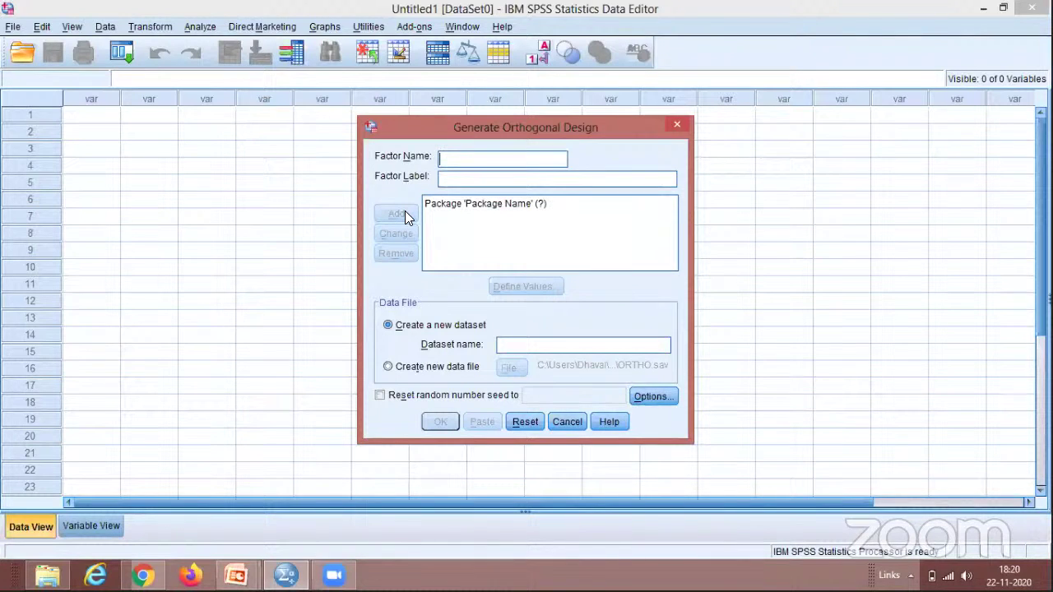
Define the Package factor's values by auto-filling them from 1 to 3.
click(483, 206)
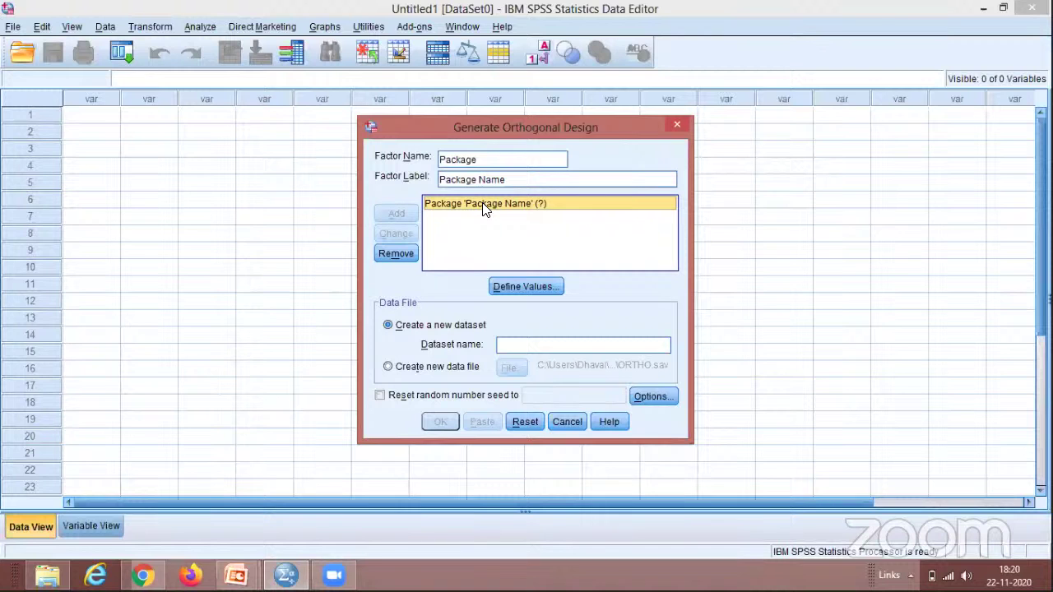
click(526, 288)
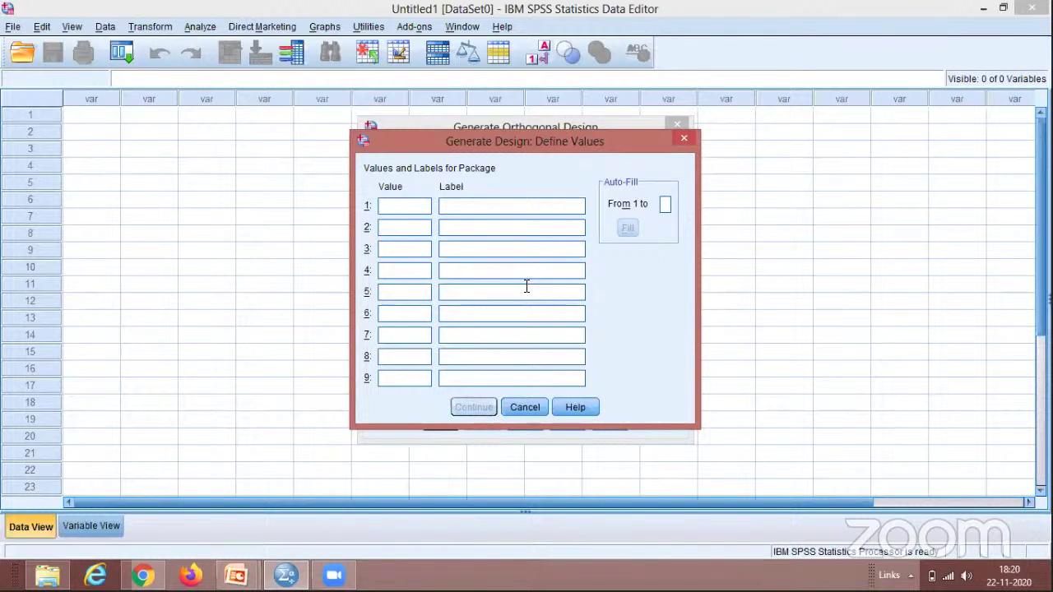
click(665, 206)
text(3)
click(627, 230)
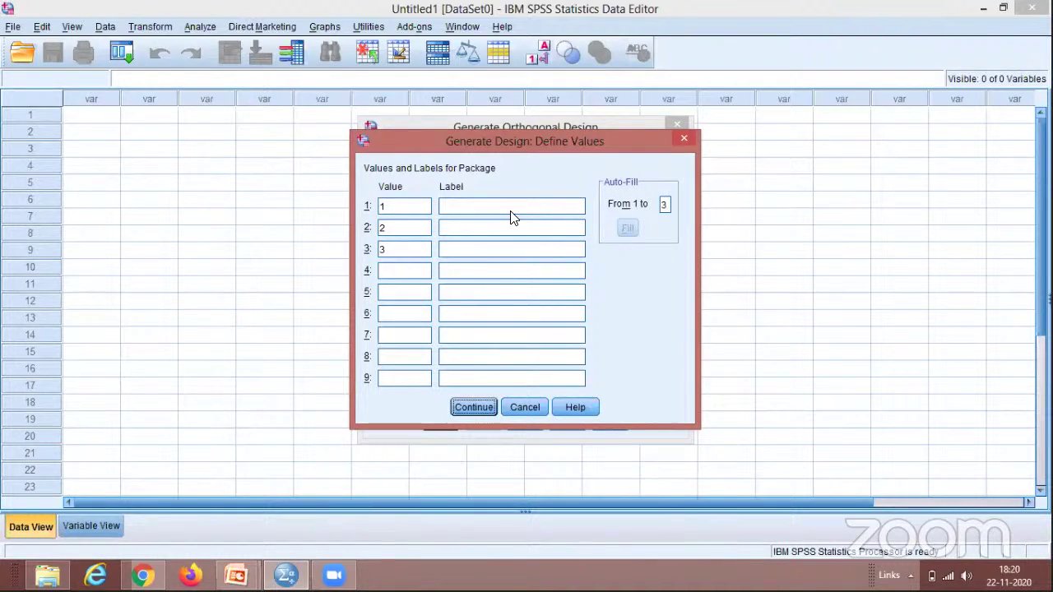
Label the Package values 1, 2 and 3 as A*, B* and C*, and apply the definitions.
click(463, 207)
text(A*)
click(457, 229)
text(B*)
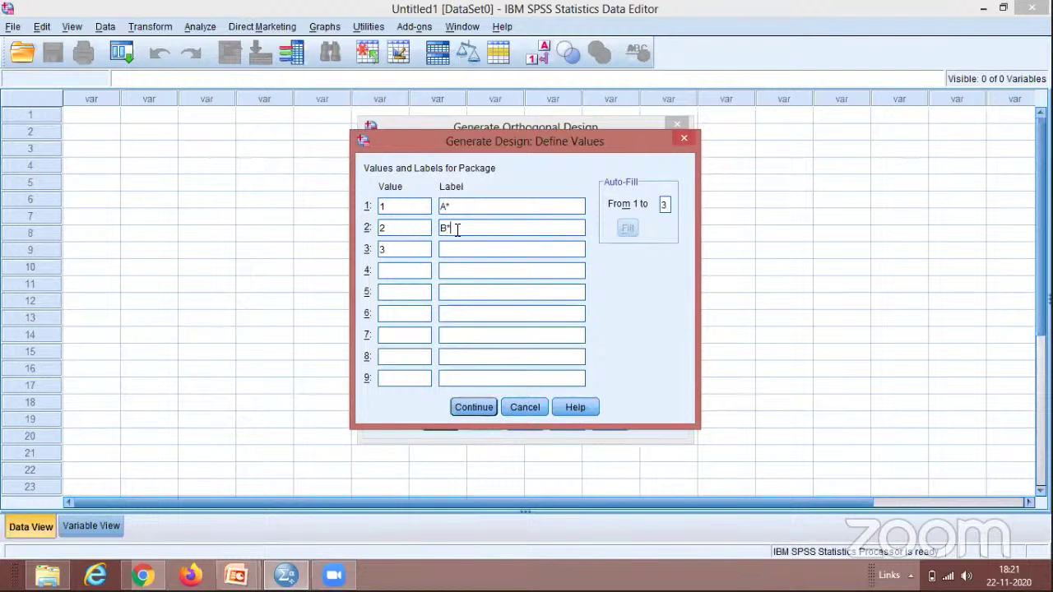
click(454, 250)
text(C*)
click(486, 406)
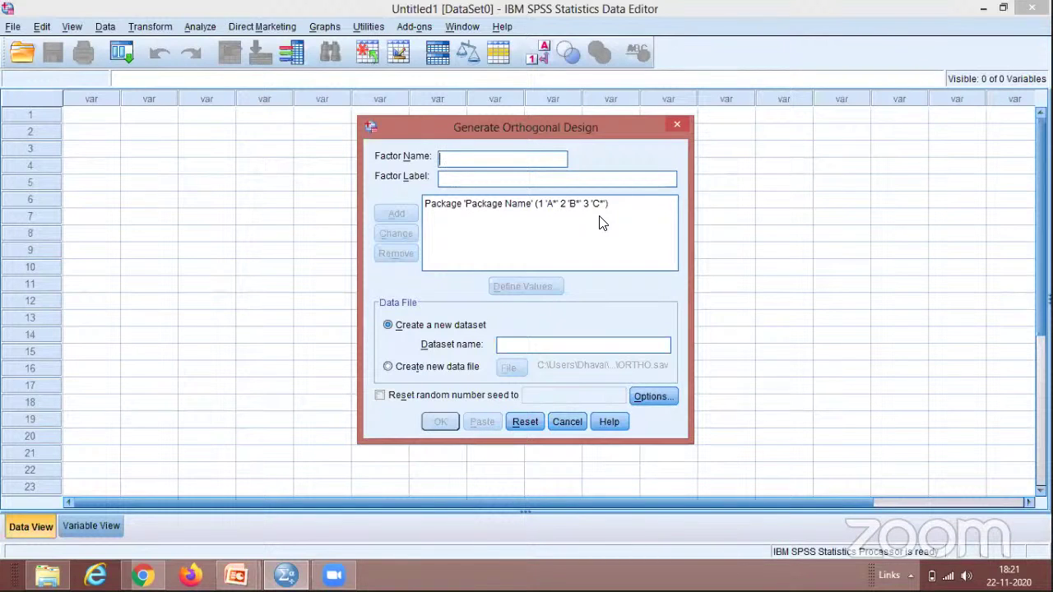
text(b)
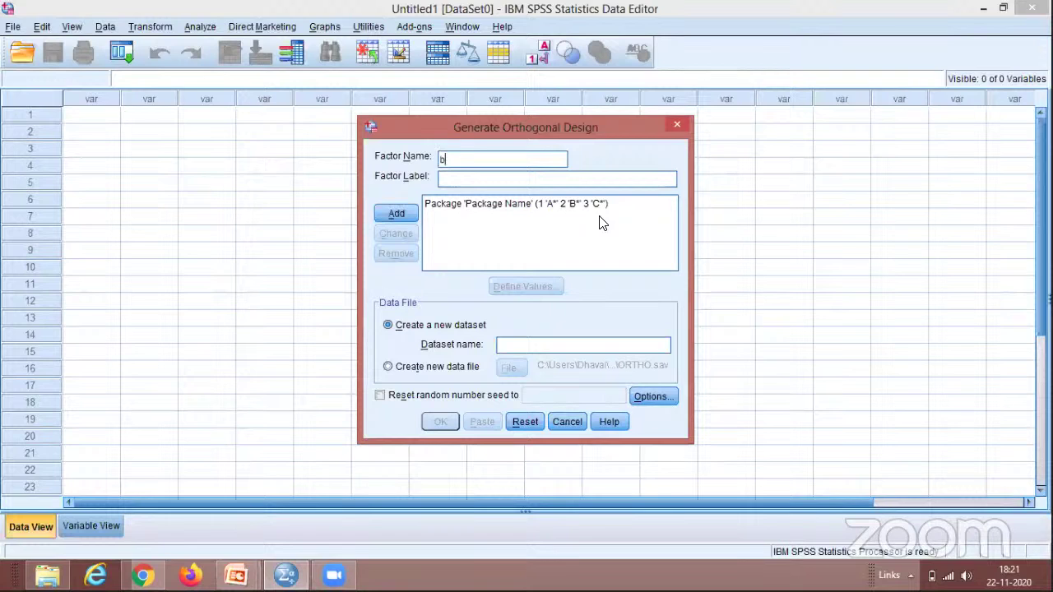
text(rand)
click(466, 179)
text(brand)
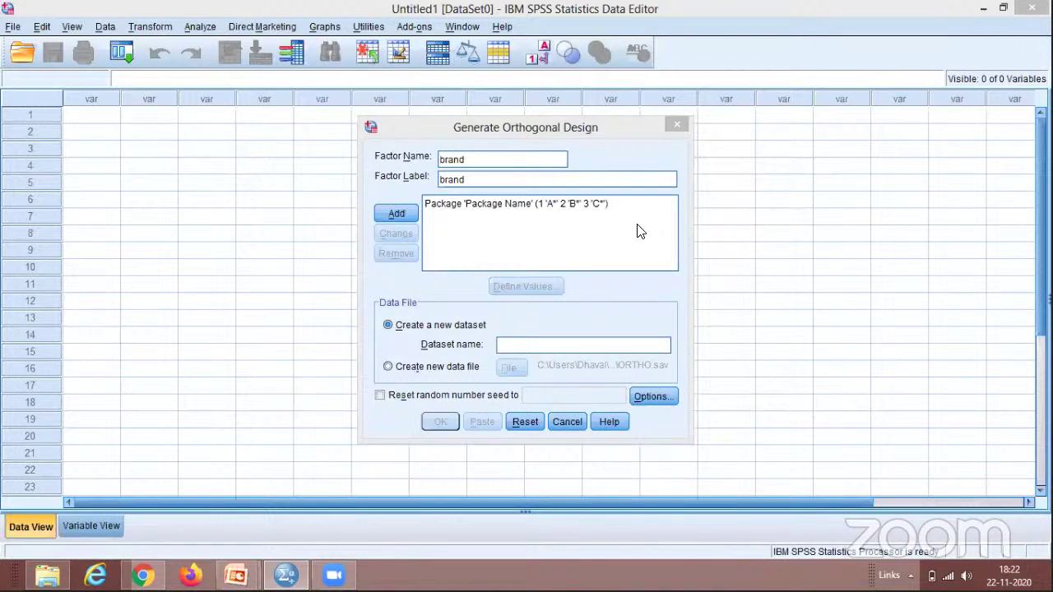
click(554, 211)
click(553, 212)
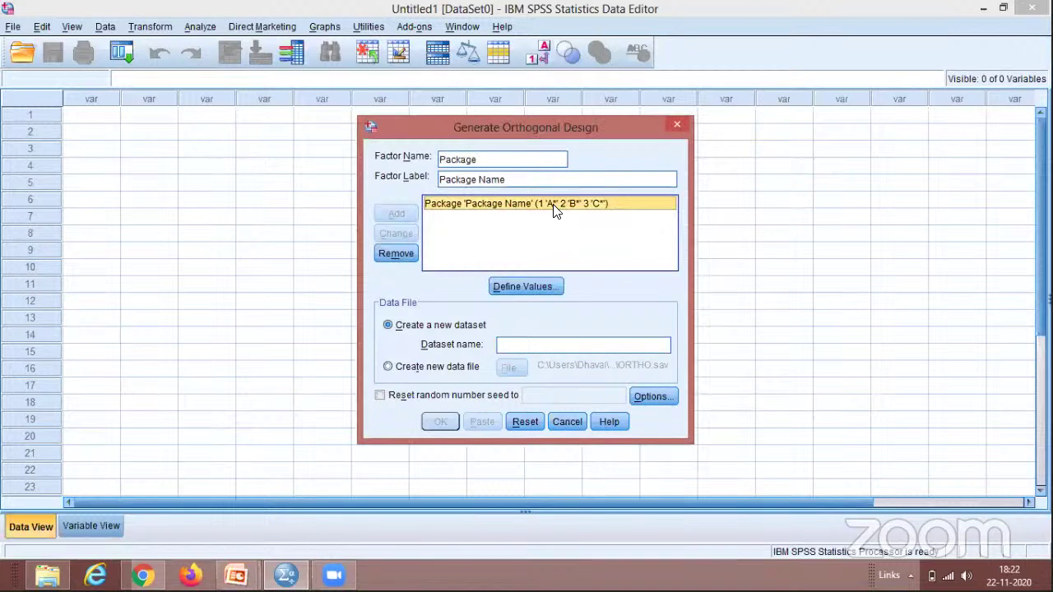
click(548, 287)
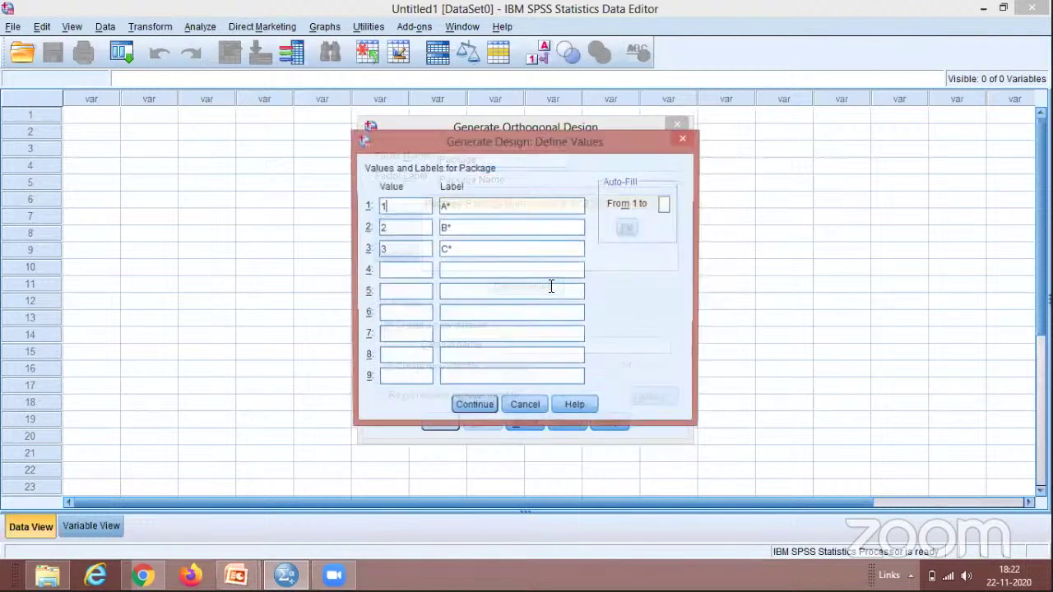
click(531, 408)
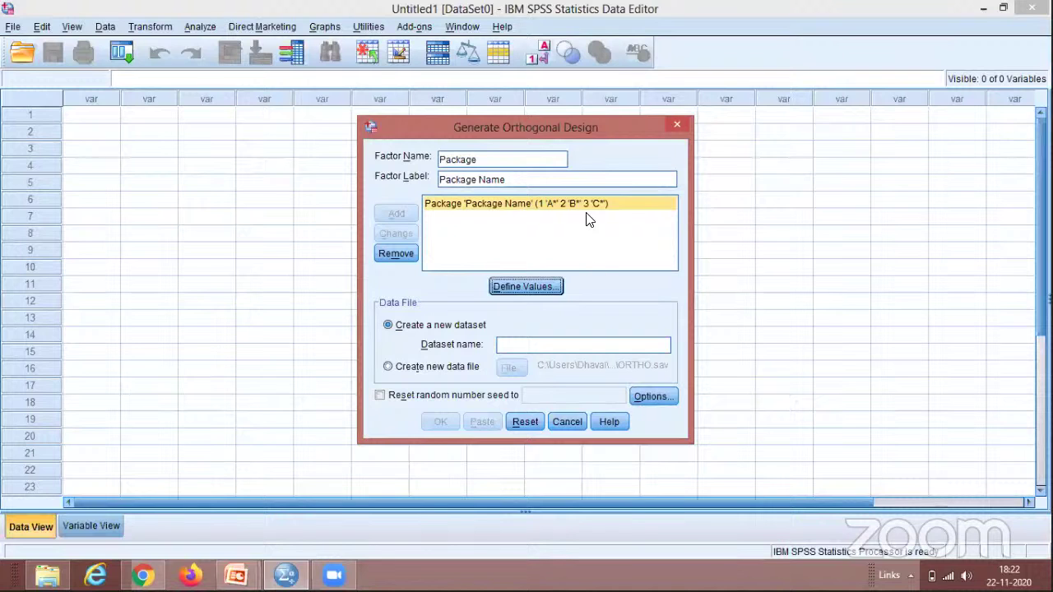
click(574, 423)
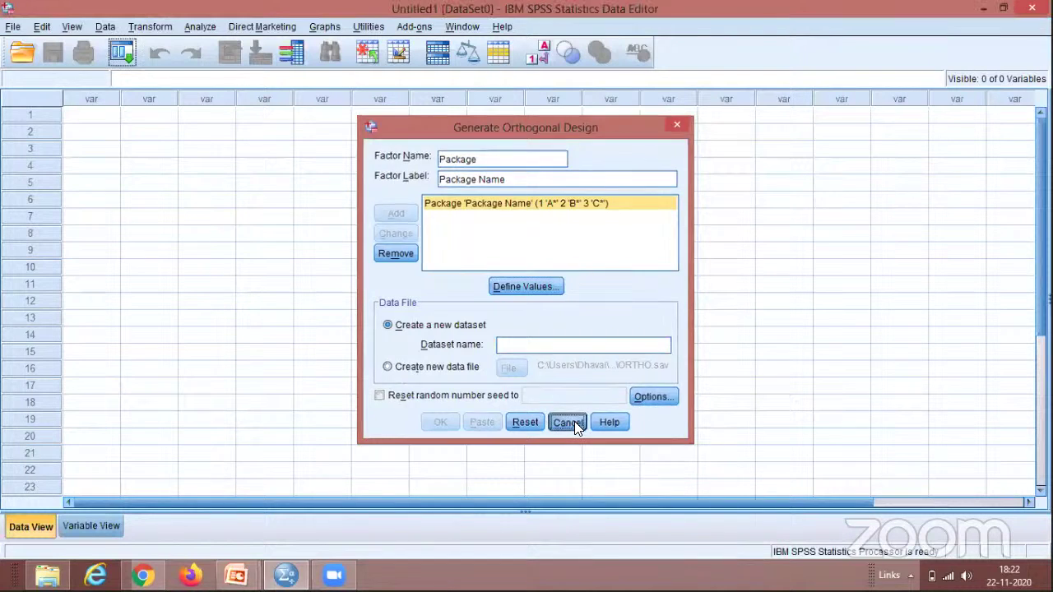
Start a new orthogonal design and add the factor Package with the label Package Name.
click(110, 28)
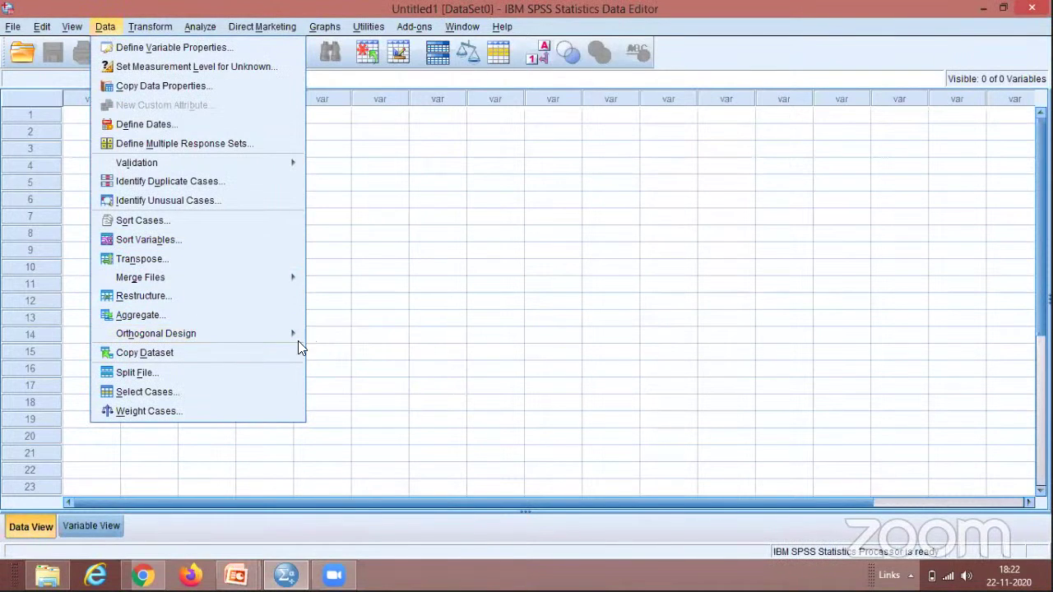
mouse_move(297, 336)
click(337, 338)
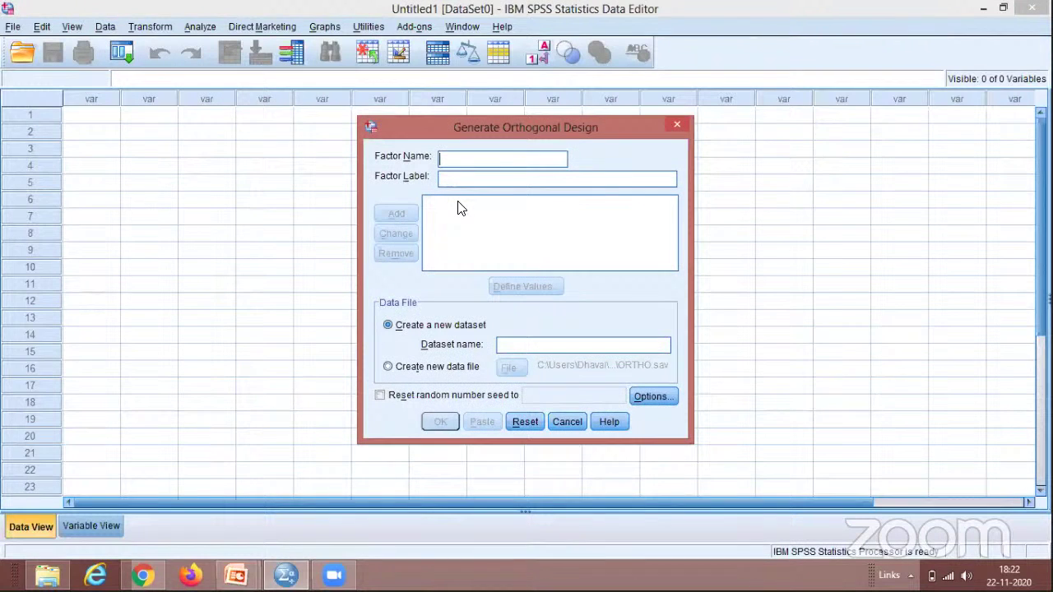
text(Package)
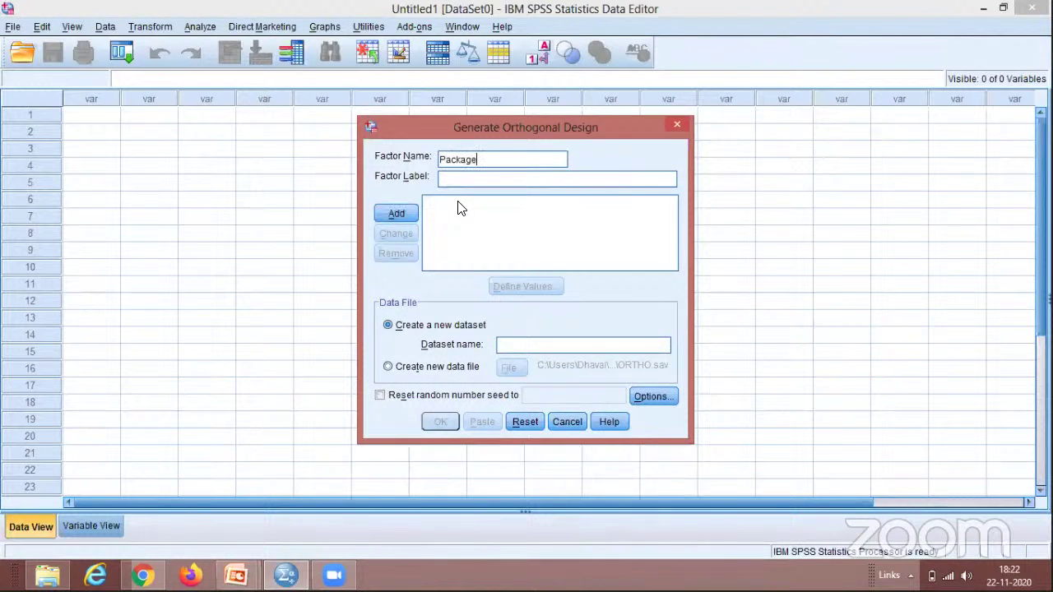
text(Package)
text(Name)
click(411, 219)
Auto-fill the Package factor's values from 1 to 3.
click(488, 211)
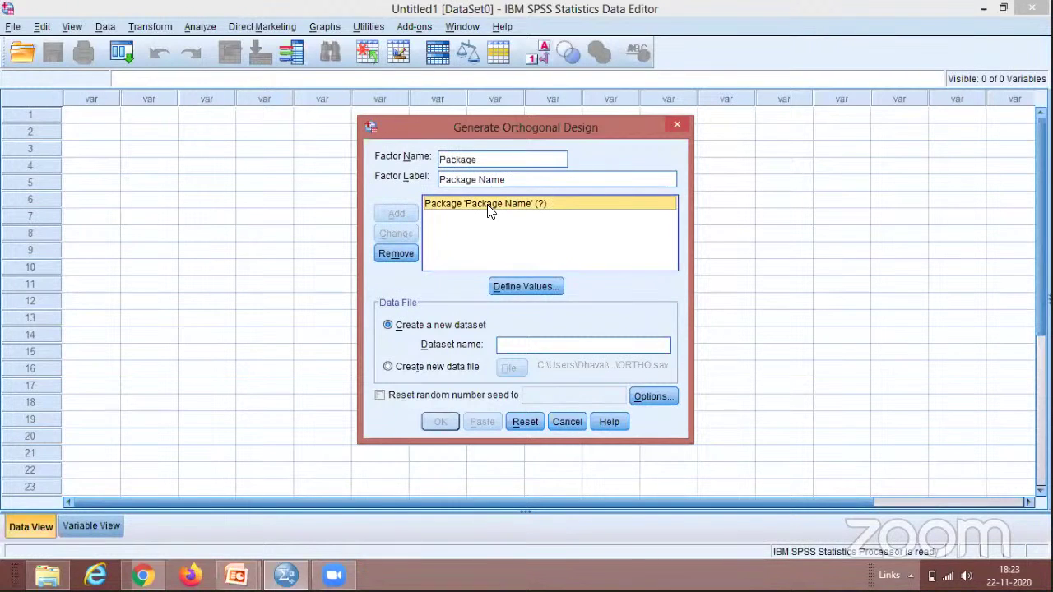
click(531, 288)
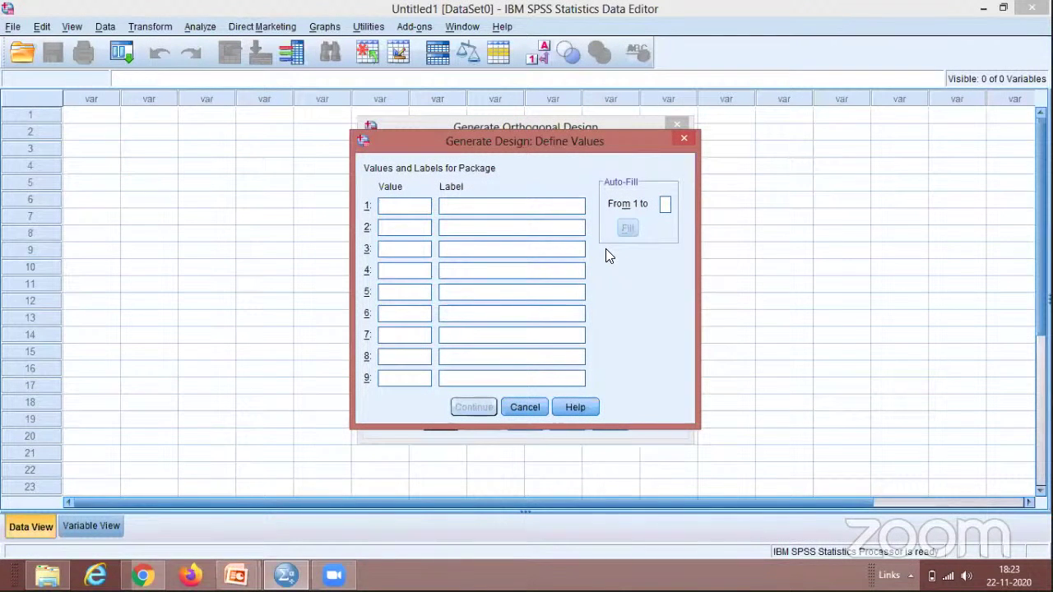
click(665, 205)
text(3)
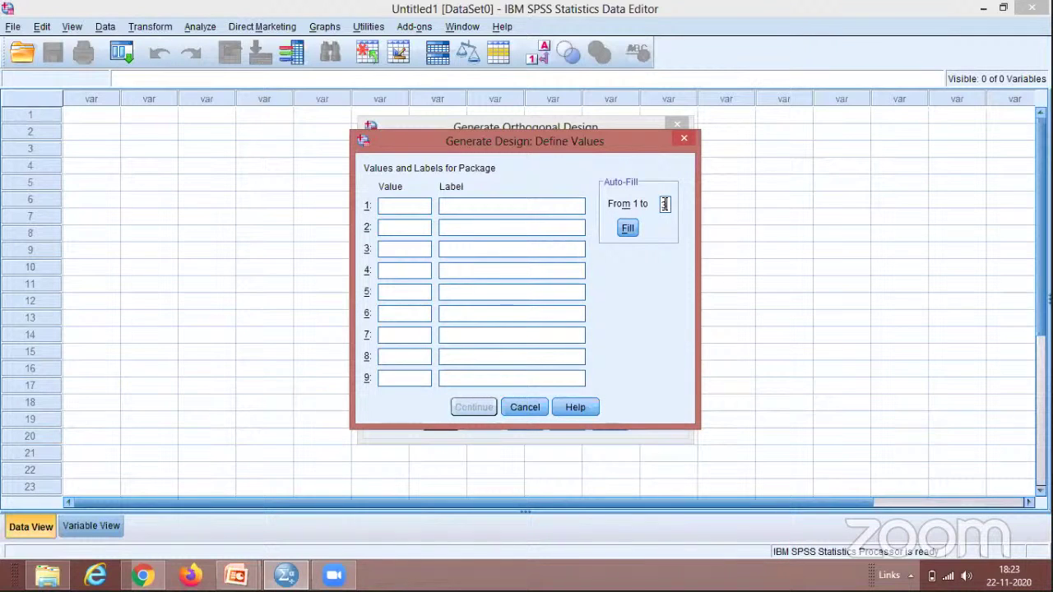
click(627, 230)
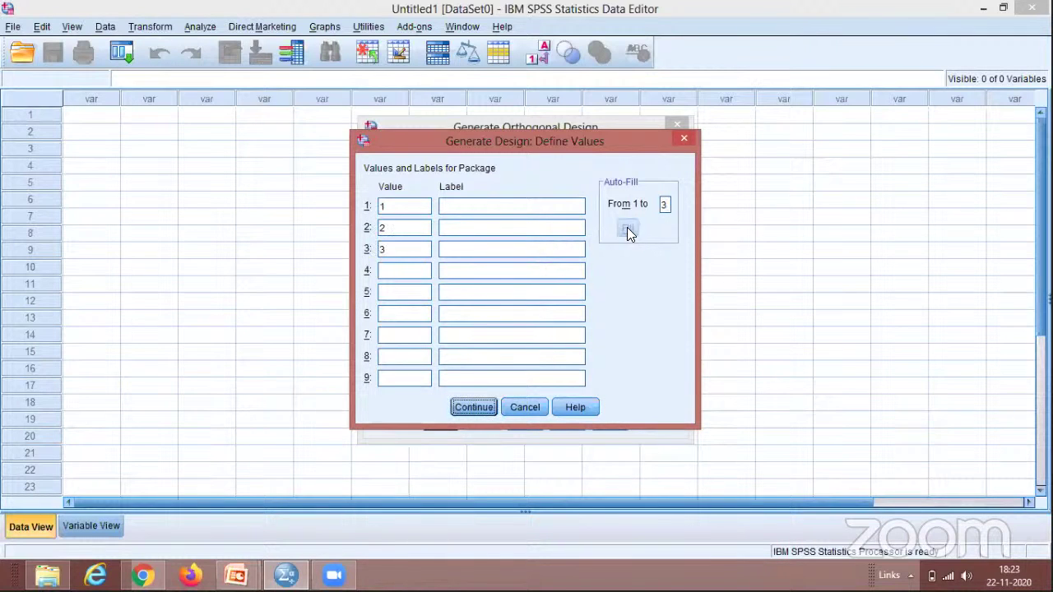
Assign the labels A*, B* and C* to Package values 1, 2 and 3, and accept them.
click(472, 208)
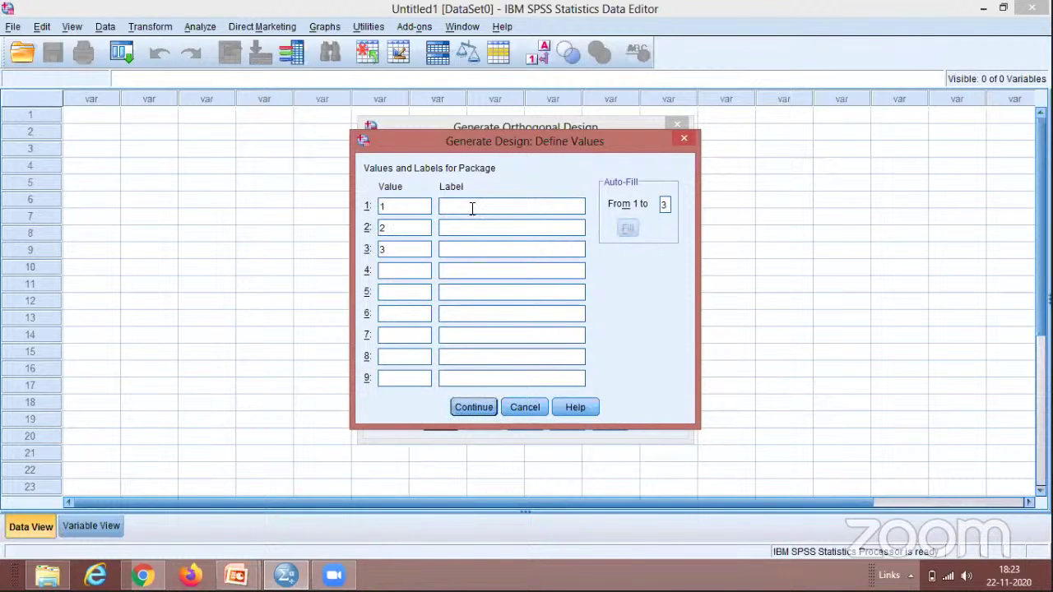
text(A*)
click(463, 233)
text(B*)
click(464, 251)
text(C*)
click(477, 406)
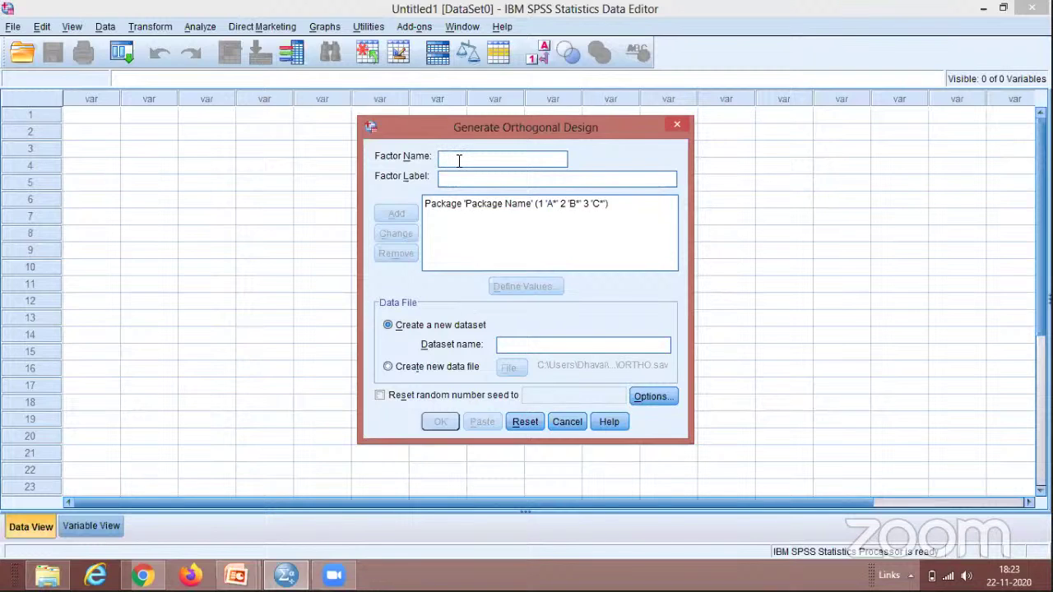
Add a second factor named brand with the label brand to the design.
text(brand)
click(459, 179)
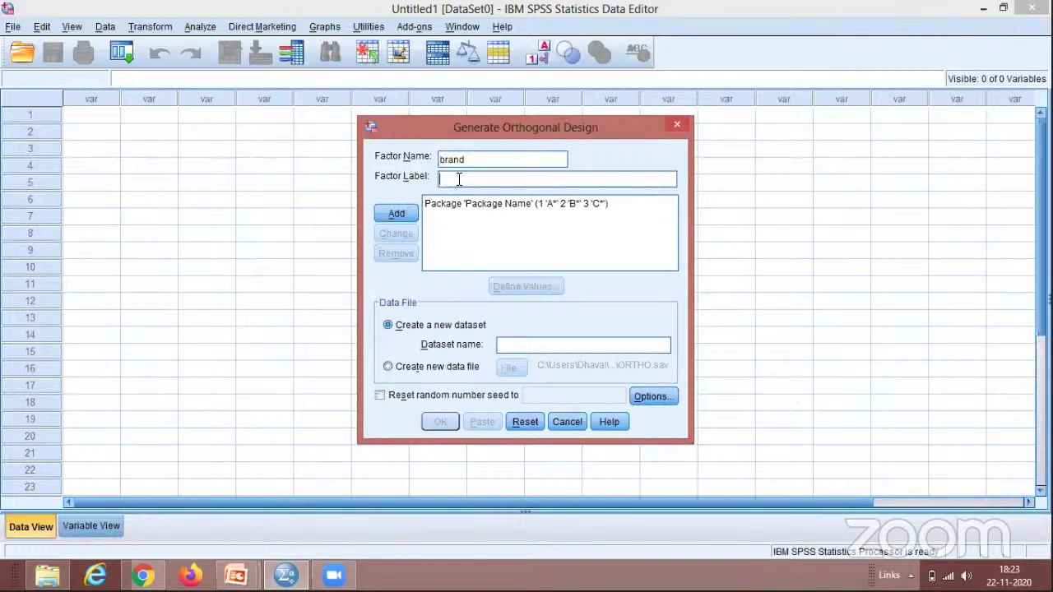
text(brand)
click(401, 216)
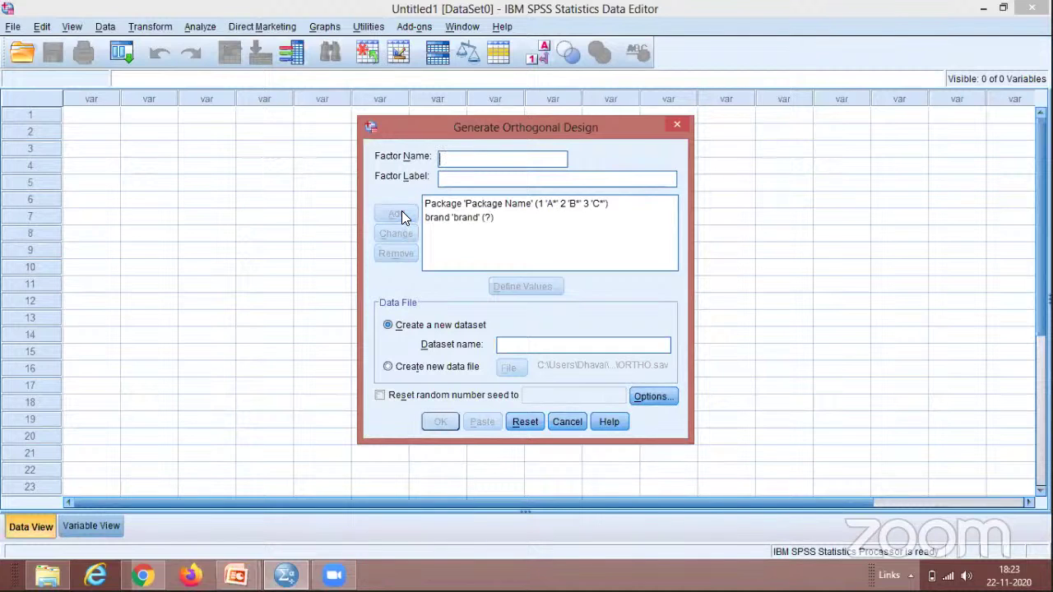
Auto-fill the brand factor's values from 1 to 3.
click(473, 218)
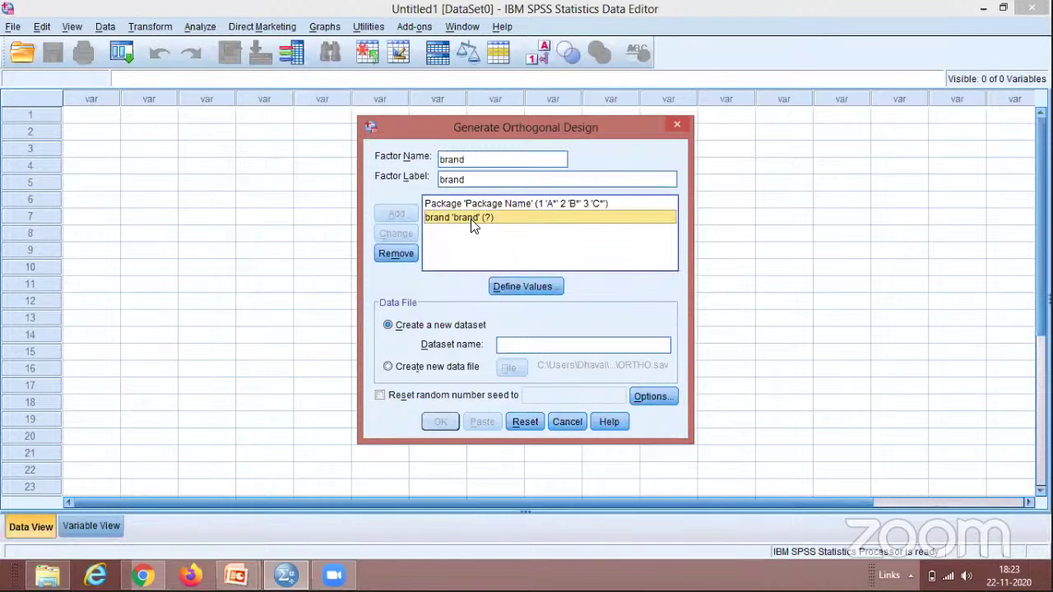
click(527, 287)
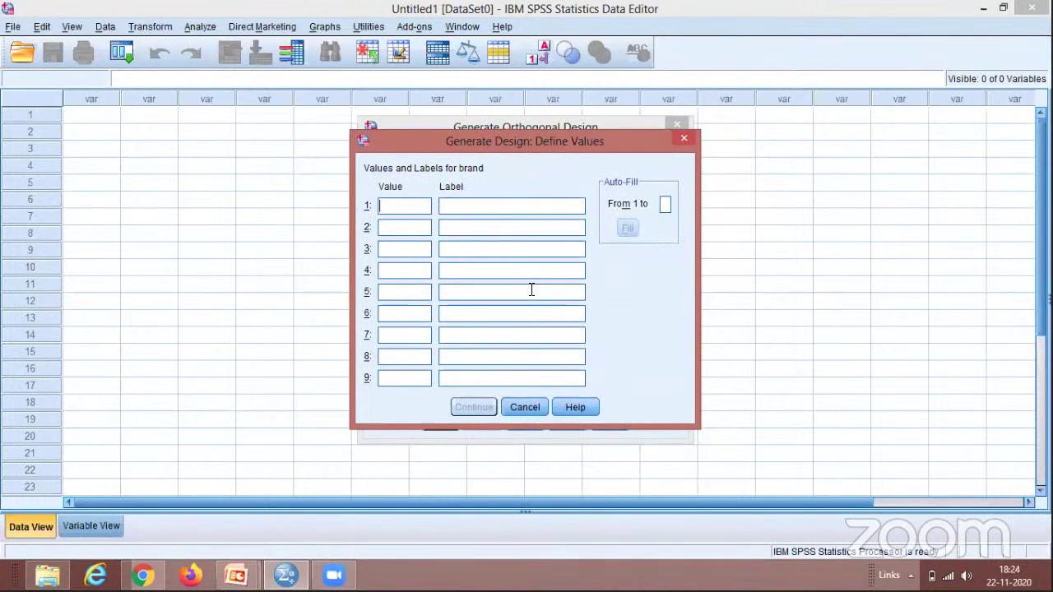
click(666, 204)
text(3)
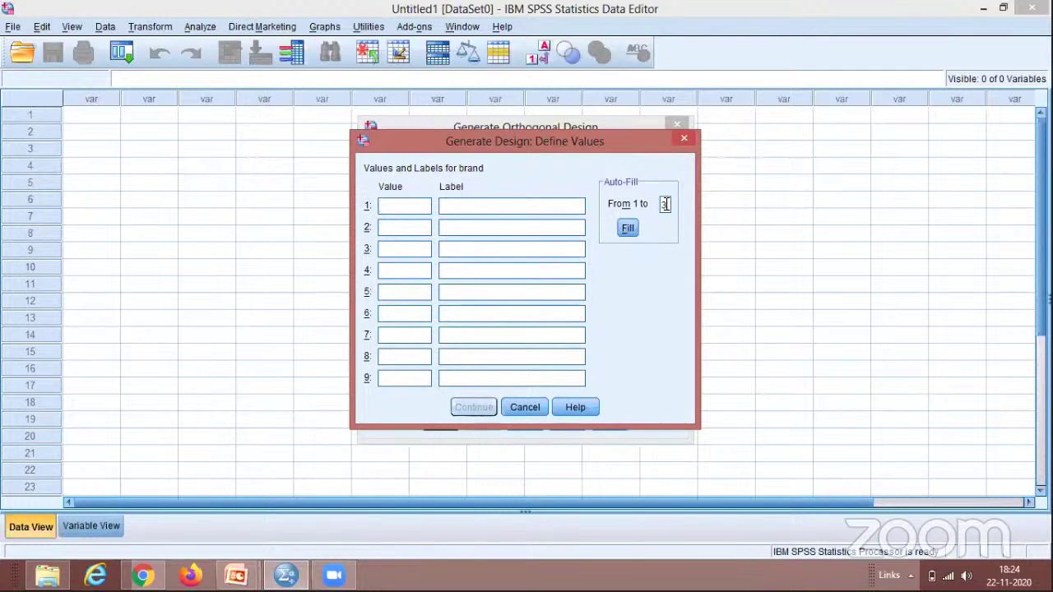
click(627, 229)
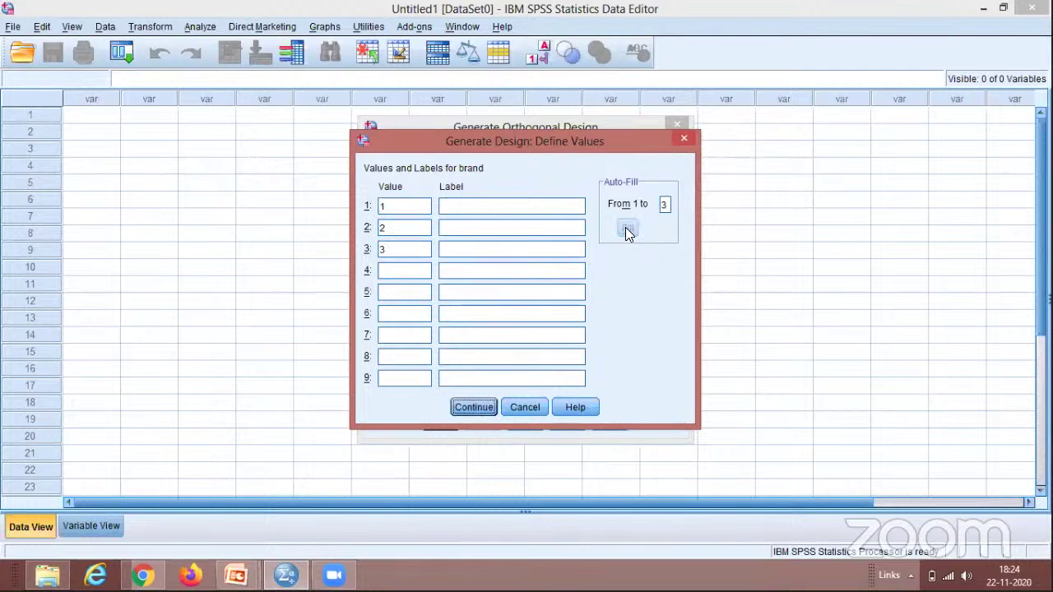
Label the brand values 1, 2 and 3 as K2R, Glory and Bissell, and accept the definitions.
click(460, 210)
text(K)
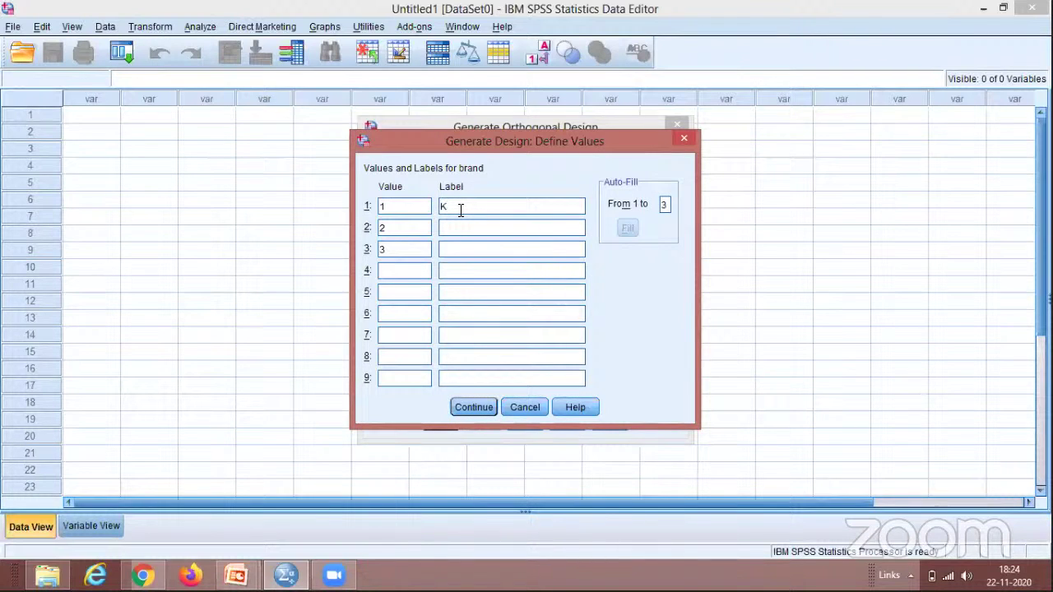
text(2R)
click(461, 230)
text(Glory)
click(457, 249)
text(Bissell)
click(471, 406)
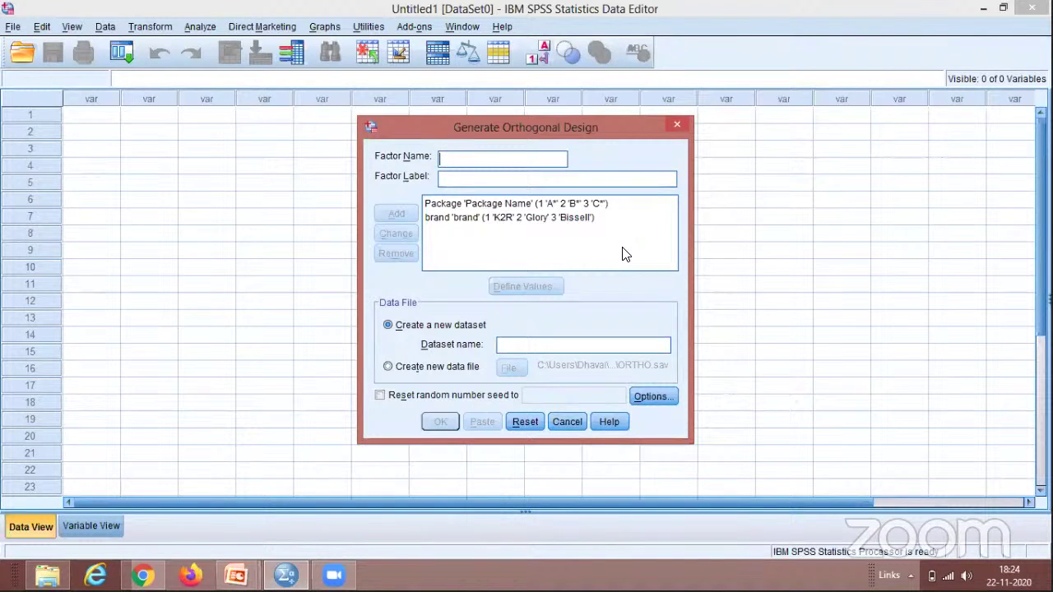
Add a third factor named price with the label price to the design.
text(price)
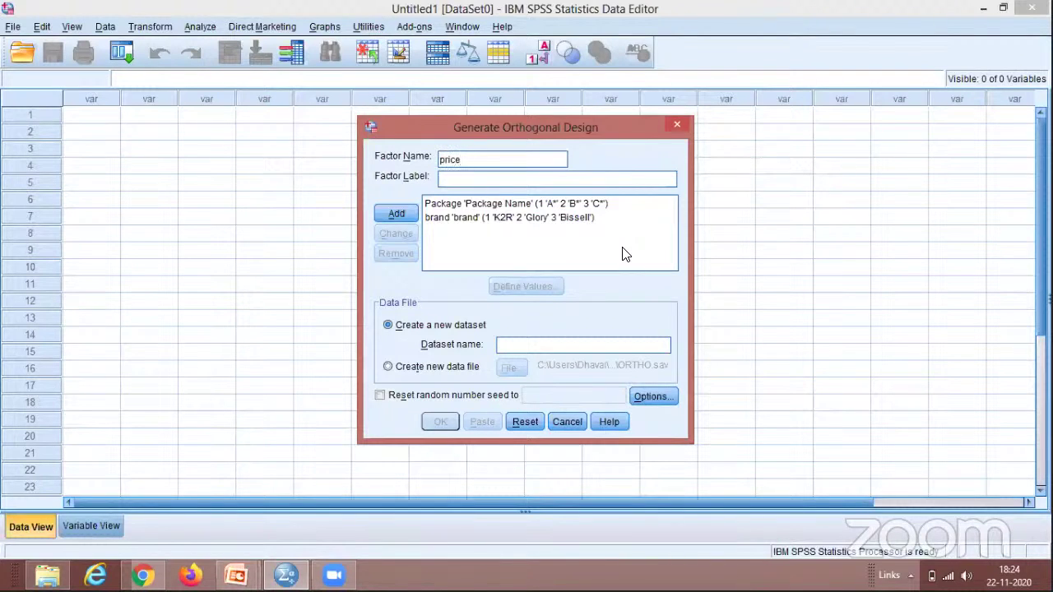
click(445, 179)
text(price)
click(402, 216)
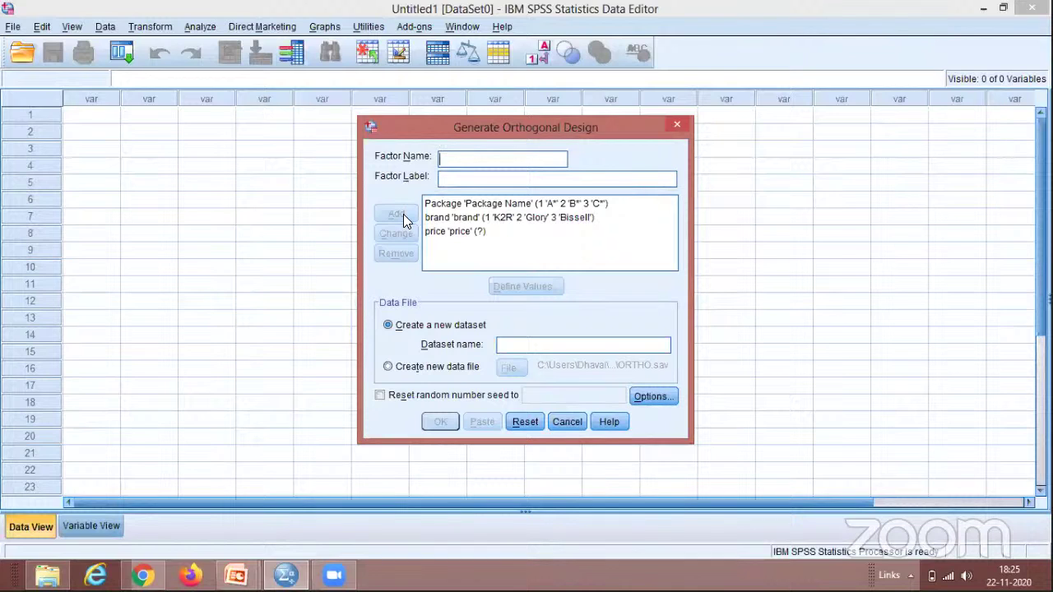
Define the price factor's three values as 1.19, 1.39 and 1.59.
click(466, 234)
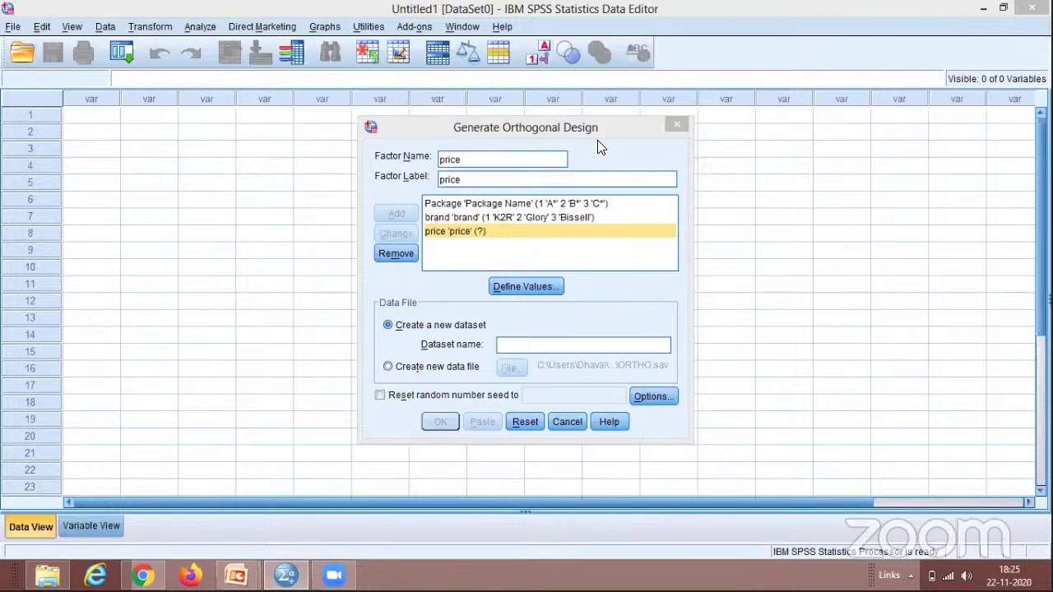
click(569, 218)
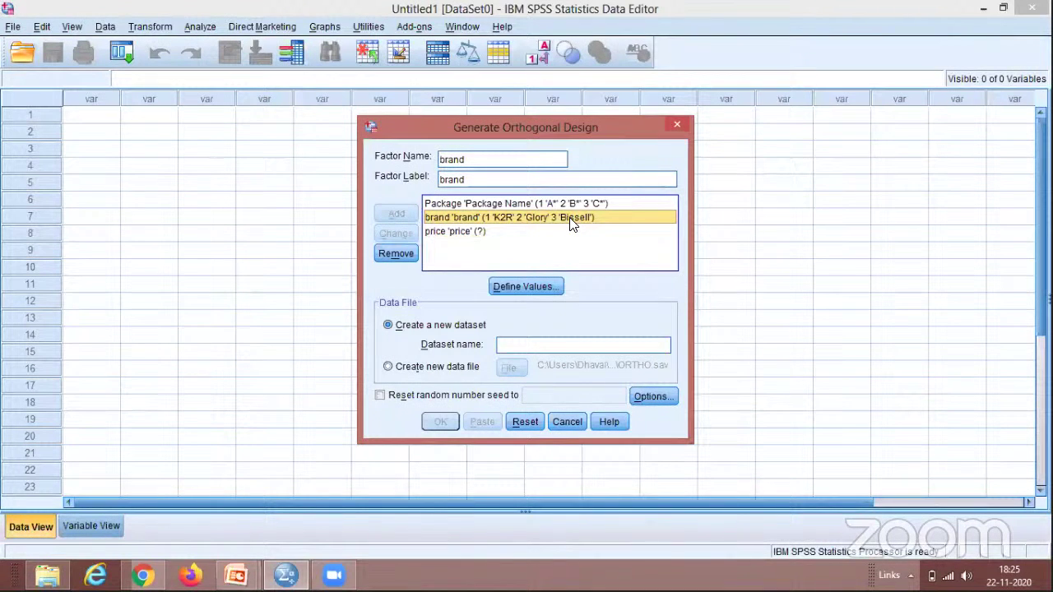
click(481, 238)
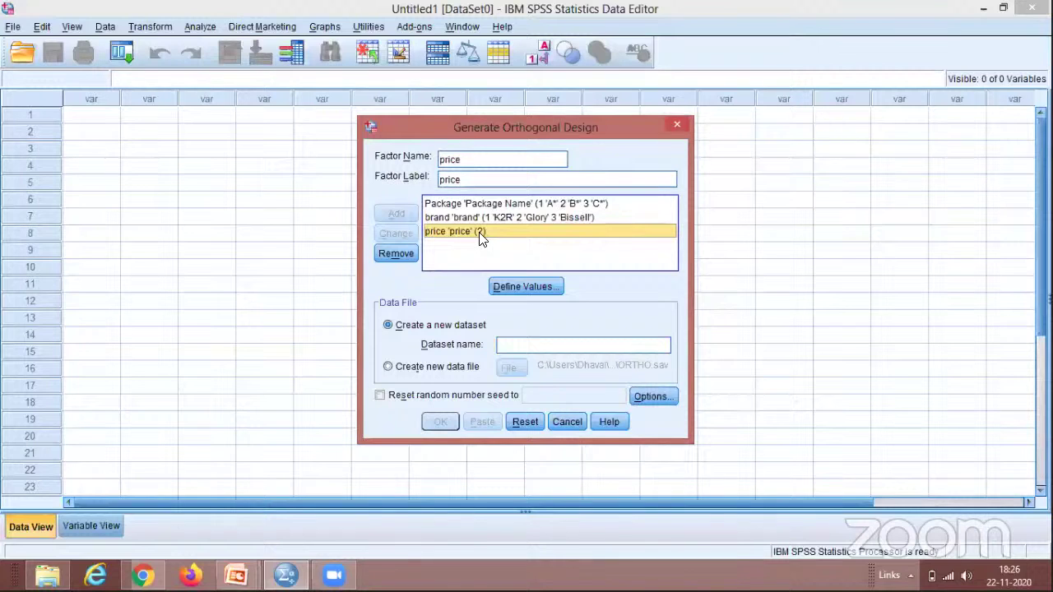
click(516, 286)
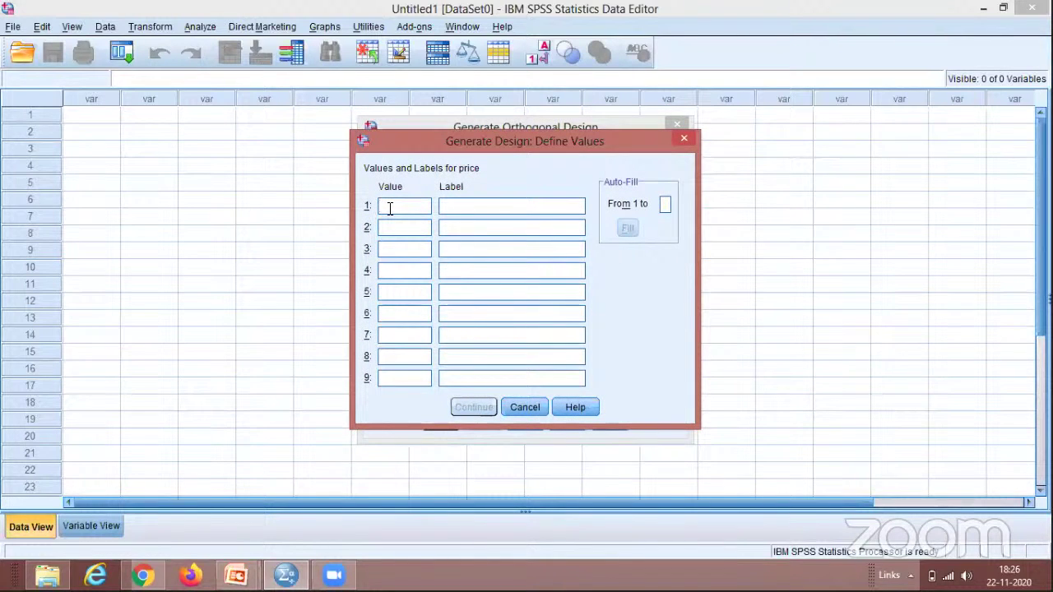
text(1.19)
text(1)
text(.39)
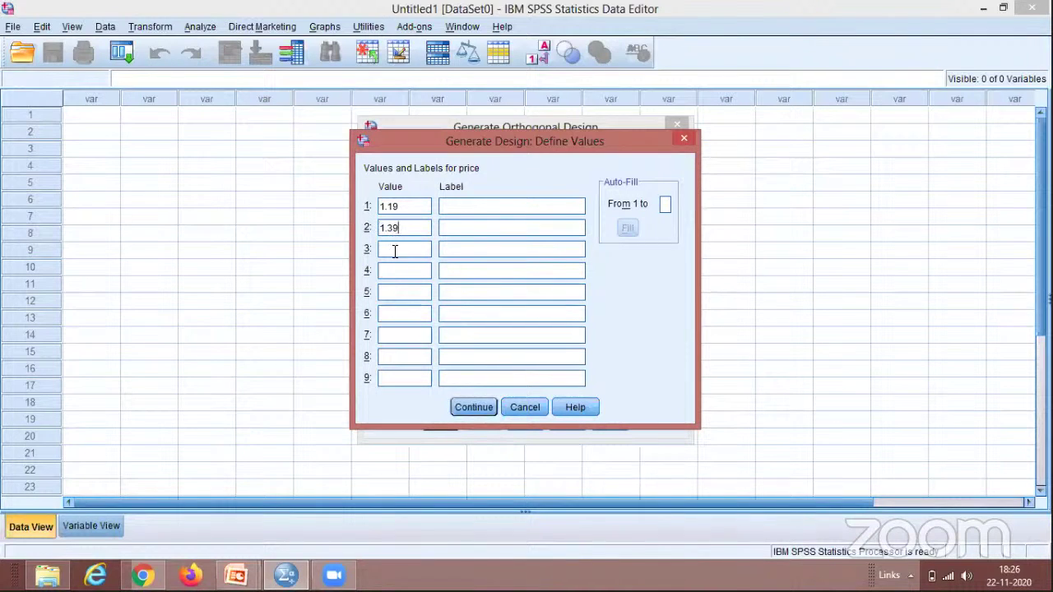
click(394, 250)
text(1.59)
Label the three price values 1.19, 1.39 and 1.59 to match, and accept the definitions.
click(457, 207)
text(1.19)
click(459, 230)
text(1.39)
click(458, 248)
text(1.59)
click(473, 408)
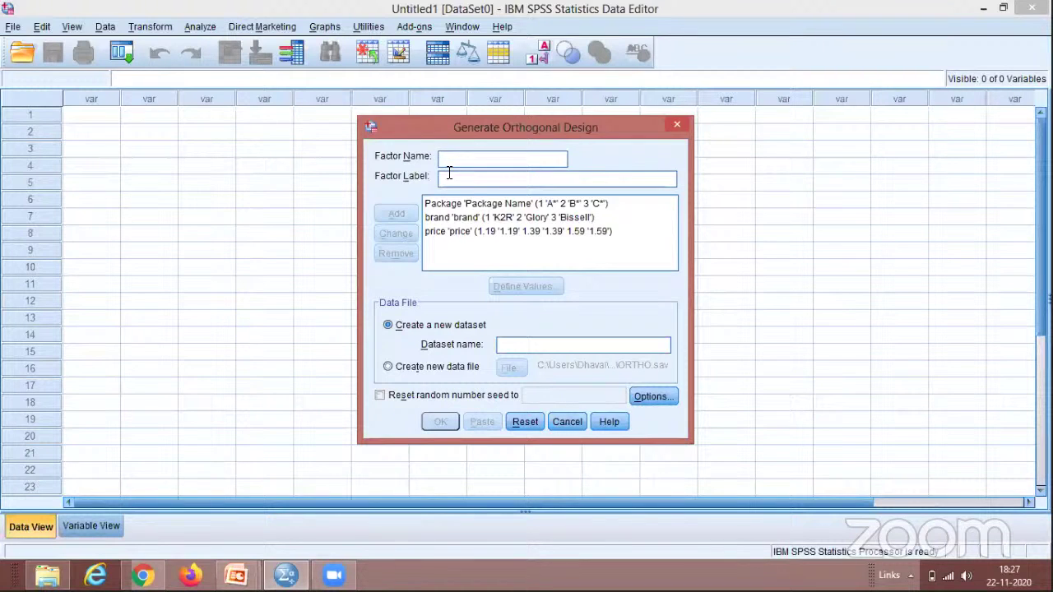
Add a fourth factor named seal with the label Good House Keeping Seal.
text(seal)
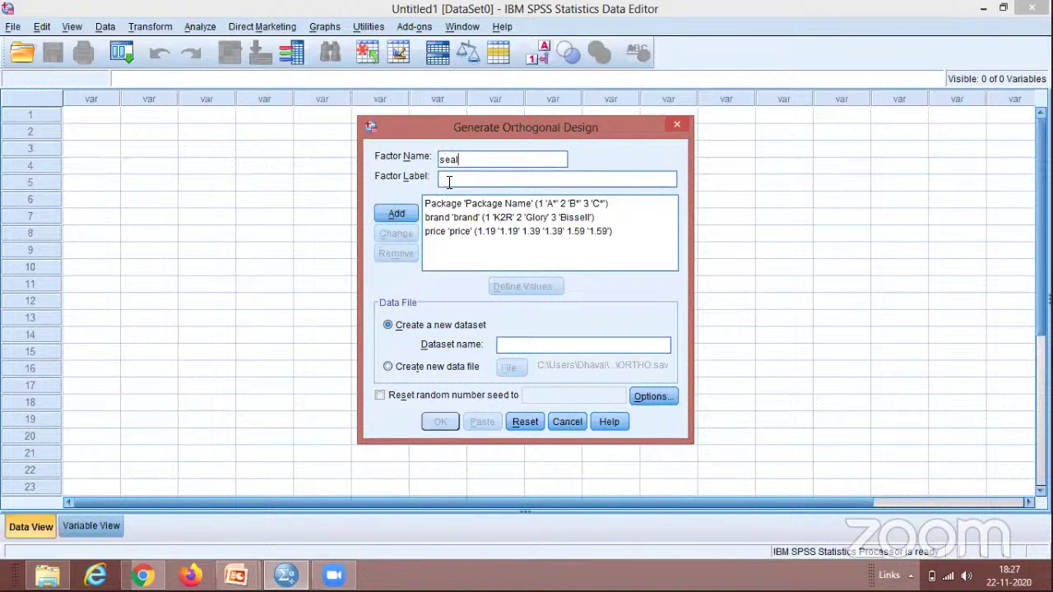
click(449, 182)
text(HTo)
key(BackSpace)
key(BackSpace)
key(BackSpace)
text(Good House Keeping)
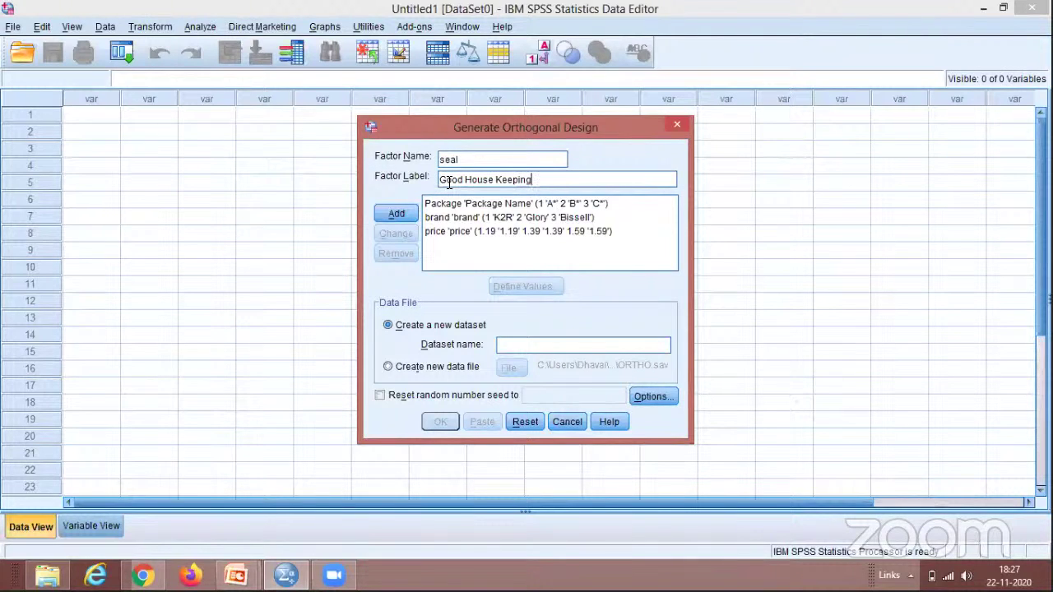
text( Seal)
click(396, 216)
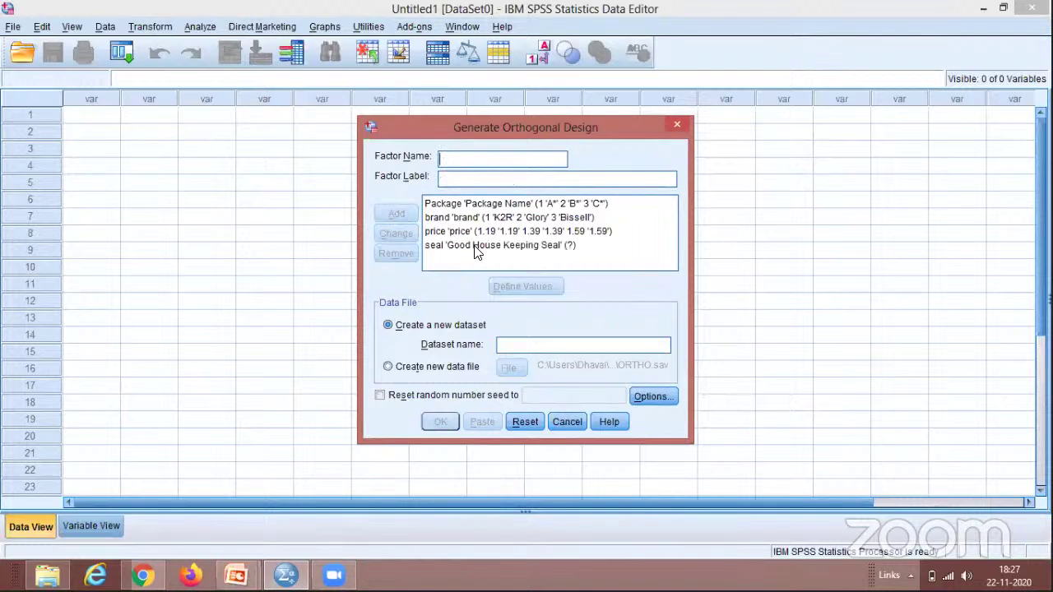
Define the seal factor's values as 1 for No and 2 for Yes, and accept them.
click(475, 245)
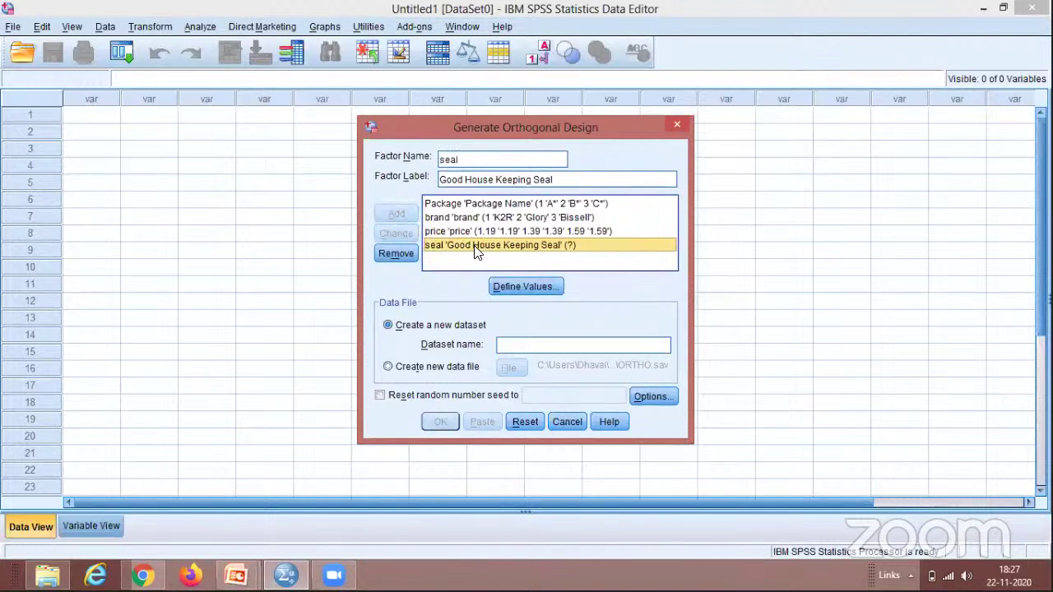
click(515, 288)
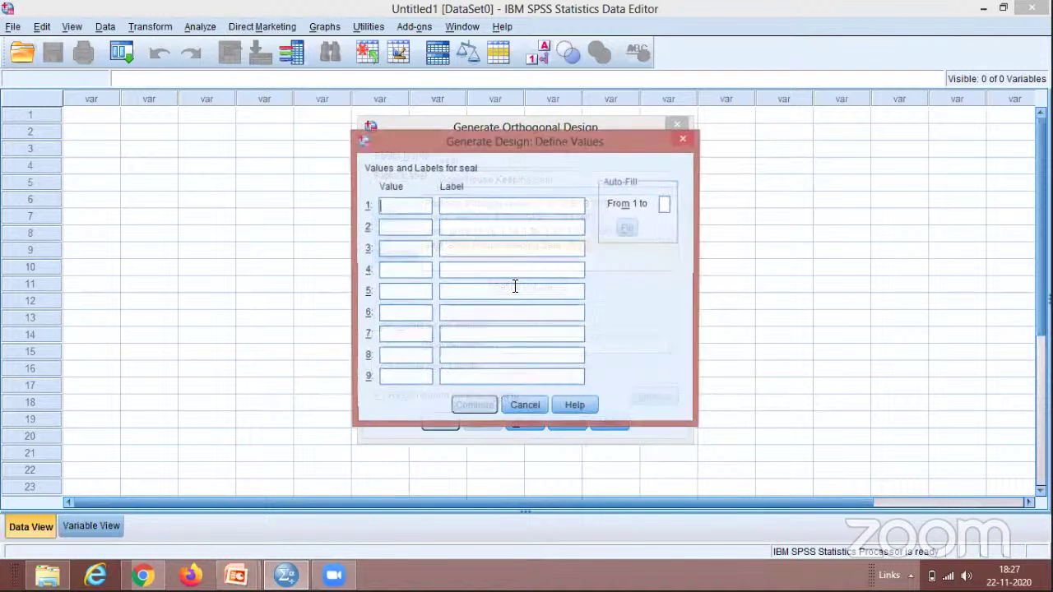
text(1)
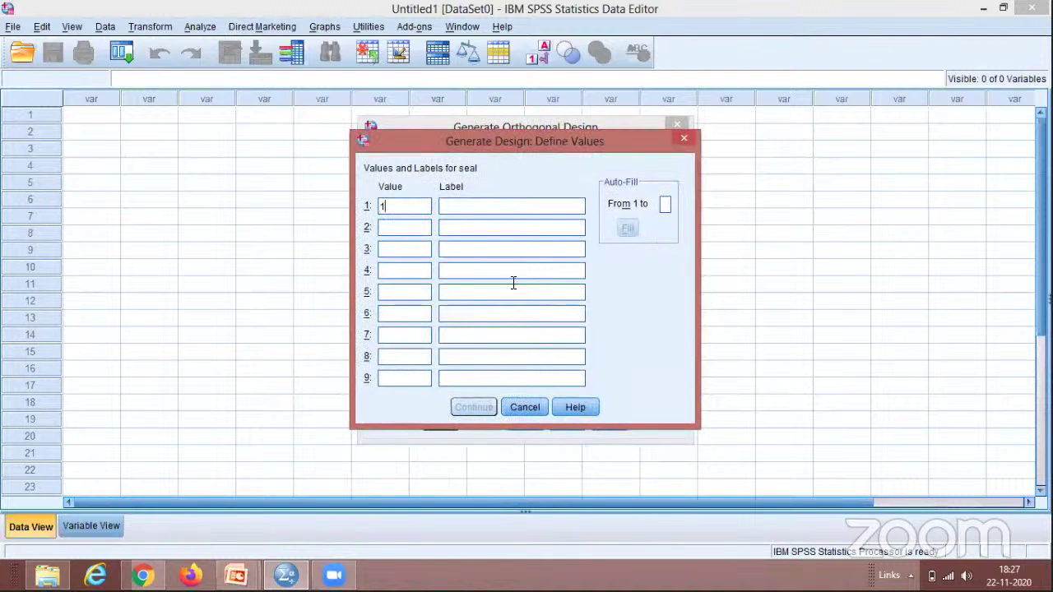
click(464, 206)
text(No)
click(409, 230)
text(2)
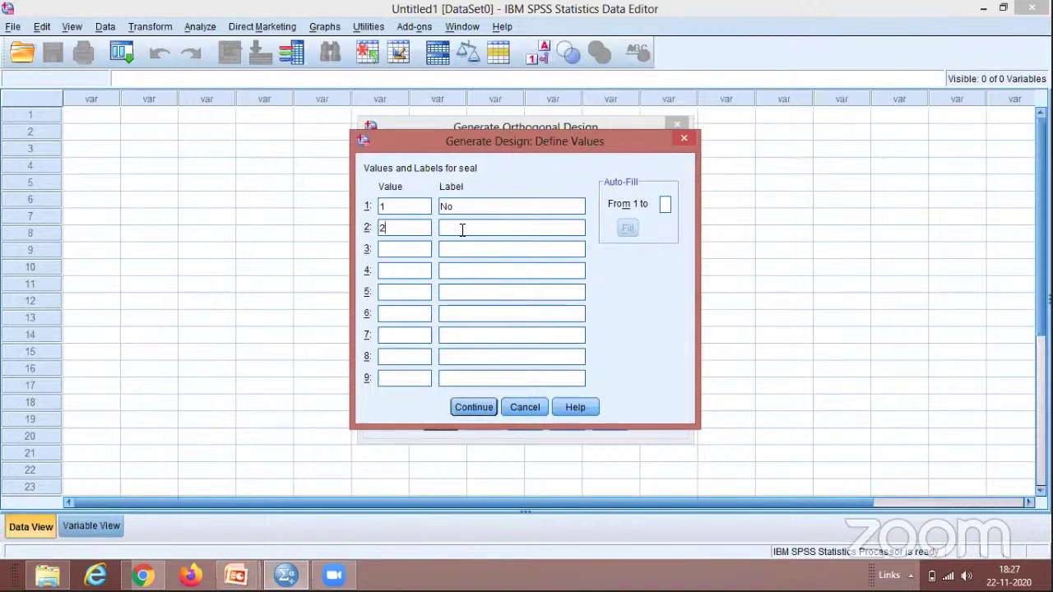
click(462, 230)
text(Yes)
click(487, 403)
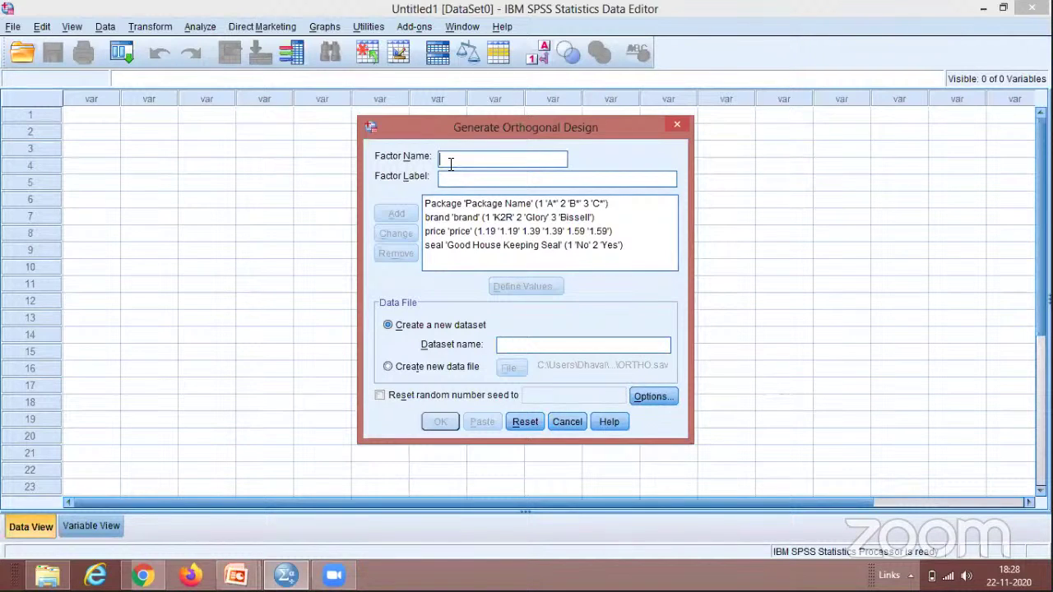
Try to add a fifth factor named Money with the label Money Back Guarantee.
text(Money)
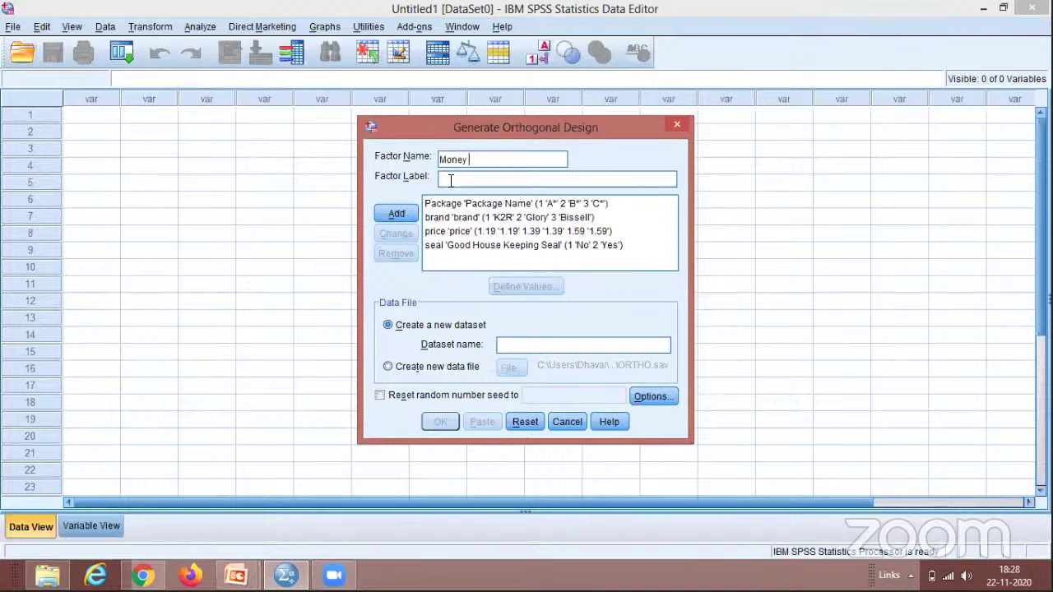
click(451, 180)
text(Money Back )
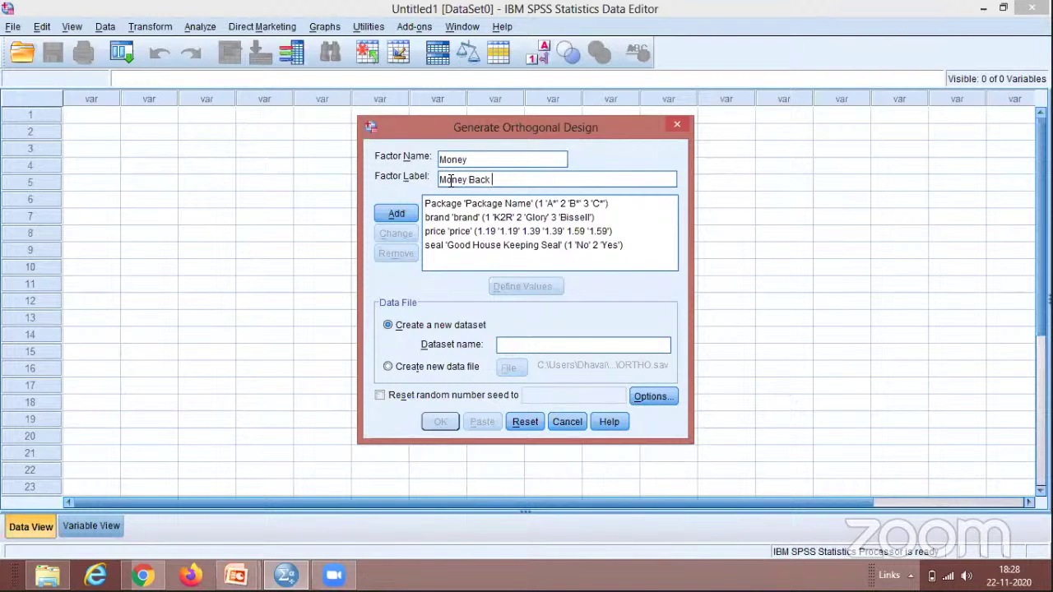
text(Guarantee)
click(396, 216)
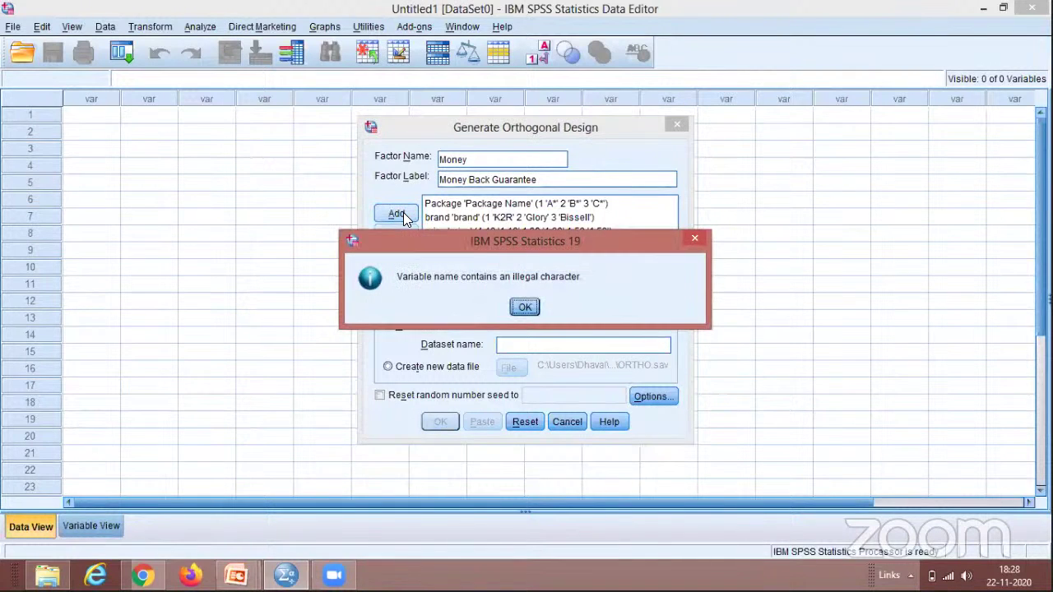
click(521, 304)
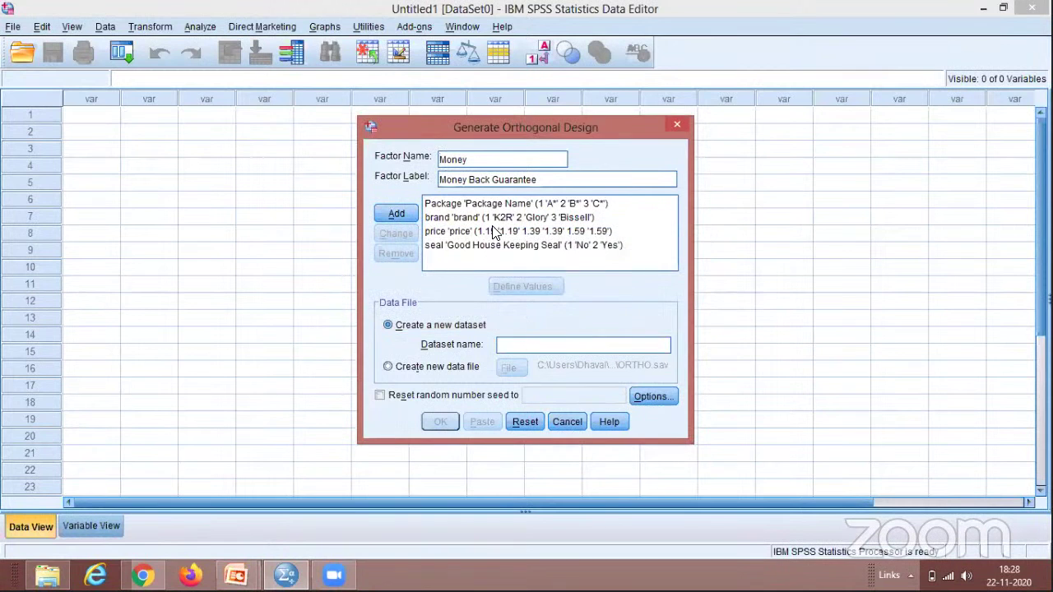
Remove the spaces from the factor label so it reads MoneyBackGuarantee, and try to add the factor again.
click(496, 234)
key(BackSpace)
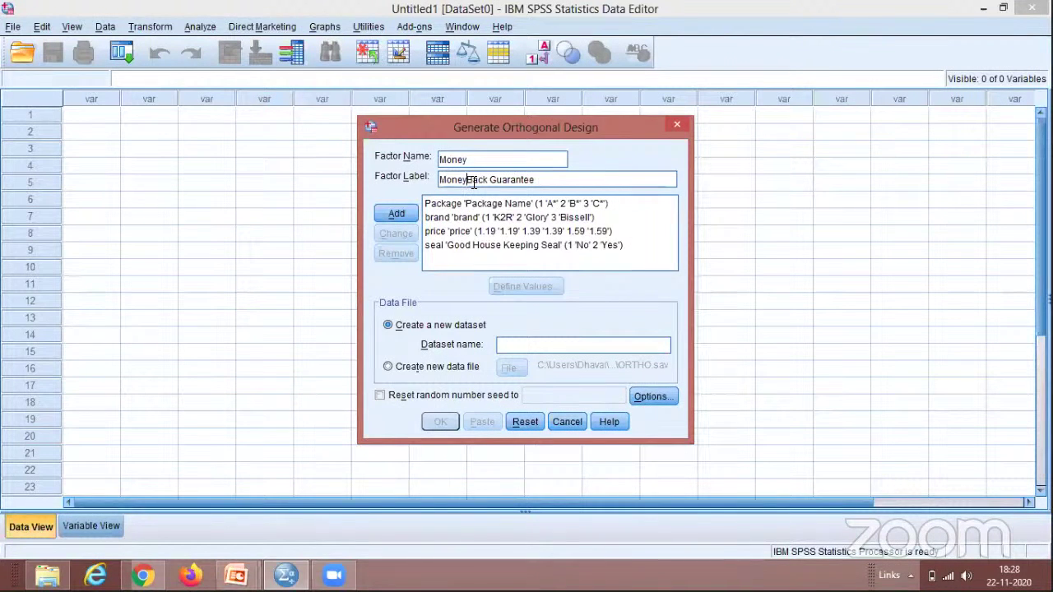
click(397, 213)
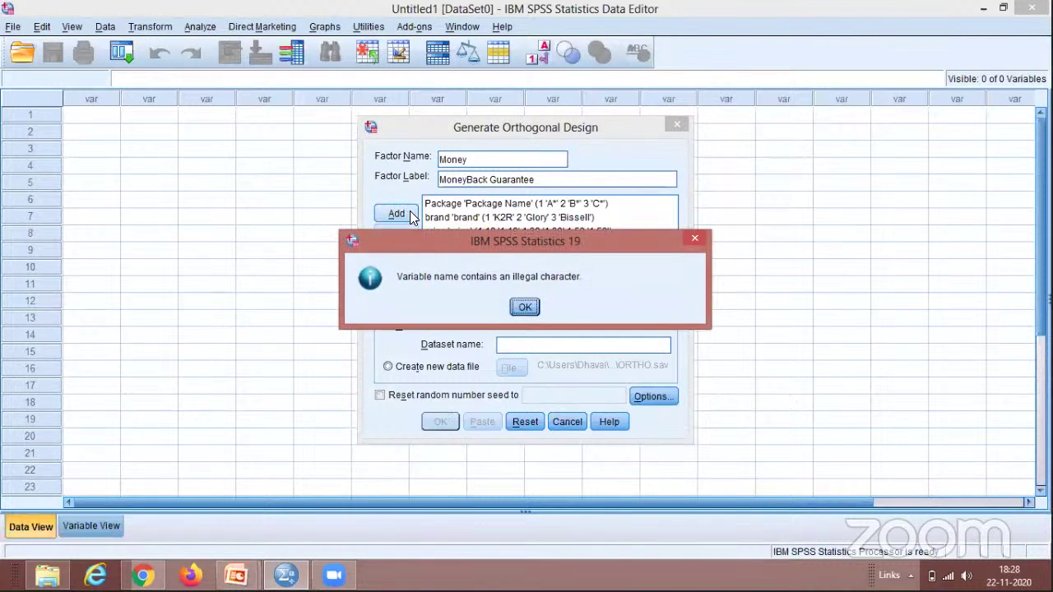
click(526, 310)
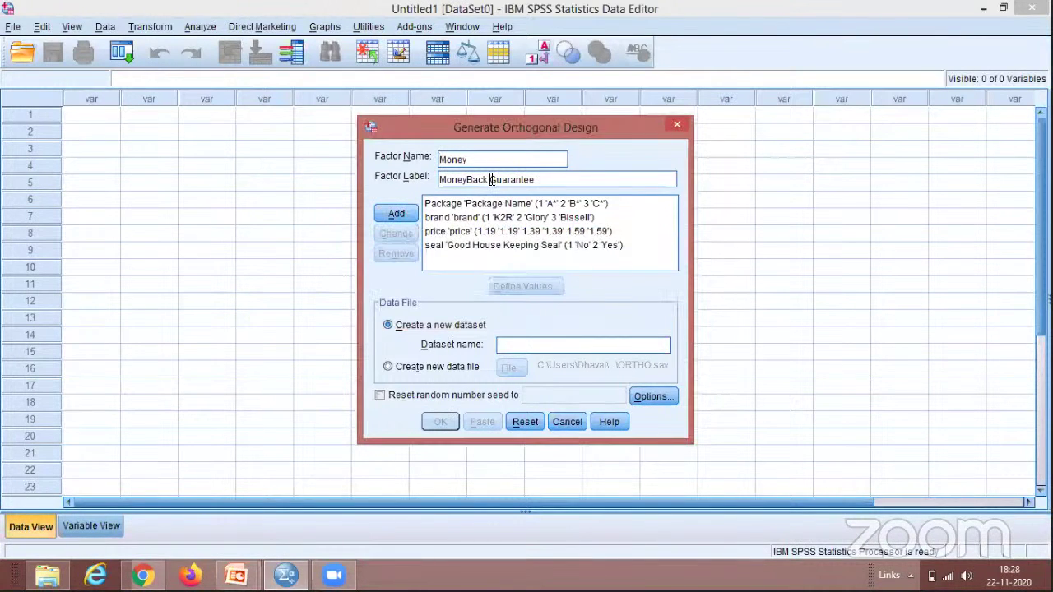
click(491, 179)
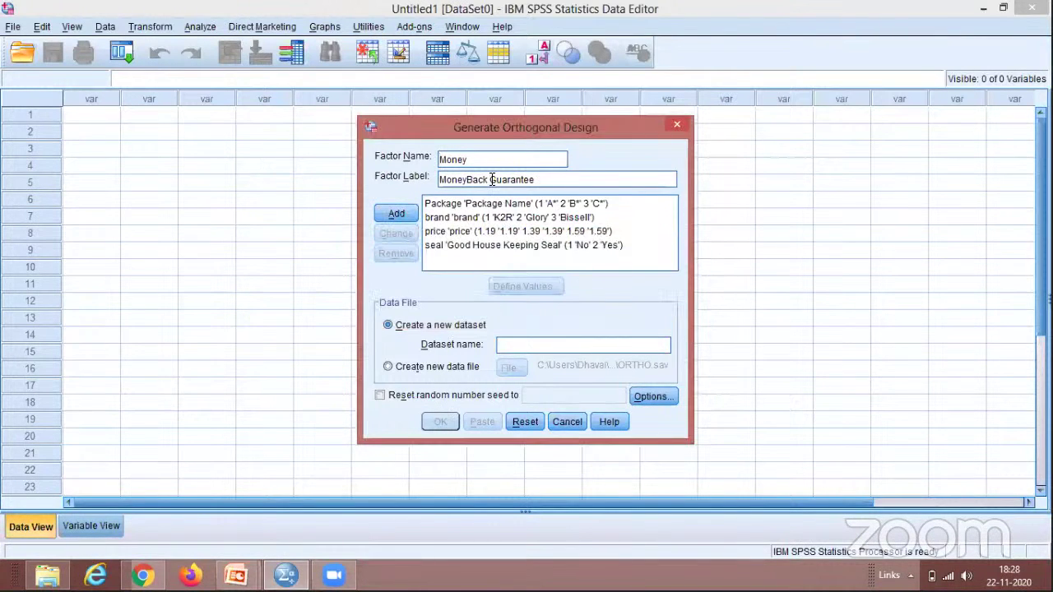
click(396, 215)
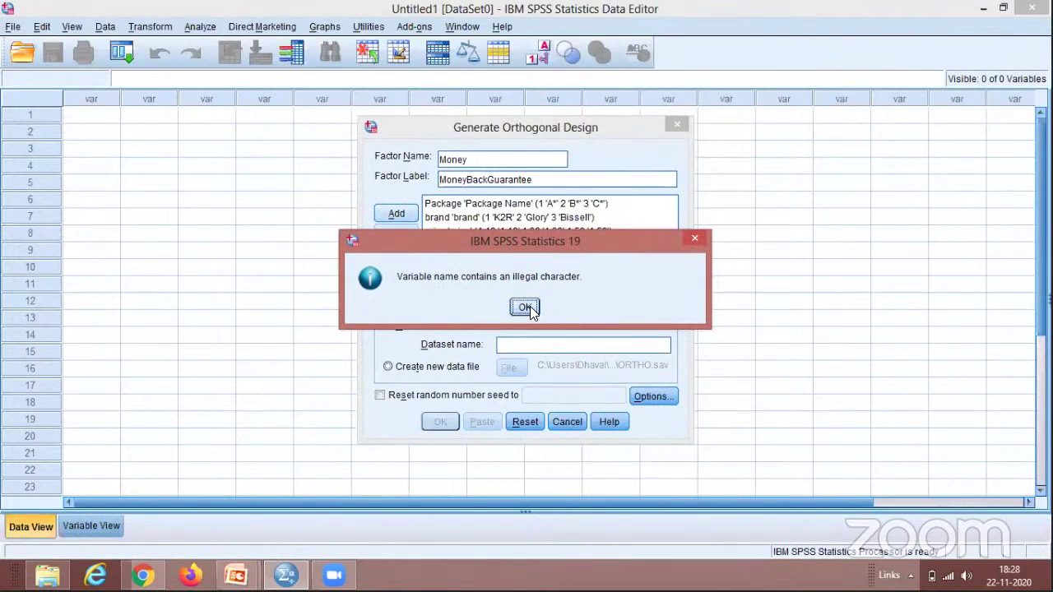
click(524, 307)
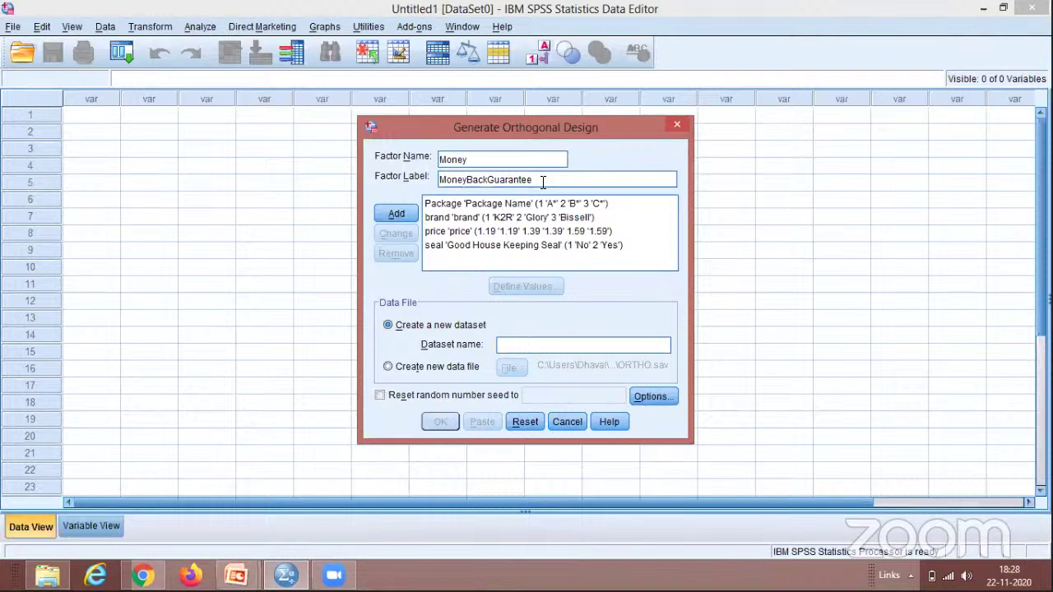
click(398, 215)
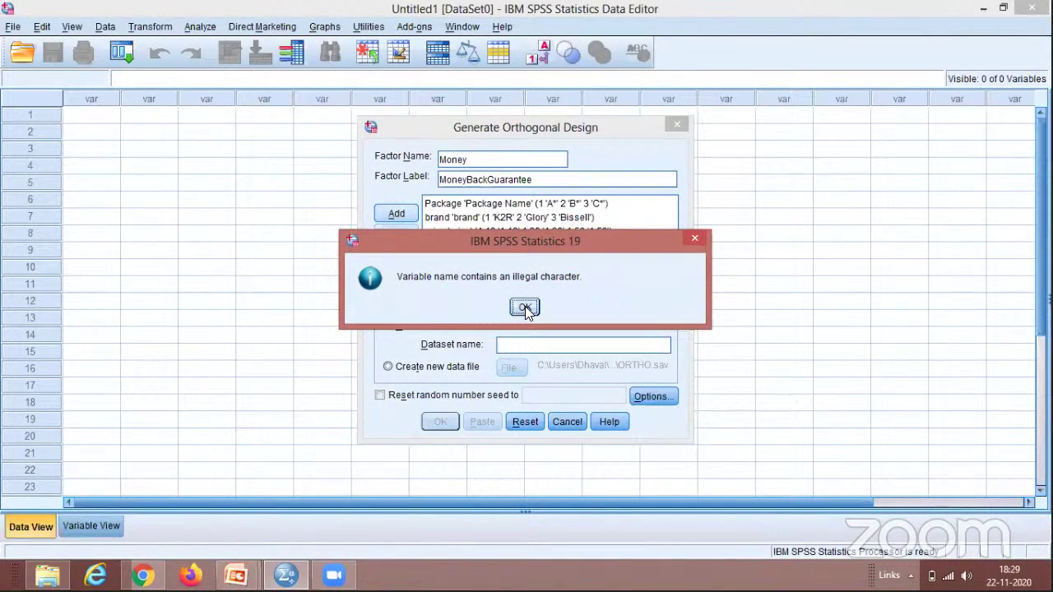
click(524, 307)
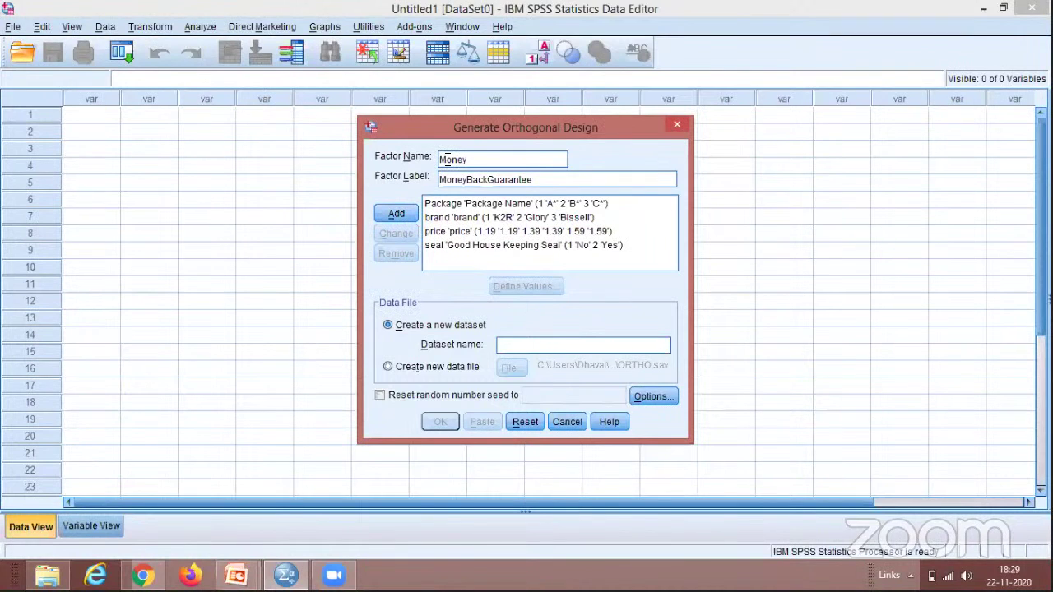
Change the factor name to money without a trailing space and the label to moneyBackGuarantee, and add the factor.
double_click(445, 159)
text(money)
key(BackSpace)
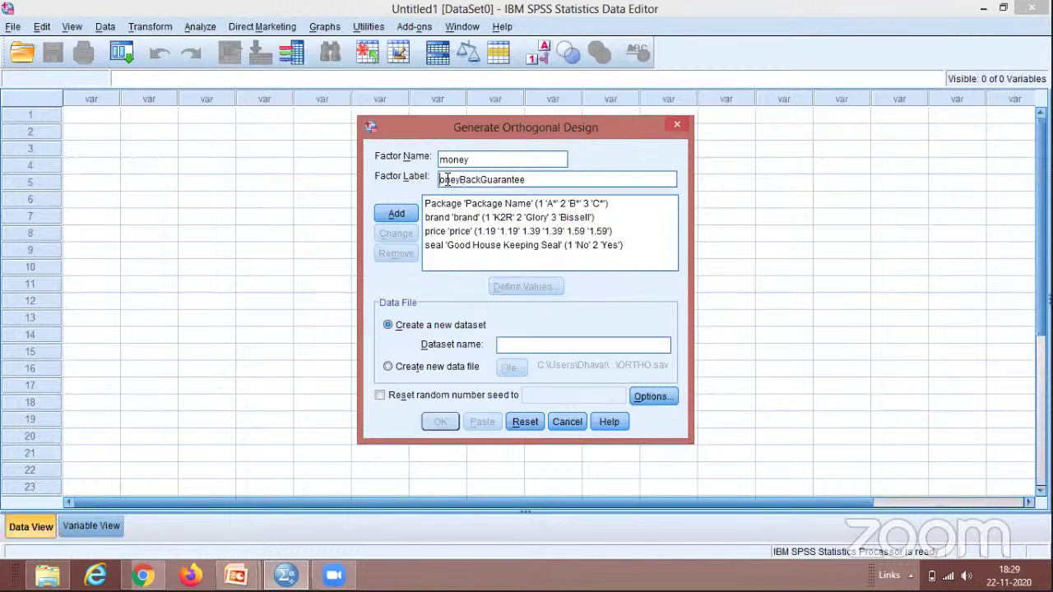
text(m)
click(396, 213)
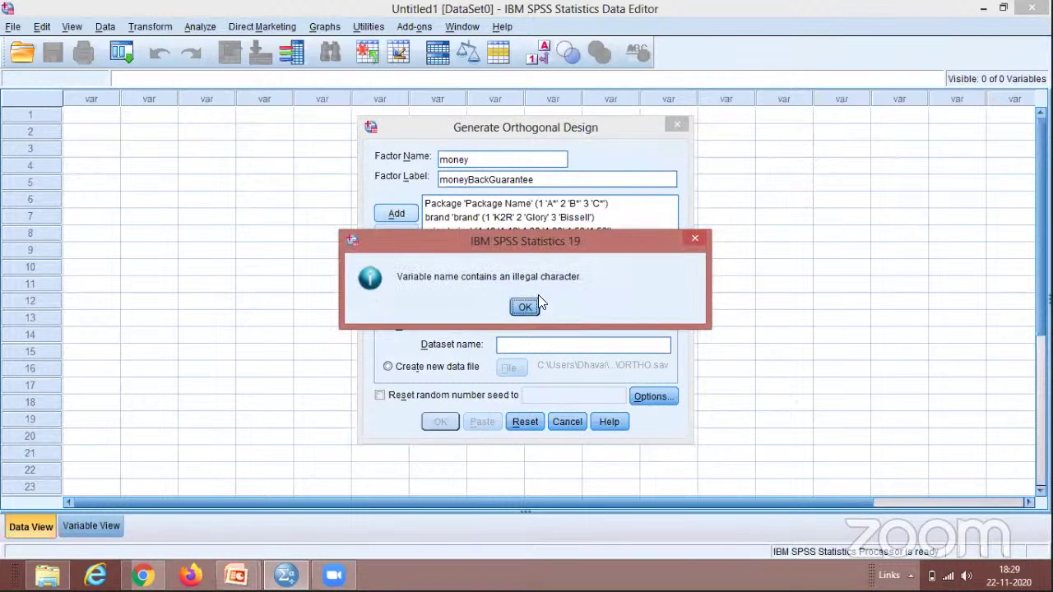
click(525, 307)
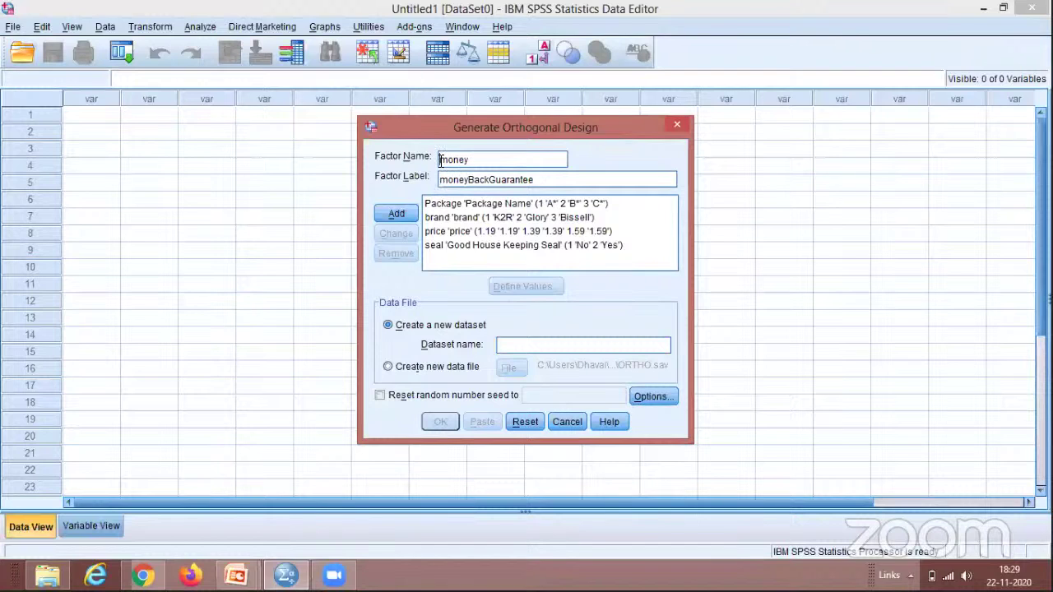
click(504, 161)
click(402, 212)
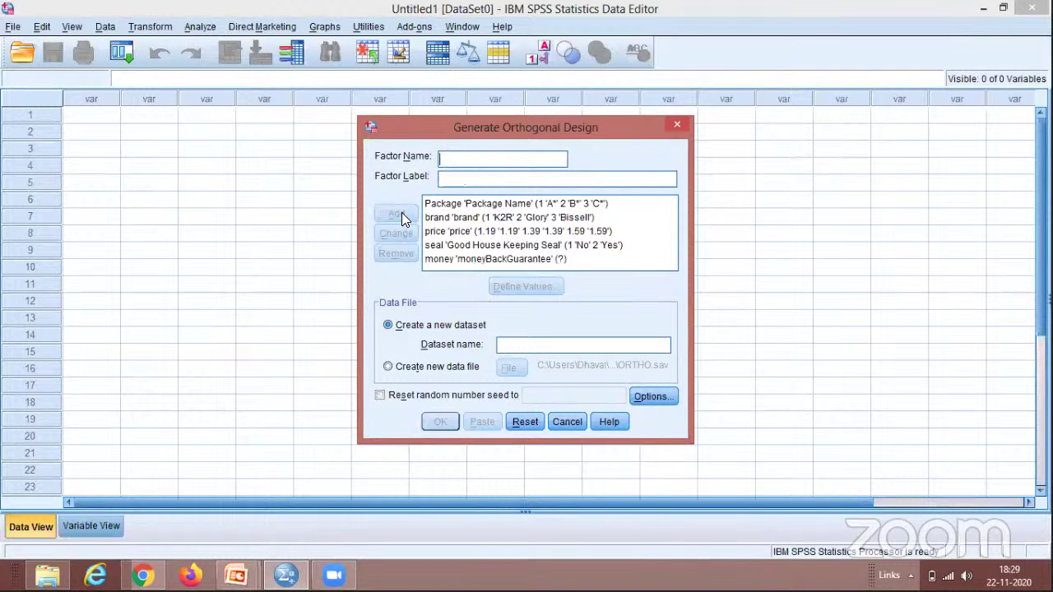
Define the money factor's values as 1 for No and 2 for Yes, and accept them.
click(516, 261)
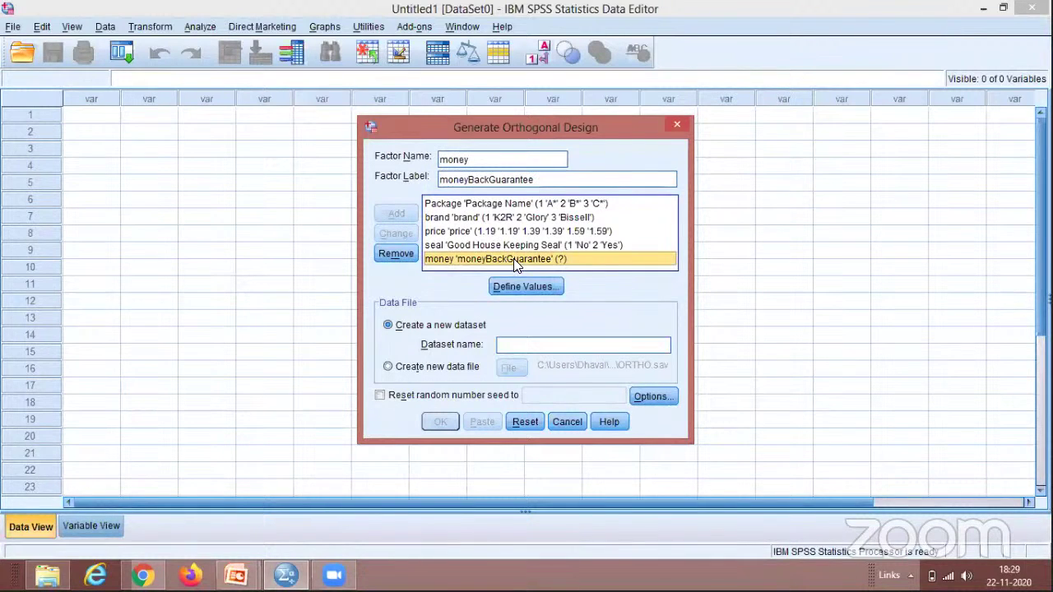
click(525, 286)
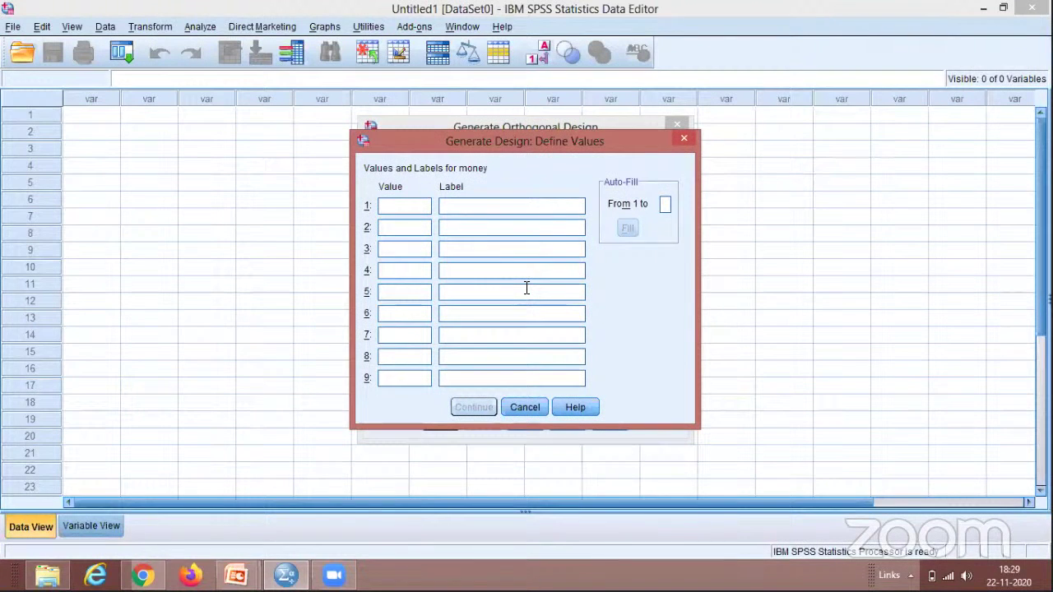
text(1)
click(472, 210)
text(No)
click(398, 228)
text(2)
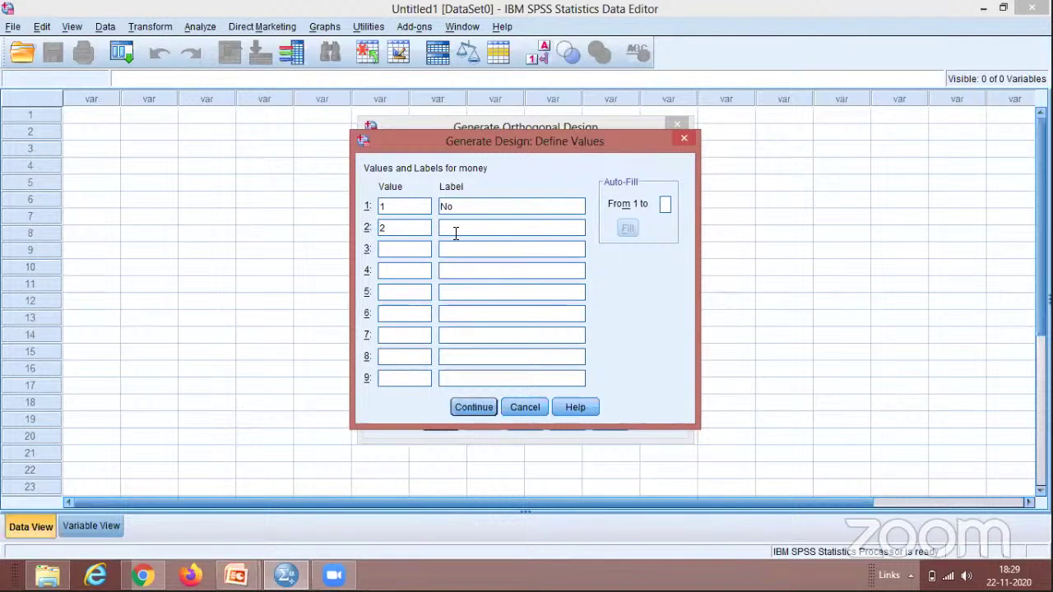
click(455, 231)
text(Yes)
click(479, 407)
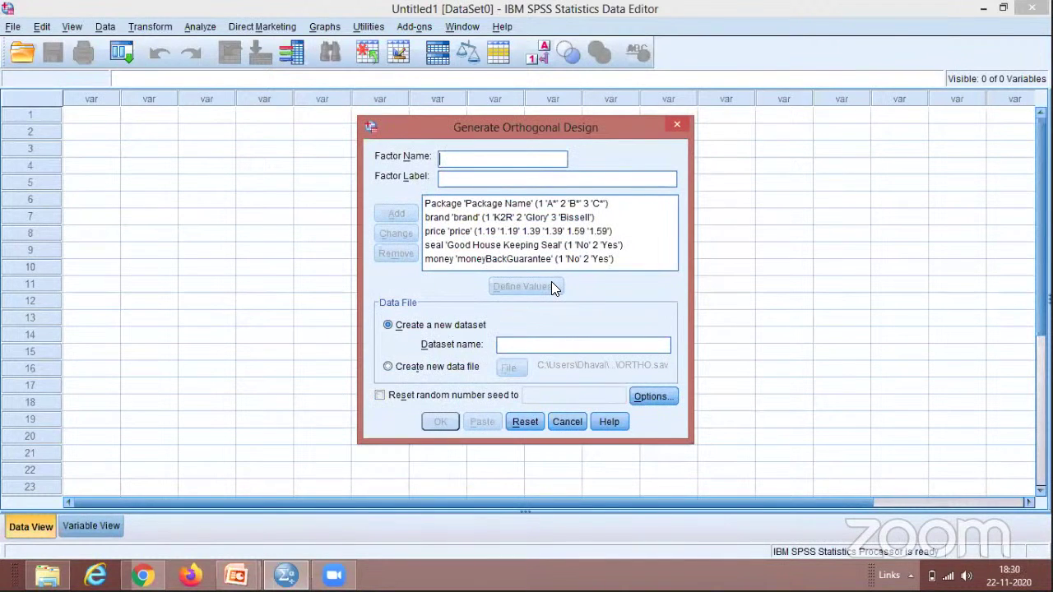
Set the design options to a minimum of 18 cases and 4 holdout cases, and accept them.
click(654, 396)
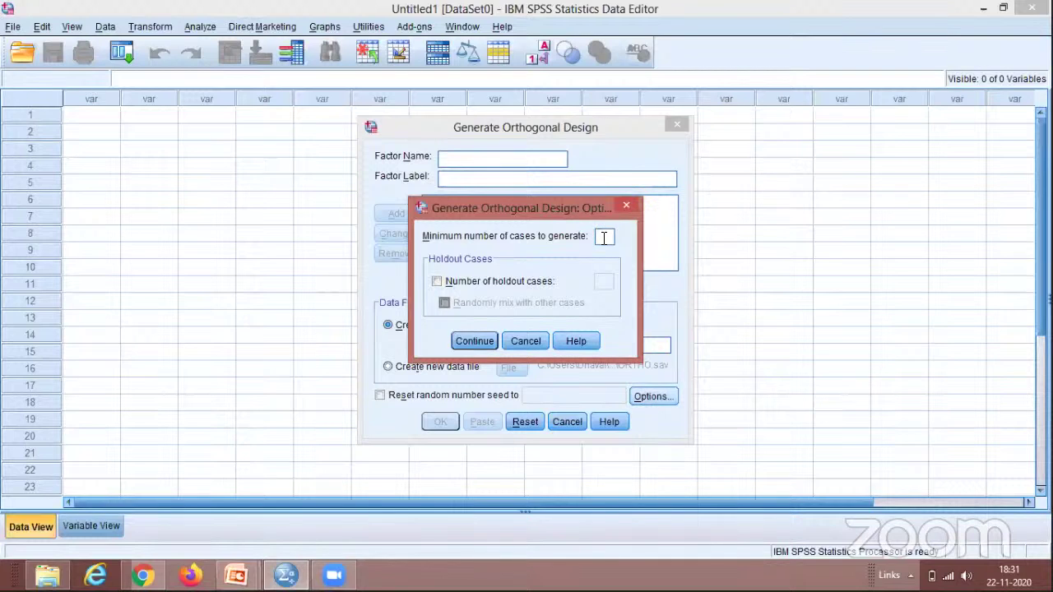
text(16)
click(437, 281)
text(4)
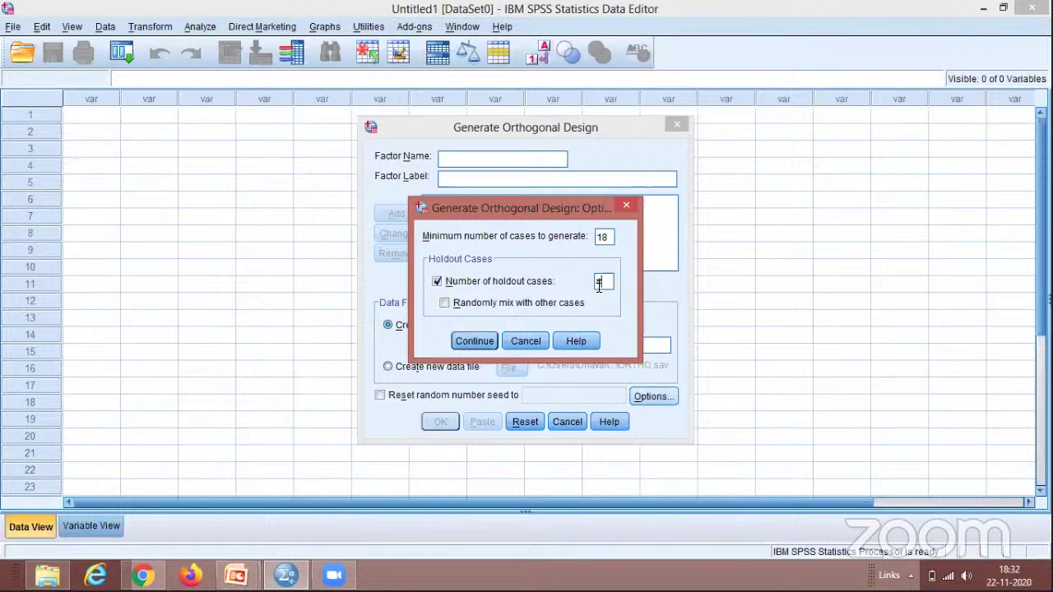
click(477, 340)
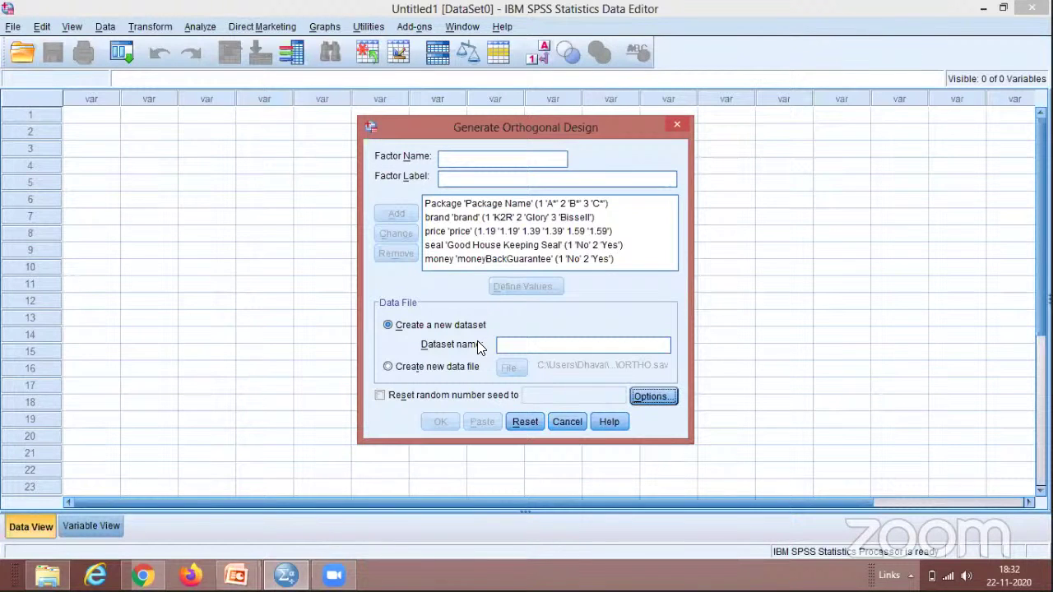
Choose a new data file as output, browse to Desktop for its location, and dismiss the design without generating it.
click(388, 367)
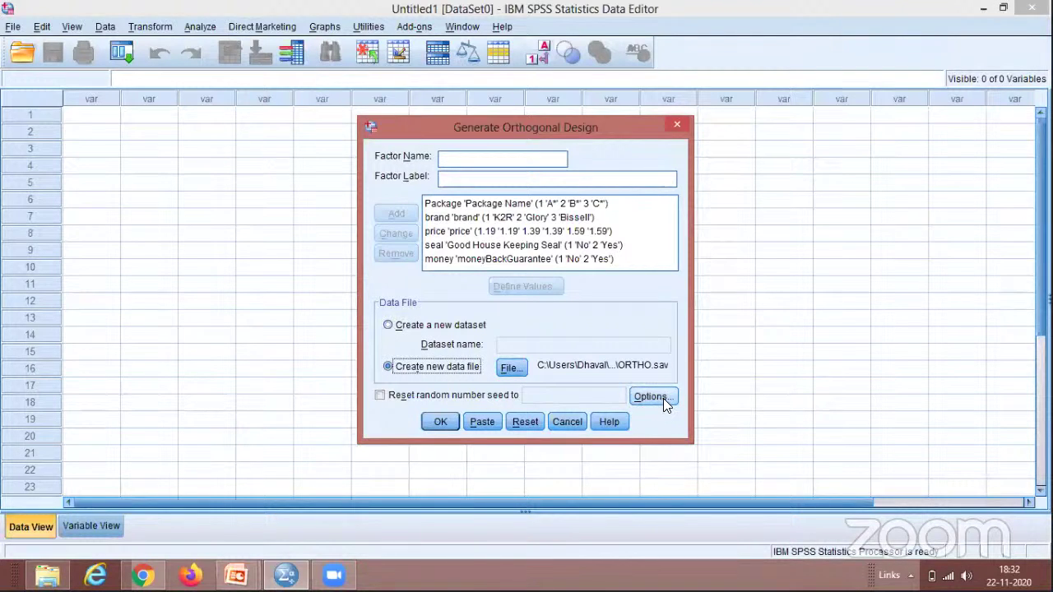
click(511, 367)
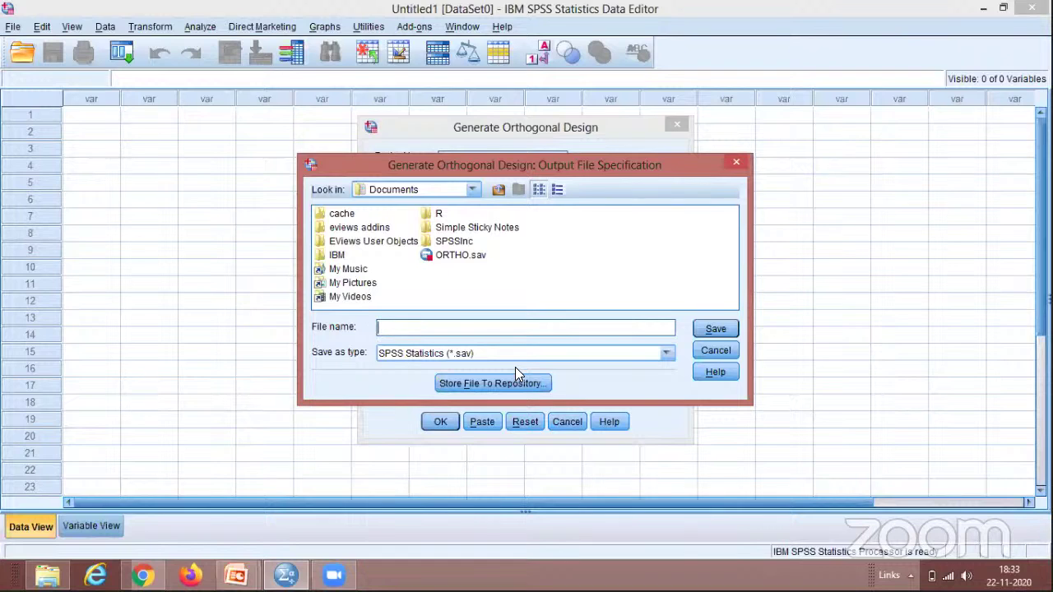
click(474, 191)
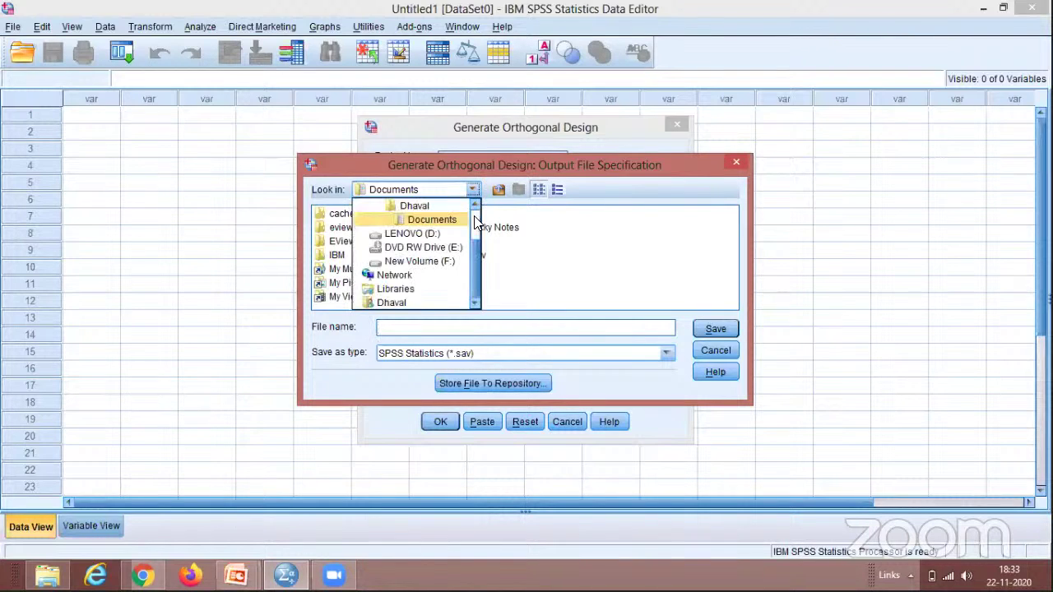
scroll(474, 215, up, 2)
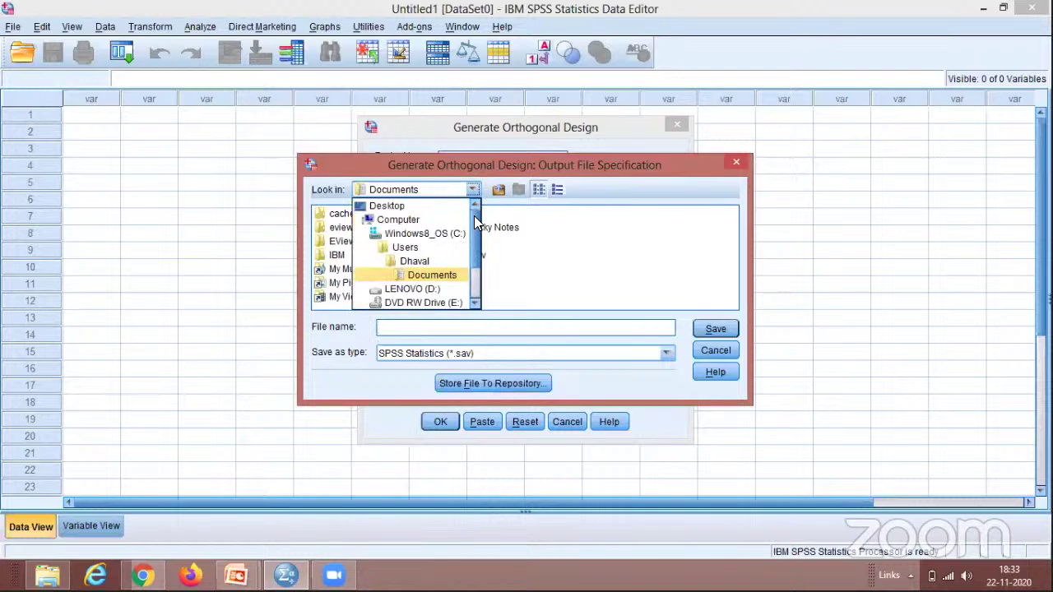
click(405, 205)
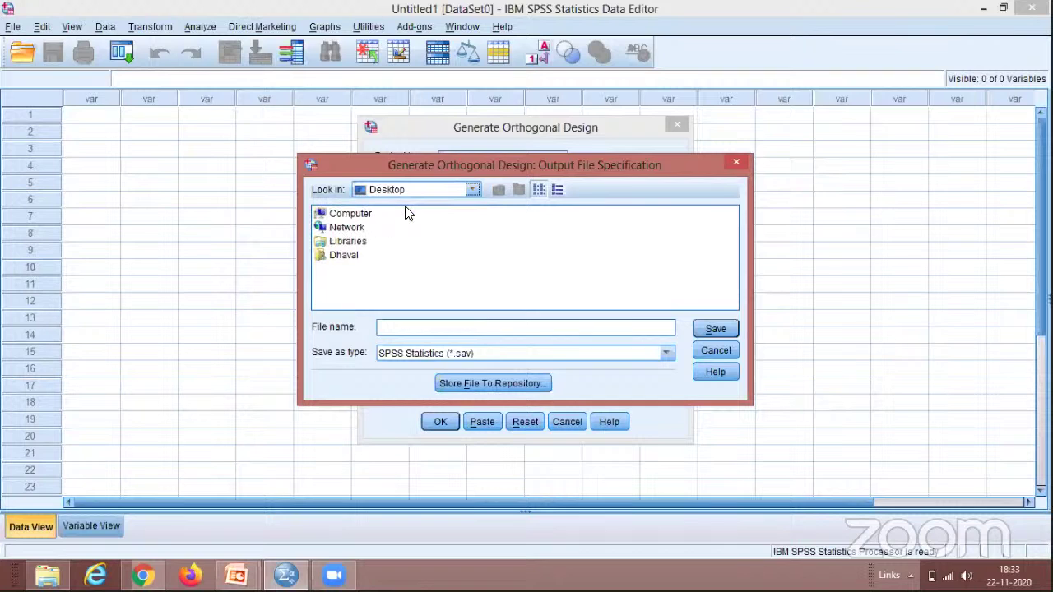
click(404, 328)
click(710, 353)
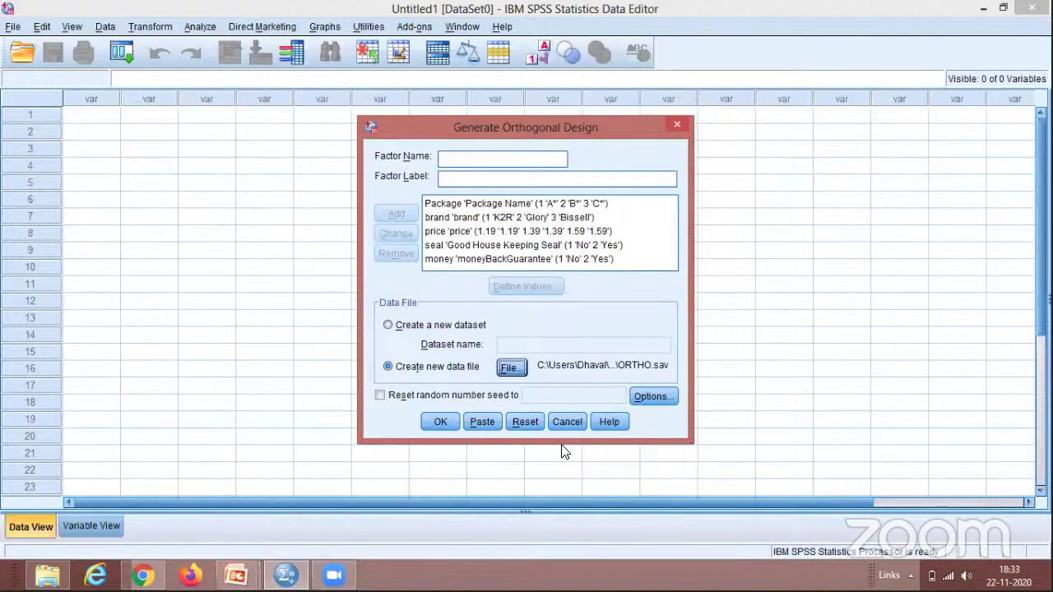
click(566, 422)
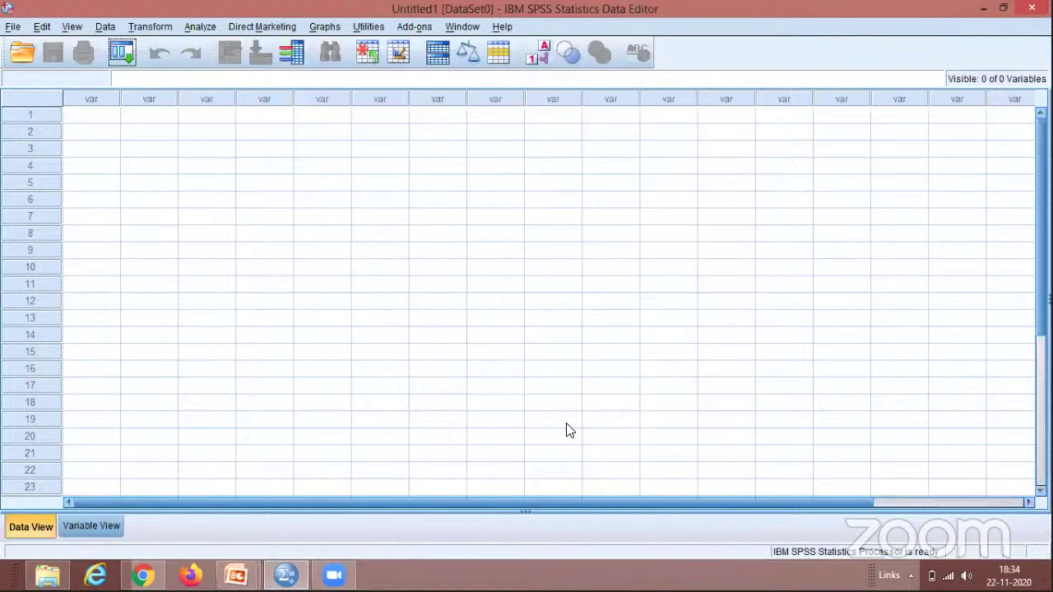
click(107, 27)
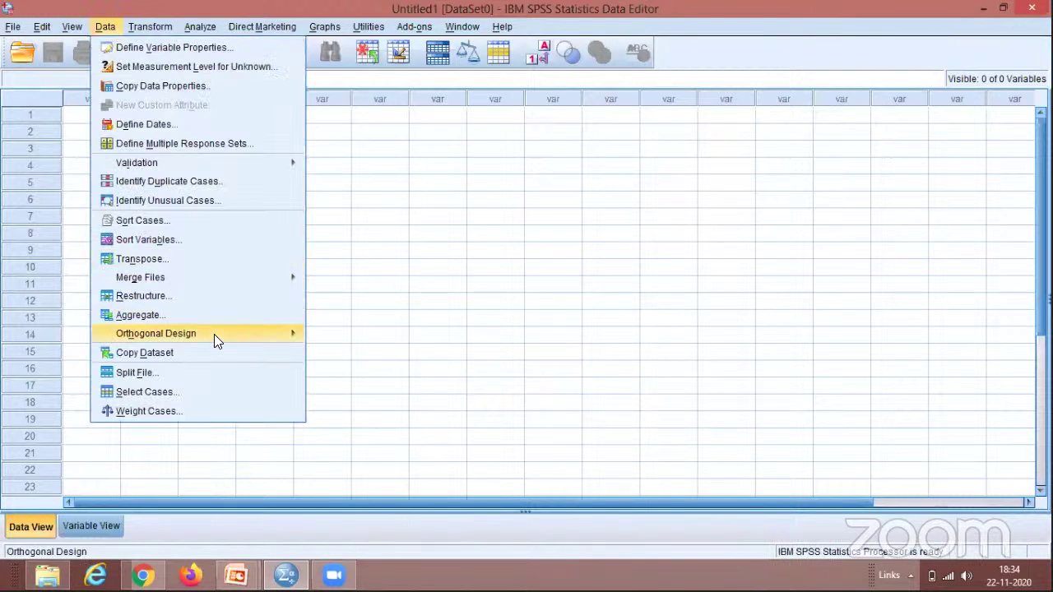
mouse_move(213, 334)
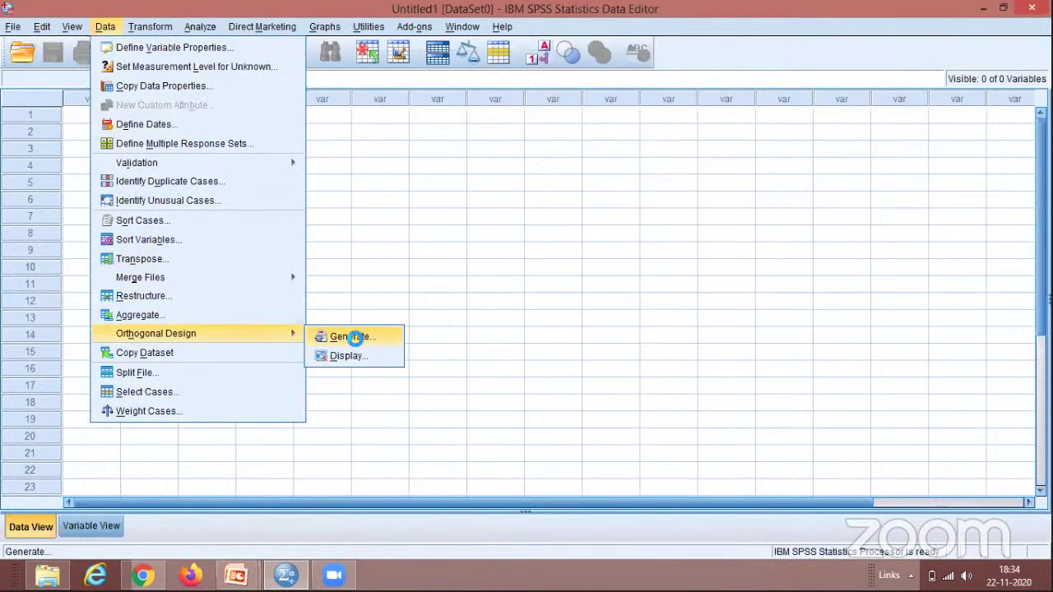
click(353, 339)
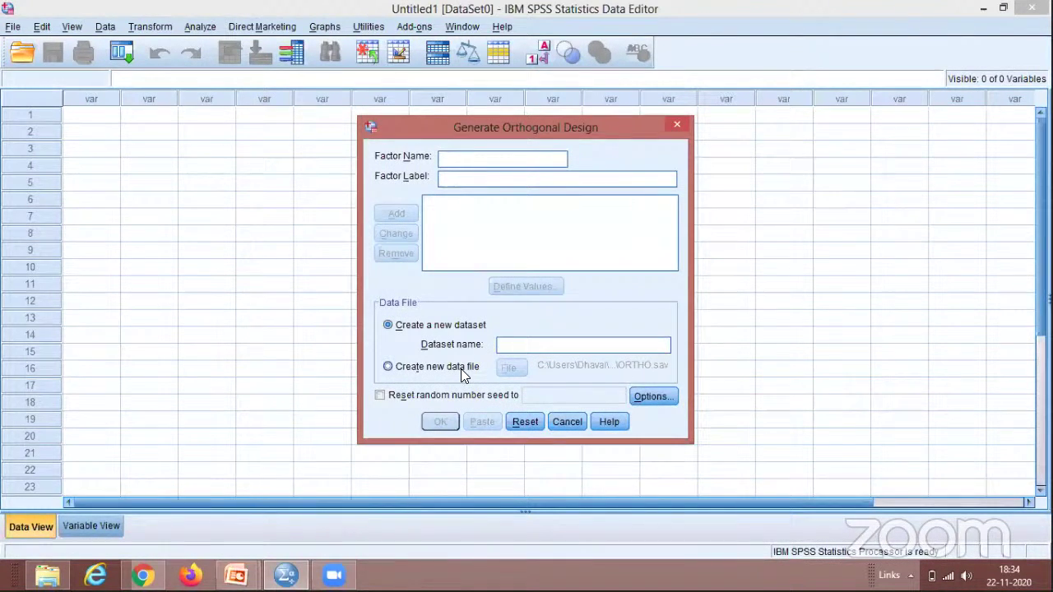
click(566, 421)
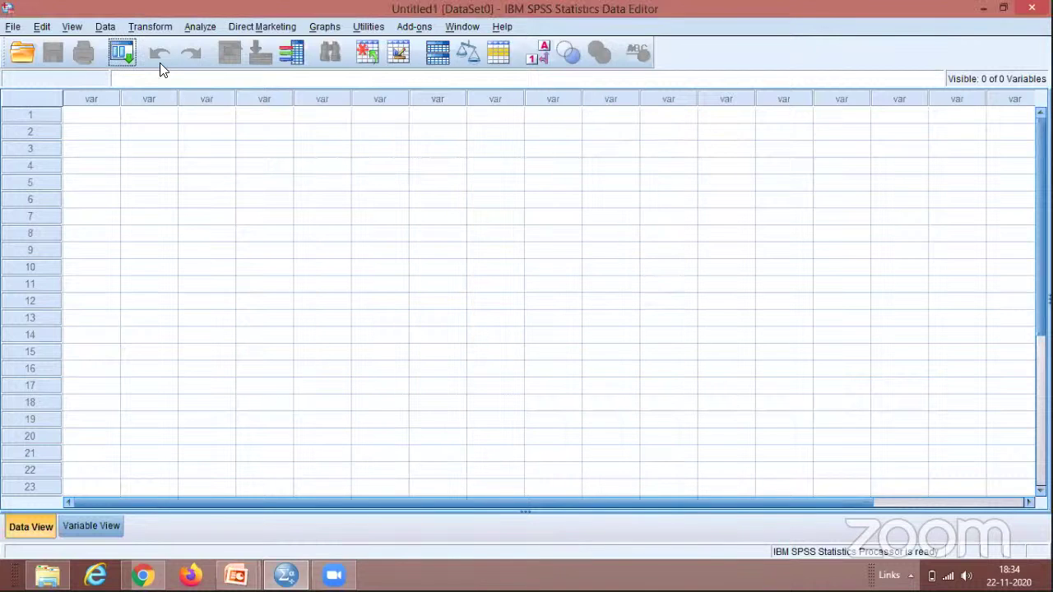
Reopen the orthogonal design generator with a new data file as output, and browse to Desktop in its file specification before cancelling it.
click(104, 27)
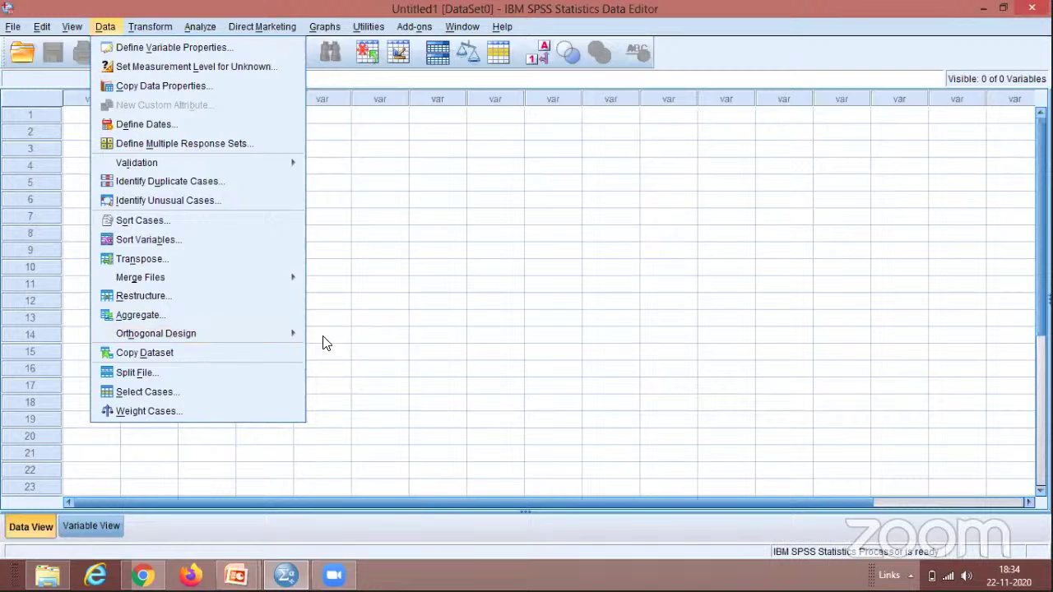
mouse_move(295, 333)
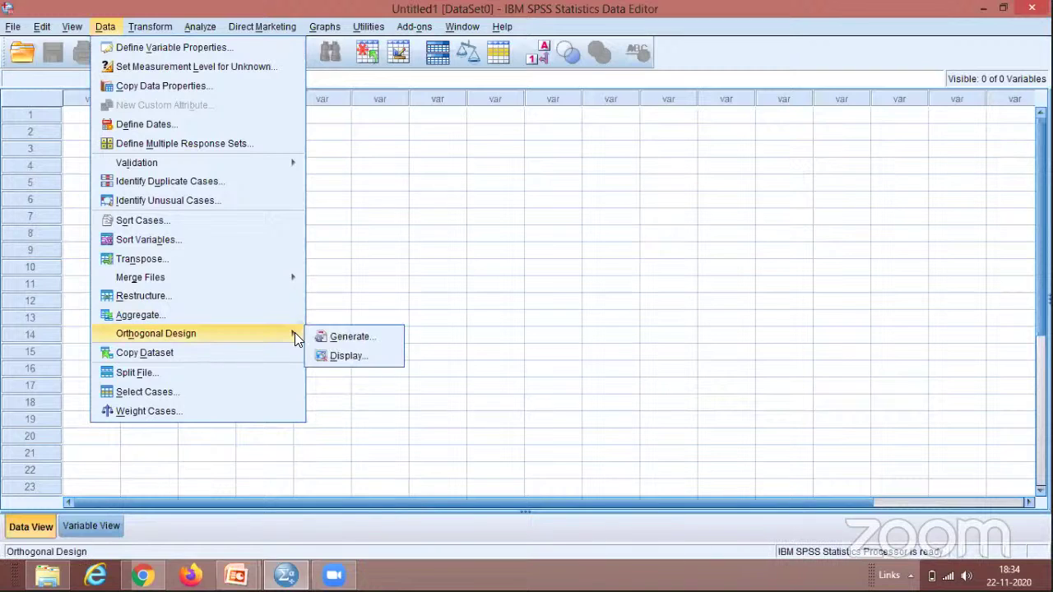
click(345, 335)
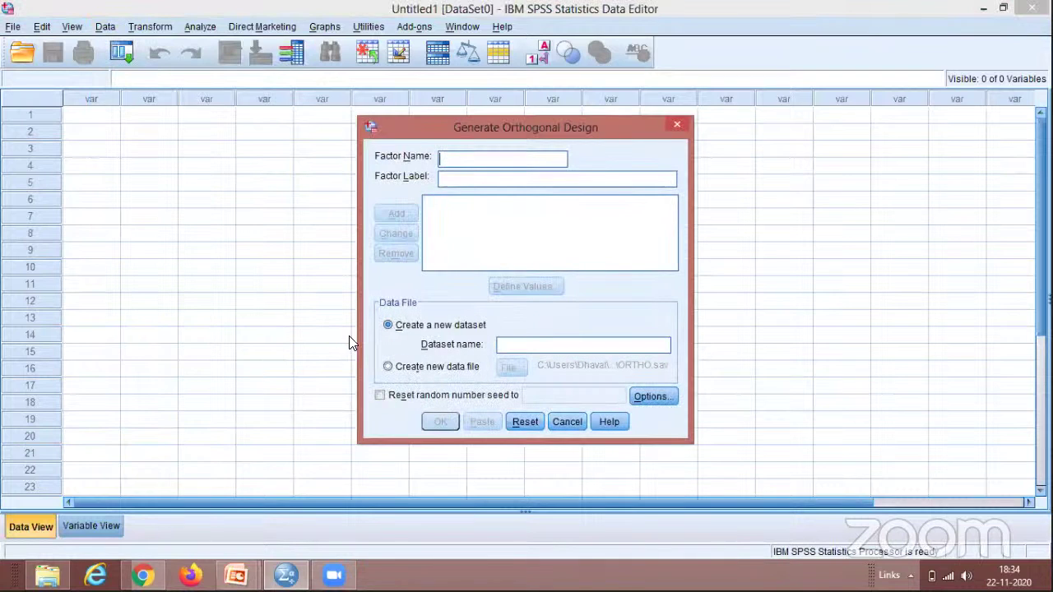
click(388, 367)
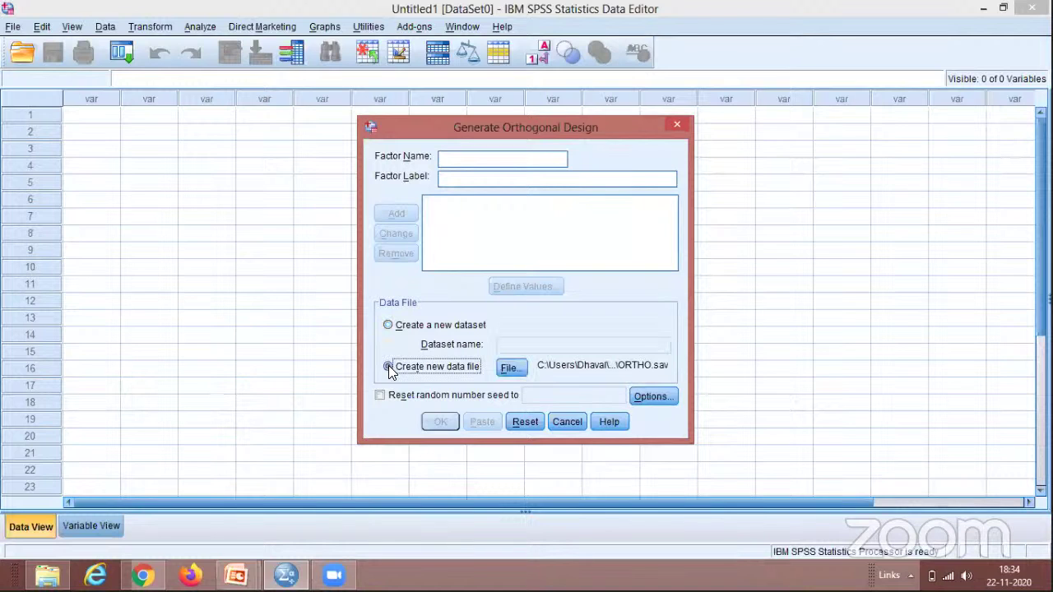
click(510, 368)
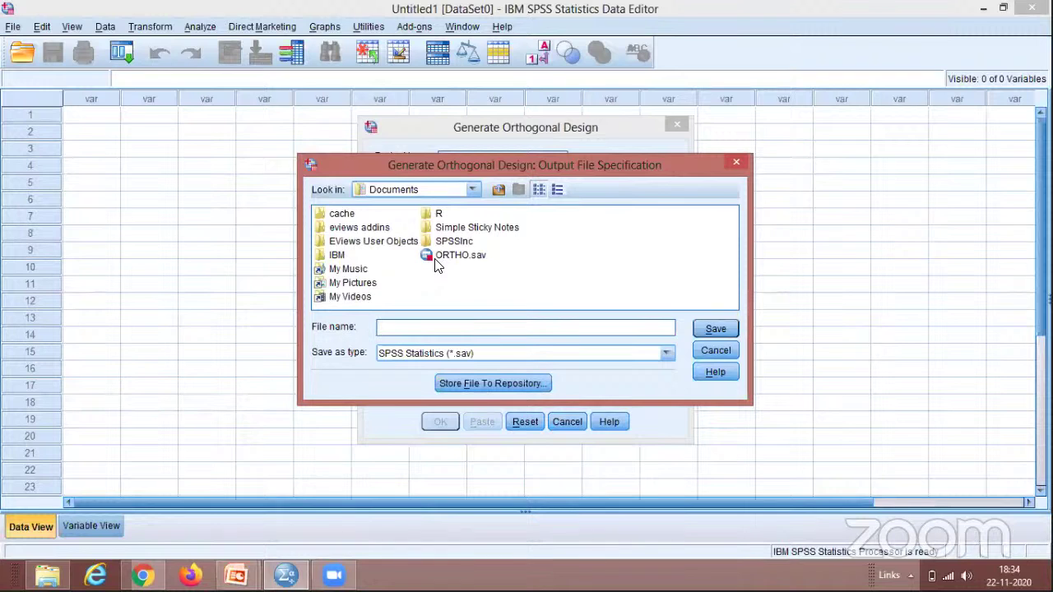
click(474, 189)
click(475, 220)
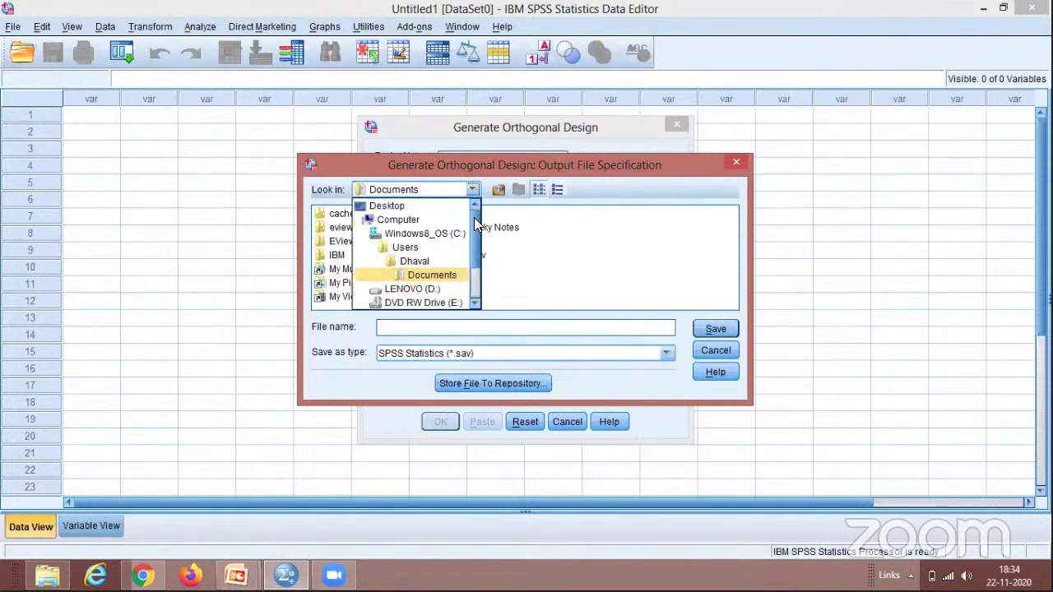
click(412, 208)
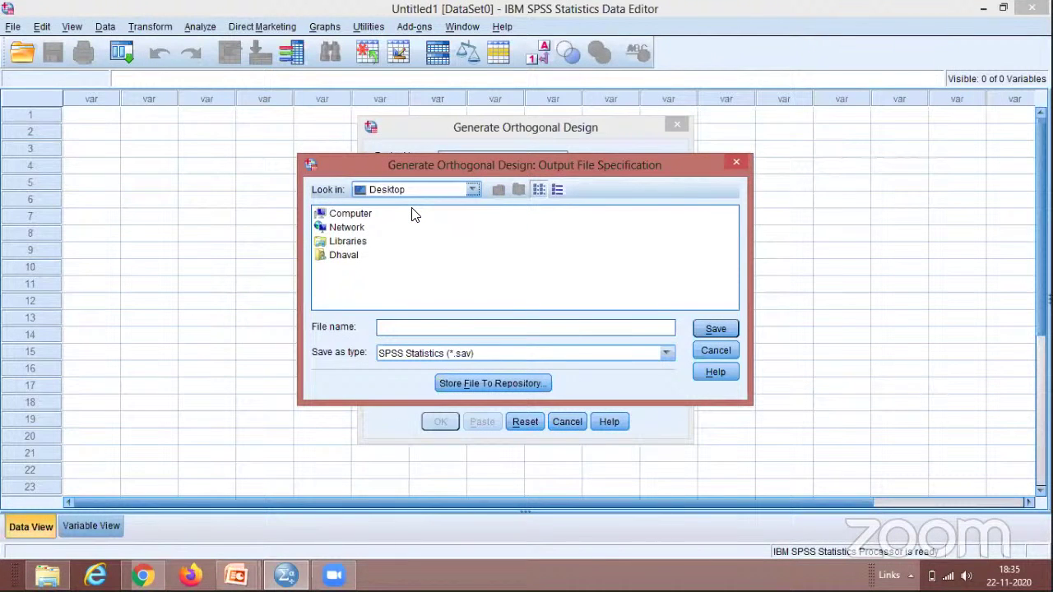
click(715, 350)
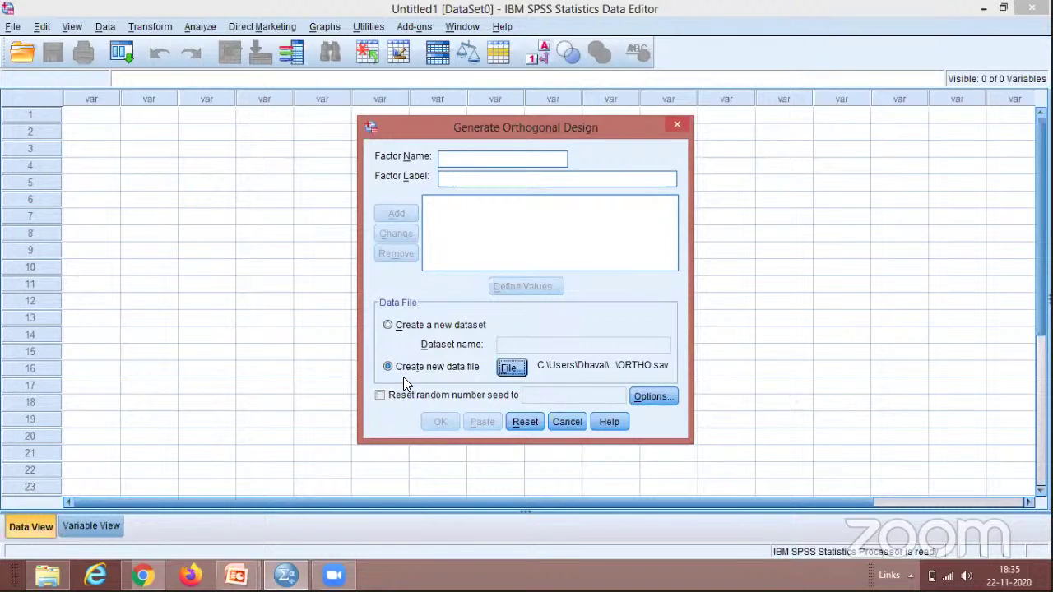
Review the new dataset and new data file output choices, including the default Documents folder, and close the design generator without running it.
click(389, 325)
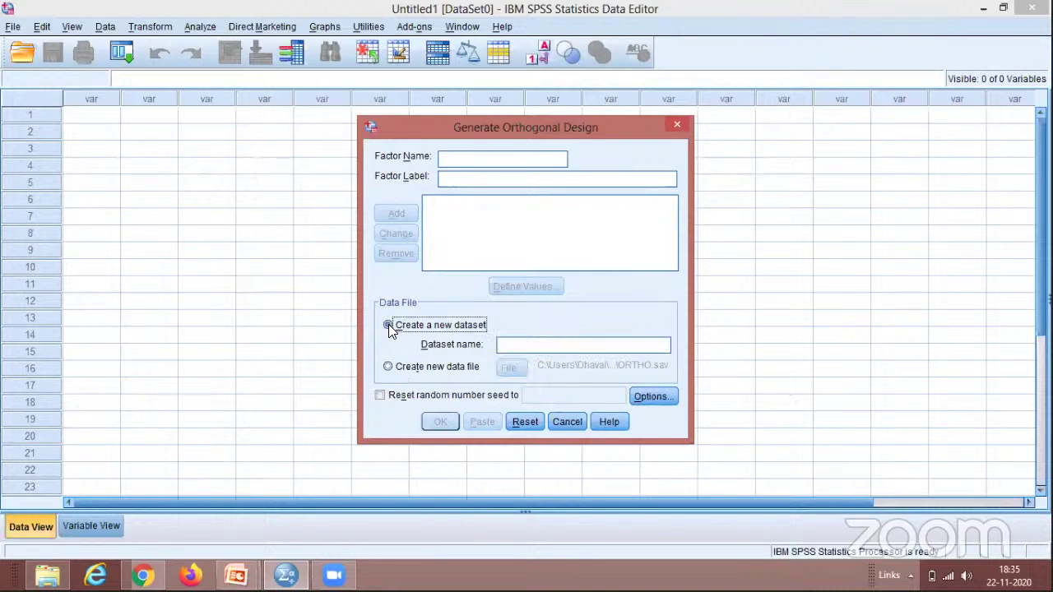
click(510, 346)
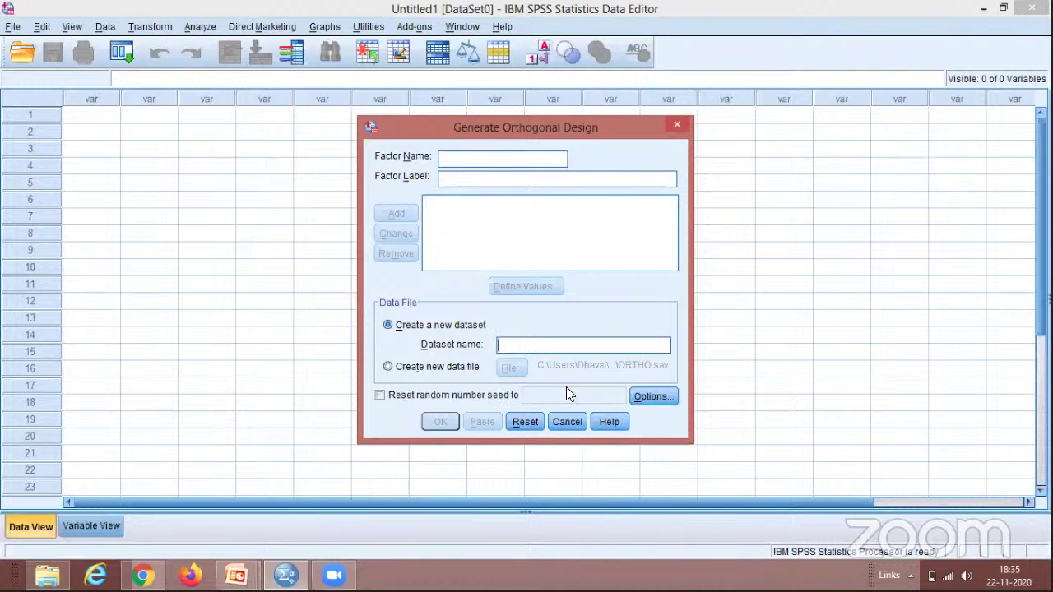
click(388, 368)
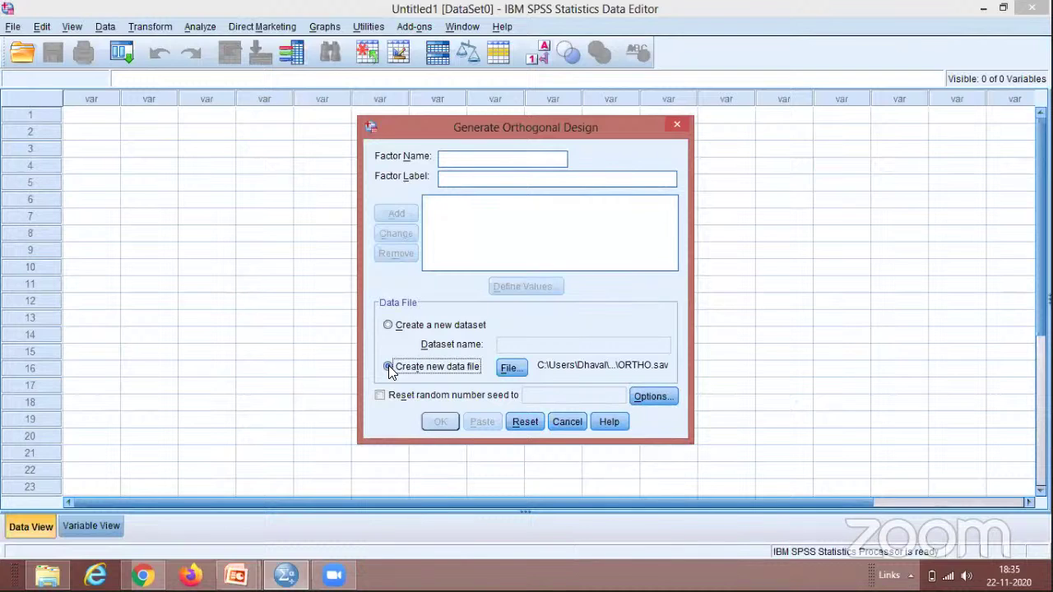
click(515, 369)
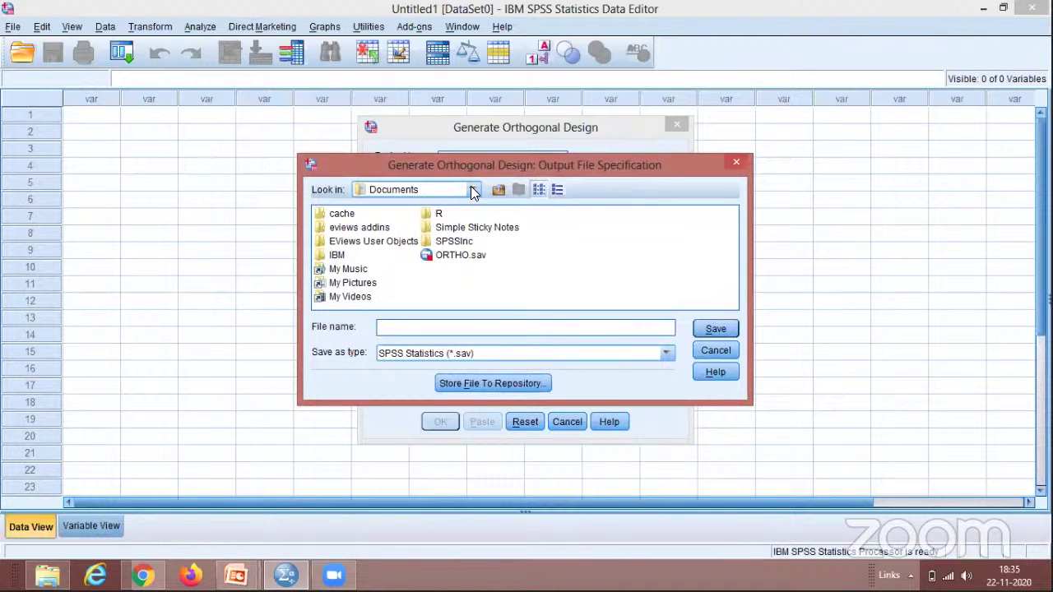
click(712, 351)
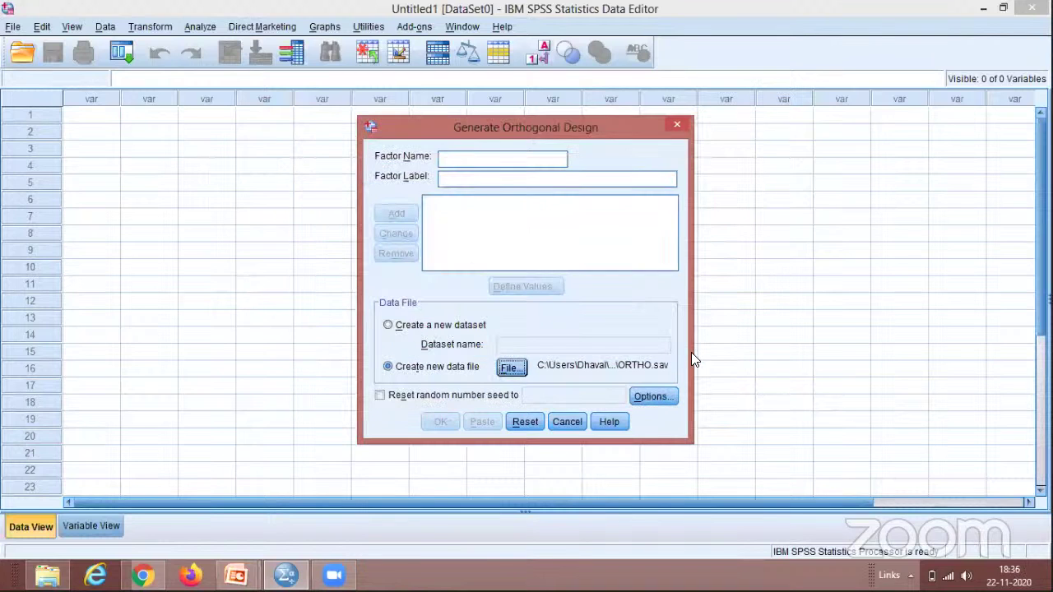
click(569, 421)
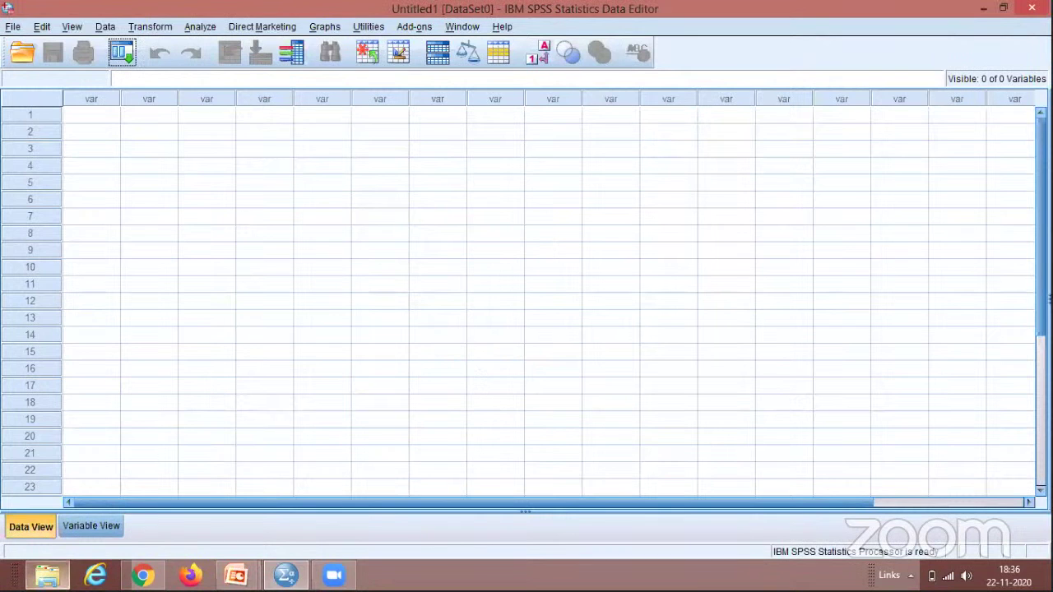
Switch to File Explorer, find the ORTHO data file in the Documents library, and open it in SPSS.
click(47, 575)
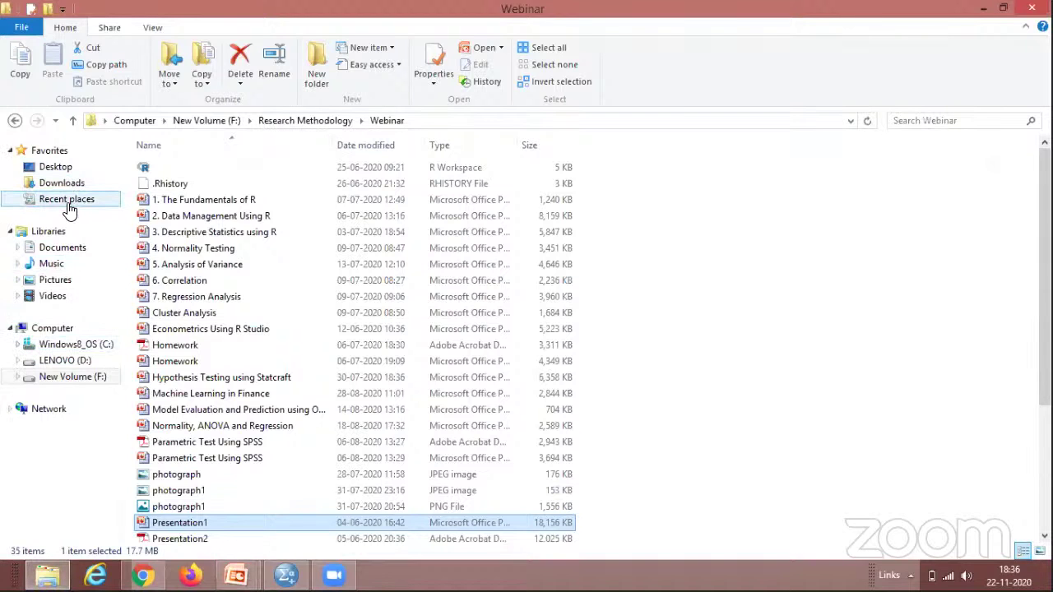
click(71, 253)
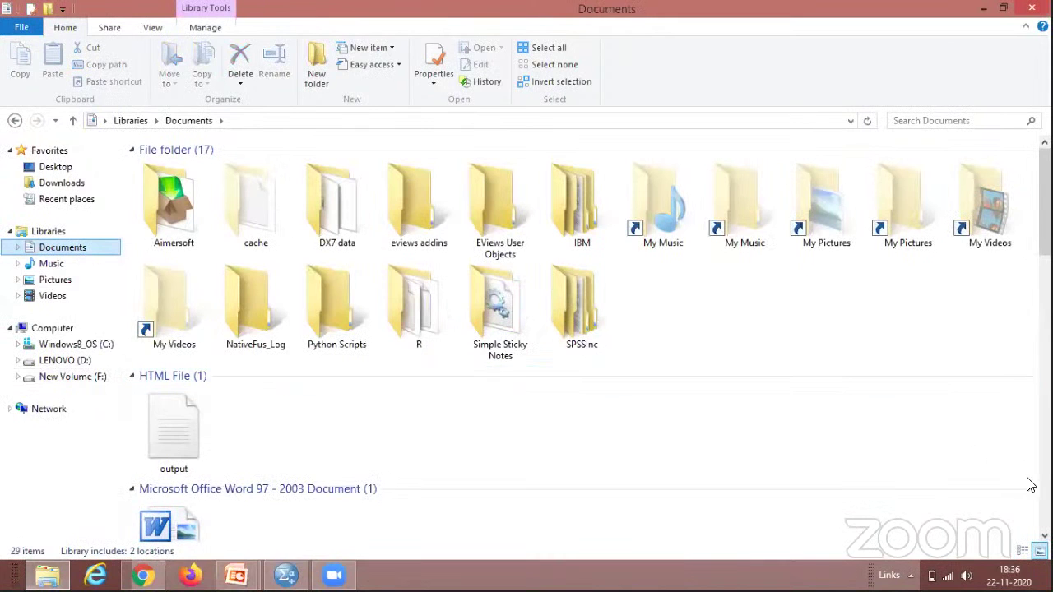
scroll(575, 337, down, 15)
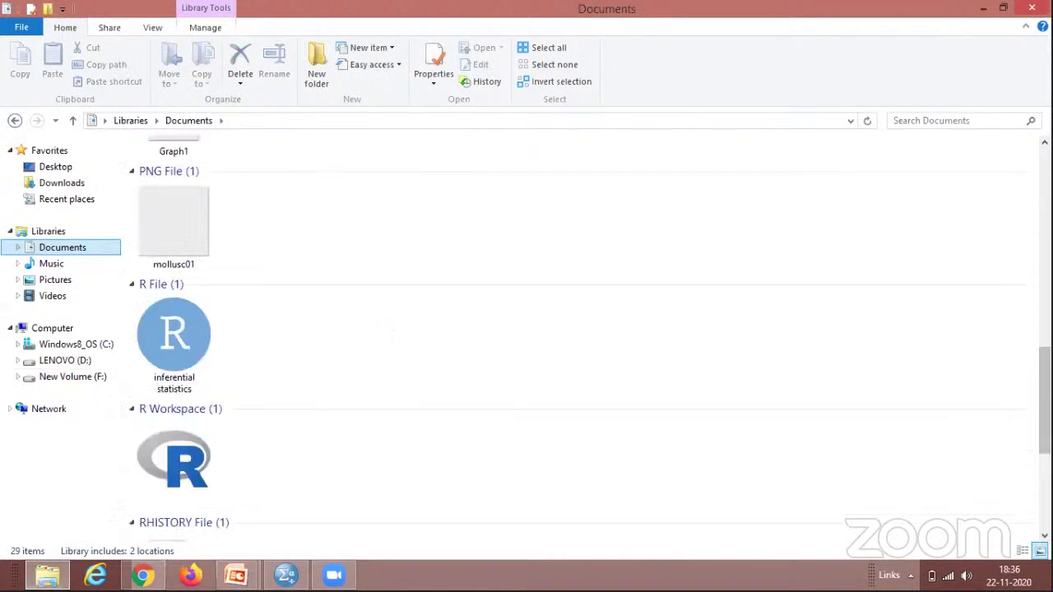
scroll(491, 428, down, 3)
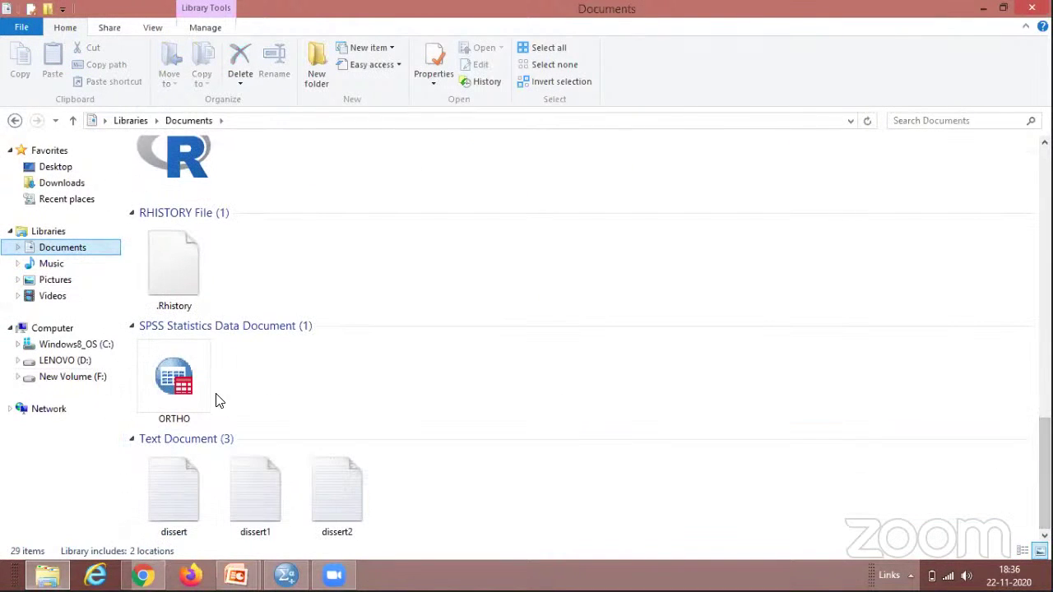
click(182, 388)
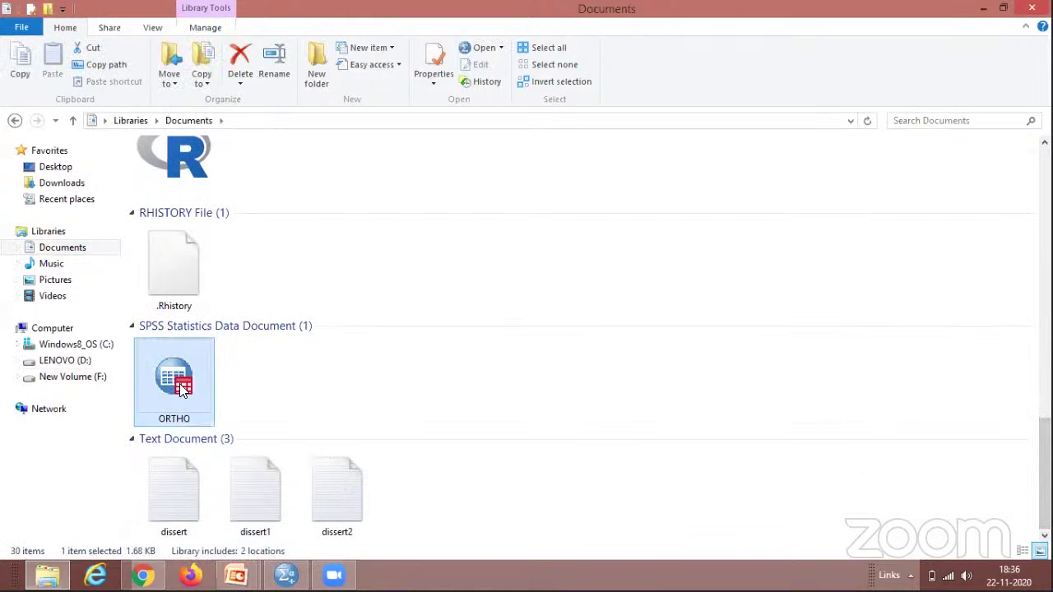
double_click(183, 388)
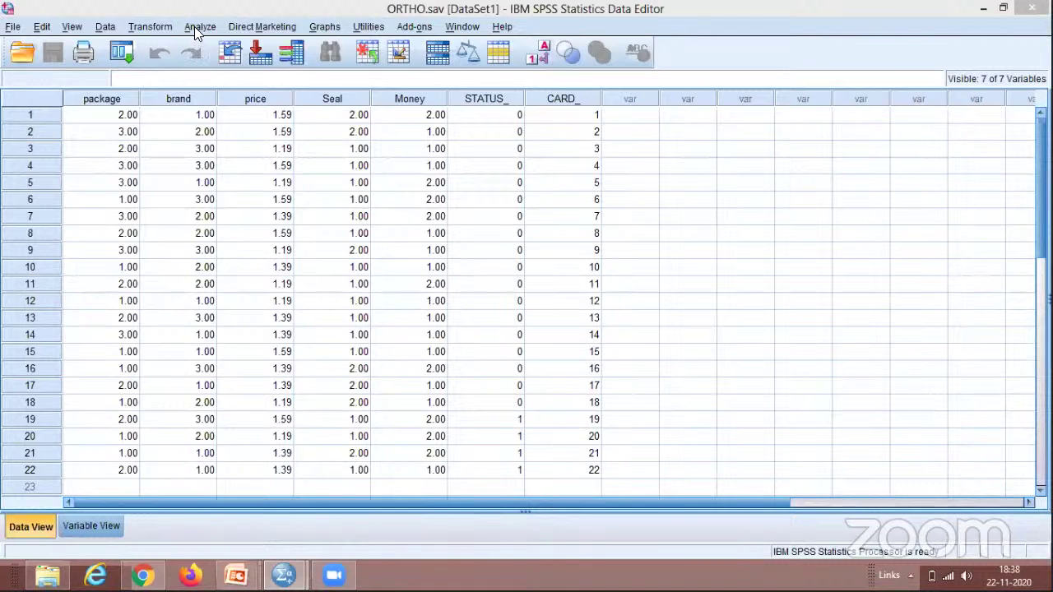
Display the orthogonal design with package, brand, price, Seal and Money as factors, formatted as a listing for the experimenter.
click(113, 26)
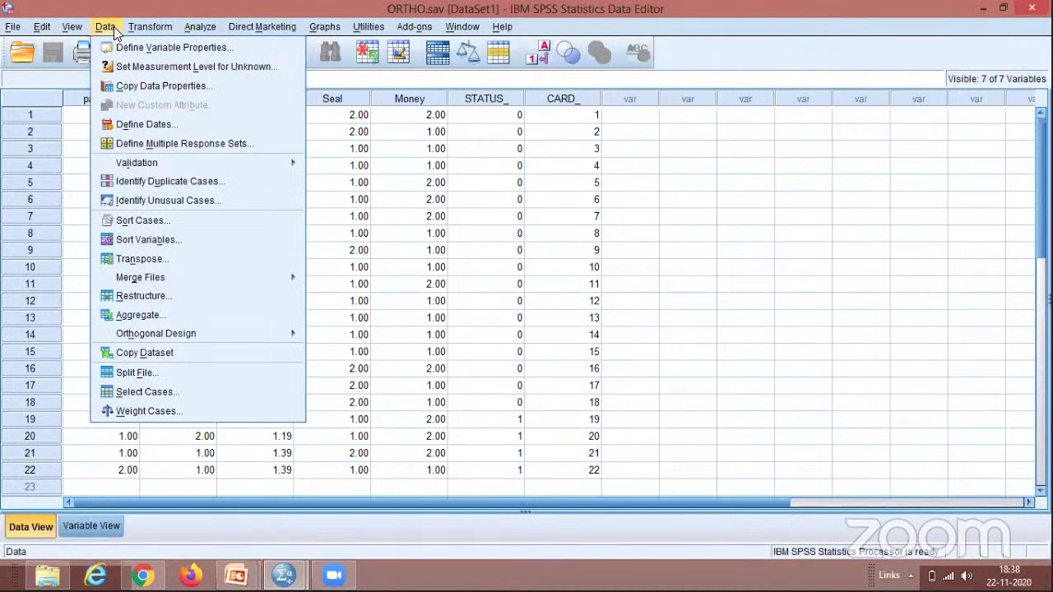
mouse_move(243, 330)
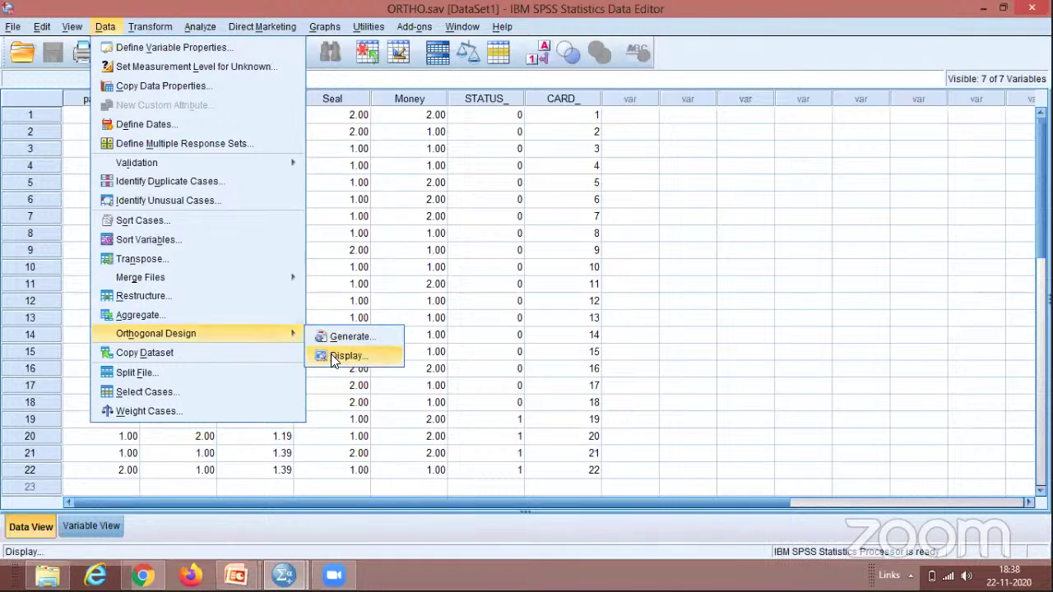
click(343, 355)
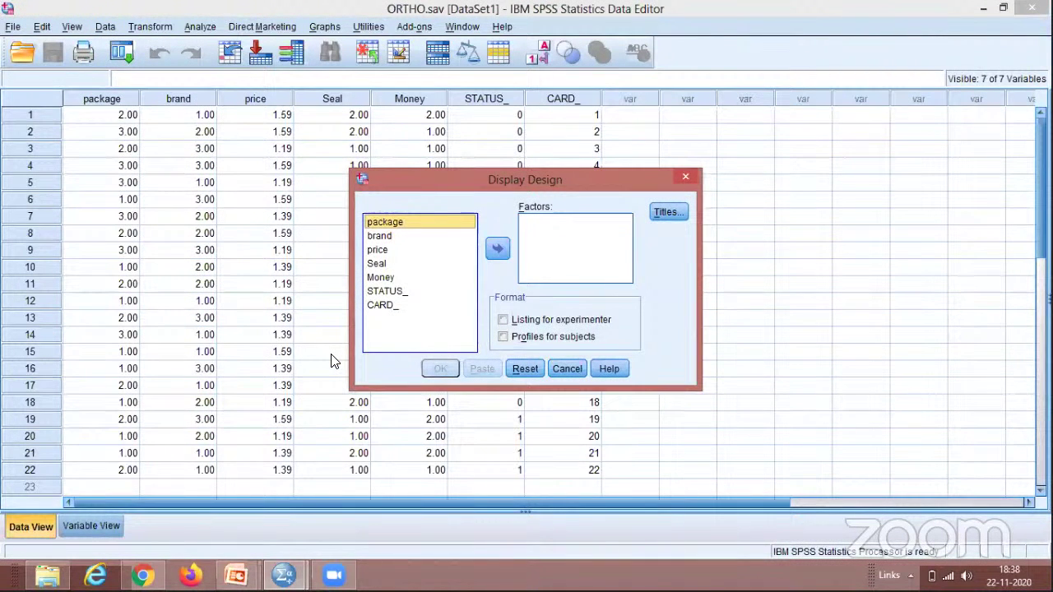
key(shift+Down)
key(shift+Down)
key(shift+Down)
key(shift+Down)
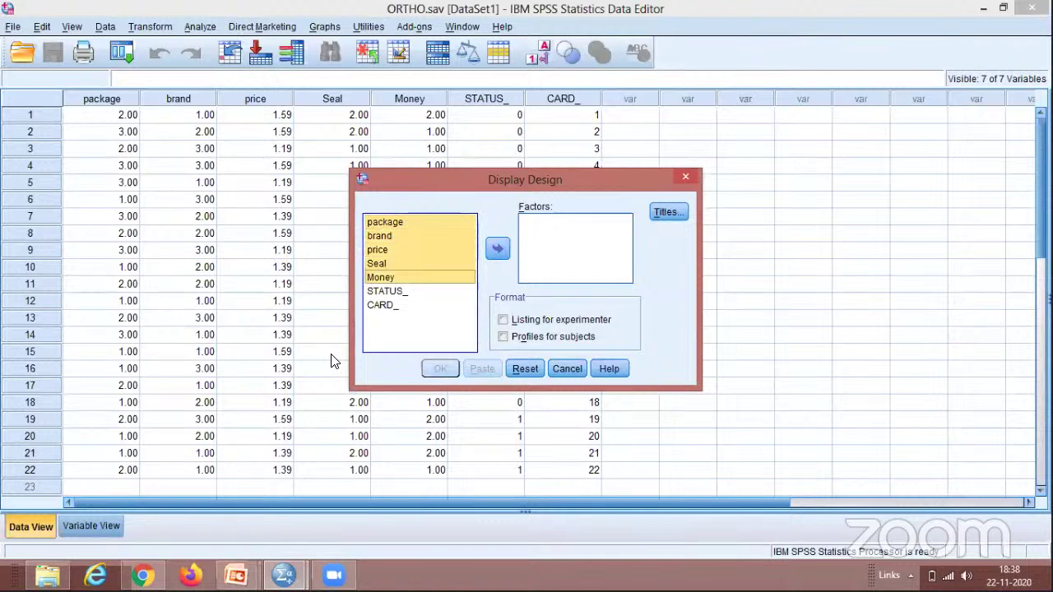
click(498, 250)
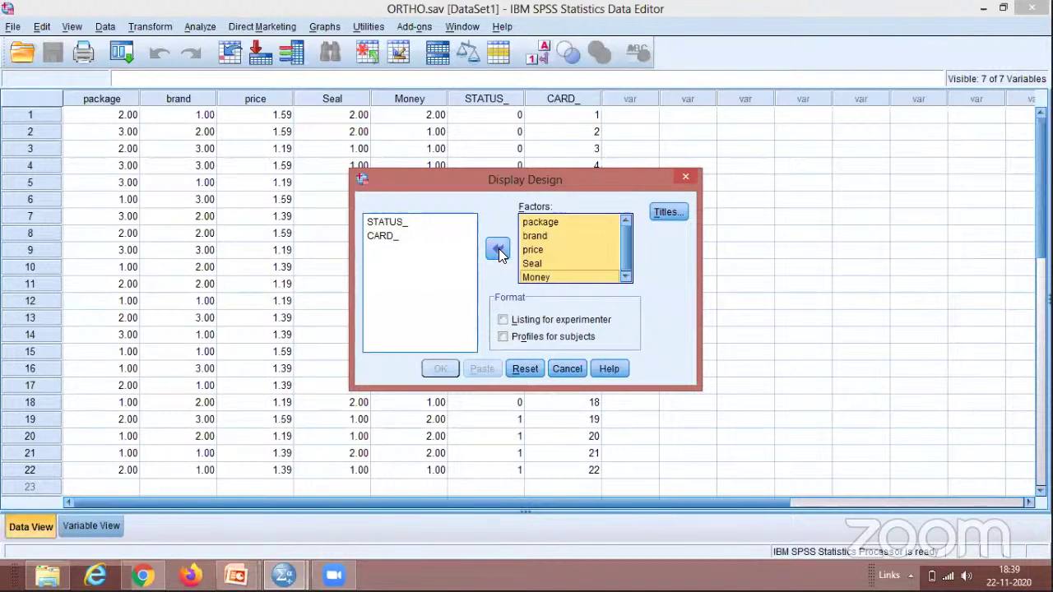
click(503, 321)
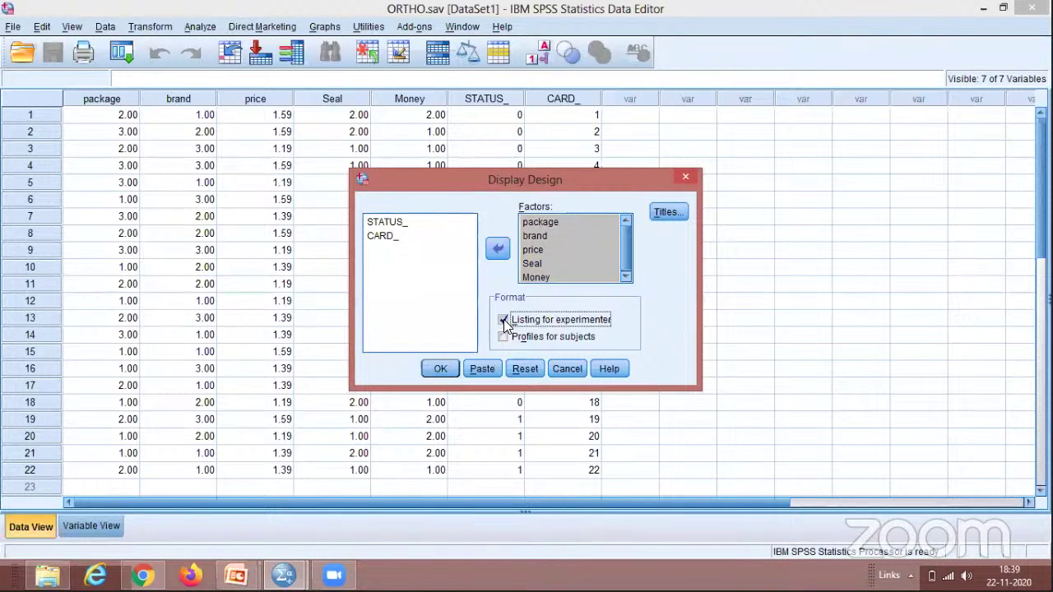
click(440, 368)
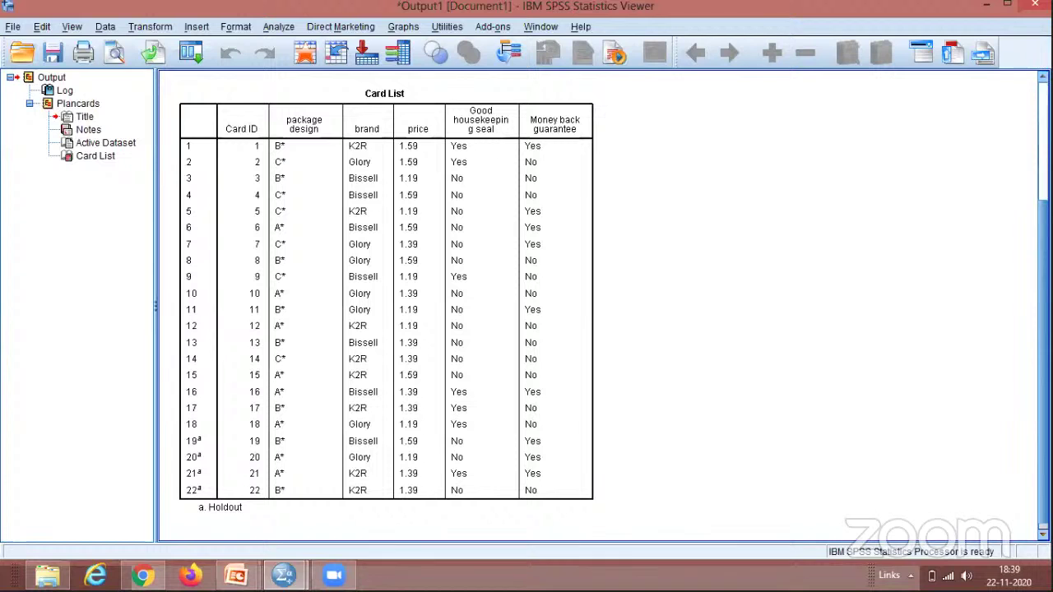
Reopen the Display Design settings to review the factors and format options, and close them without running.
click(105, 28)
mouse_move(194, 317)
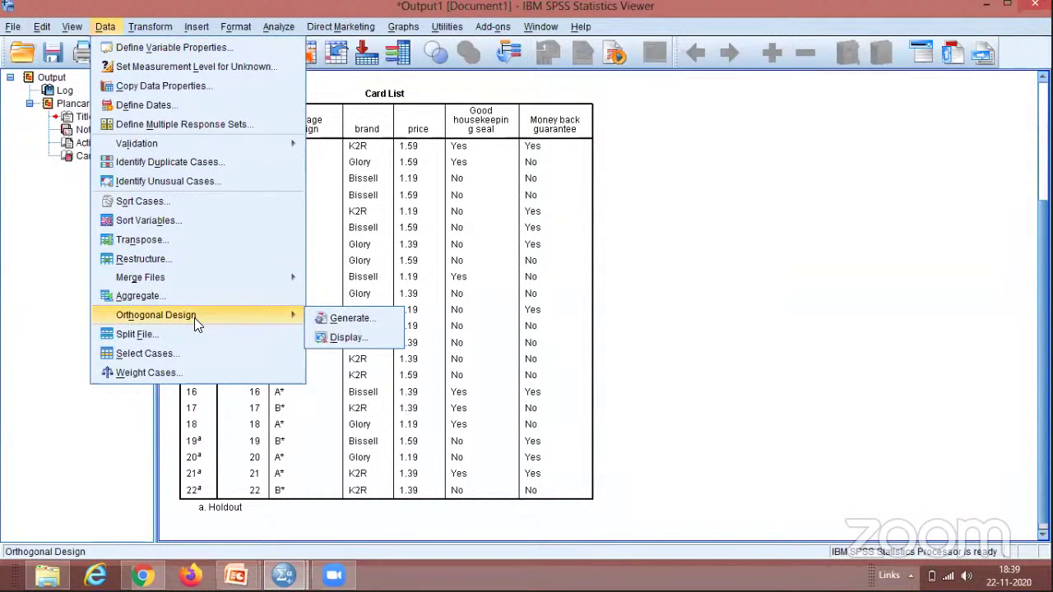
click(359, 340)
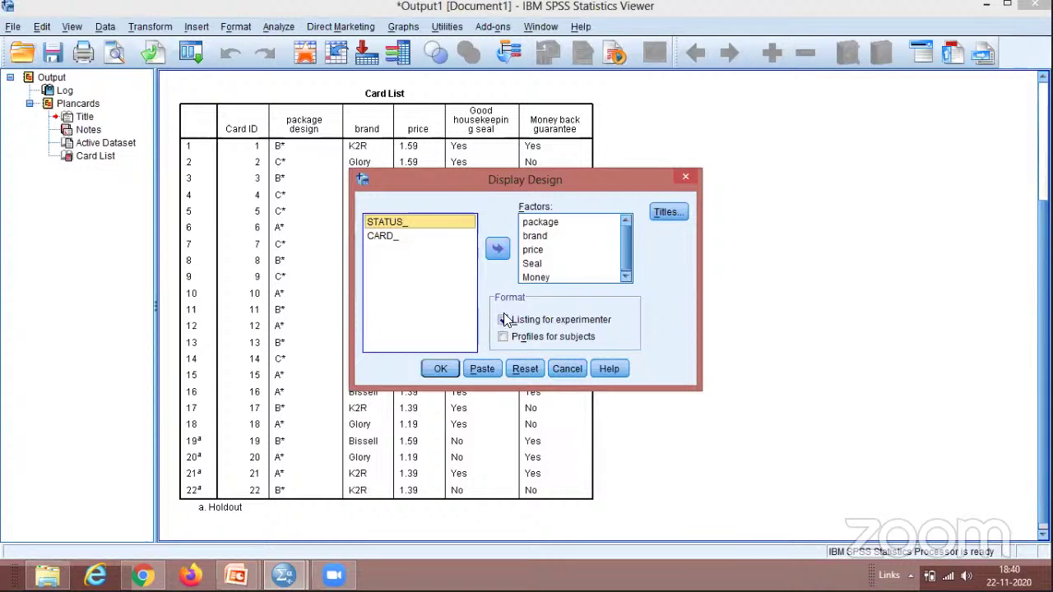
click(576, 367)
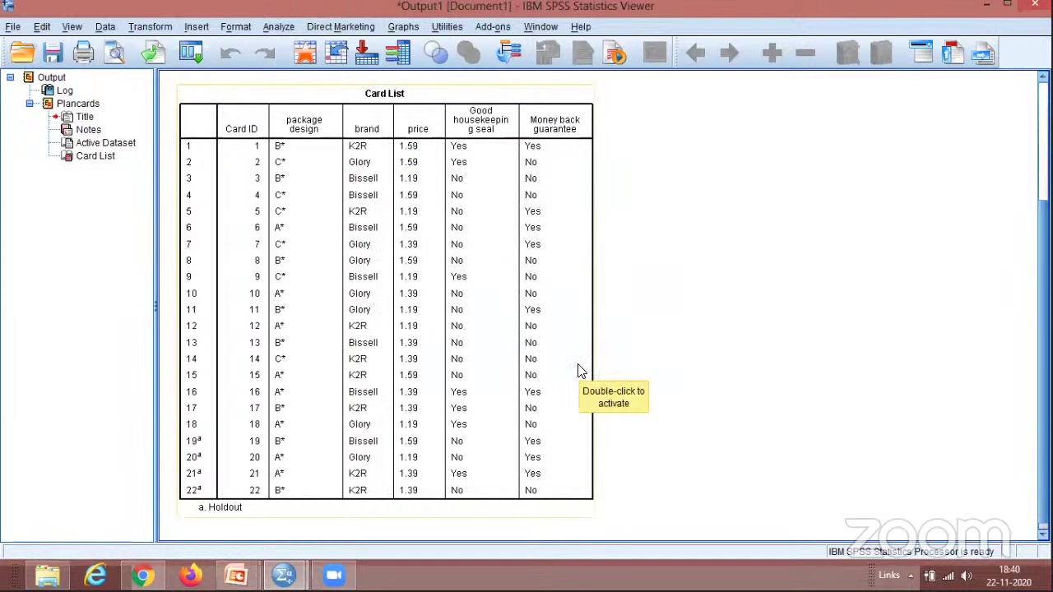
Return to the ORTHO.sav data and examine the CARD_ column and the first empty column beside it.
click(284, 575)
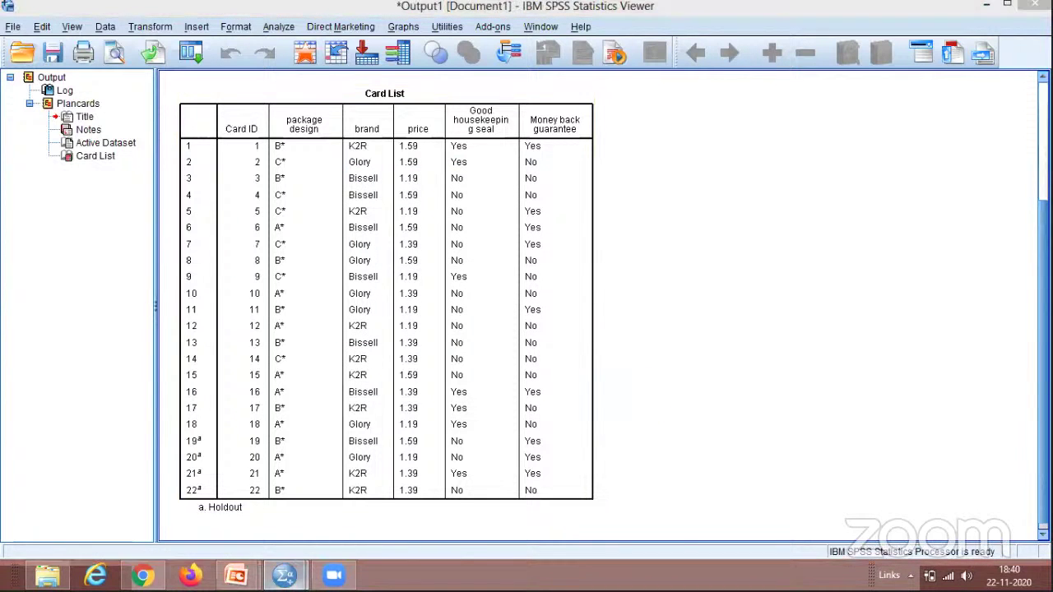
click(359, 515)
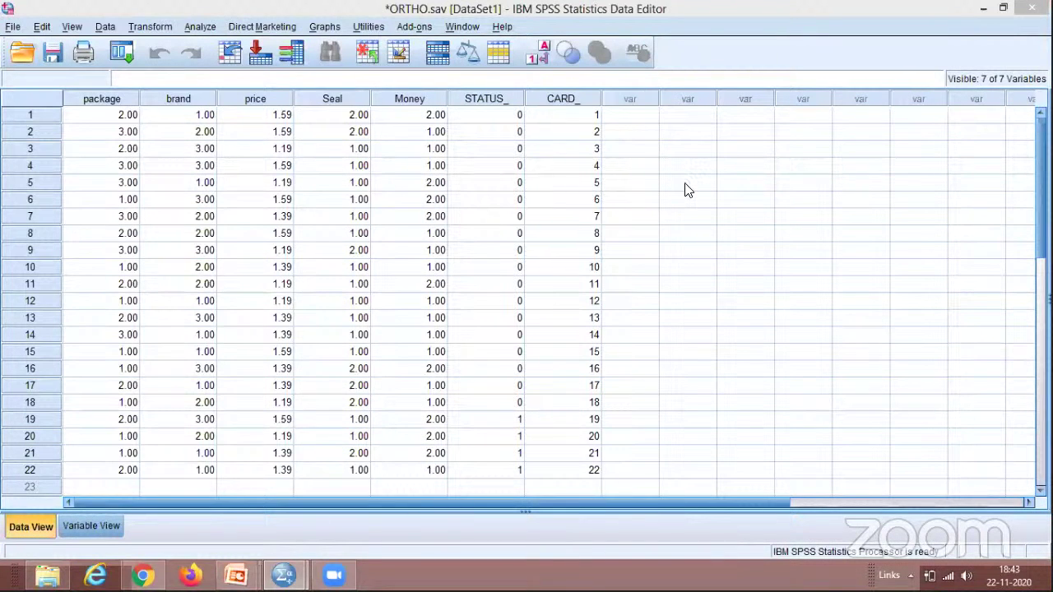
click(564, 132)
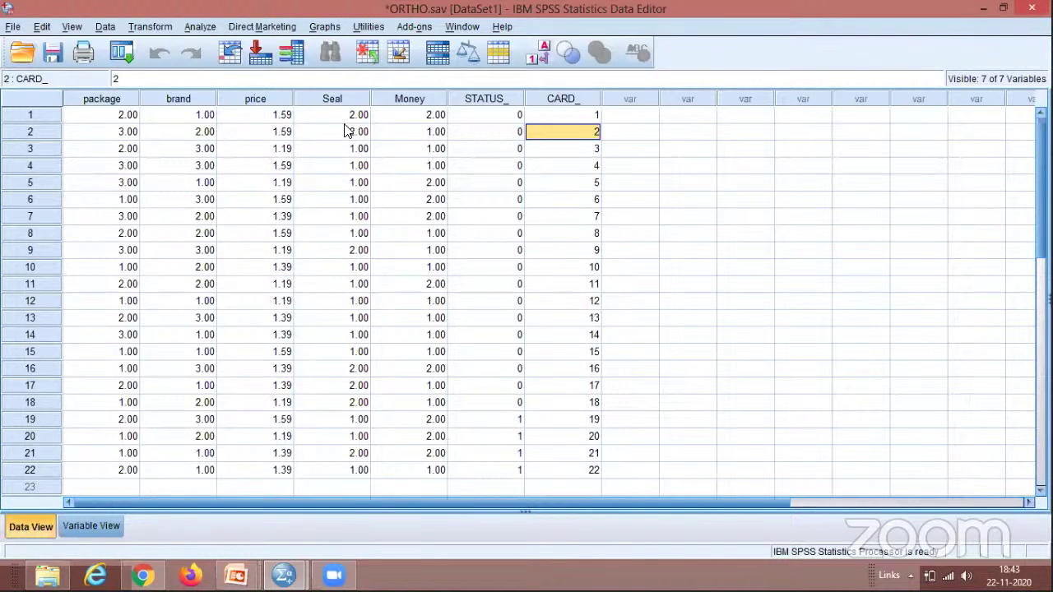
click(646, 119)
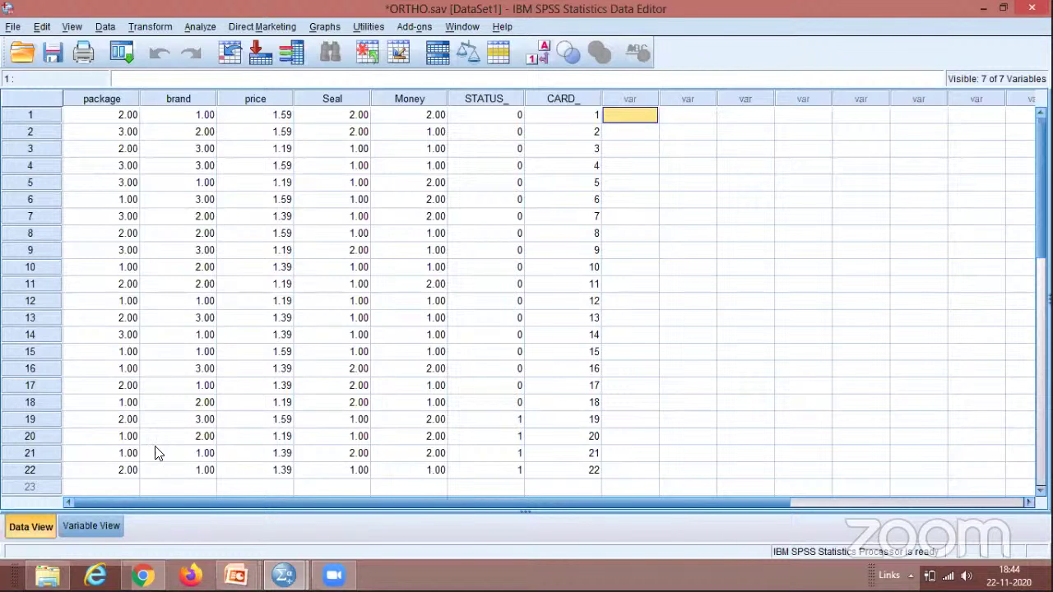
In File Explorer, browse to C:\Program Files (x86)\SPSSInc\SPSS16\Samples and look through the sample files down to the conjoint syntax.
click(47, 575)
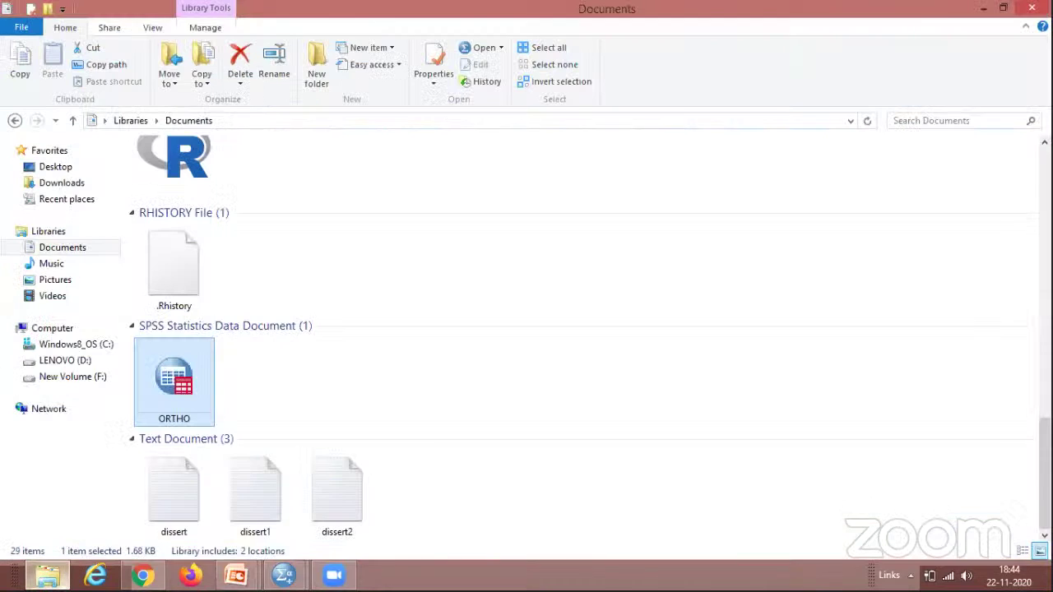
click(104, 352)
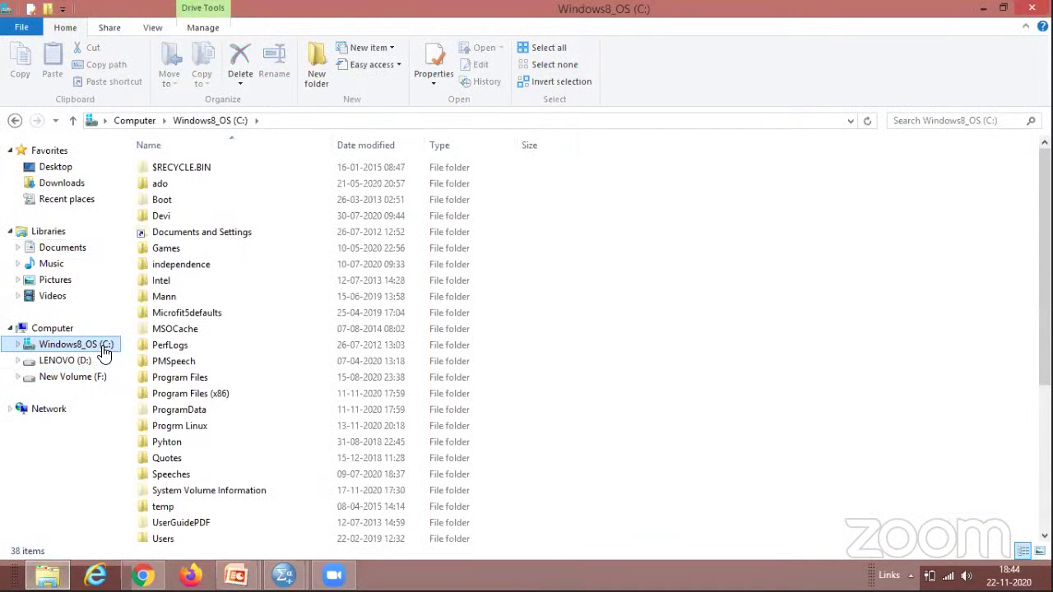
double_click(215, 397)
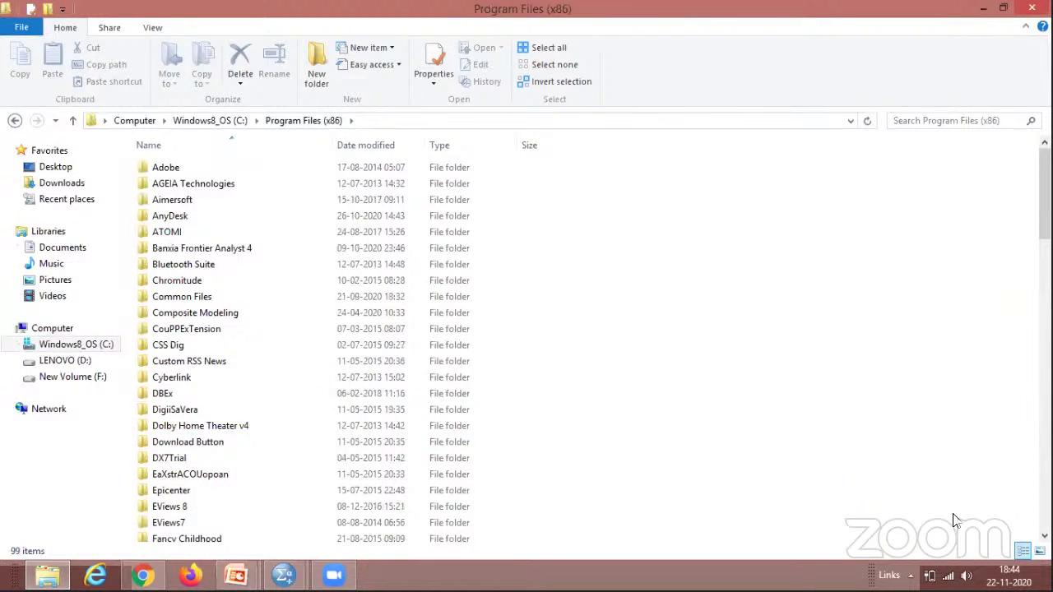
scroll(329, 346, down, 8)
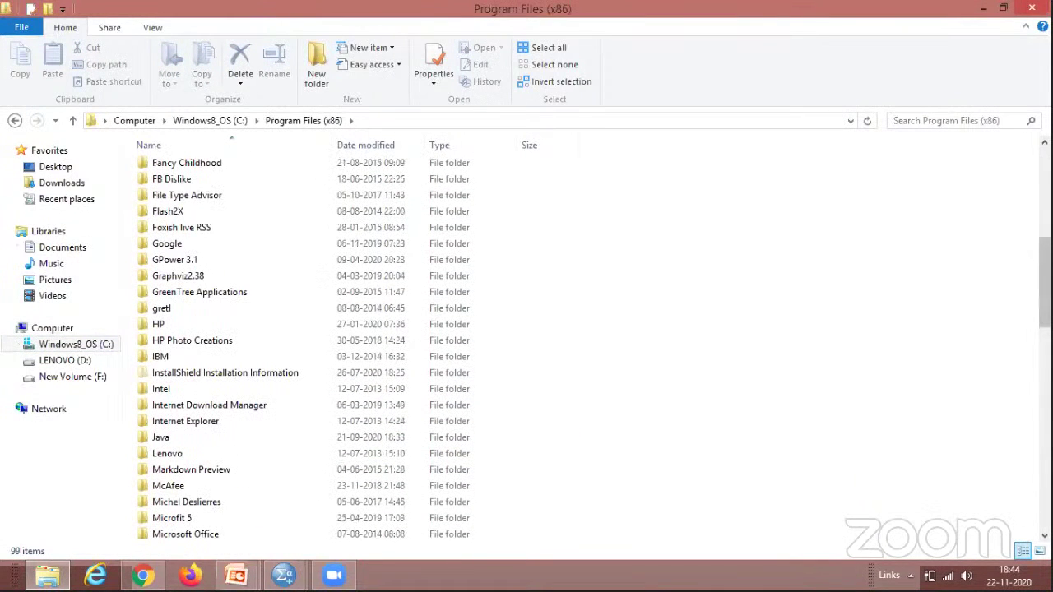
scroll(856, 383, down, 15)
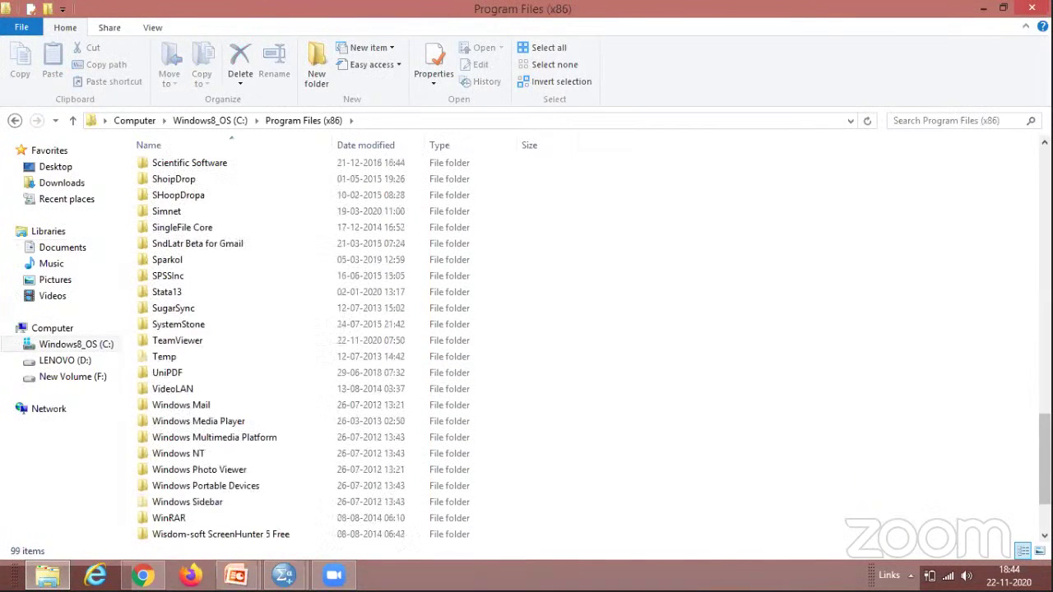
click(242, 283)
double_click(242, 283)
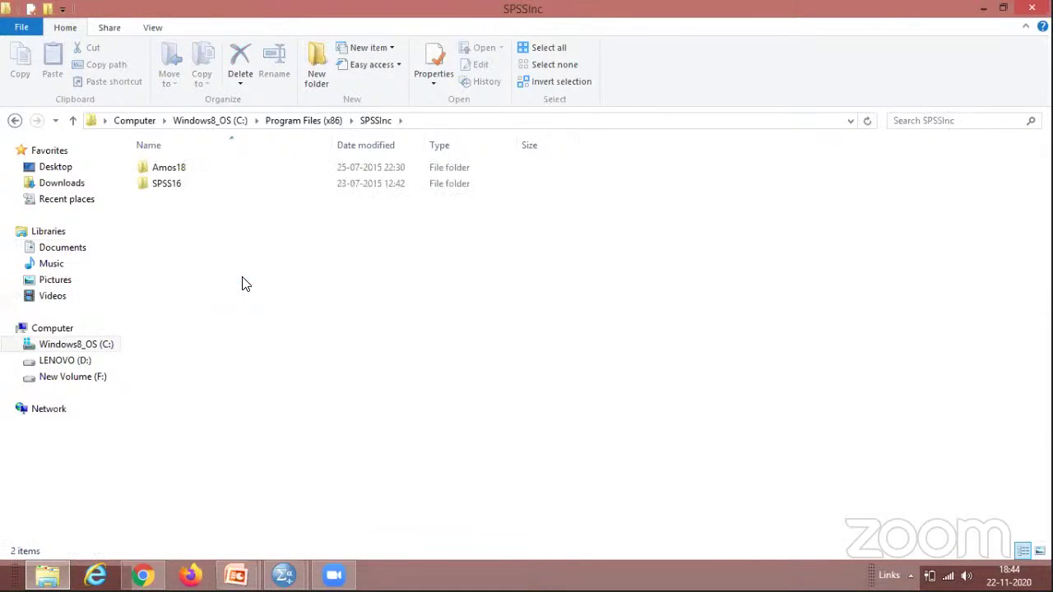
click(184, 188)
double_click(184, 189)
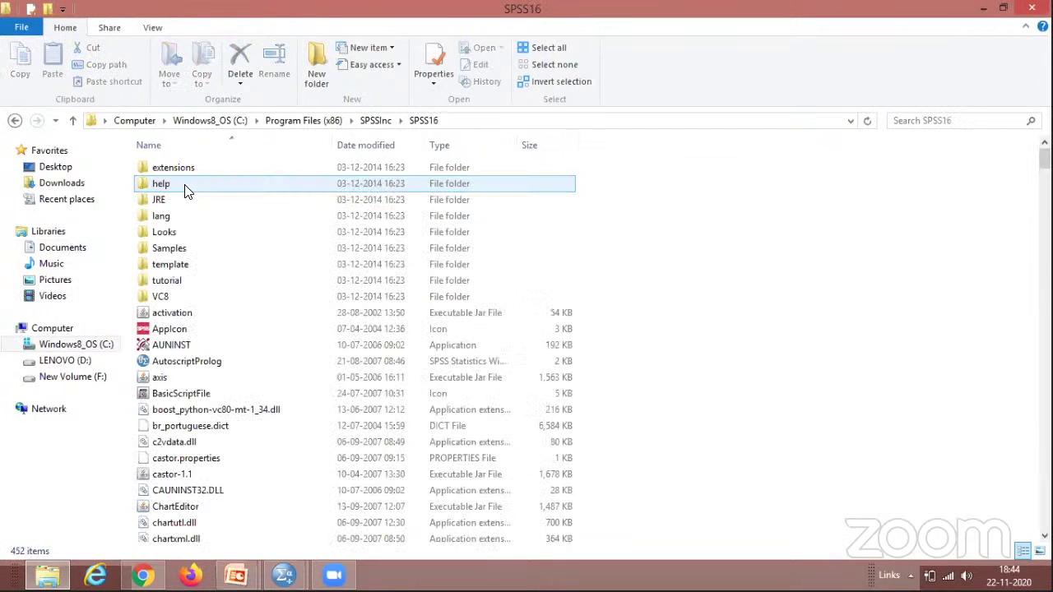
double_click(189, 248)
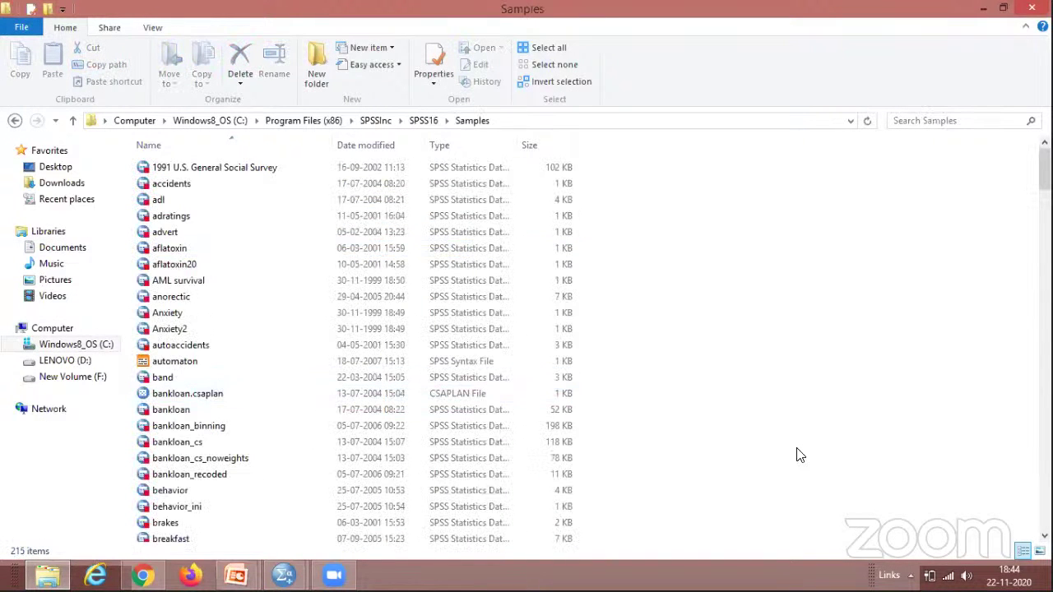
scroll(592, 526, down, 8)
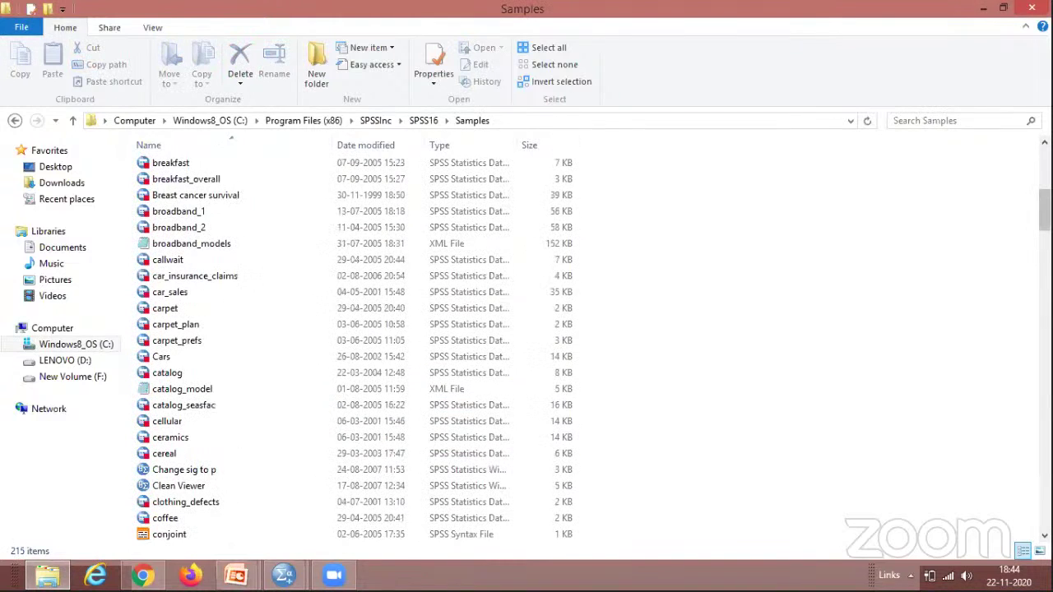
Switch to the Conjoint Analysis slide show in PowerPoint, advance to the slide on running the conjoint.sps syntax, and end the show.
mouse_move(236, 574)
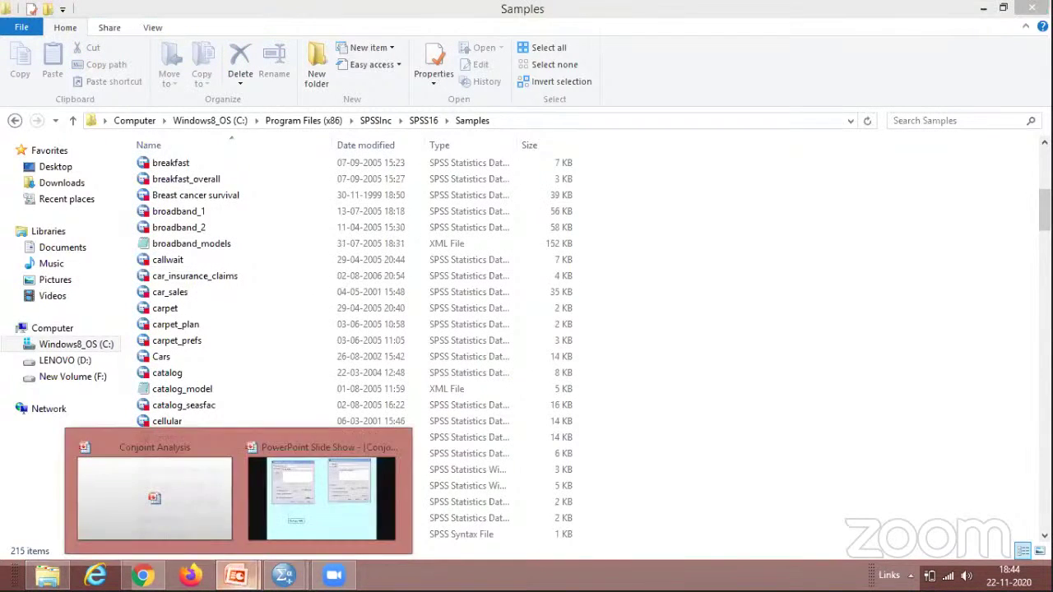
click(328, 526)
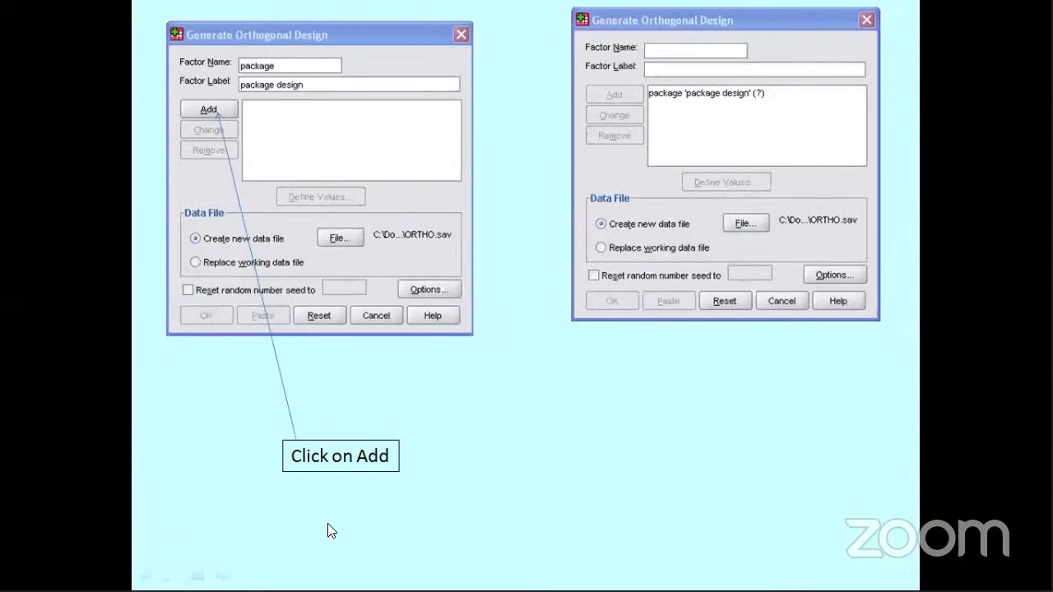
click(327, 526)
click(327, 524)
click(327, 524)
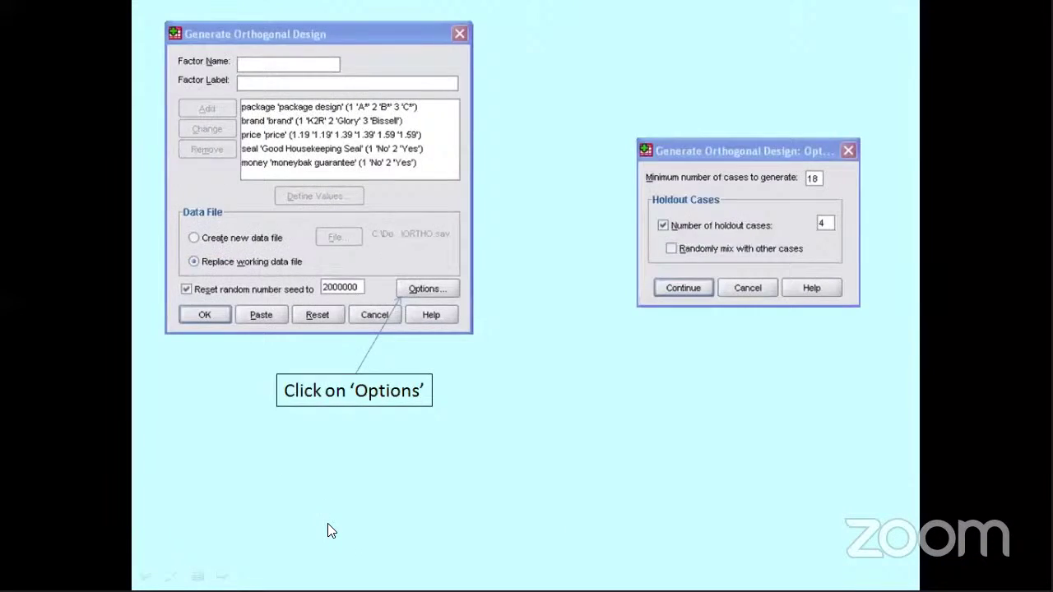
click(327, 524)
click(327, 525)
click(327, 525)
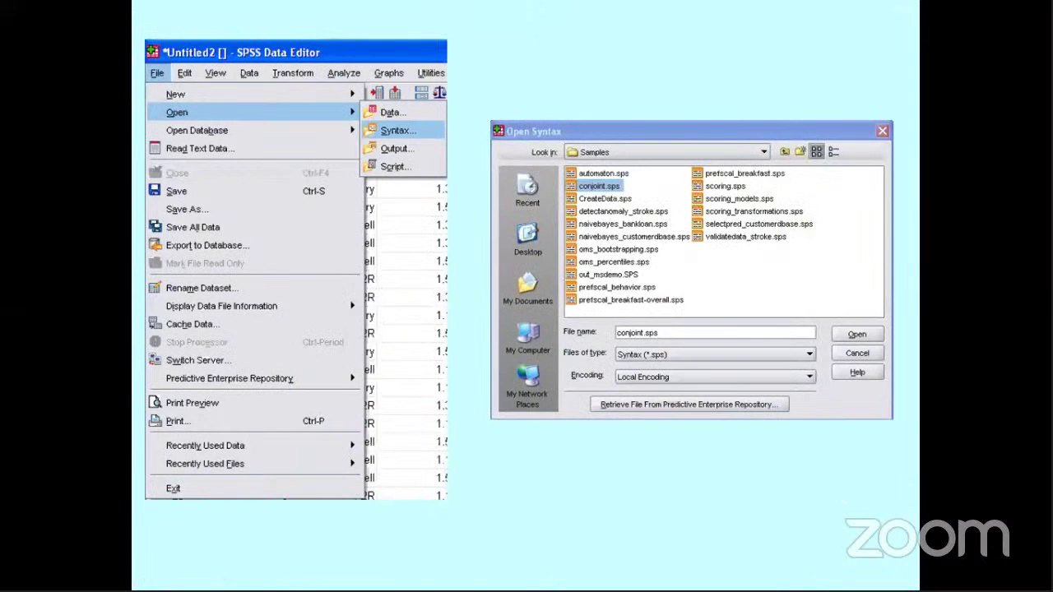
key(Right)
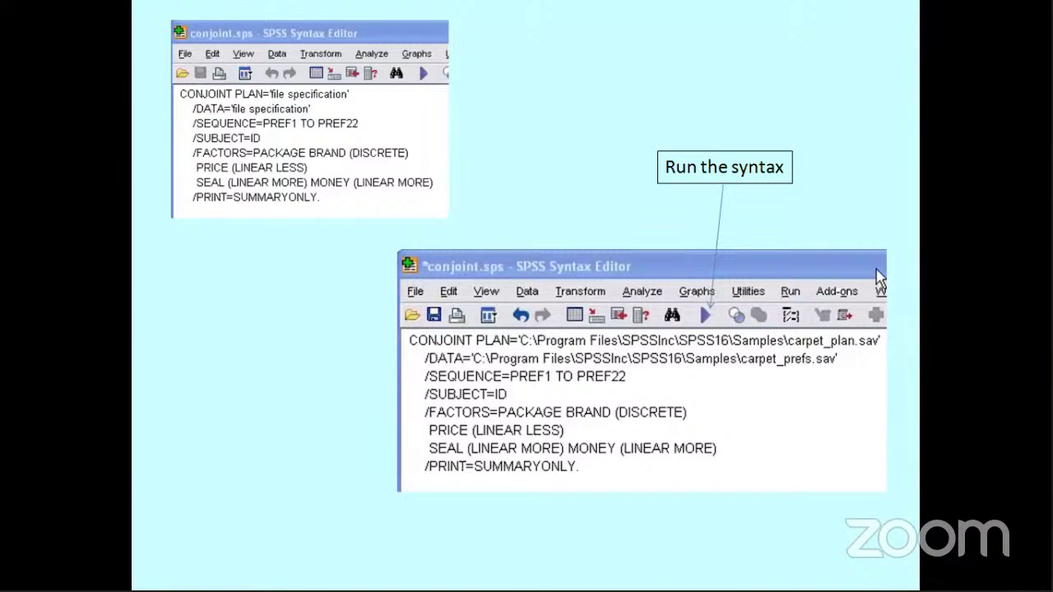
key(Escape)
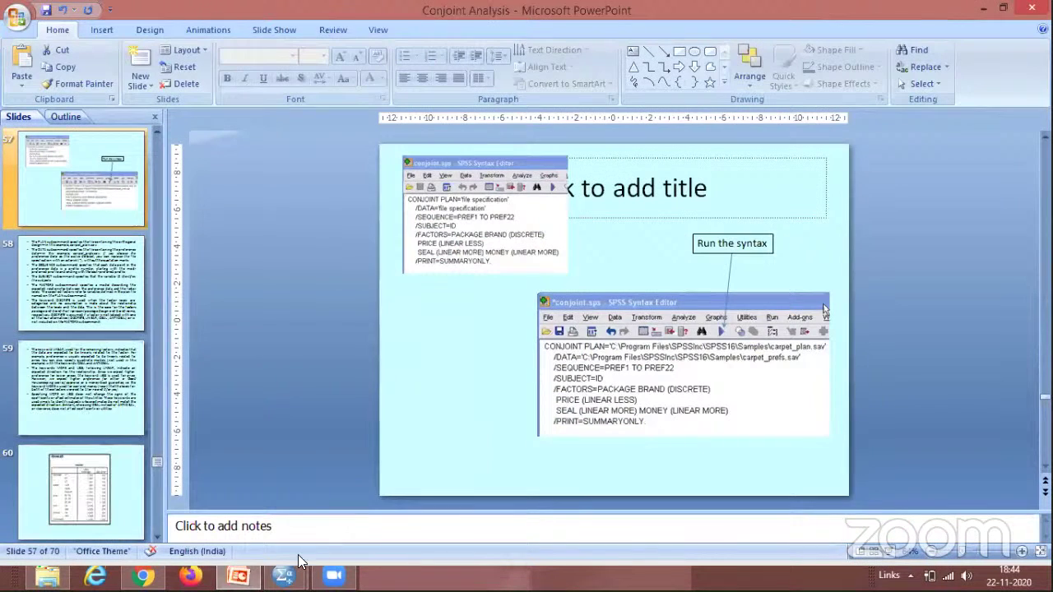
Exit SPSS Statistics from the ORTHO.sav window, discarding both the output document and the dataset changes.
click(47, 575)
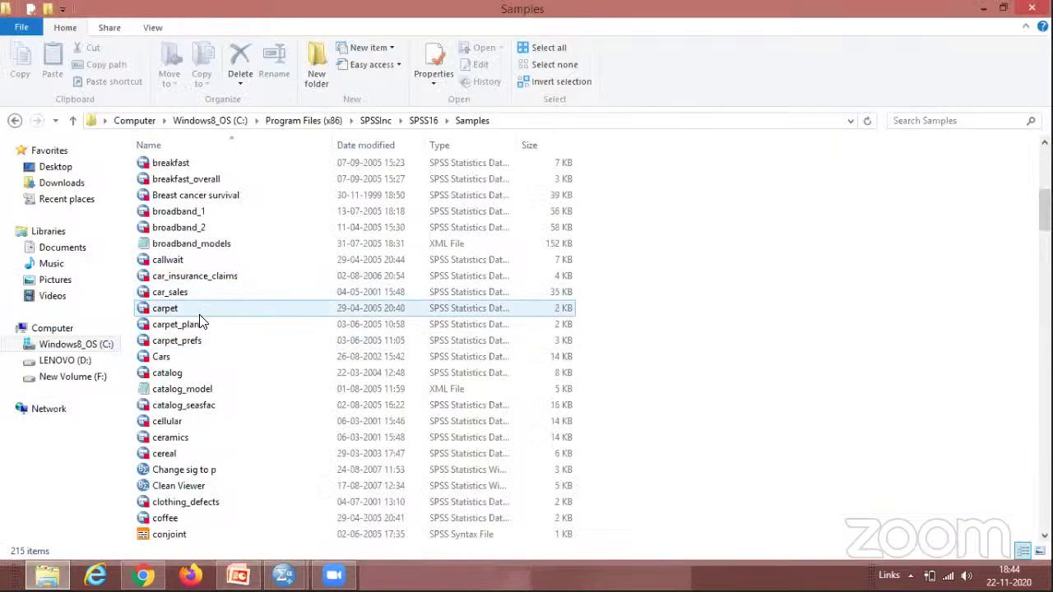
click(284, 575)
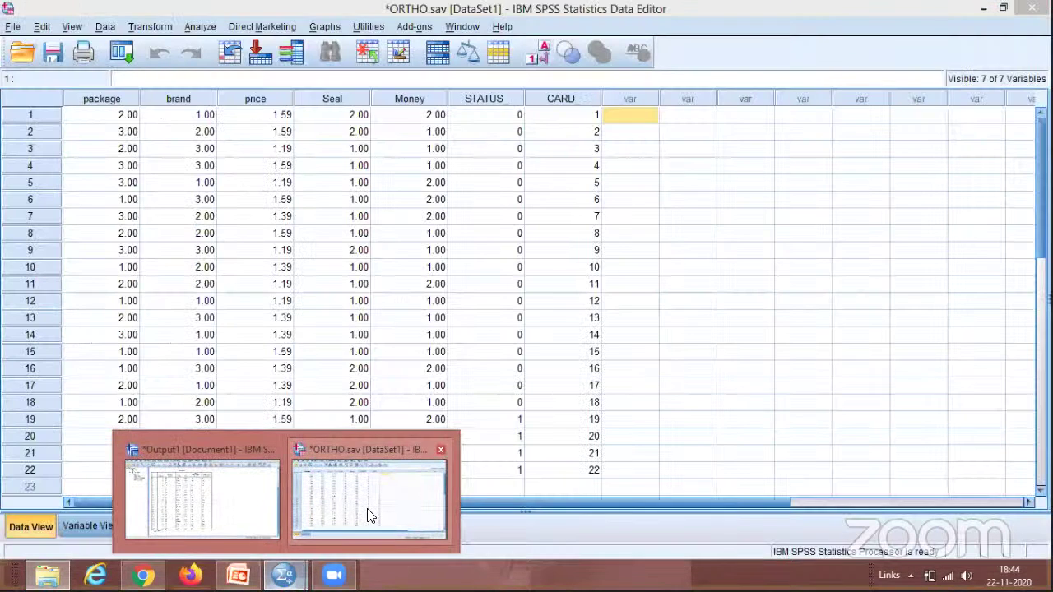
click(368, 516)
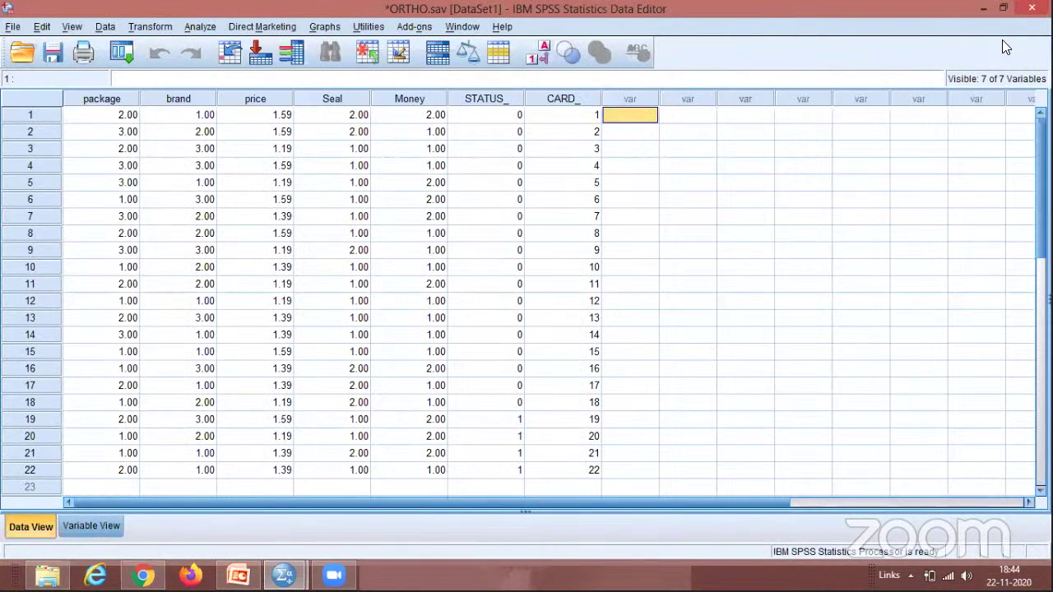
click(1031, 7)
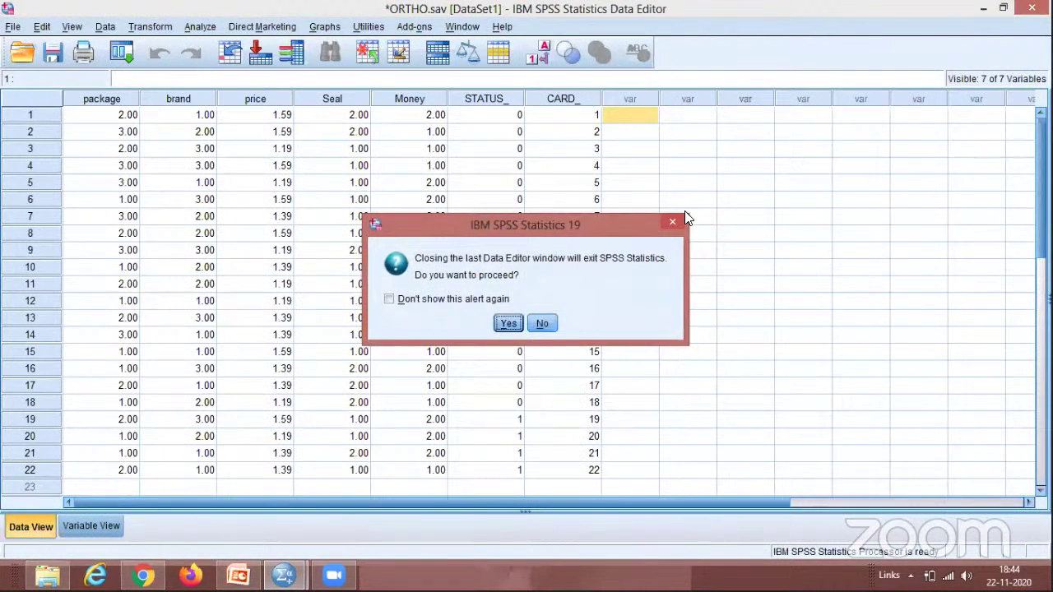
click(516, 318)
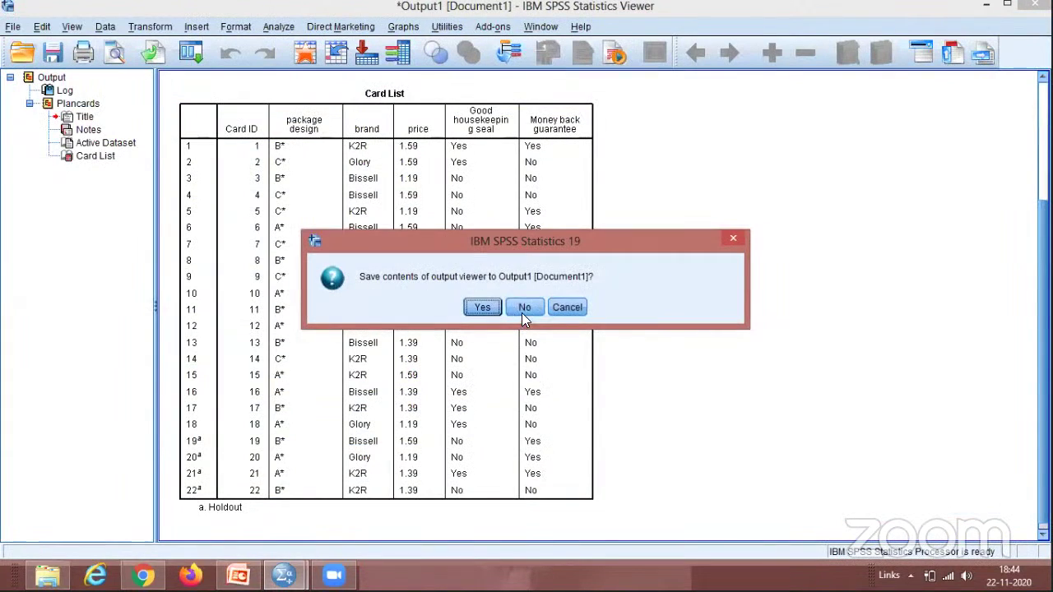
click(523, 308)
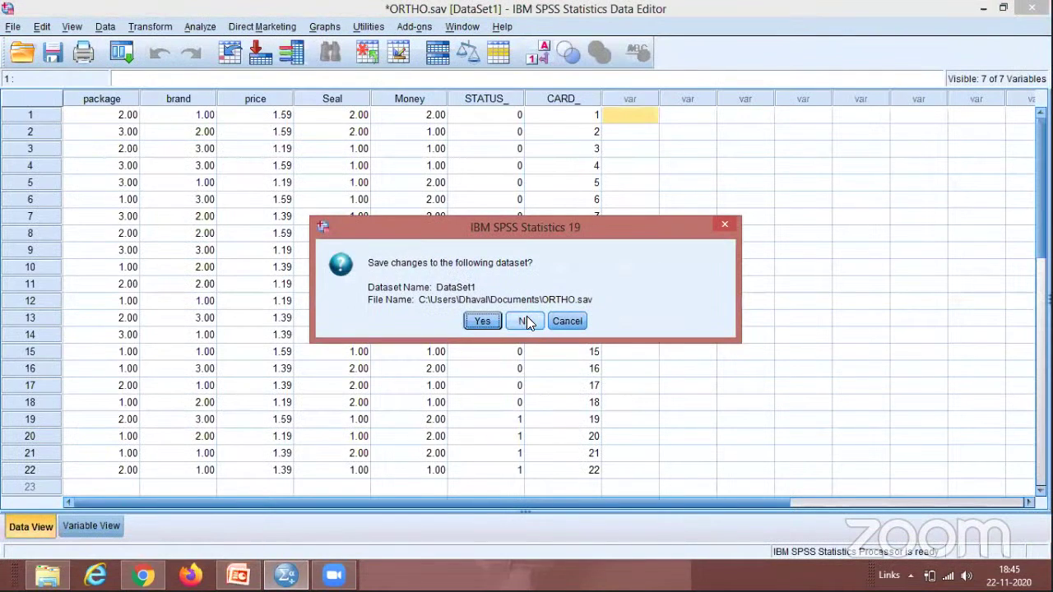
click(527, 317)
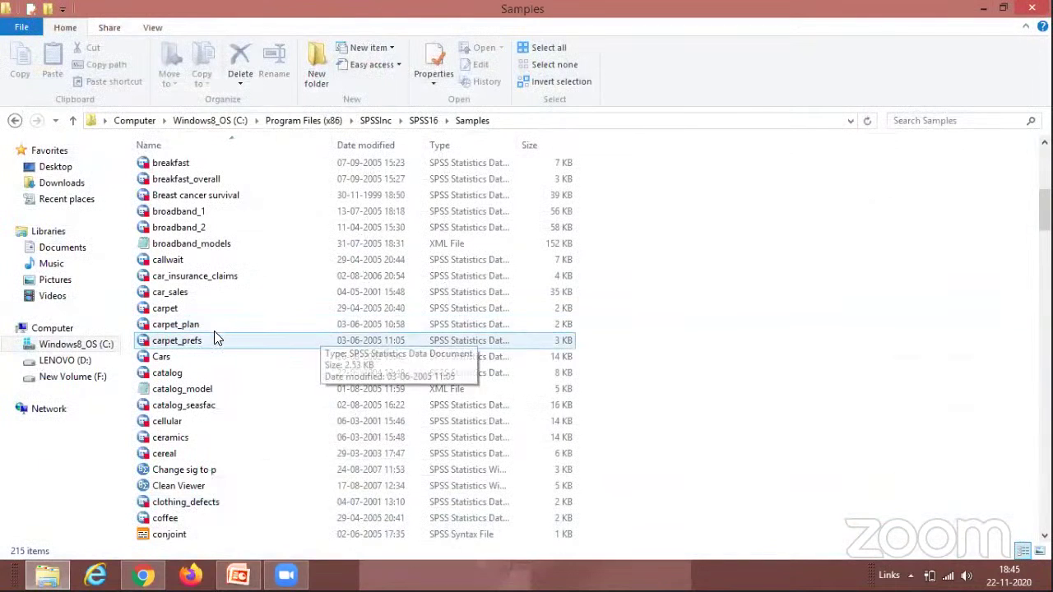
Open the carpet_plan data file from the Samples folder and bring its data window forward.
double_click(215, 328)
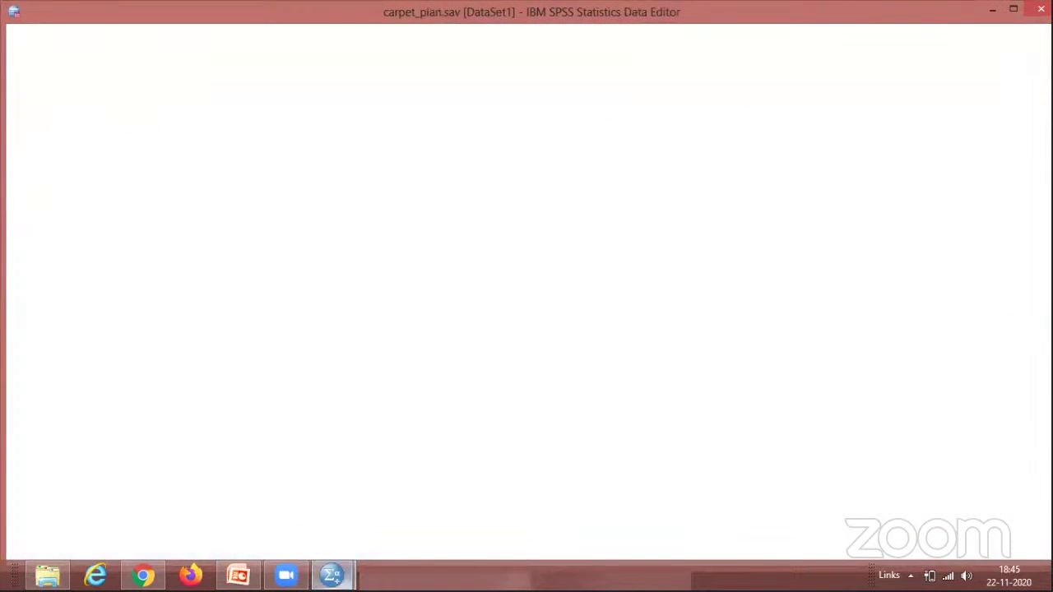
mouse_move(333, 575)
click(403, 517)
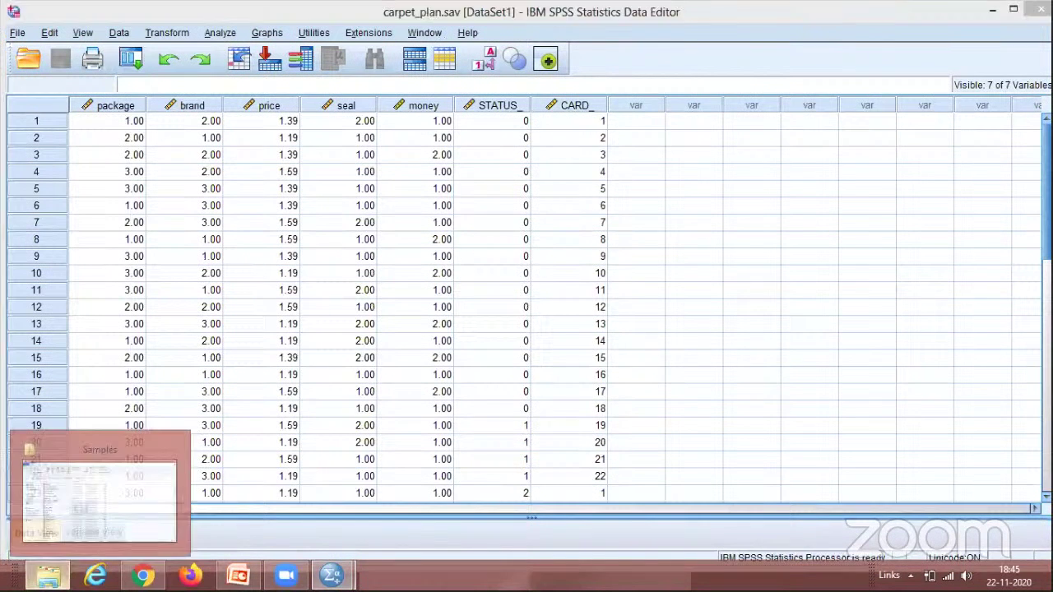
Open the carpet_prefs data file from the Samples folder and return to the carpet_plan.sav data.
click(47, 575)
click(203, 349)
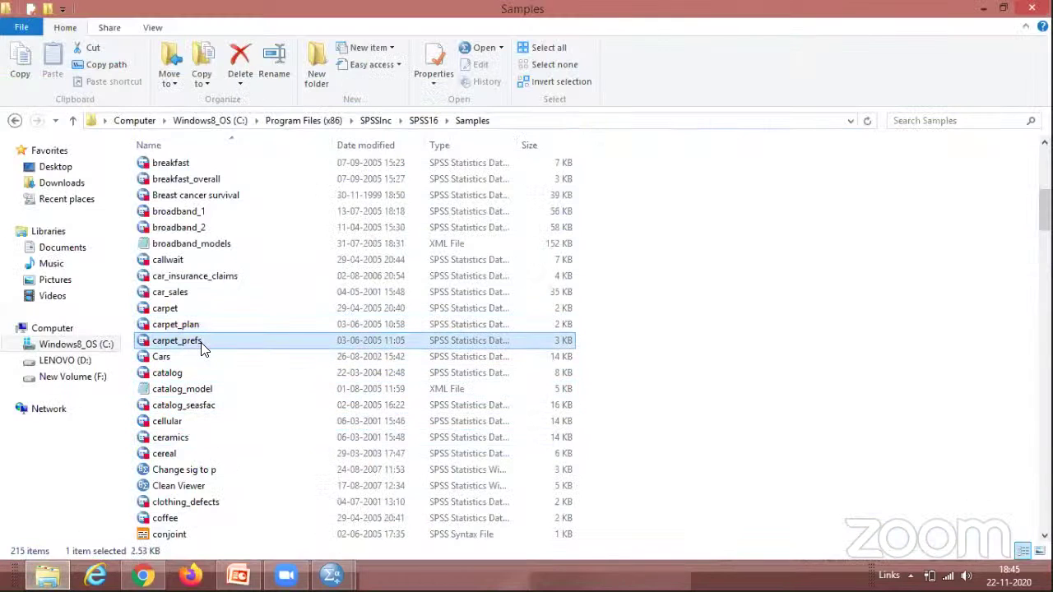
double_click(203, 349)
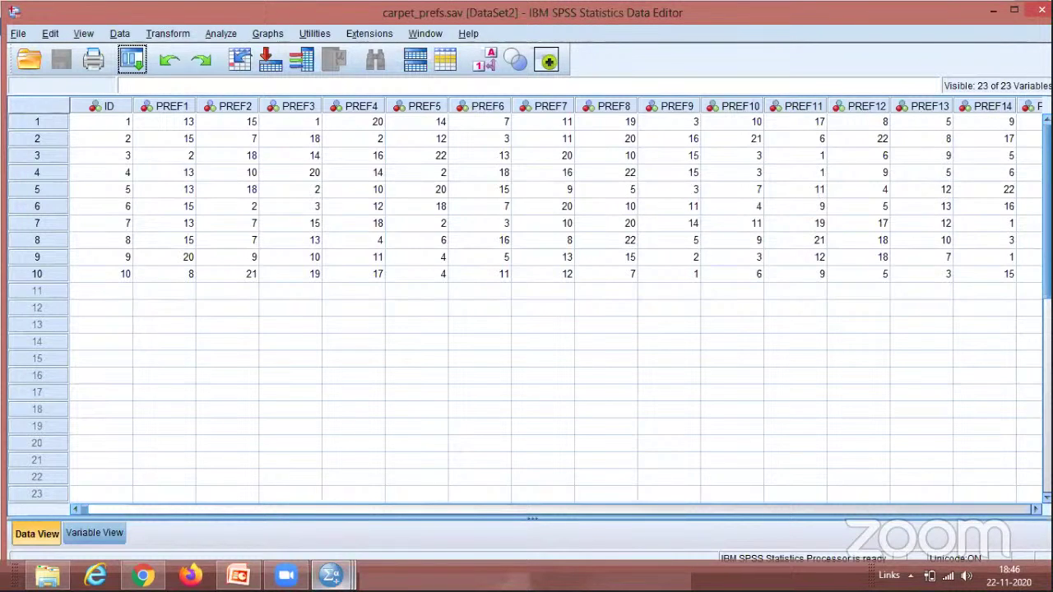
mouse_move(332, 574)
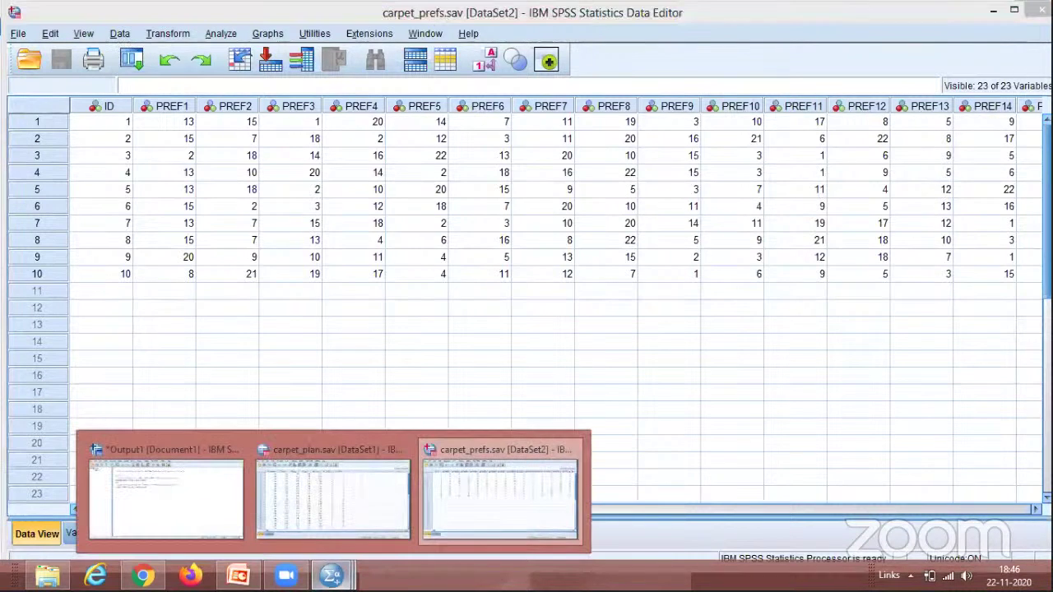
click(368, 503)
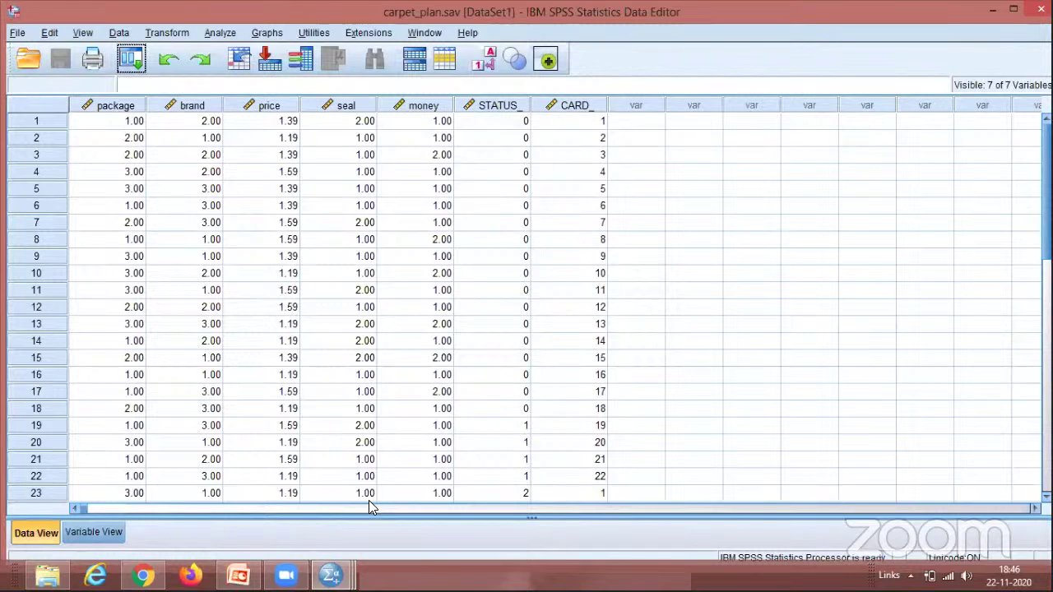
Open the conjoint syntax file from the Samples folder, launching it again after checking the carpet_plan.sav window.
click(48, 573)
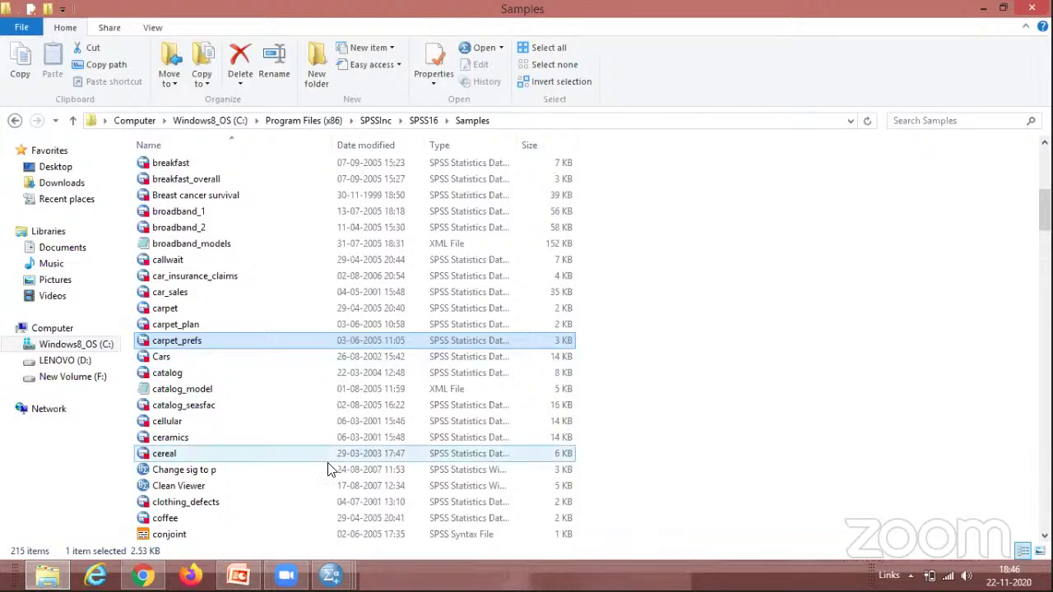
click(228, 535)
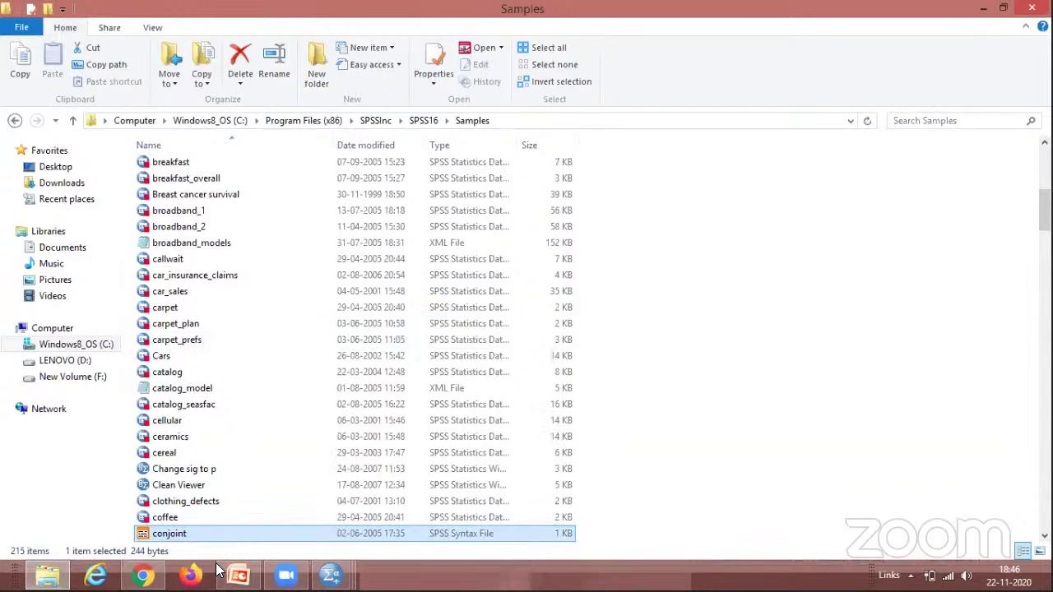
double_click(211, 535)
mouse_move(331, 574)
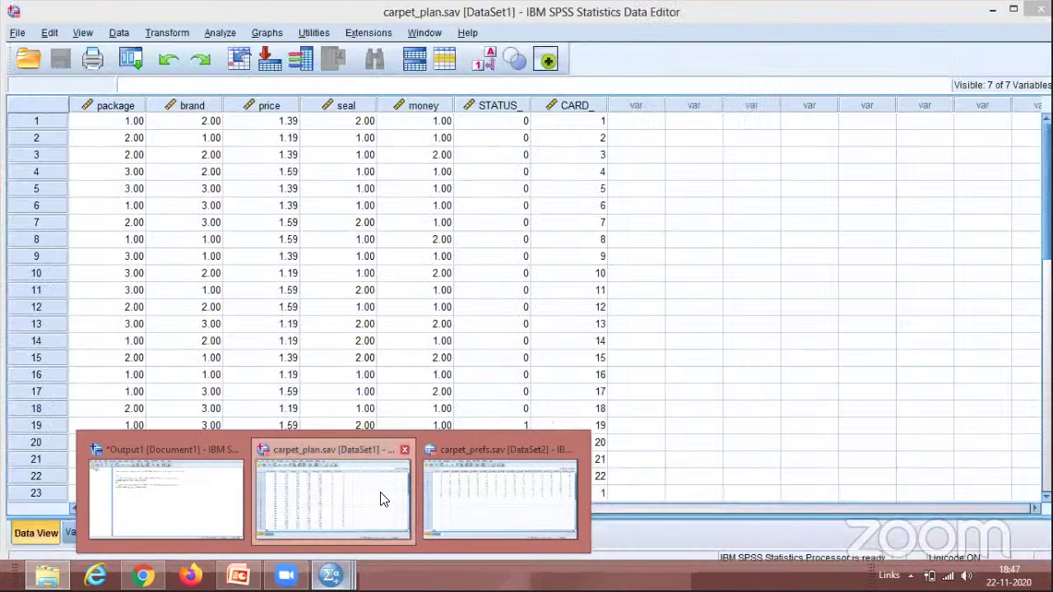
click(383, 496)
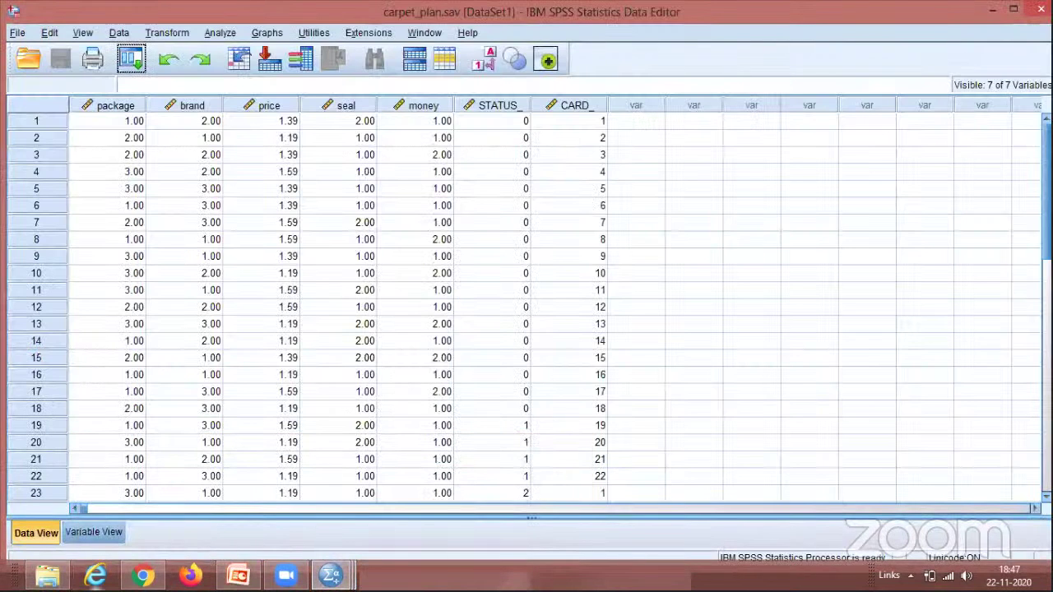
click(47, 574)
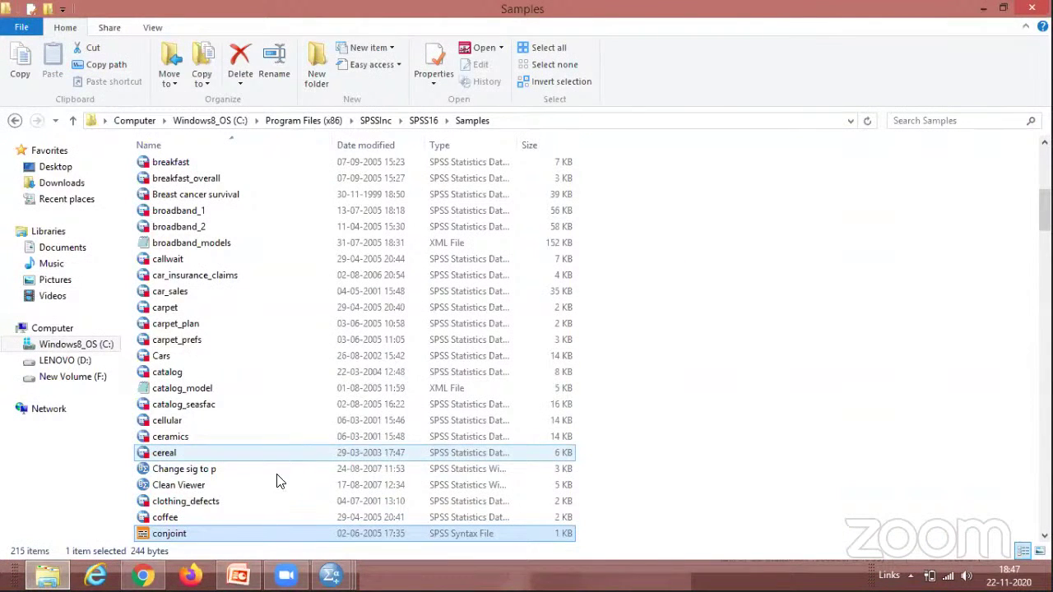
double_click(197, 536)
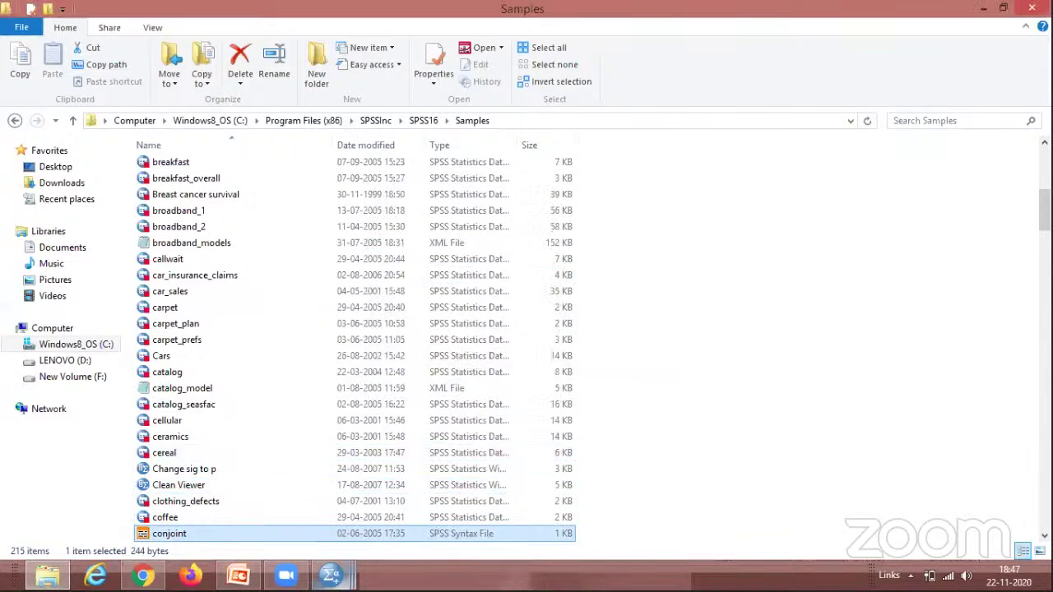
Look through the open SPSS windows and bring the conjoint.sps Syntax Editor to the front.
mouse_move(331, 574)
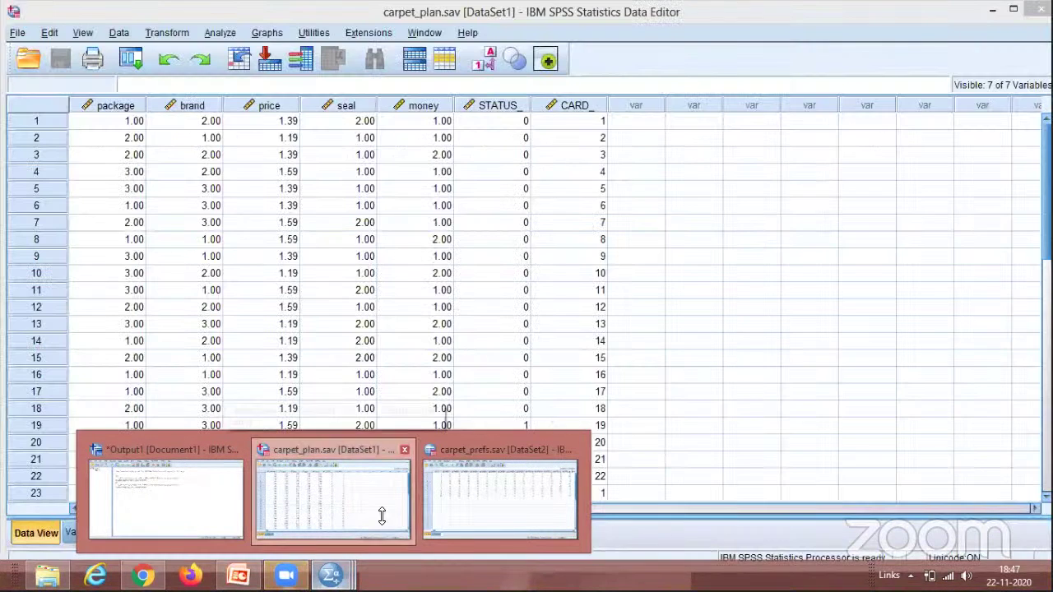
click(382, 516)
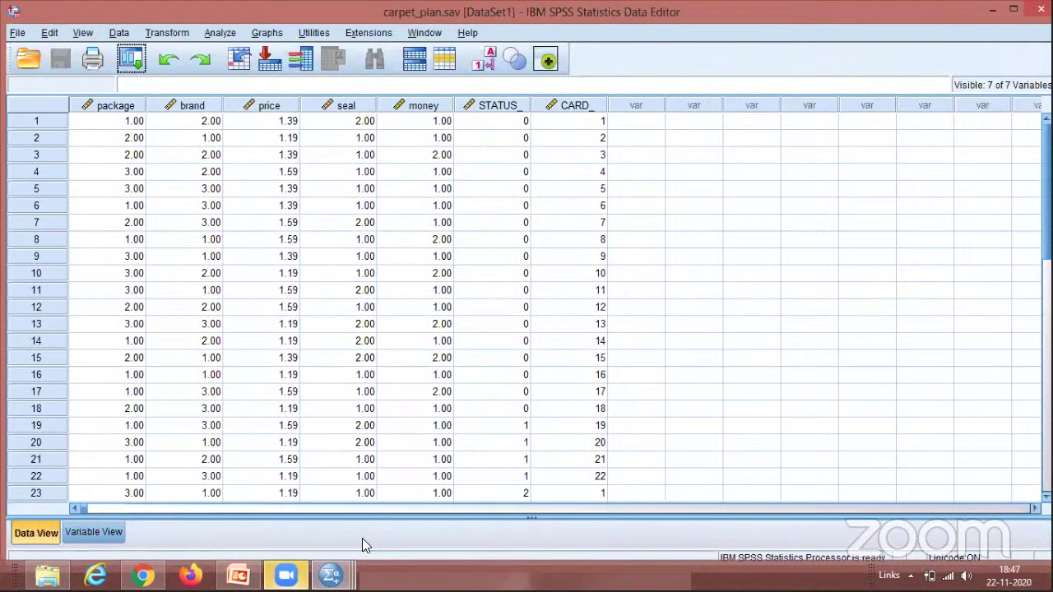
mouse_move(331, 574)
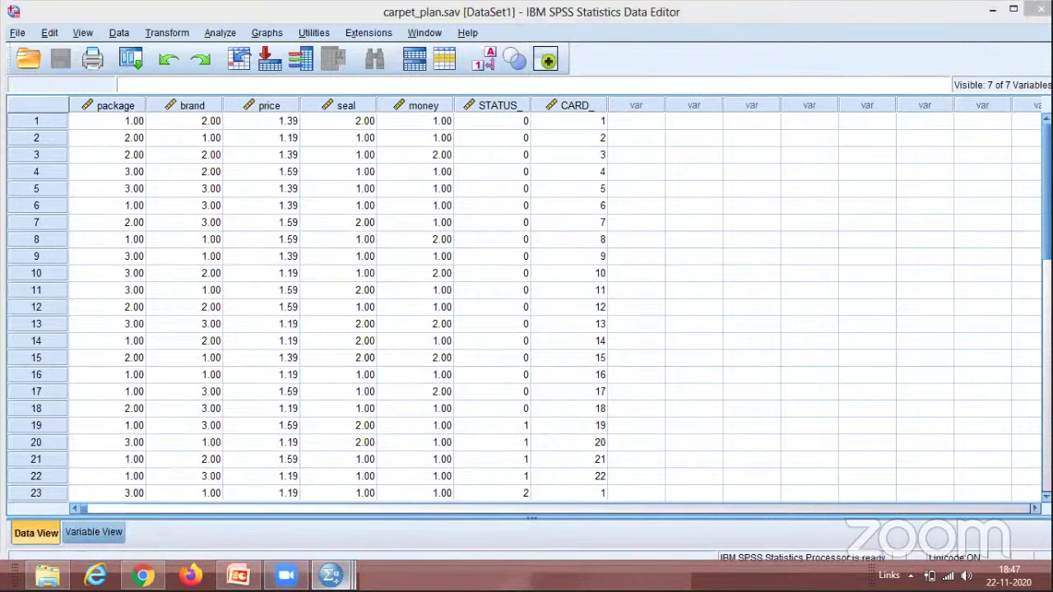
click(497, 514)
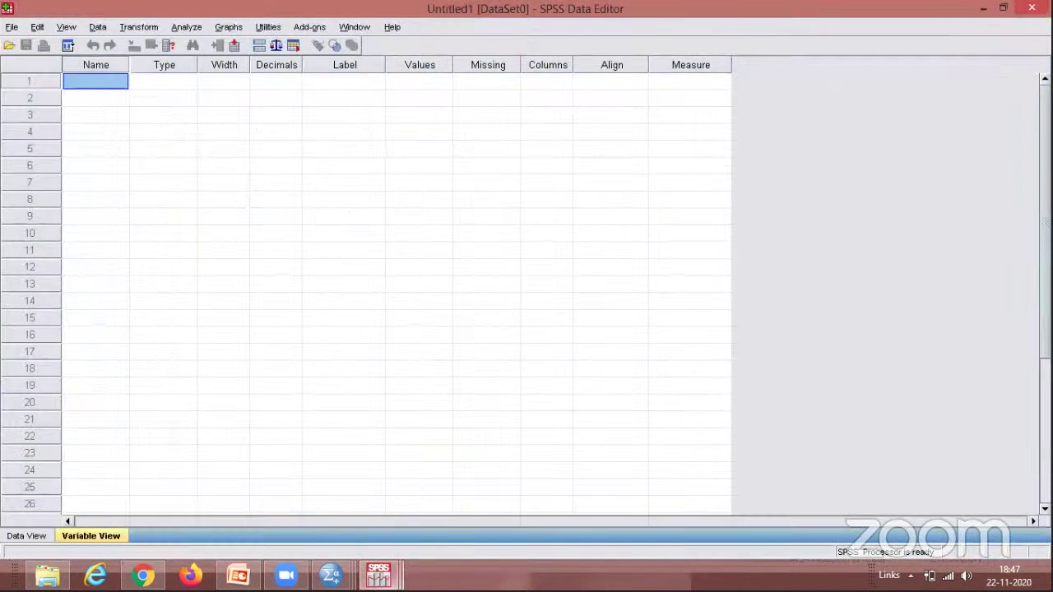
mouse_move(378, 574)
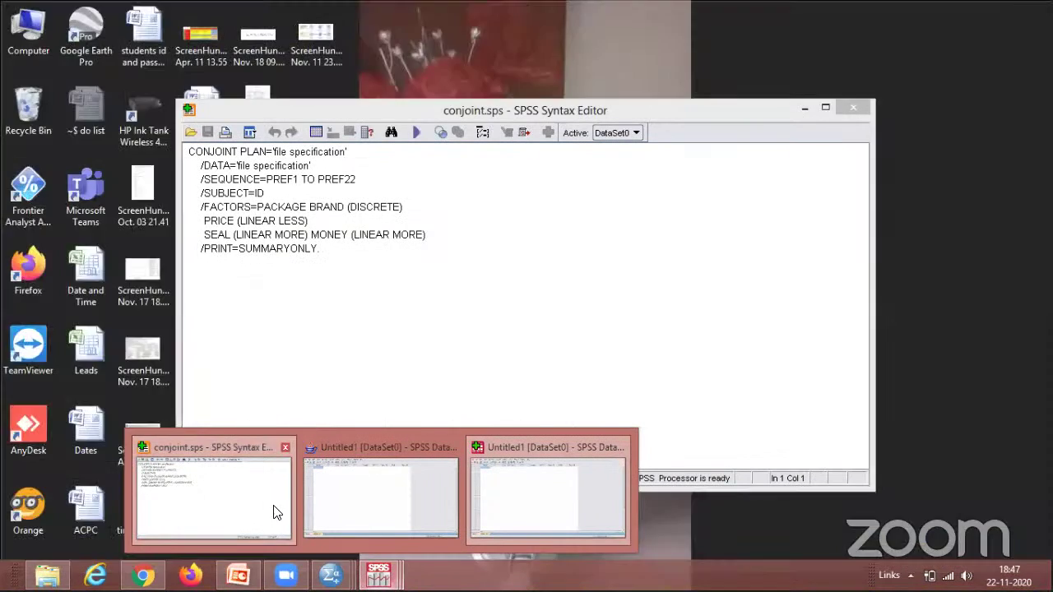
click(275, 512)
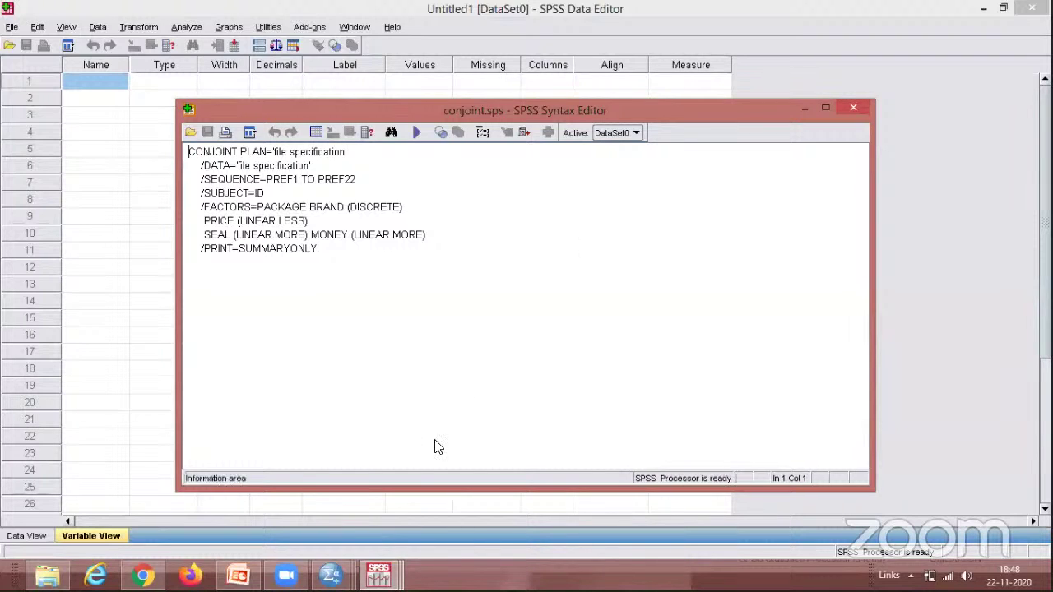
Switch between the carpet_plan.sav and carpet_prefs.sav data windows to review the plan cards and the subjects' preference data.
click(379, 574)
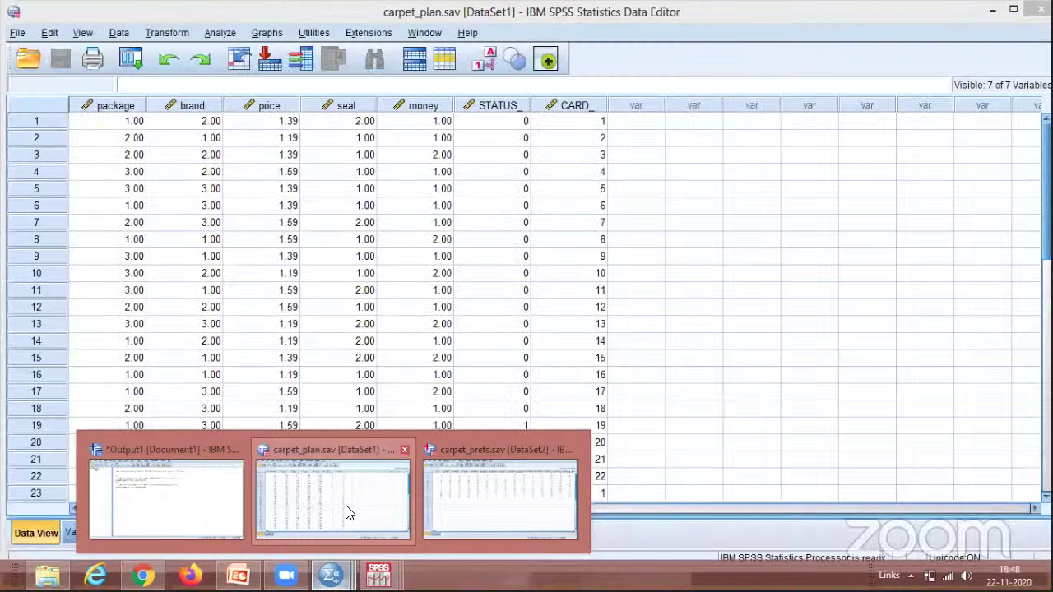
click(348, 510)
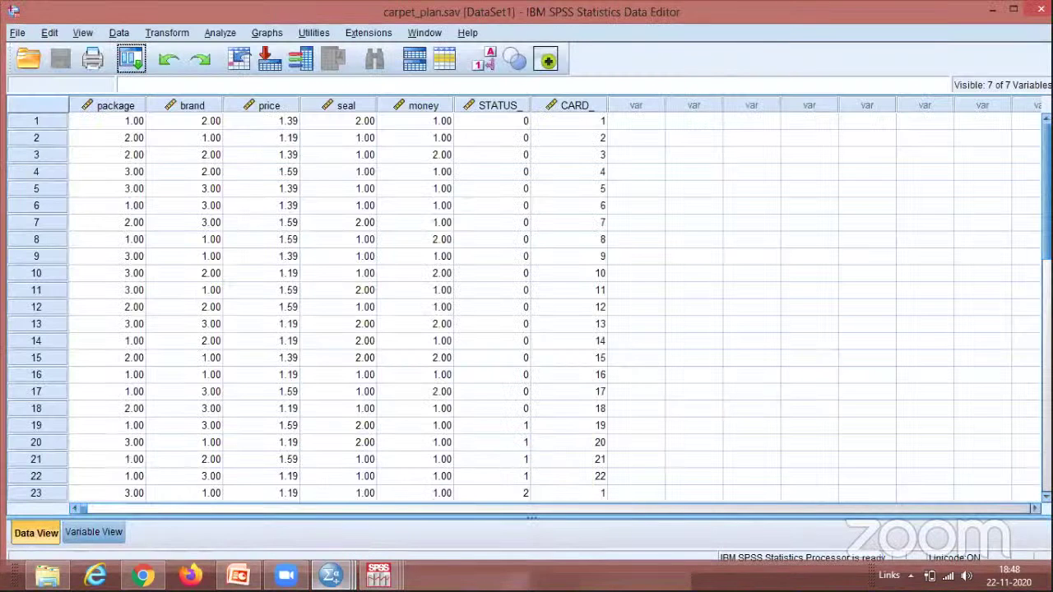
click(378, 574)
click(479, 498)
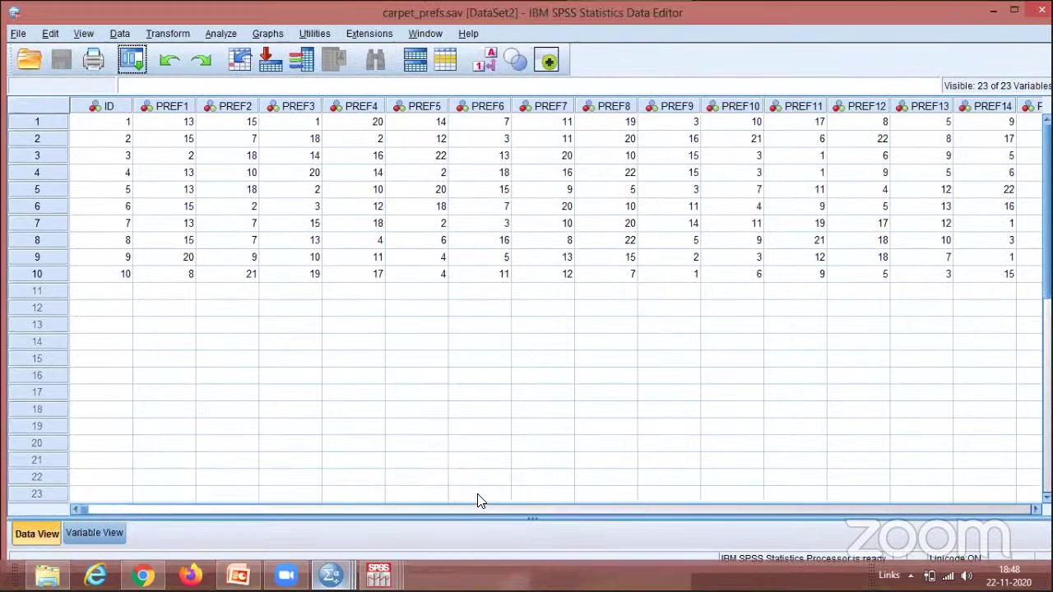
click(345, 574)
click(355, 518)
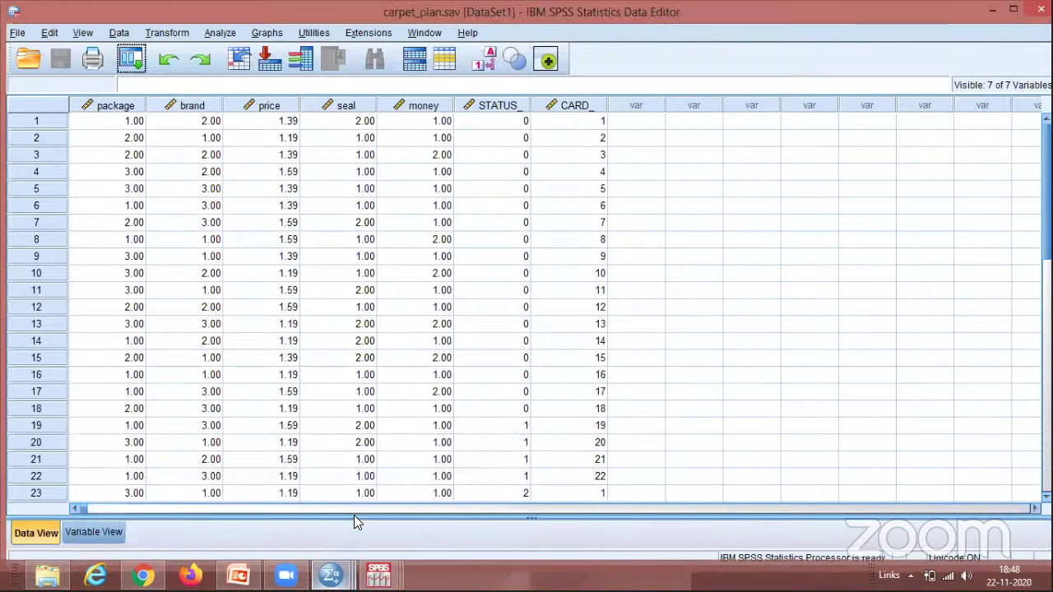
click(332, 574)
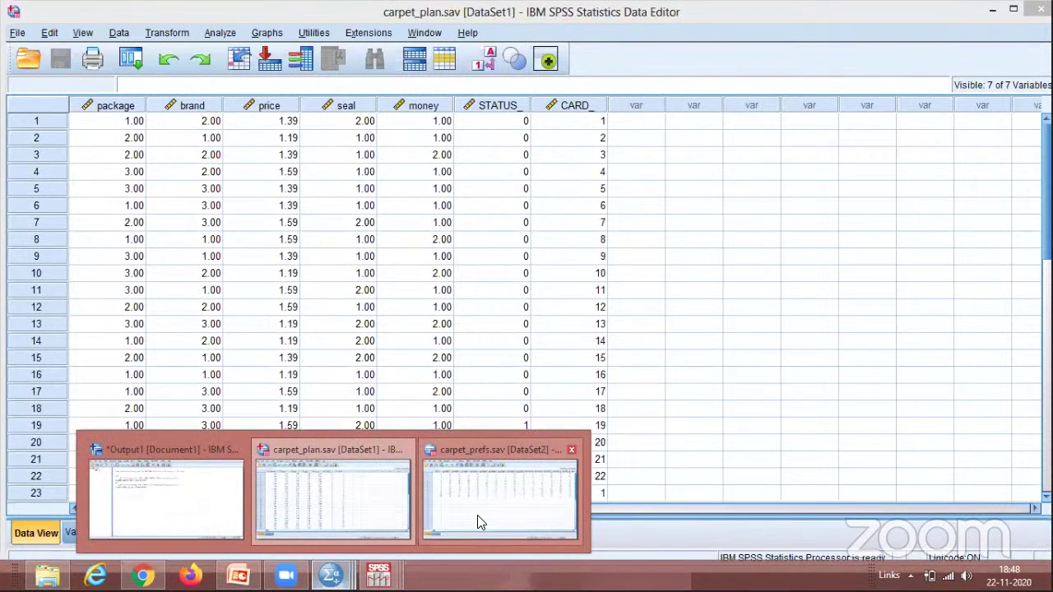
click(480, 523)
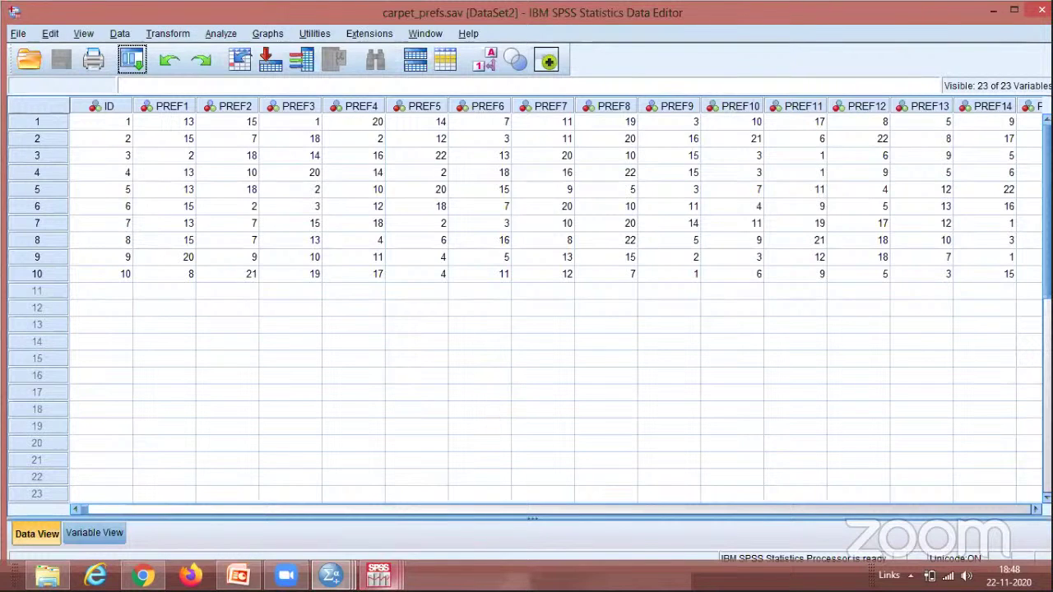
Switch between the conjoint.sps syntax, the Samples folder and the carpet_plan.sav data window to check which windows are open.
mouse_move(380, 575)
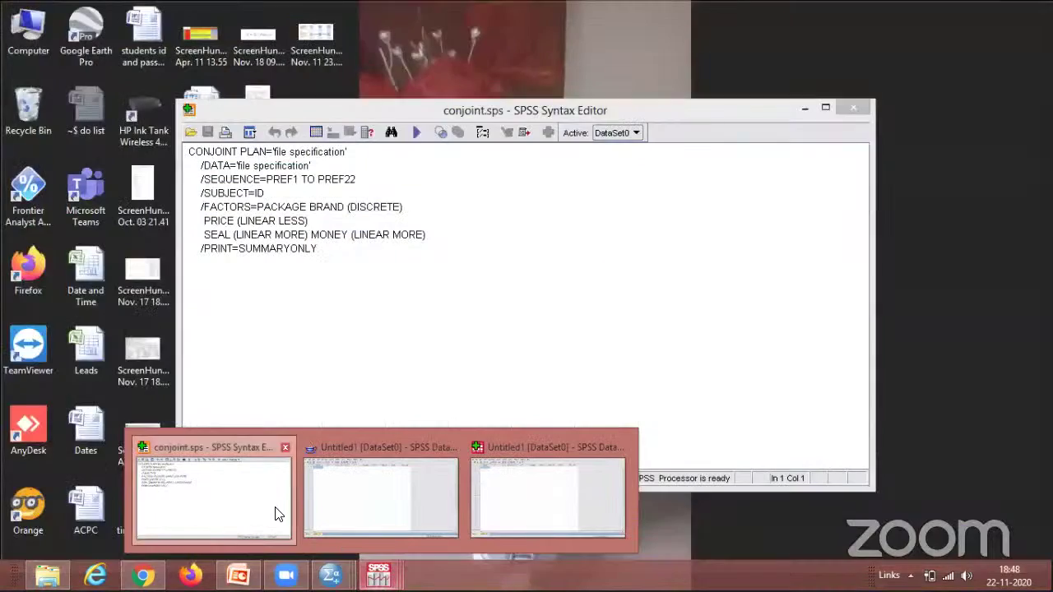
click(274, 506)
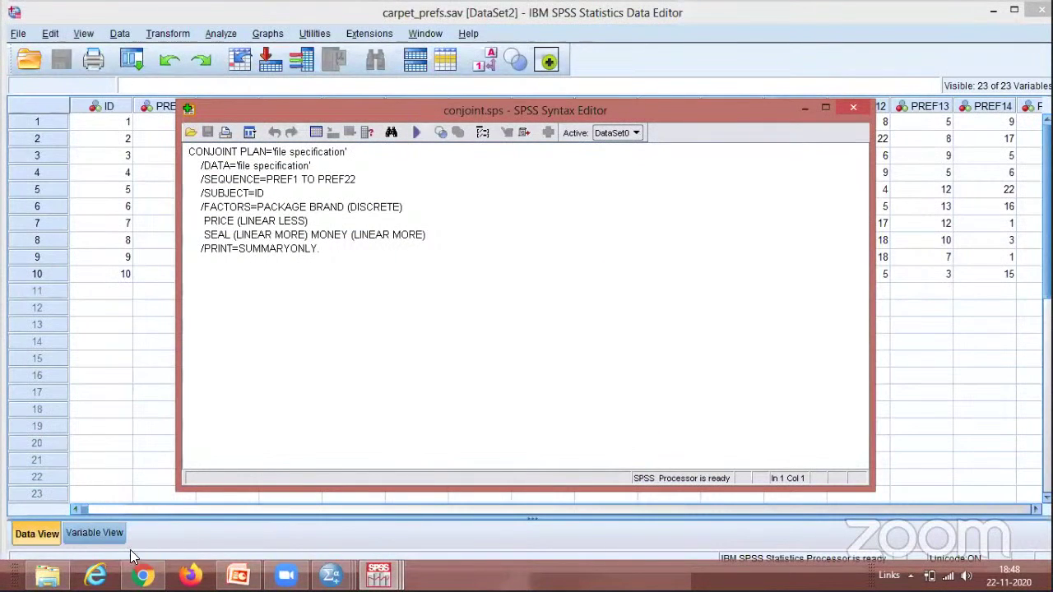
click(48, 574)
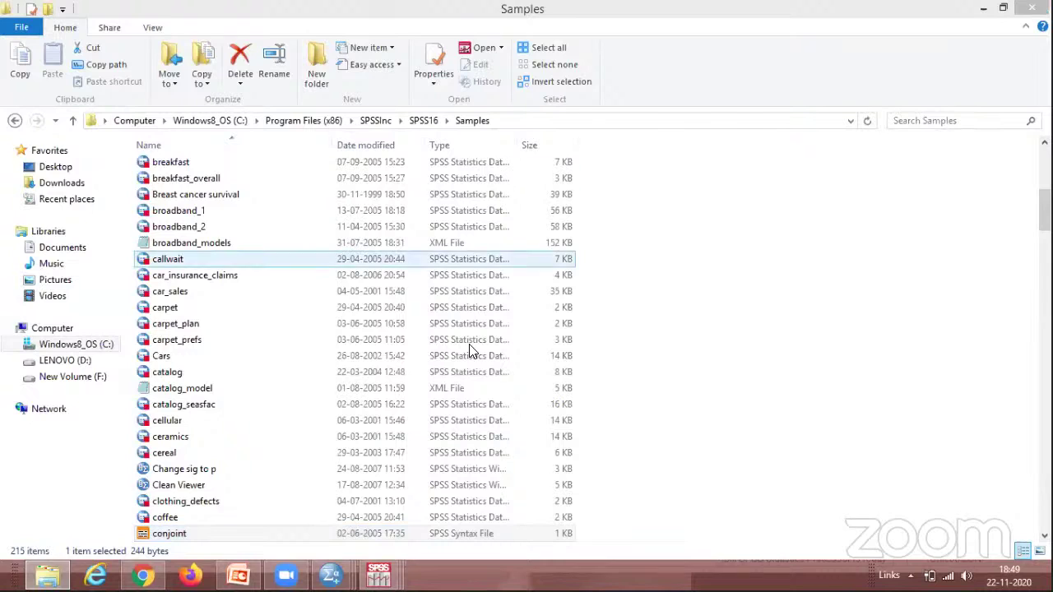
mouse_move(378, 574)
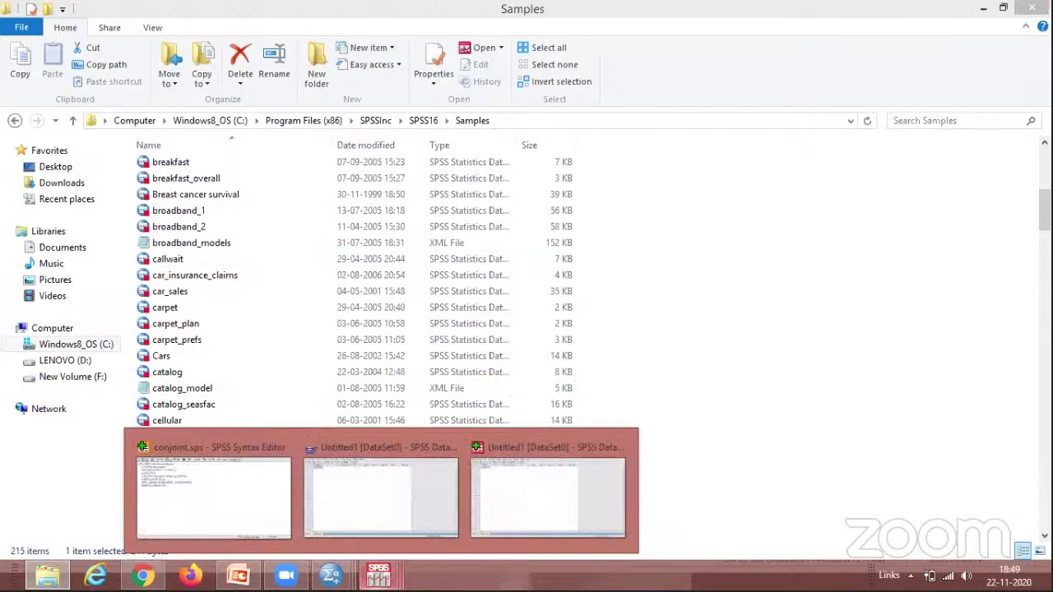
mouse_move(331, 574)
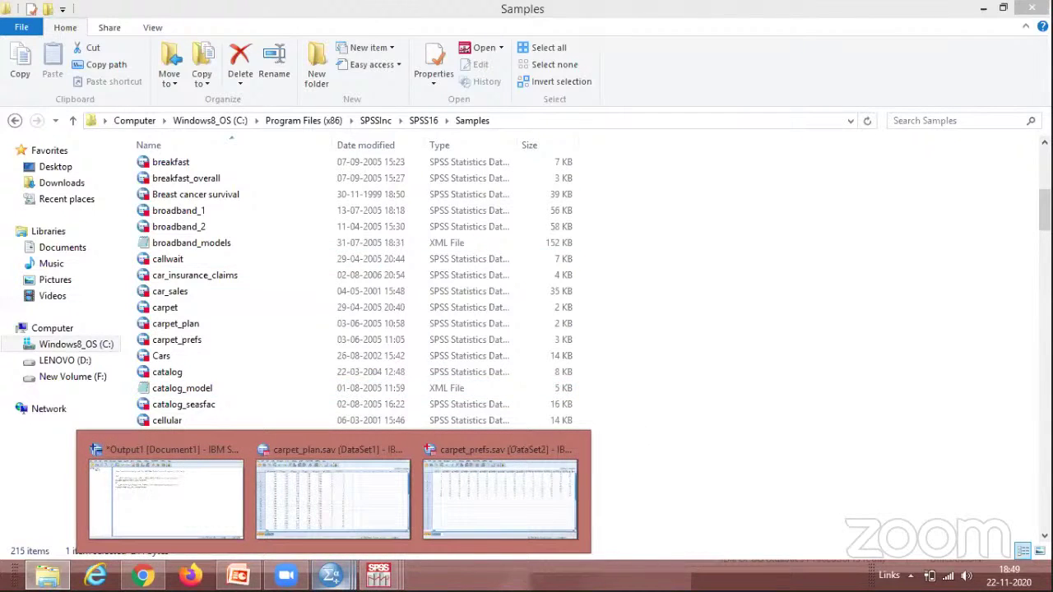
click(366, 504)
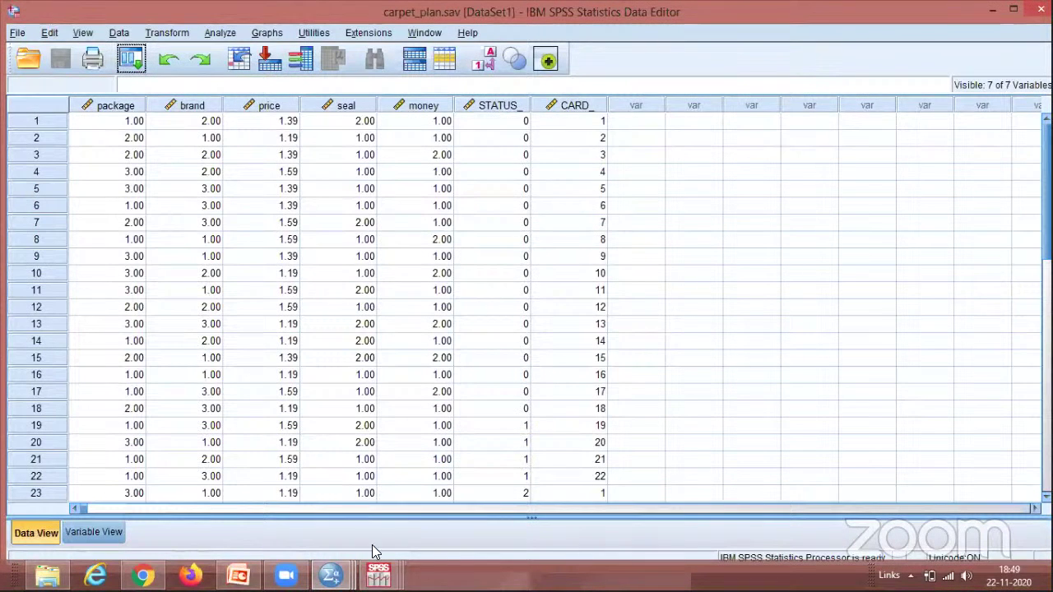
mouse_move(380, 578)
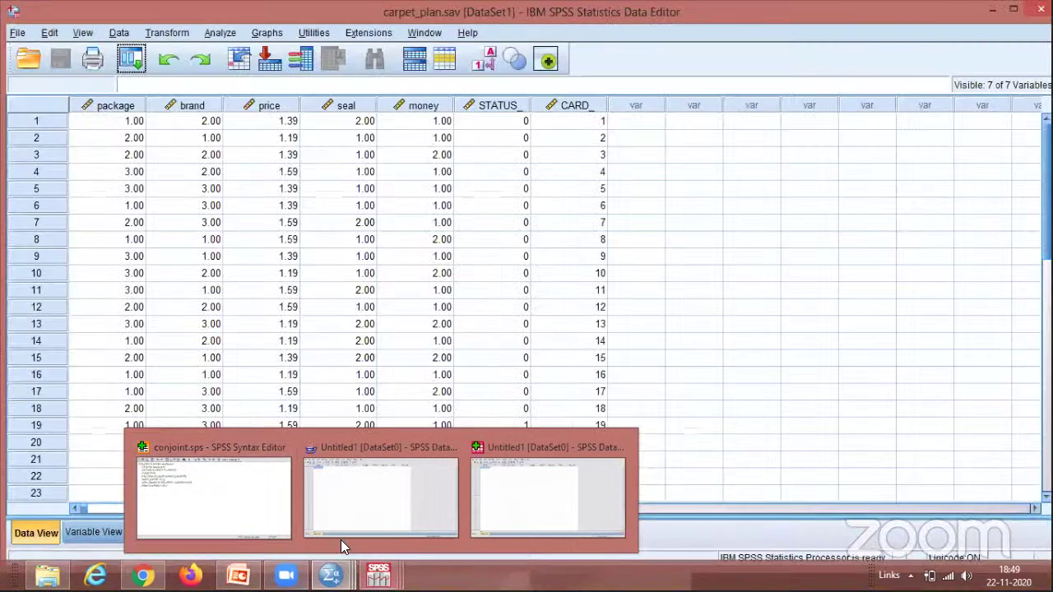
mouse_move(330, 576)
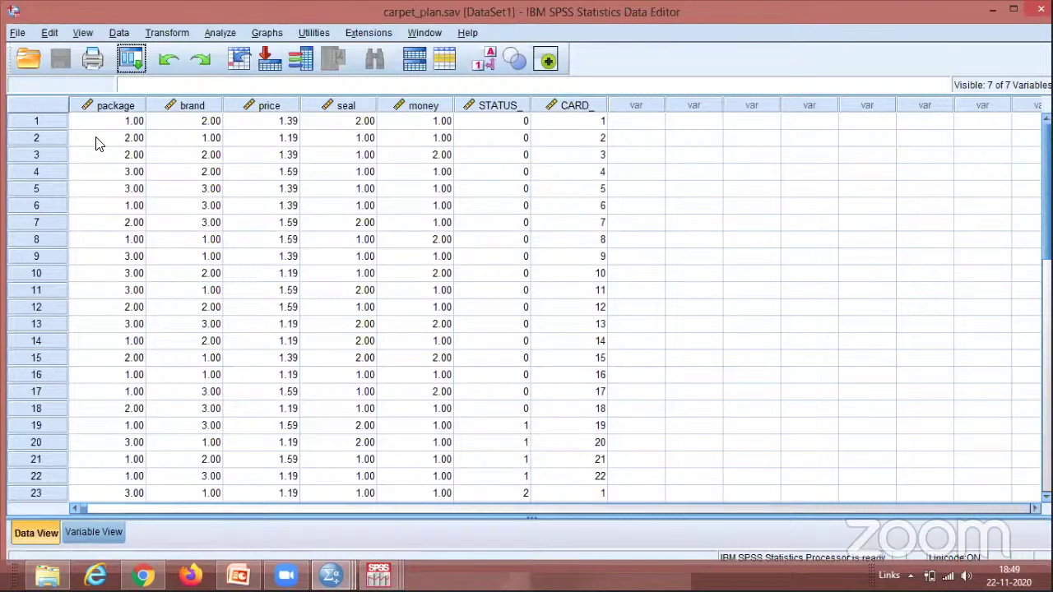
Start opening a syntax file from the carpet_plan.sav window and browse to Program Files (x86) on the C: drive.
click(19, 35)
mouse_move(132, 71)
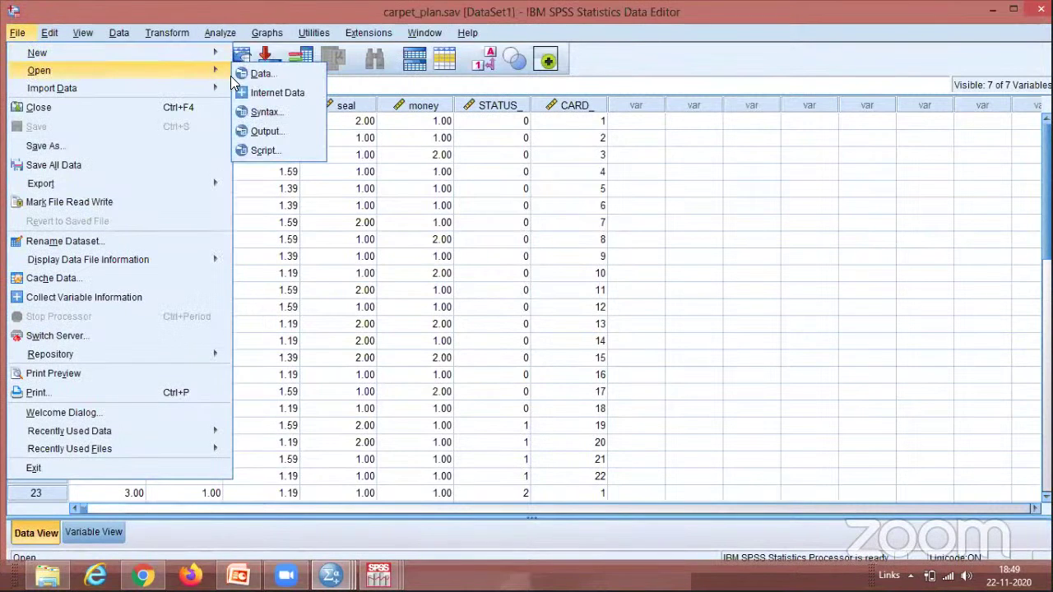
click(281, 112)
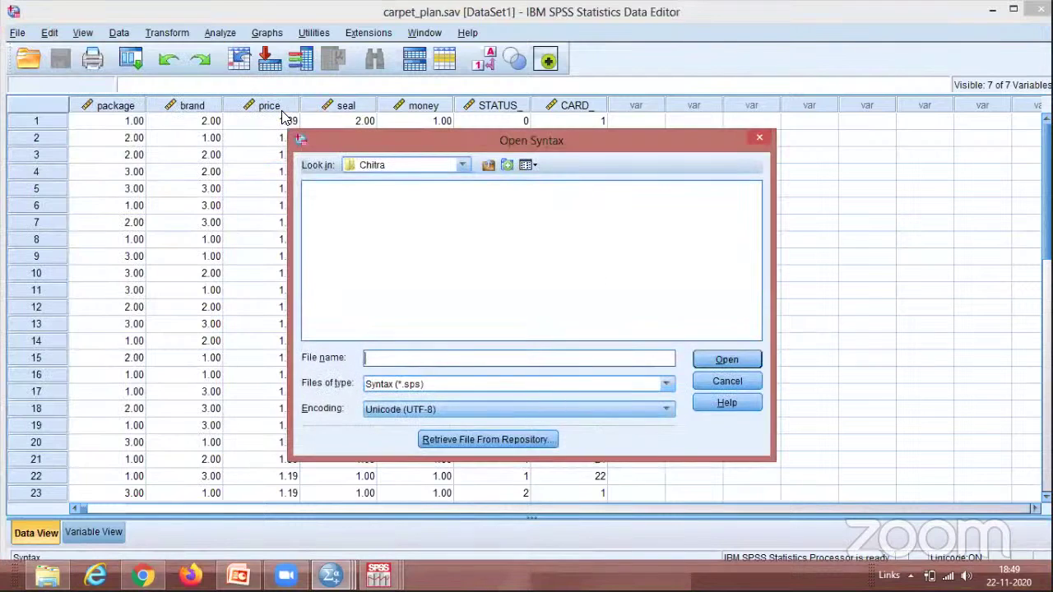
click(490, 171)
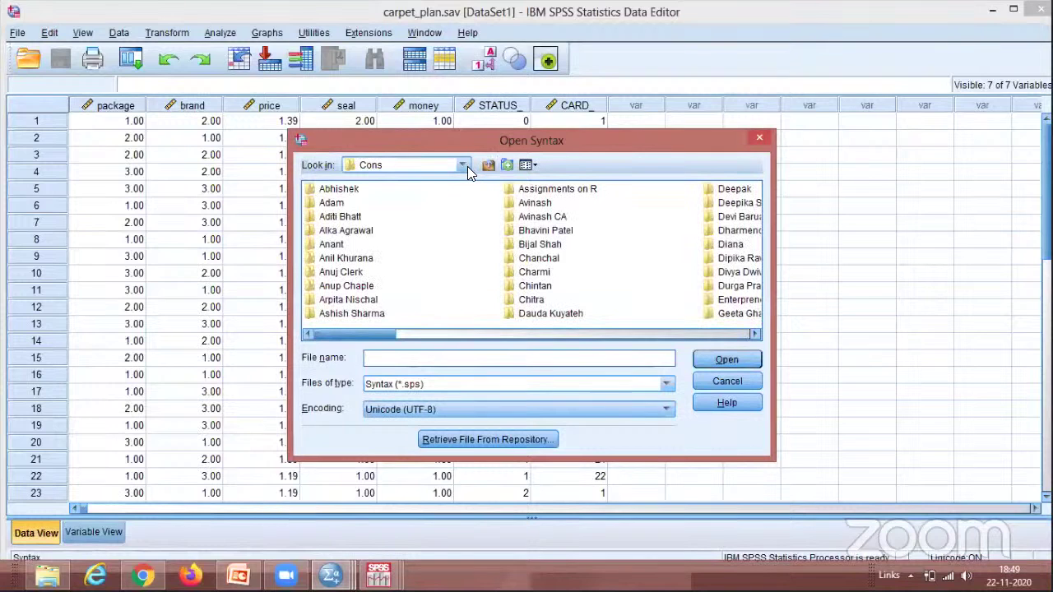
click(464, 166)
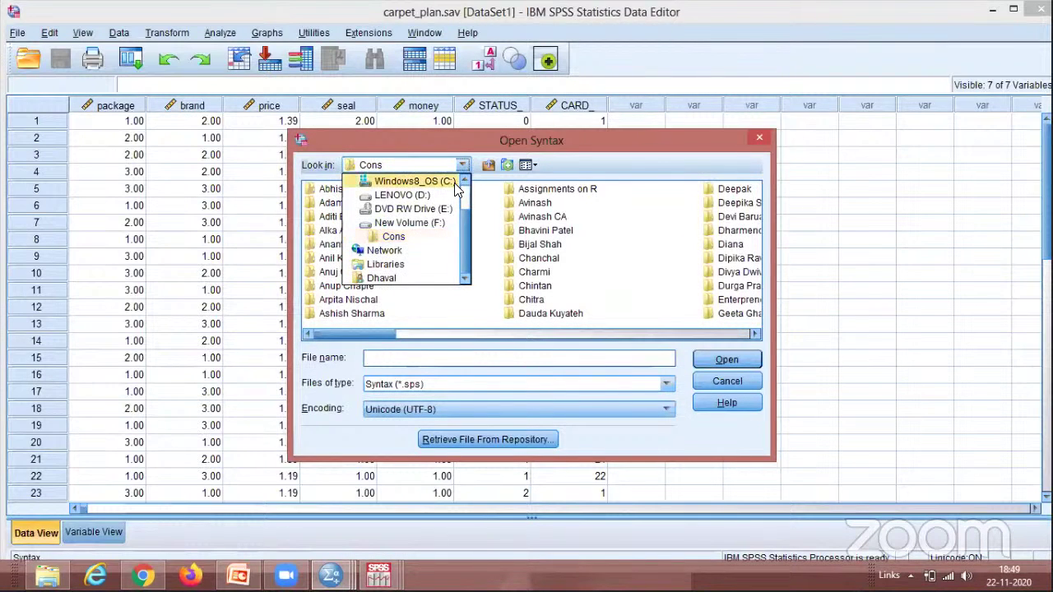
click(450, 181)
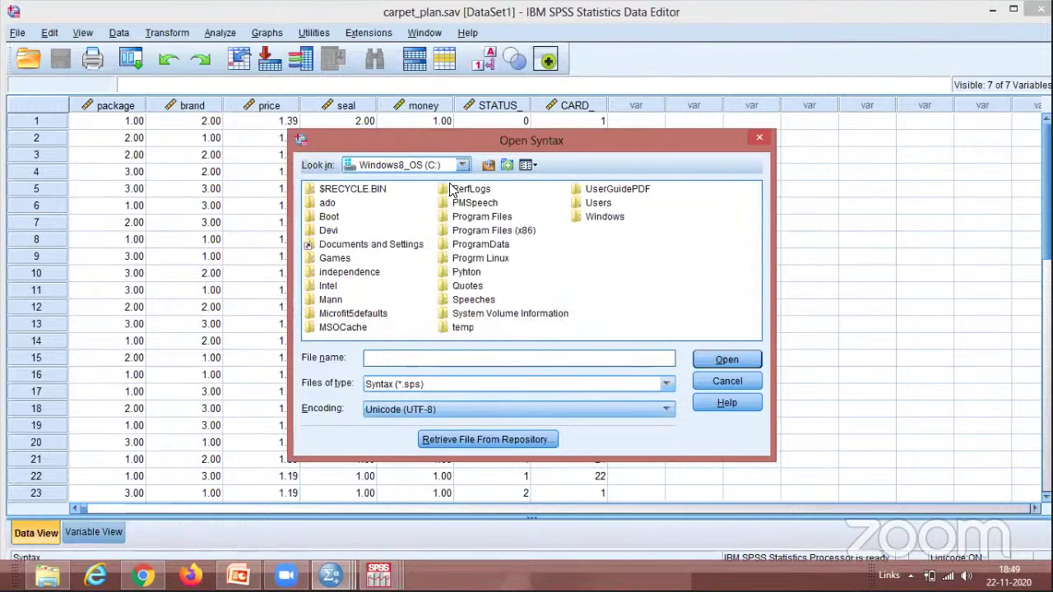
double_click(497, 231)
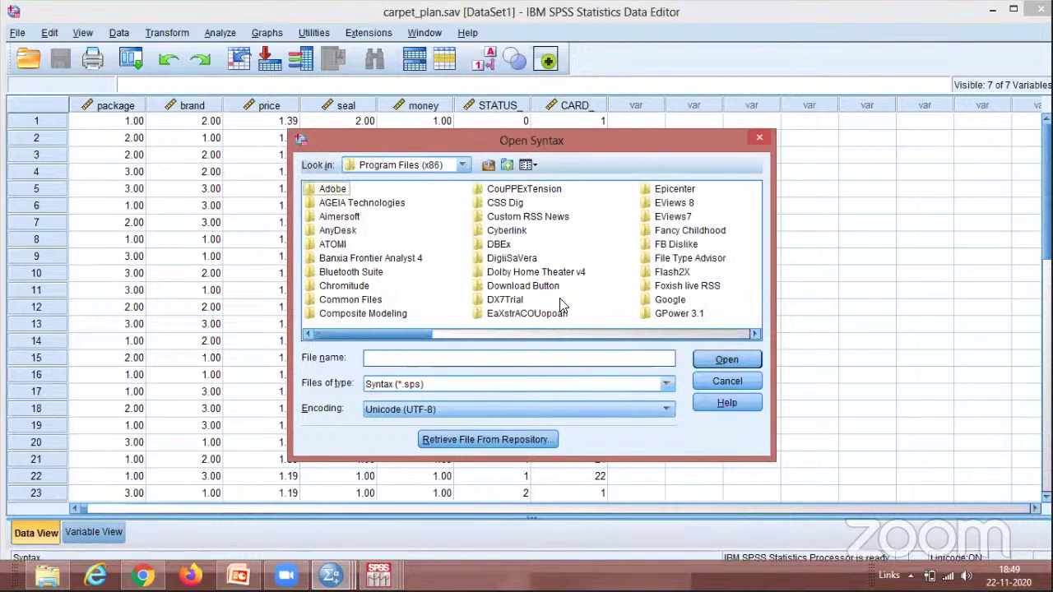
Open the conjoint.sps syntax file from the SPSSInc\SPSS16\Samples folder.
click(630, 335)
click(630, 335)
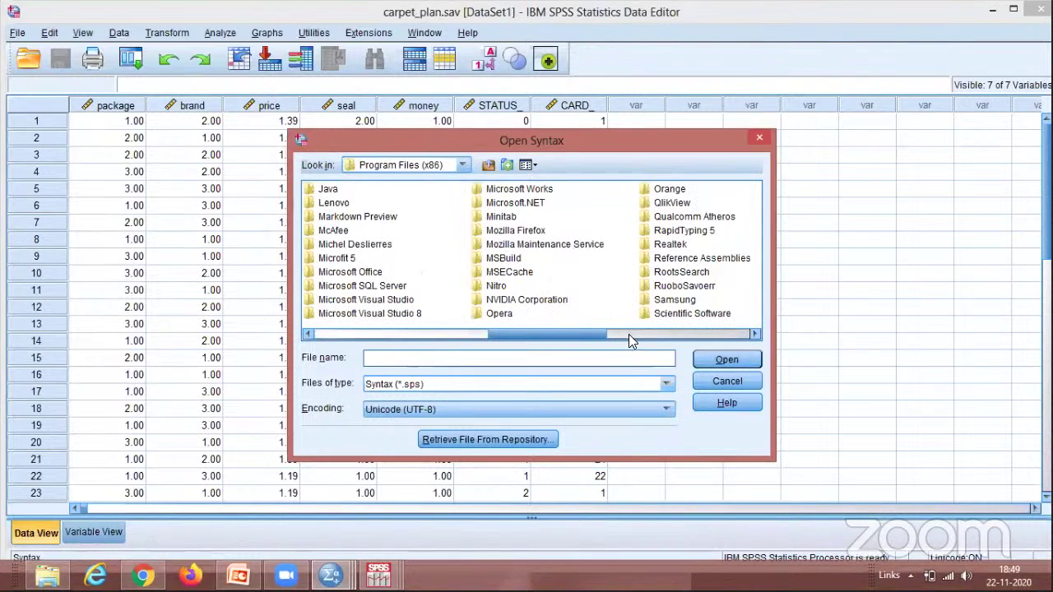
click(675, 334)
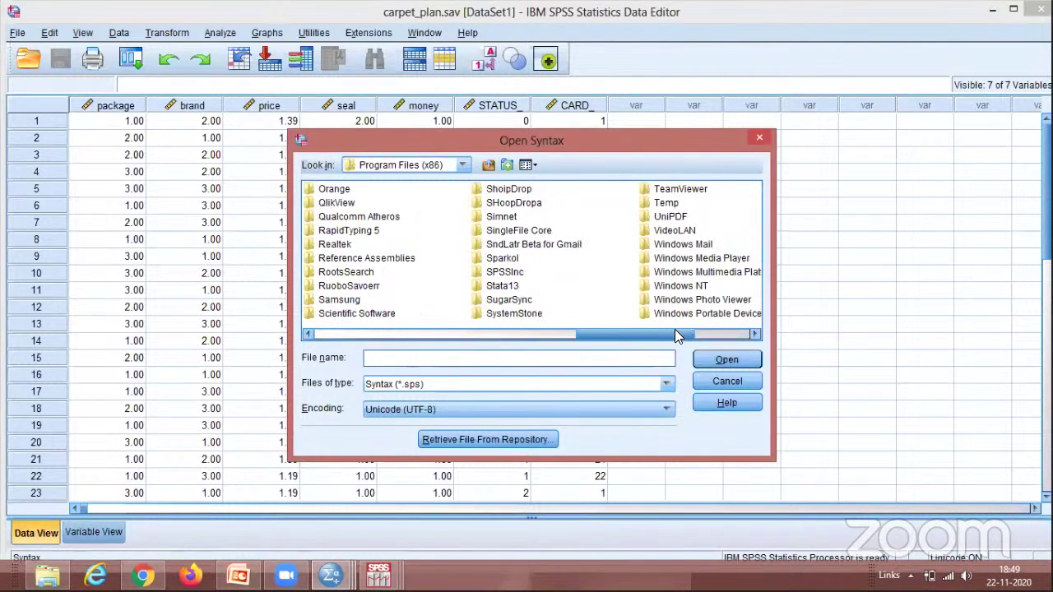
double_click(512, 272)
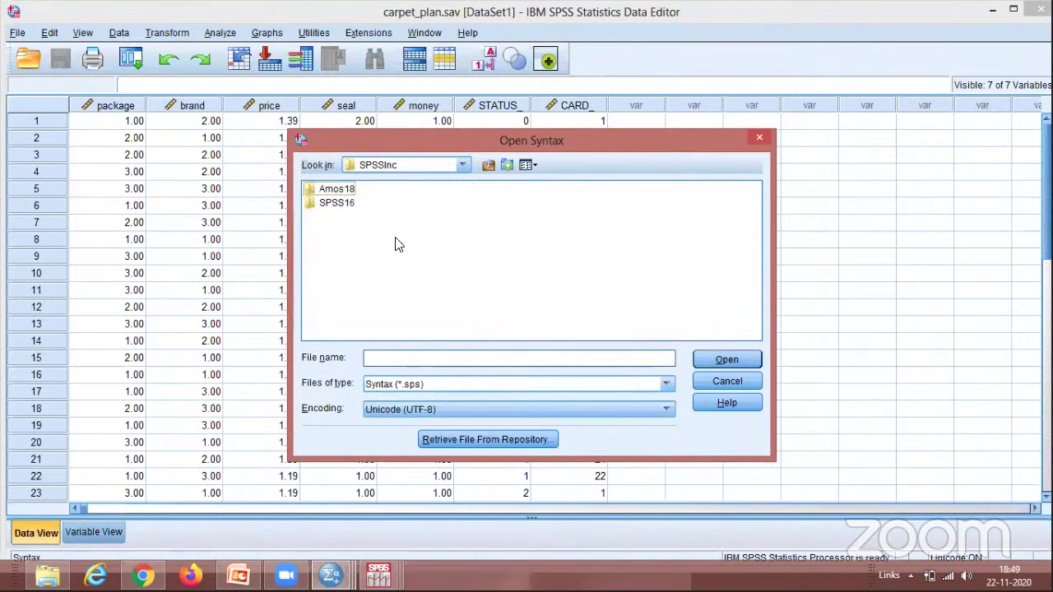
double_click(349, 205)
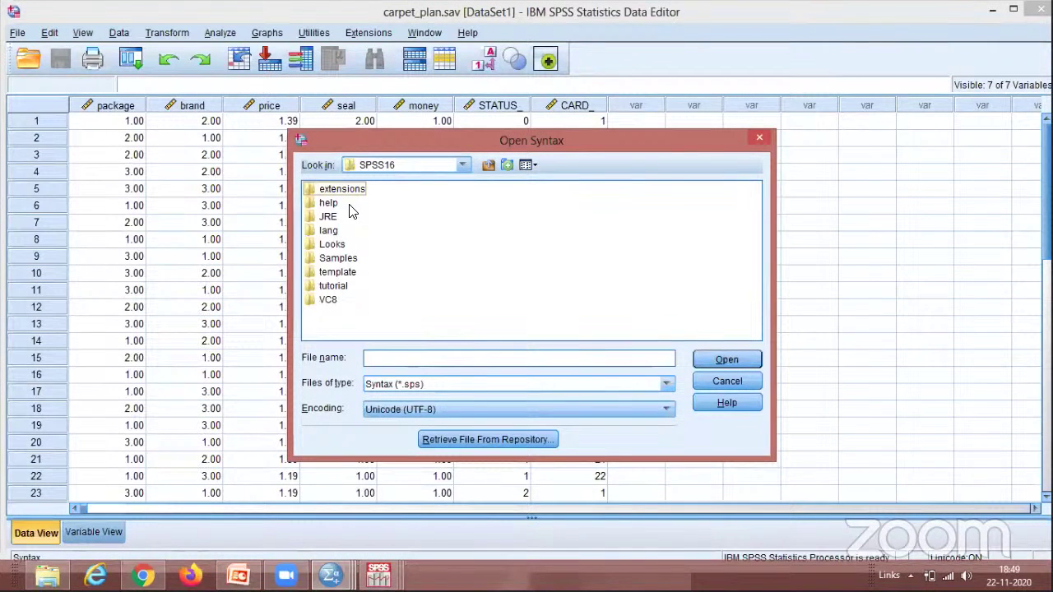
double_click(344, 259)
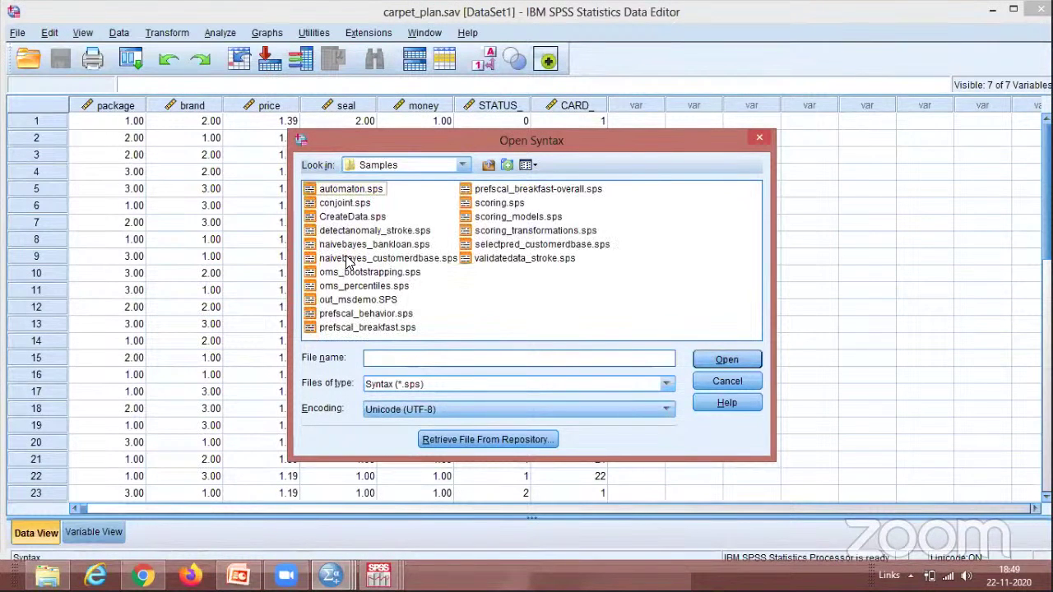
click(354, 204)
click(724, 362)
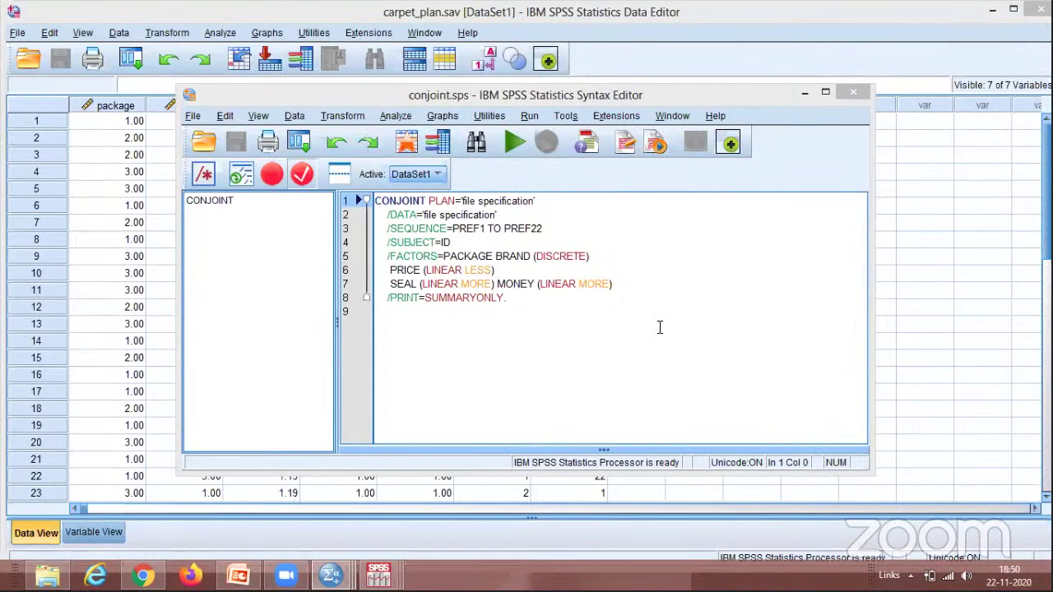
Minimize the IBM SPSS Statistics Syntax Editor and bring the older SPSS Syntax Editor with conjoint.sps to the front.
click(804, 93)
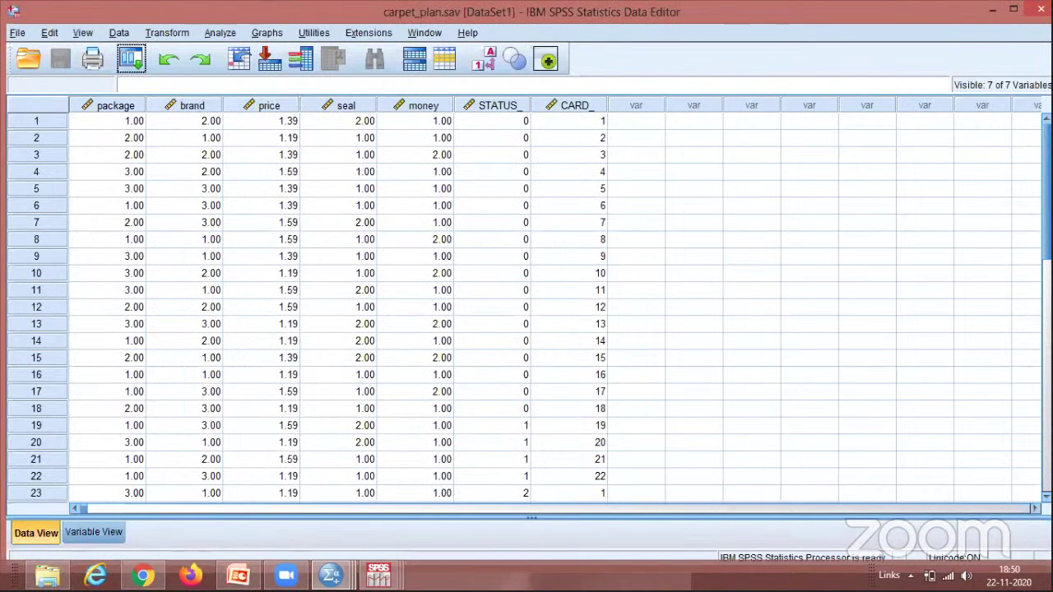
mouse_move(335, 570)
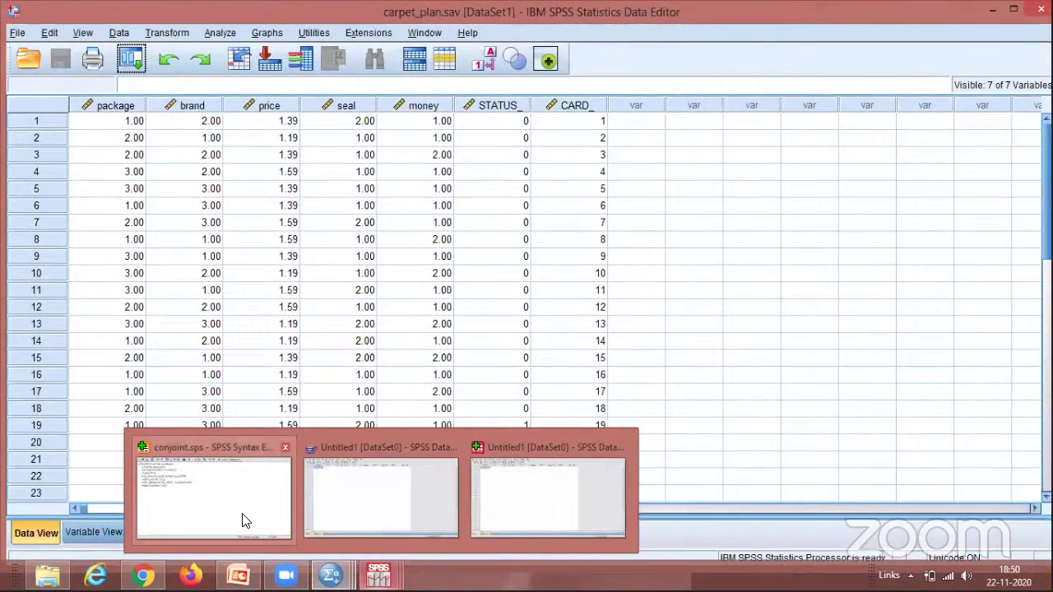
click(243, 519)
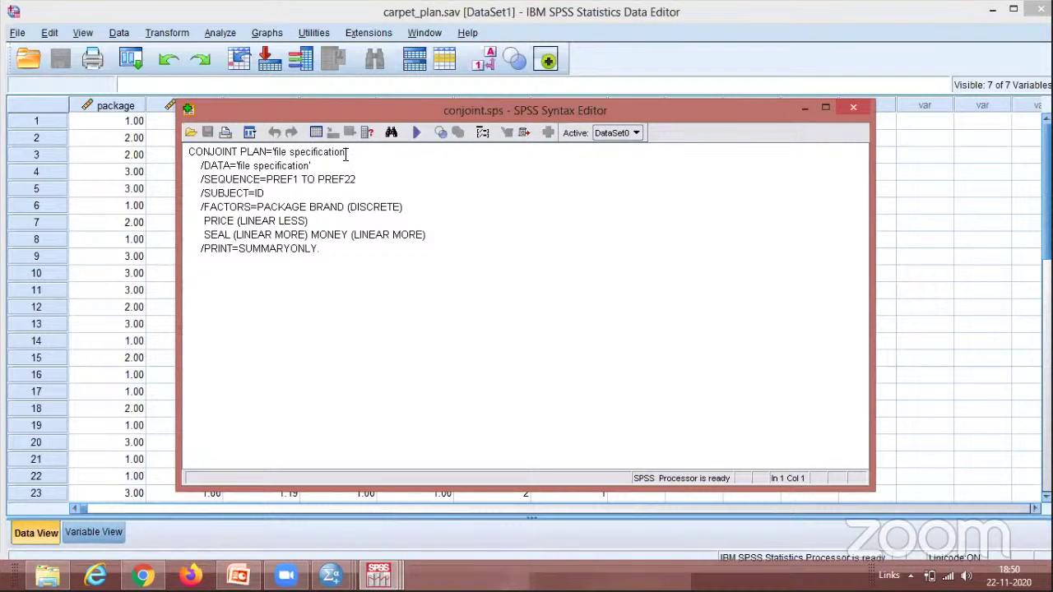
Delete the 'file specification' placeholder after CONJOINT PLAN=, keeping the opening single quote.
click(346, 153)
key(BackSpace)
key(BackSpace)
key(BackSpace)
key(BackSpace)
key(BackSpace)
key(BackSpace)
key(BackSpace)
key(BackSpace)
key(BackSpace)
key(BackSpace)
key(BackSpace)
key(BackSpace)
key(BackSpace)
key(BackSpace)
key(BackSpace)
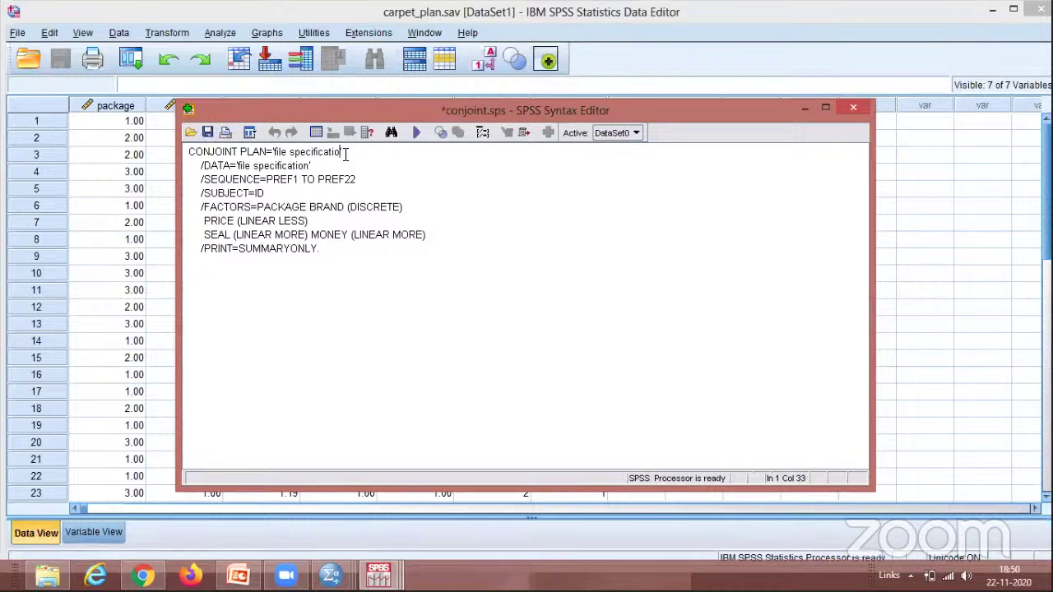
key(BackSpace)
key(BackSpace)
key(BackSpace)
Copy the carpet_plan file's path from the Samples folder and paste it as the PLAN file specification in conjoint.sps.
click(47, 574)
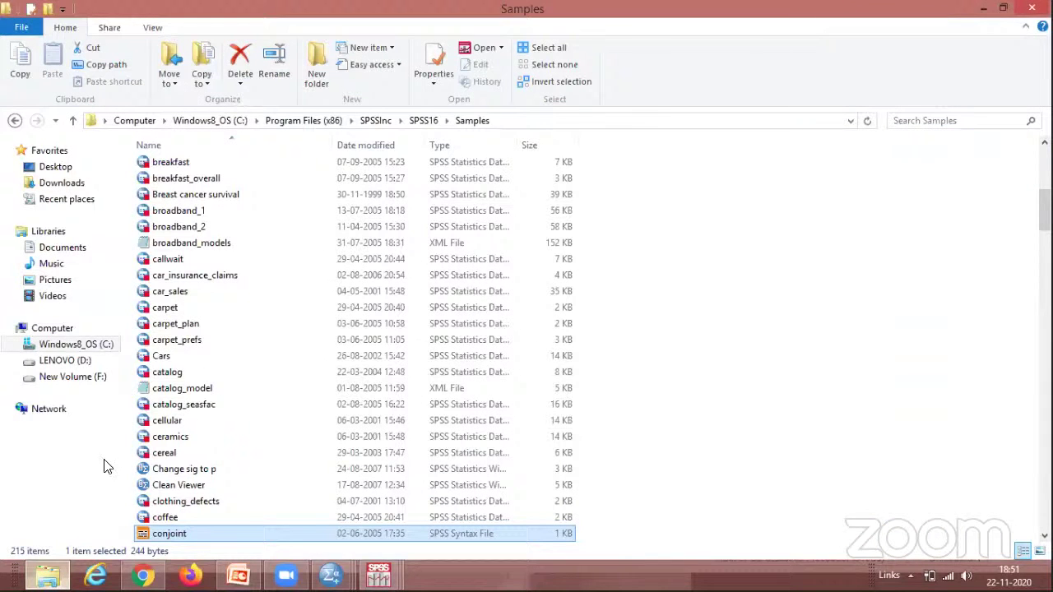
click(202, 334)
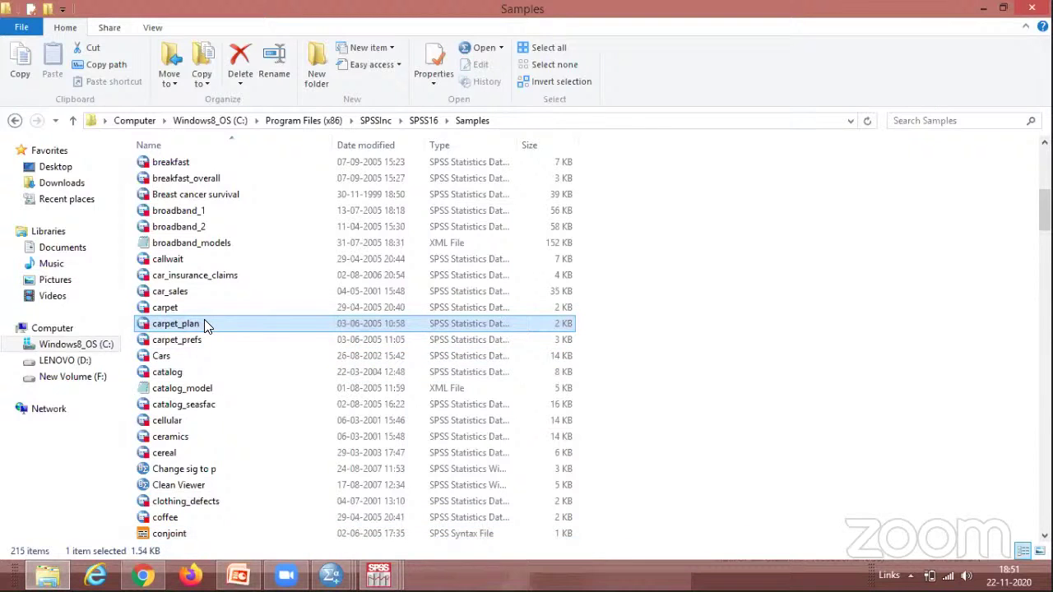
click(204, 324)
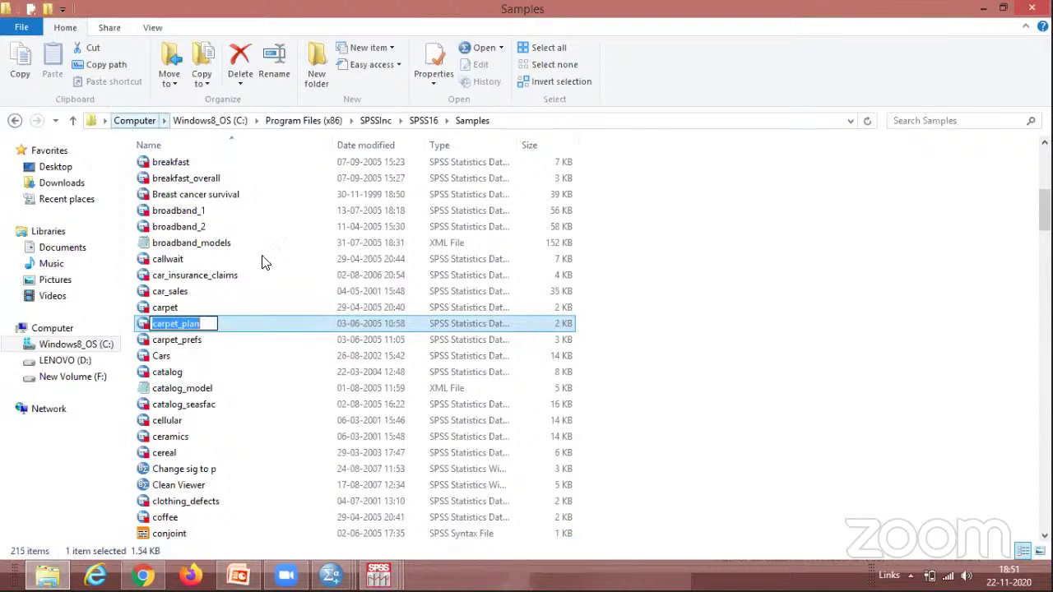
click(329, 321)
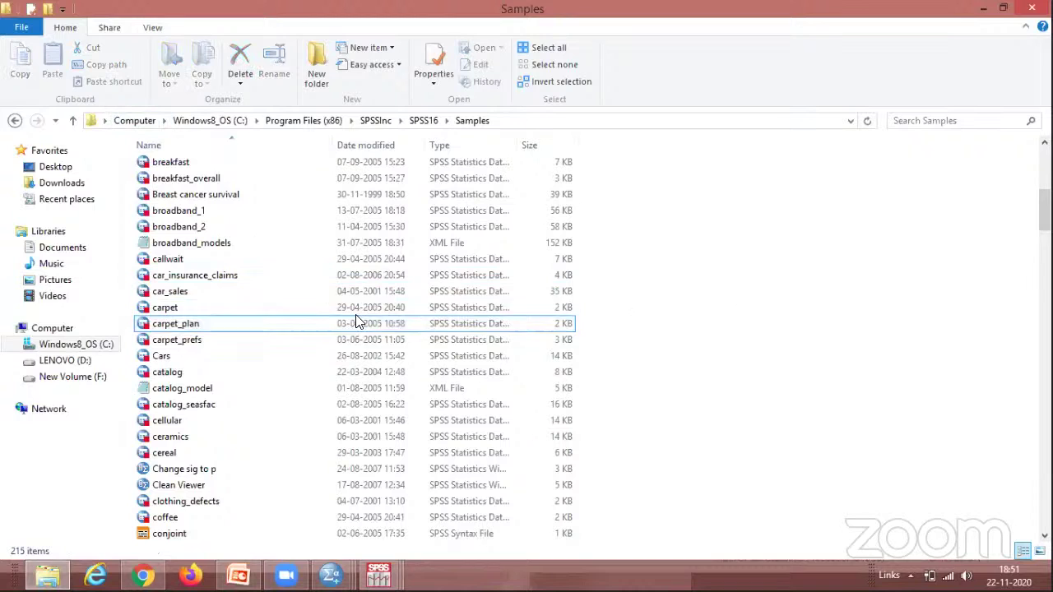
click(216, 323)
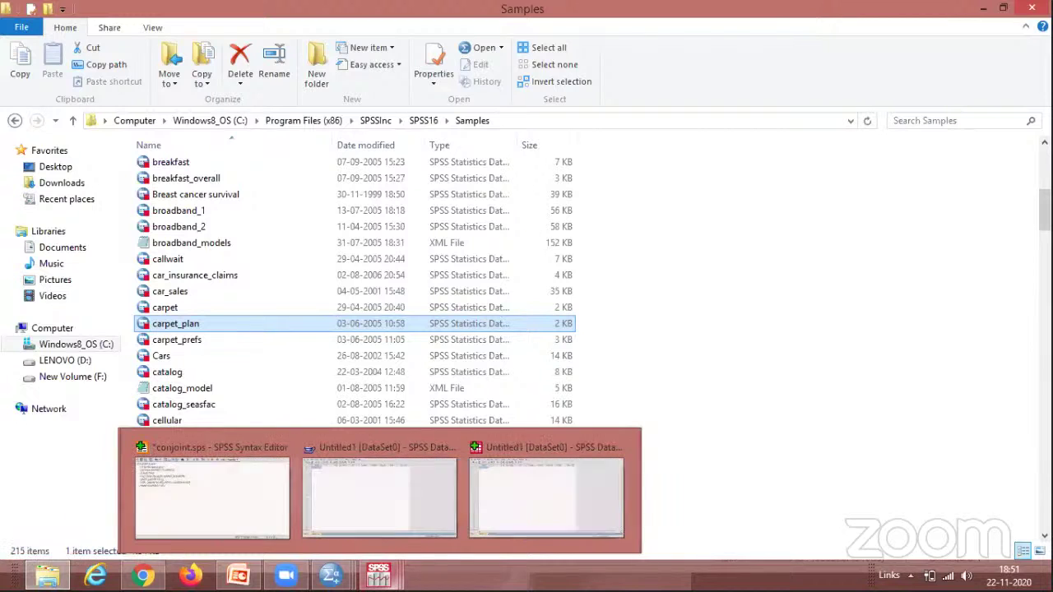
click(247, 494)
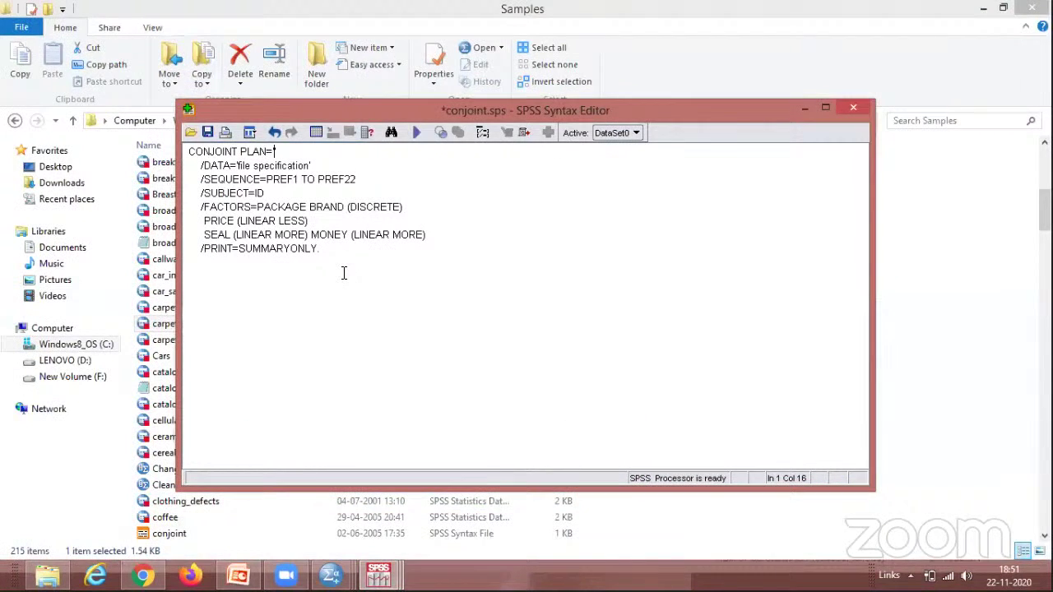
text("C:\Program Files (x86)\SPSSInc\SPSS16\Samples\carpet_plan.sav")
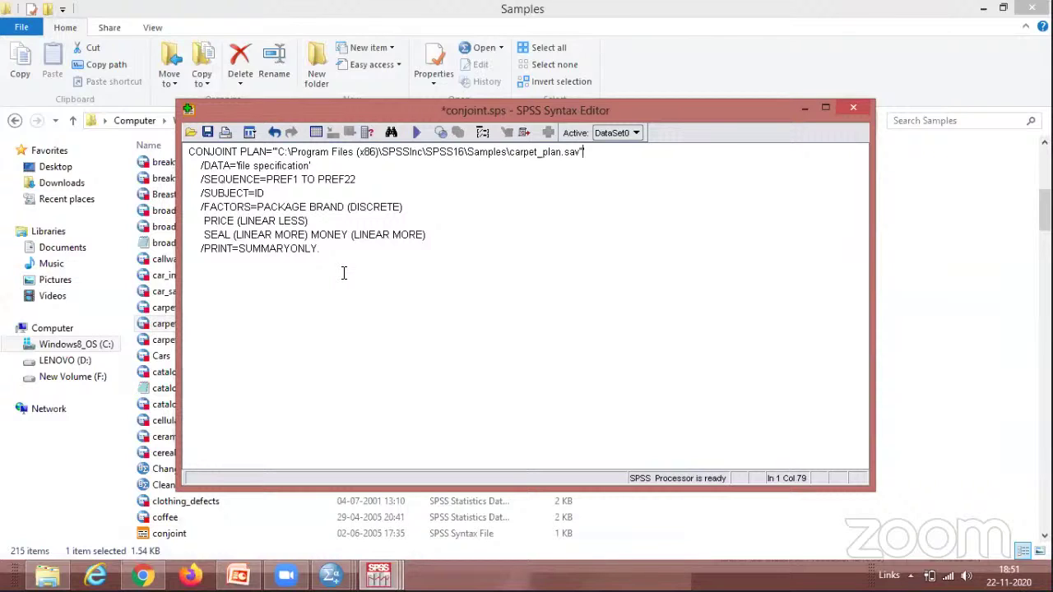
Remove the extra double quotes so the PLAN specification reads 'C:\Program Files (x86)\SPSSInc\SPSS16\Samples\carpet_plan.sav'.
key(Left)
key(Left)
key(Left)
key(Left)
key(Left)
key(Left)
key(Left)
key(Left)
key(Left)
key(Left)
key(Left)
key(Left)
key(Left)
key(Left)
key(Left)
key(Left)
key(Left)
key(Left)
key(Left)
key(Left)
key(Left)
key(Left)
key(Left)
key(Left)
key(Left)
key(Left)
key(Left)
key(Left)
key(Left)
key(Left)
key(BackSpace)
key(BackSpace)
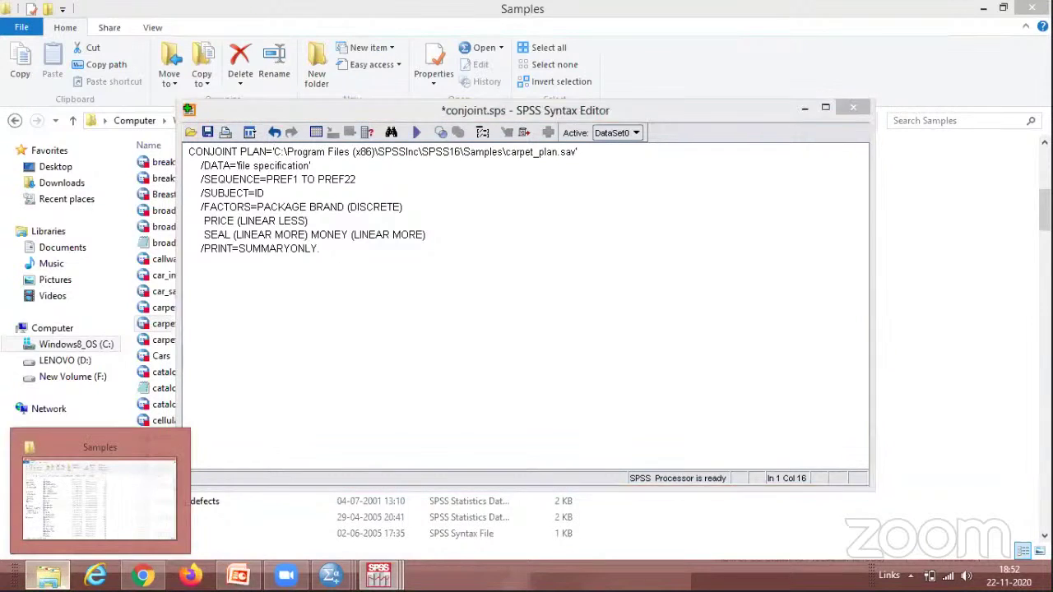
Return to the Samples folder, copy the carpet_plan file's path again and display the folder's full address.
click(48, 575)
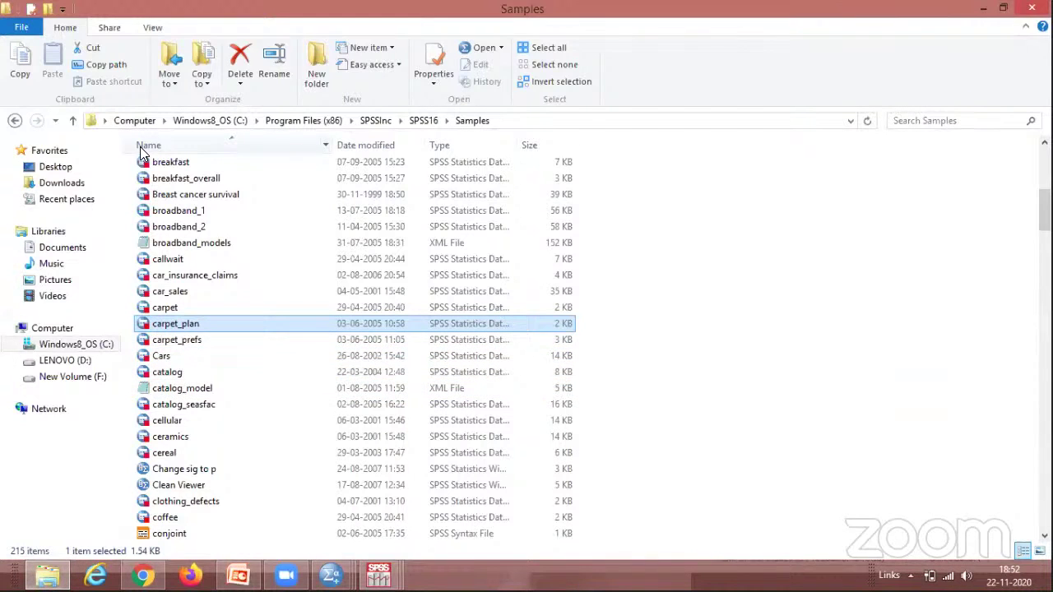
click(103, 64)
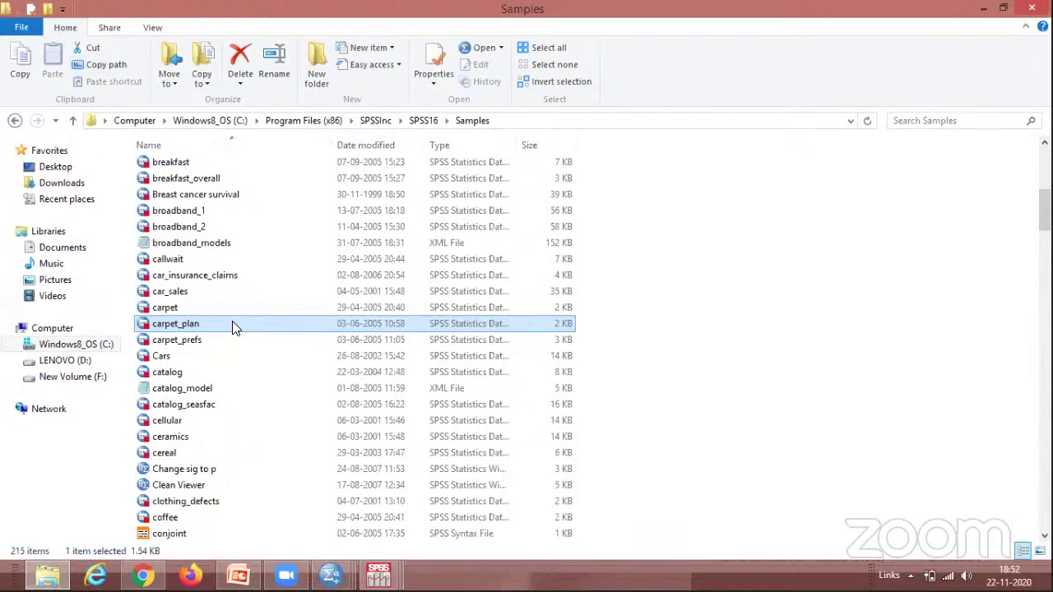
click(526, 121)
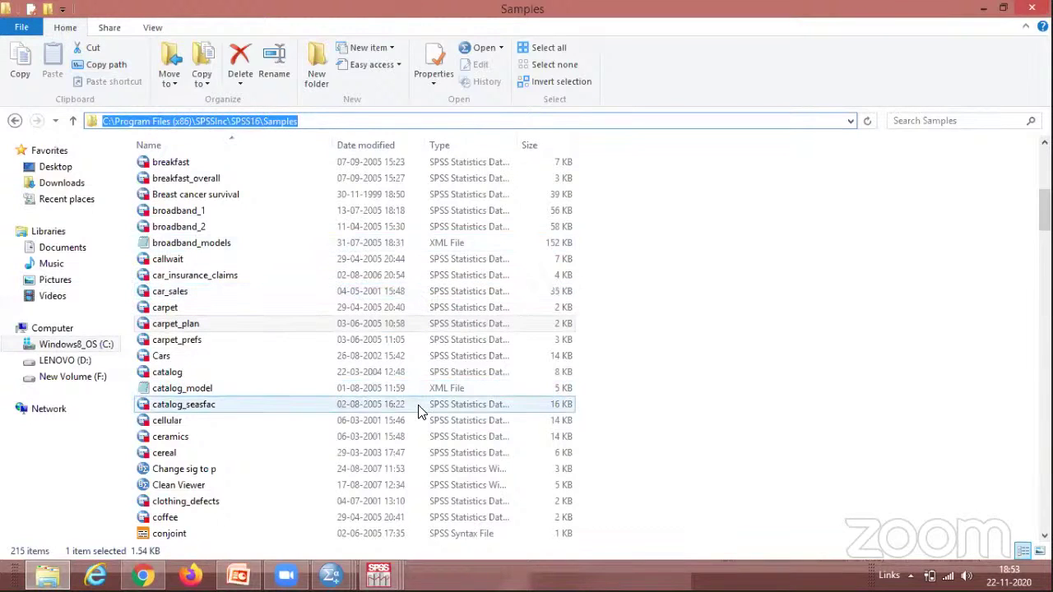
Copy the carpet_prefs file's path from the Samples folder and return to the conjoint.sps syntax in SPSS 16.
click(210, 347)
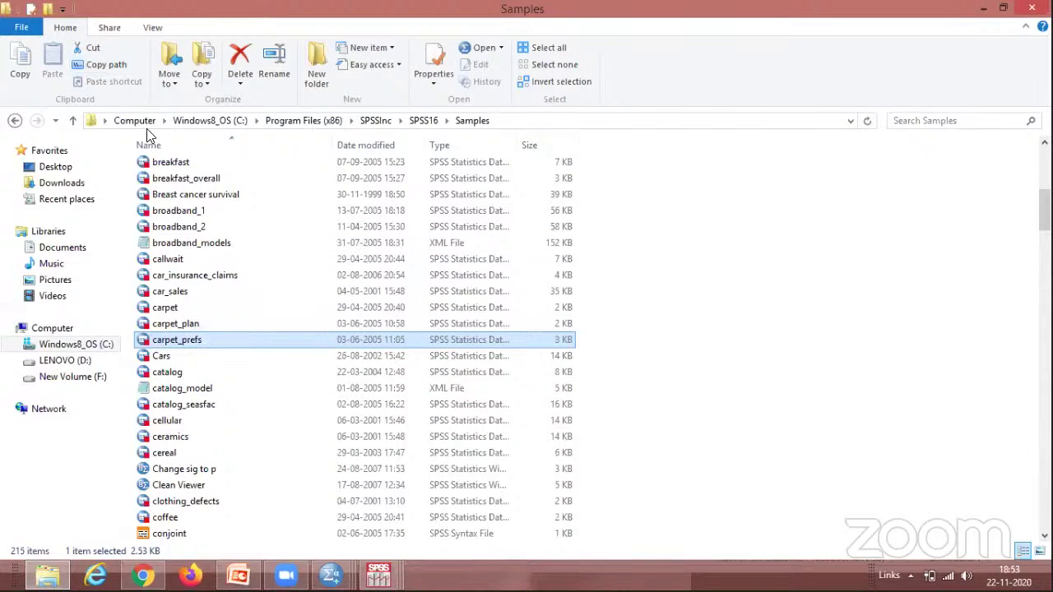
click(114, 65)
mouse_move(380, 576)
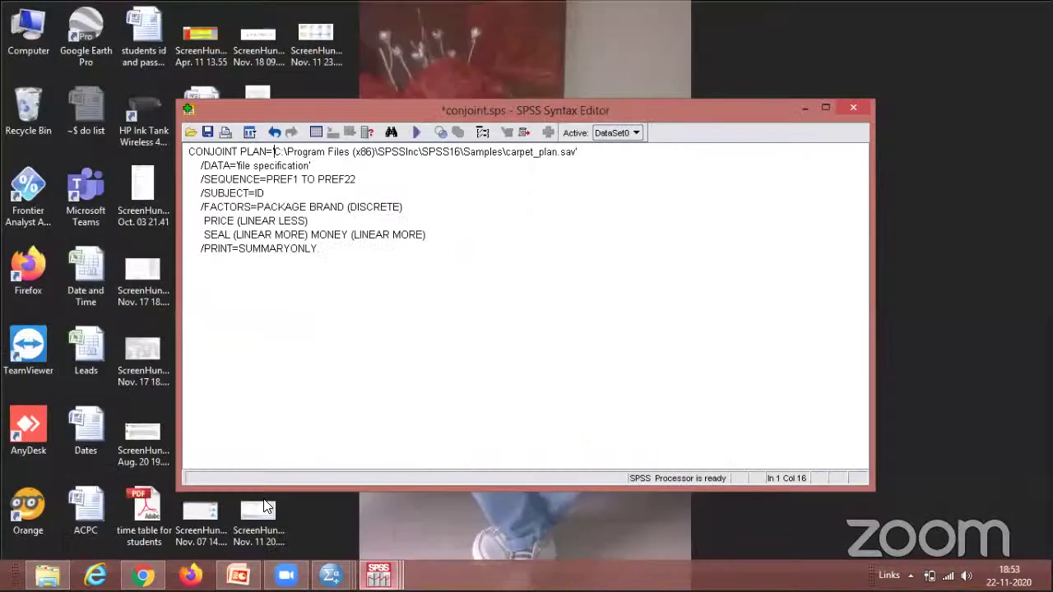
click(265, 503)
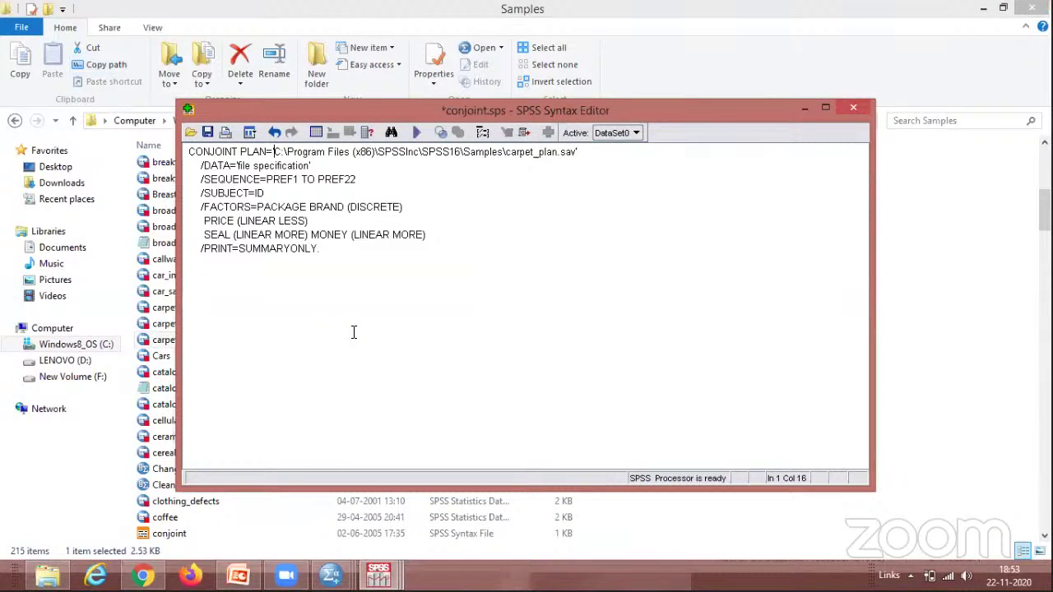
Replace the 'file specification' placeholder after /DATA= with the copied carpet_prefs.sav path, keeping the opening single quote.
click(309, 165)
key(BackSpace)
key(BackSpace)
key(BackSpace)
key(BackSpace)
key(BackSpace)
key(BackSpace)
key(BackSpace)
key(BackSpace)
key(BackSpace)
key(BackSpace)
key(BackSpace)
key(BackSpace)
key(BackSpace)
key(BackSpace)
key(BackSpace)
key(BackSpace)
key(BackSpace)
key(BackSpace)
text("C:\Program Files (x86)\SPSSInc\SPSS16\Samples\carpet_prefs.sav")
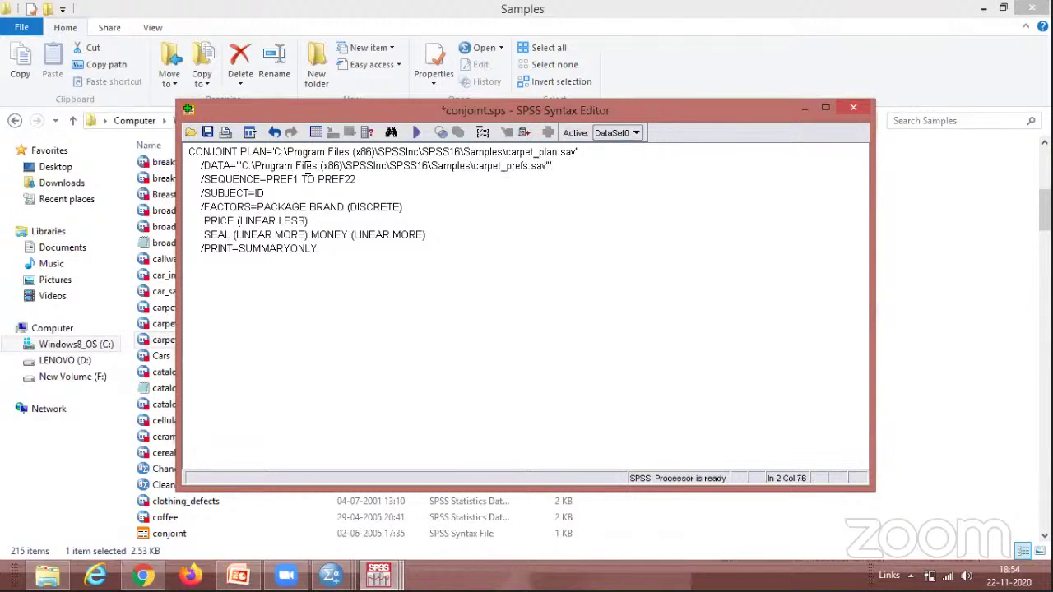
Remove the extra double quotes so the DATA specification reads 'C:\Program Files (x86)\SPSSInc\SPSS16\Samples\carpet_prefs.sav'.
key(BackSpace)
key(Left)
key(Left)
key(Left)
key(Left)
key(Left)
key(Left)
key(Left)
key(Left)
key(Left)
key(Left)
key(Left)
key(Left)
key(Left)
key(Left)
key(Left)
key(Left)
key(Left)
key(Left)
key(Left)
key(Left)
key(Left)
key(Left)
key(Left)
key(Left)
key(Left)
key(Left)
key(Left)
key(Left)
key(Left)
key(Left)
key(Left)
key(Left)
key(Left)
key(Left)
key(Left)
key(Left)
key(Left)
key(Left)
key(Left)
key(Left)
key(BackSpace)
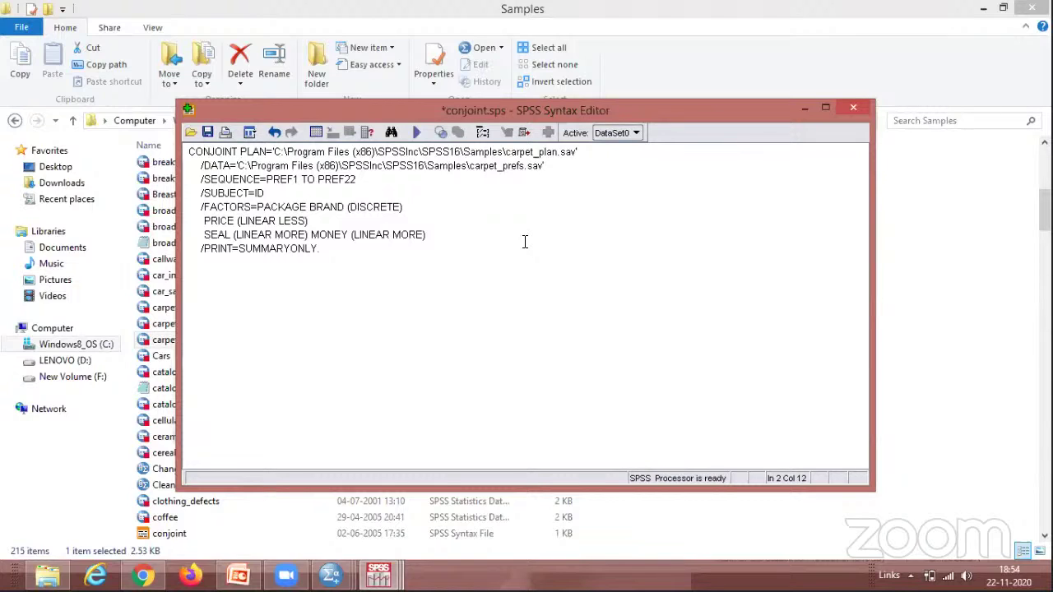
Try to run the CONJOINT command, first from the current line and again with the whole syntax selected.
click(416, 134)
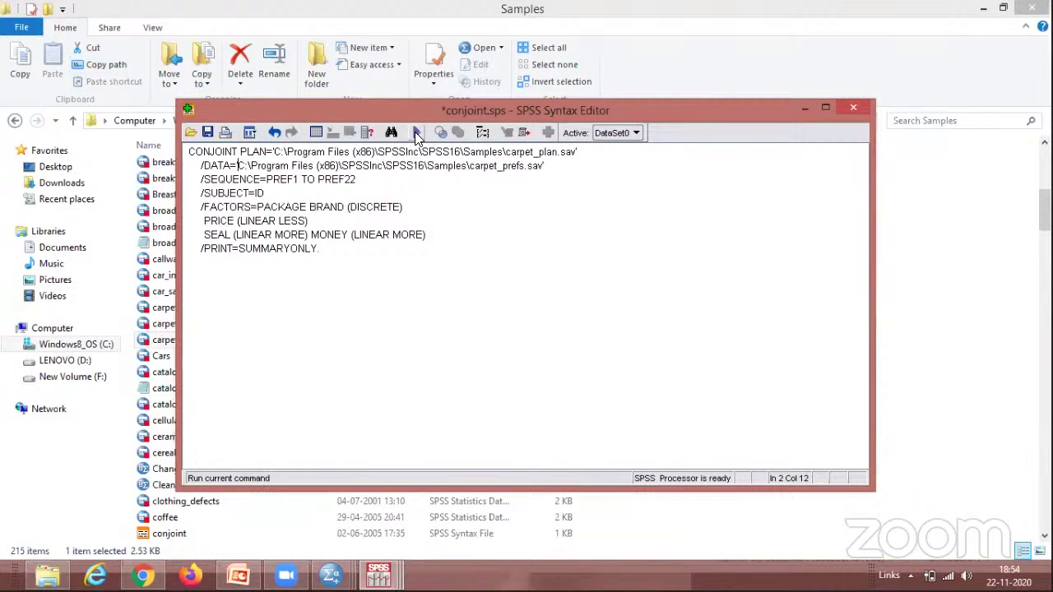
click(433, 193)
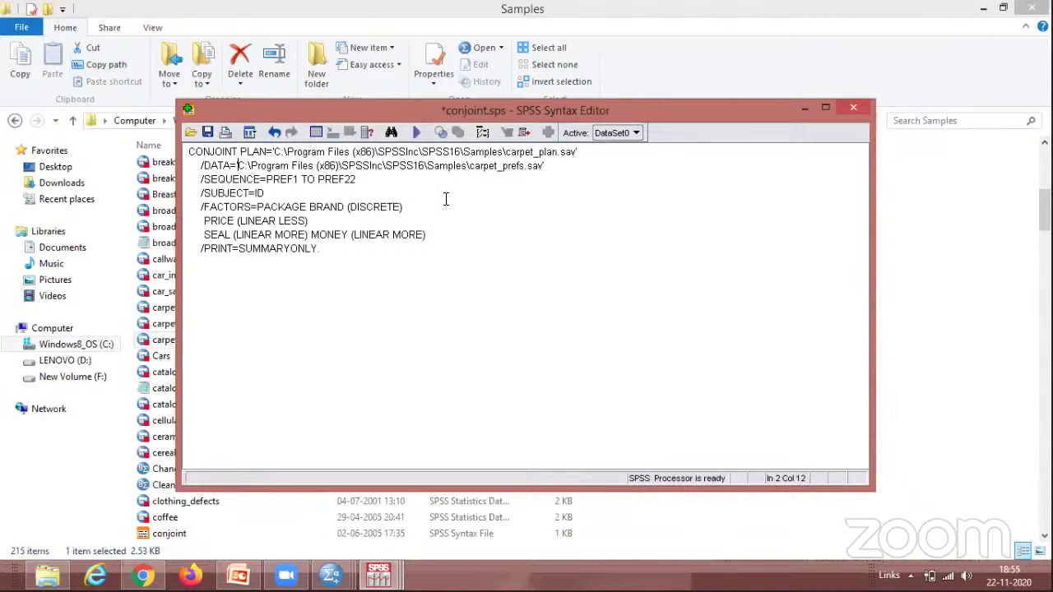
key(ctrl+a)
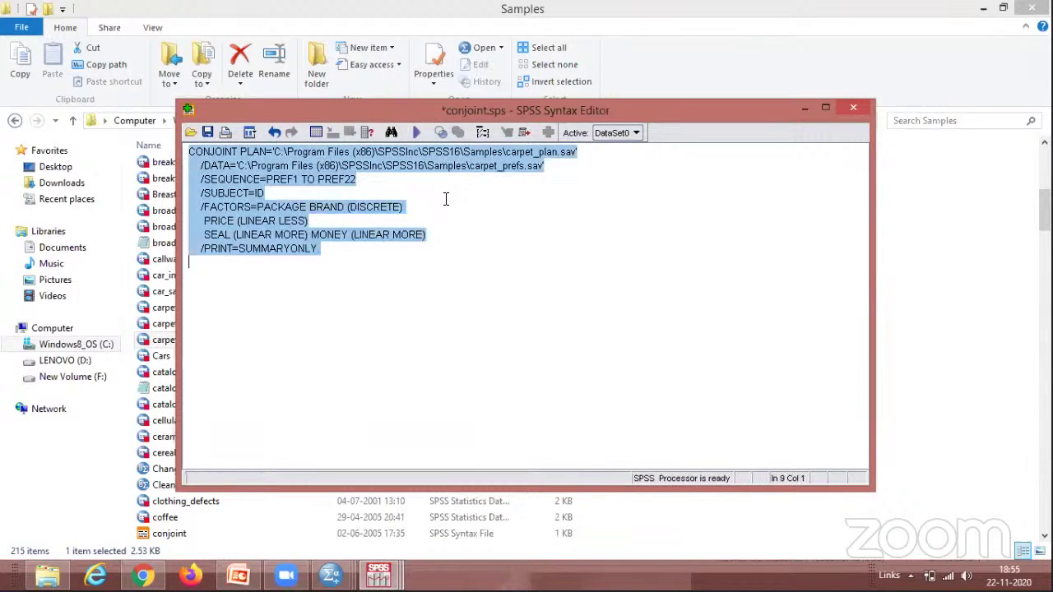
click(417, 138)
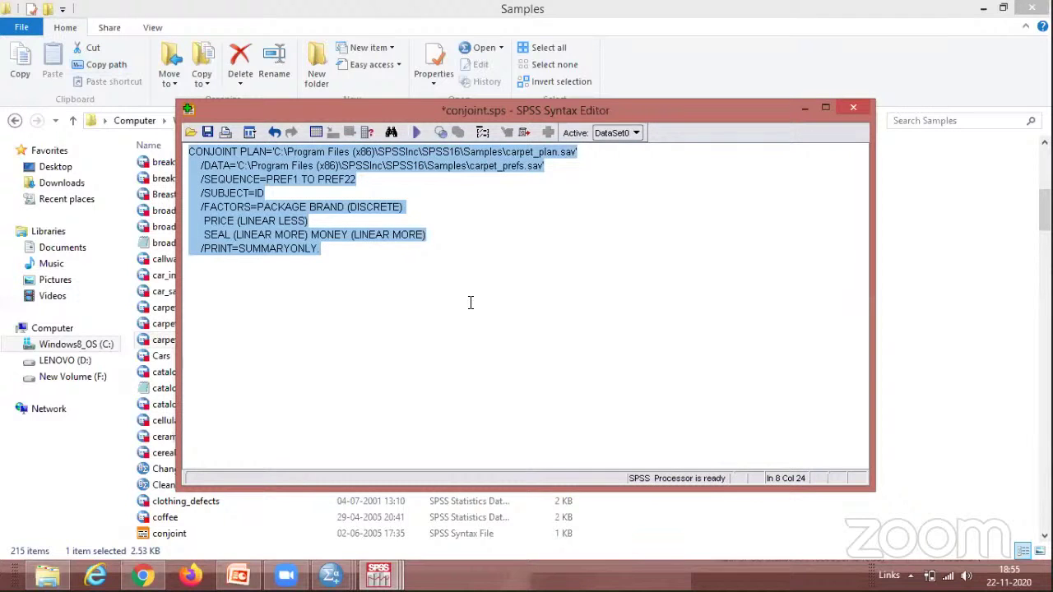
Check the open SPSS windows and the Output1 viewer for conjoint results, and return to the SPSS 16 syntax.
mouse_move(379, 575)
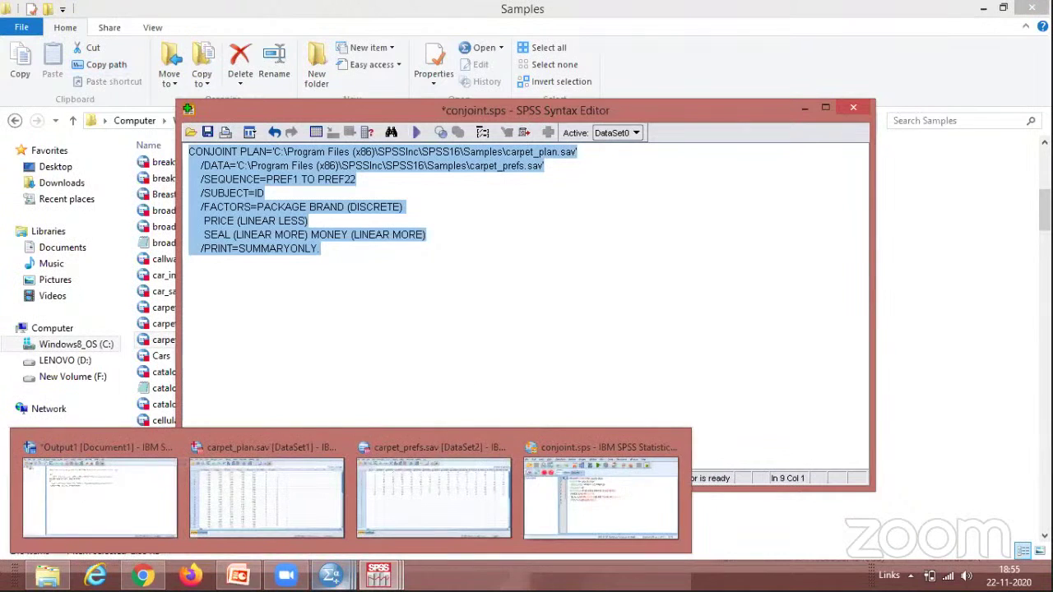
mouse_move(578, 515)
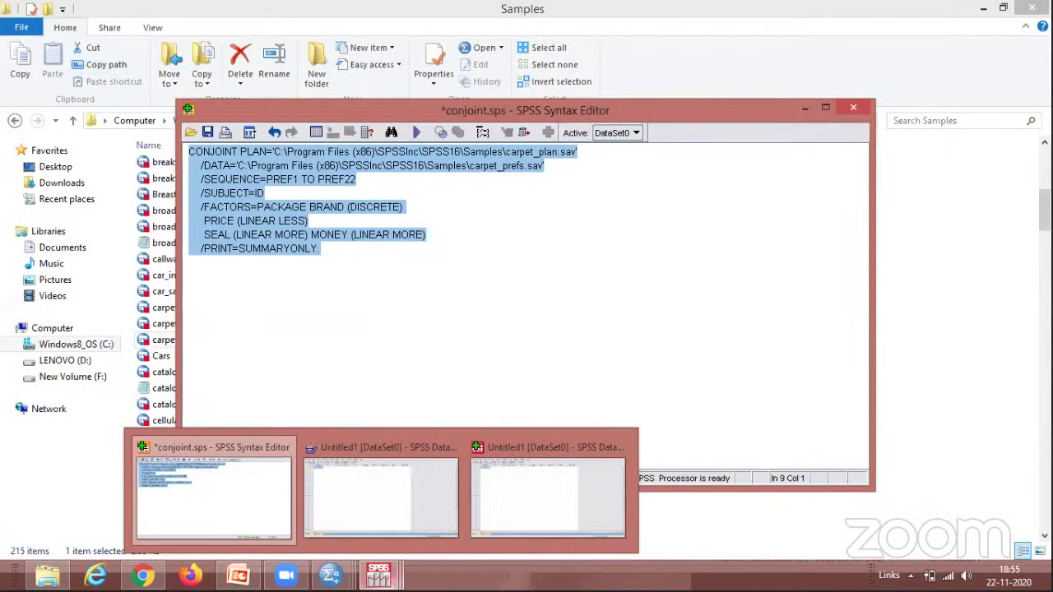
mouse_move(275, 513)
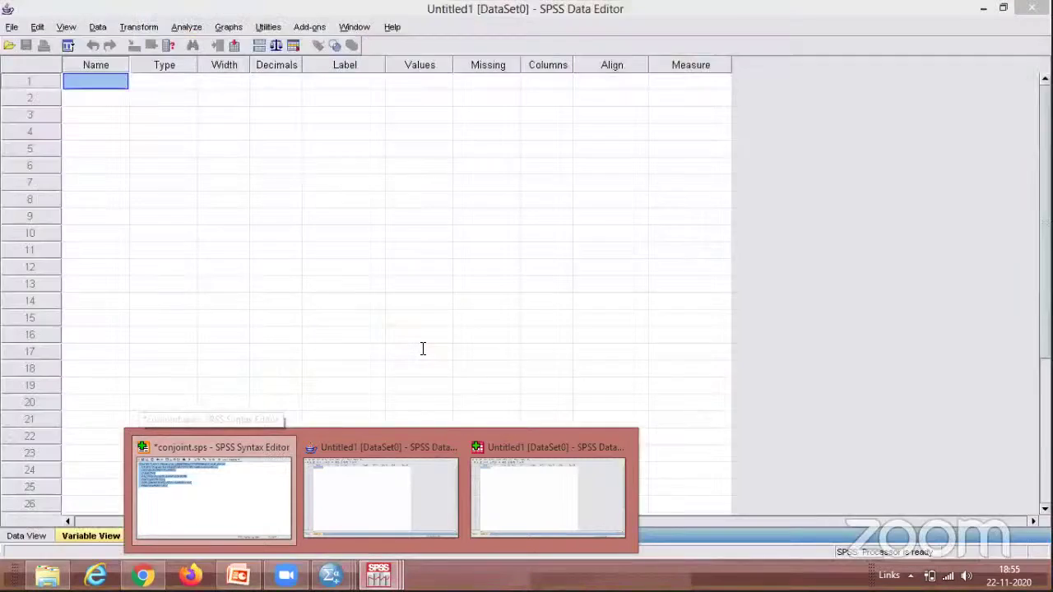
click(423, 349)
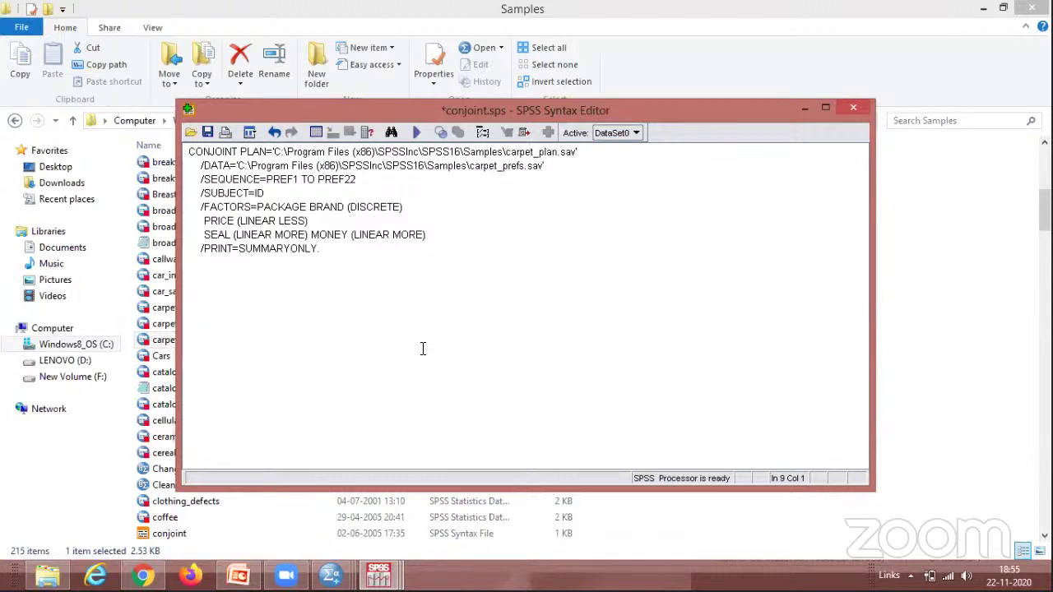
click(576, 153)
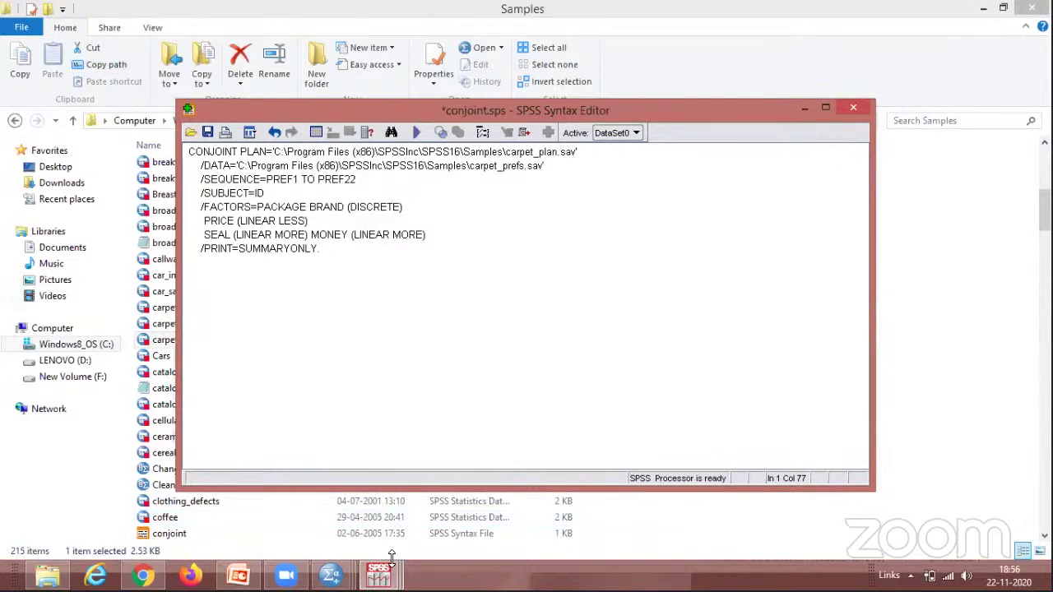
mouse_move(387, 581)
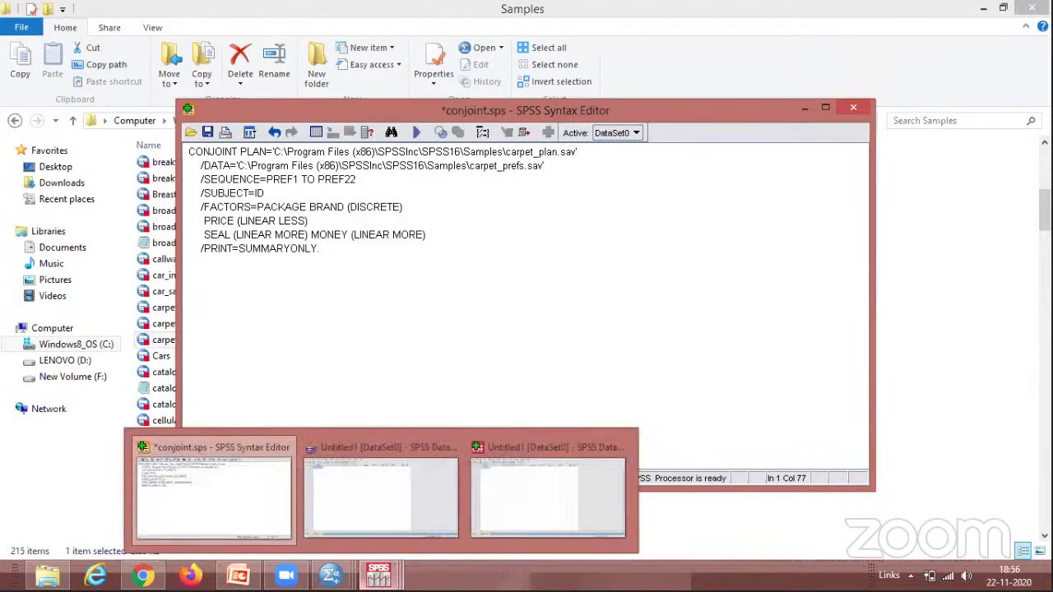
mouse_move(330, 575)
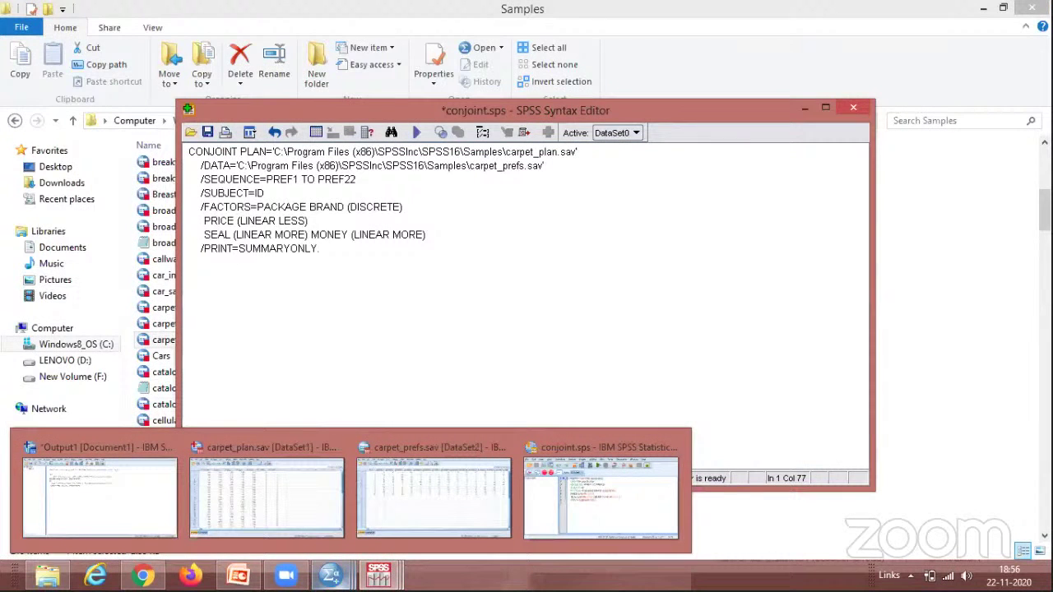
click(122, 504)
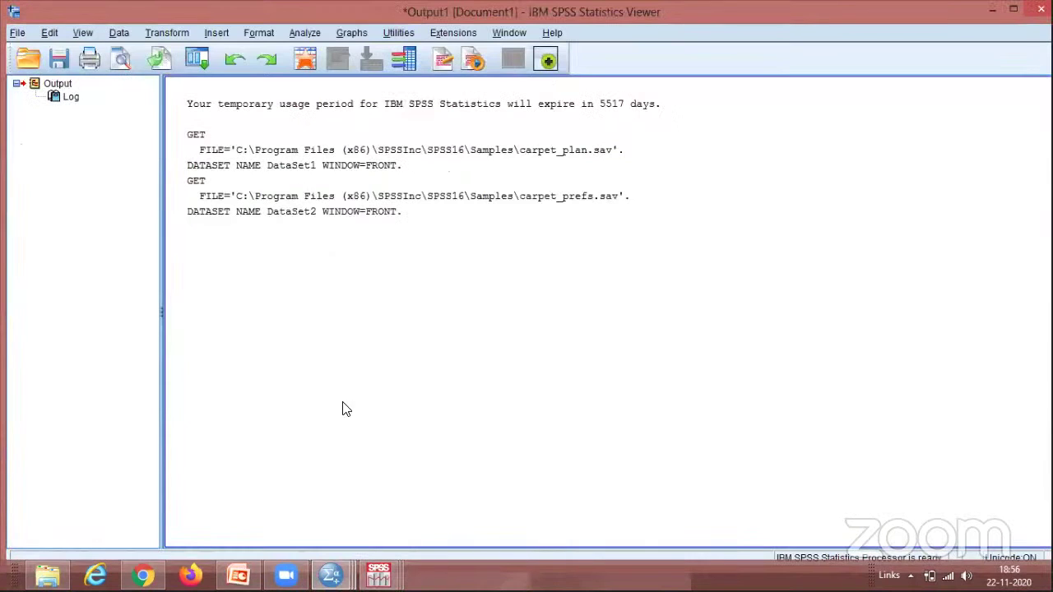
click(580, 318)
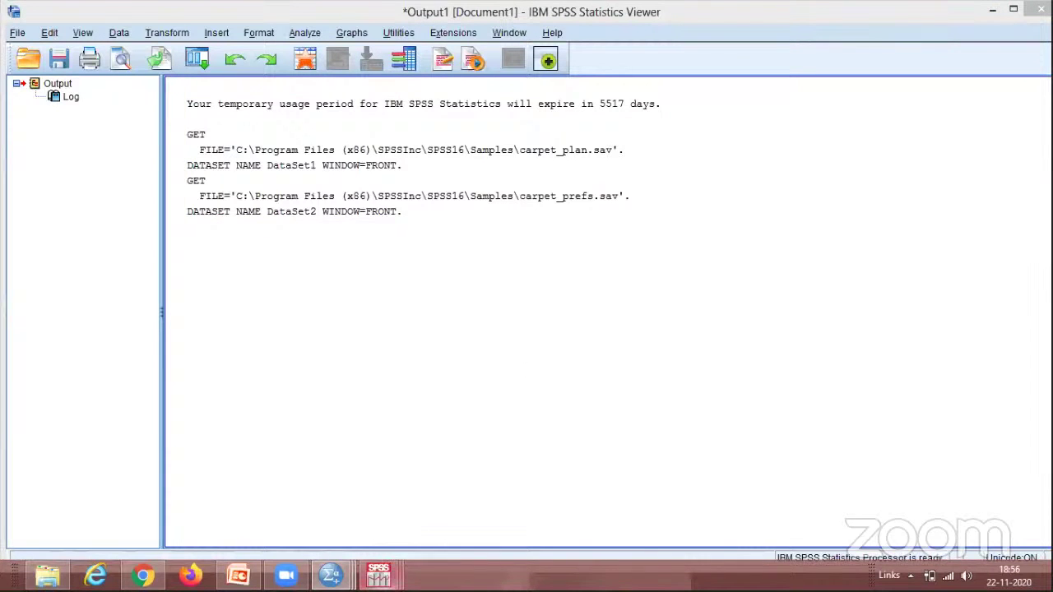
mouse_move(352, 573)
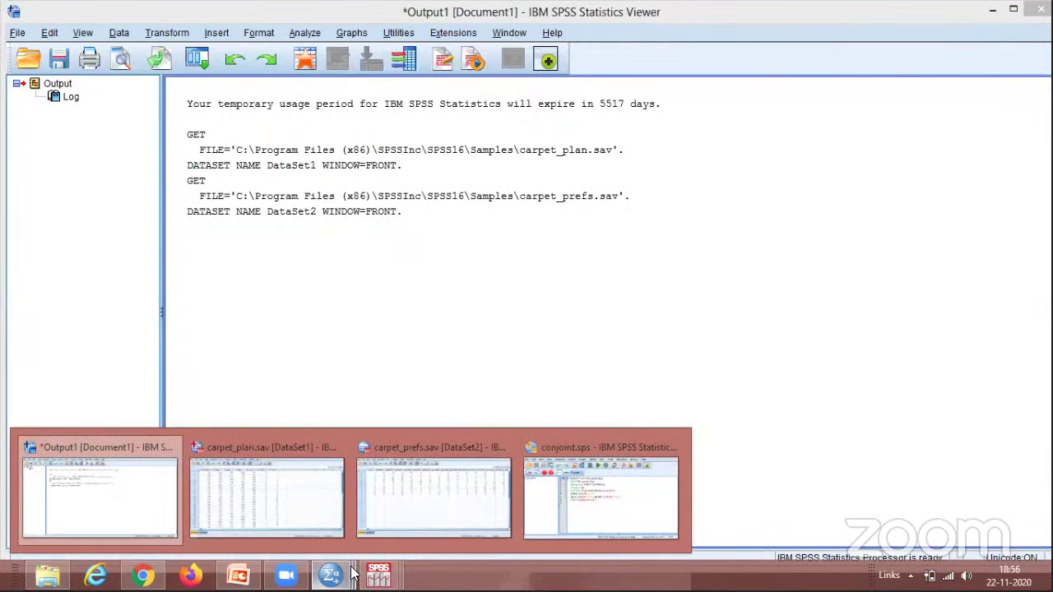
mouse_move(408, 553)
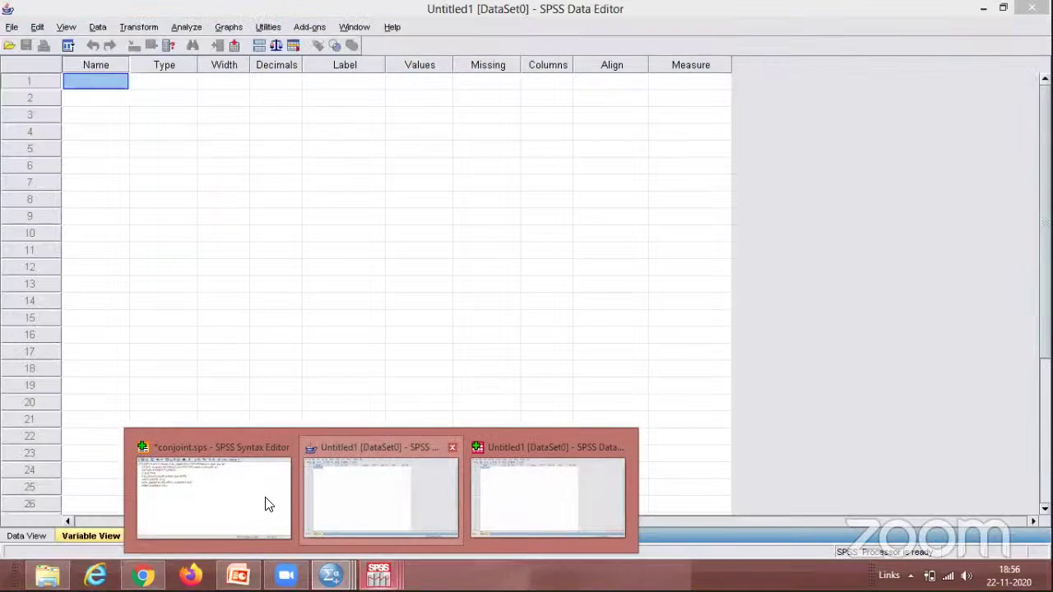
click(266, 502)
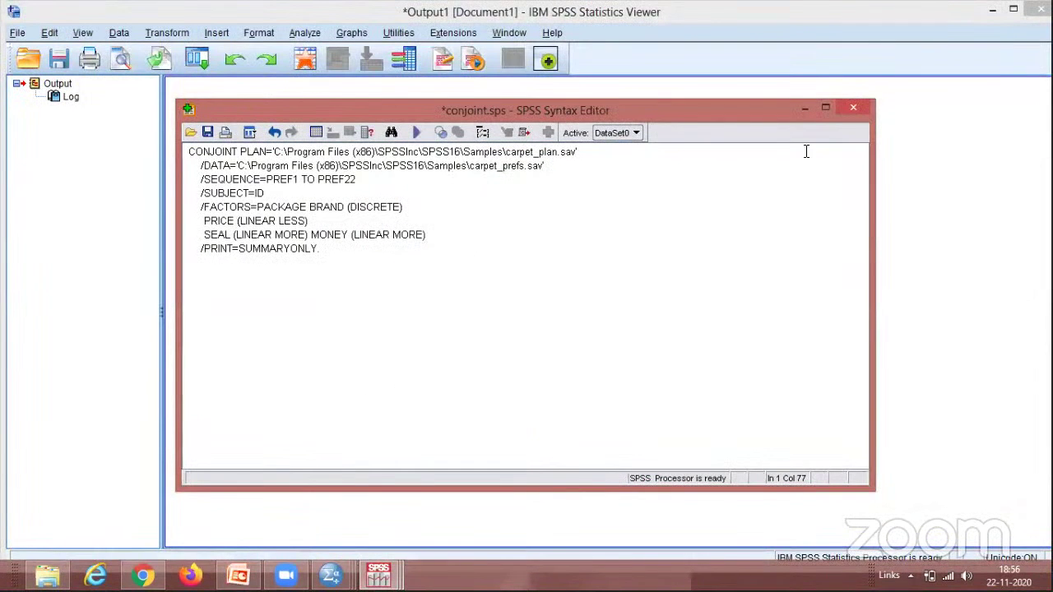
click(801, 109)
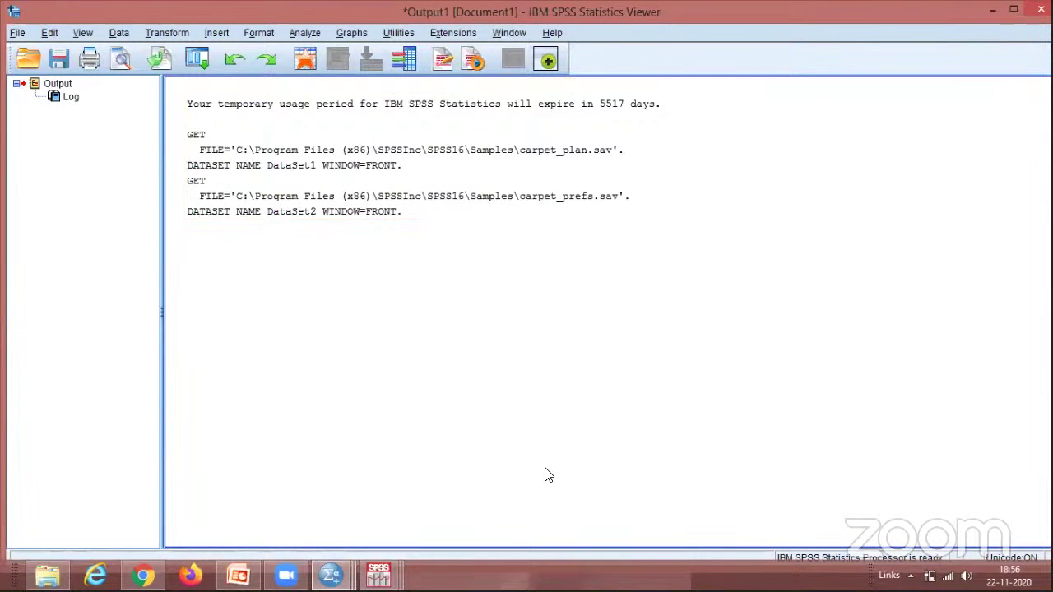
mouse_move(378, 574)
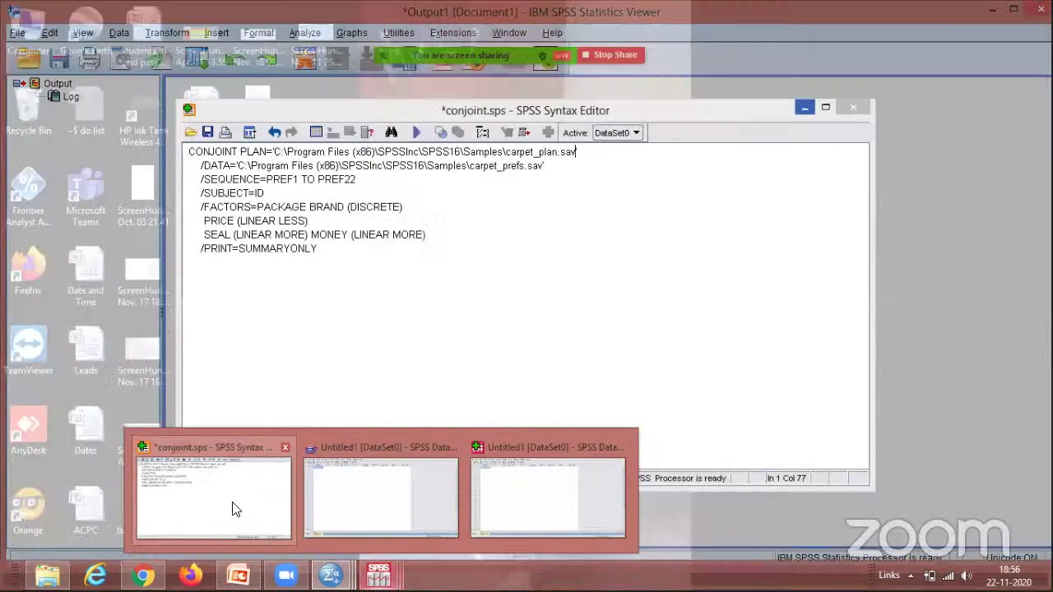
click(230, 505)
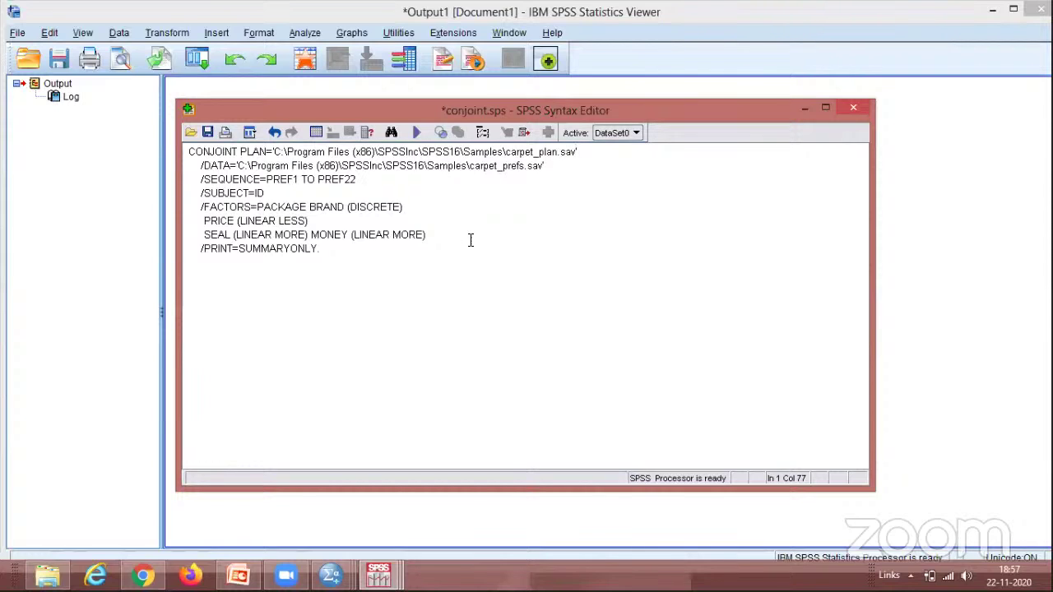
Try again to run the entire CONJOINT syntax in the SPSS 16 Syntax Editor.
click(417, 134)
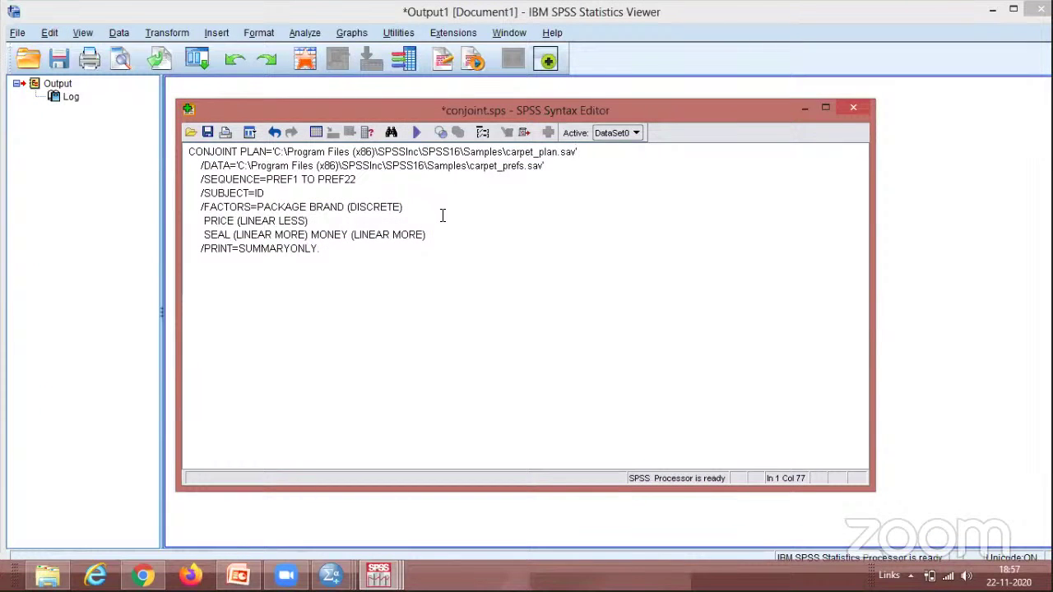
key(ctrl+a)
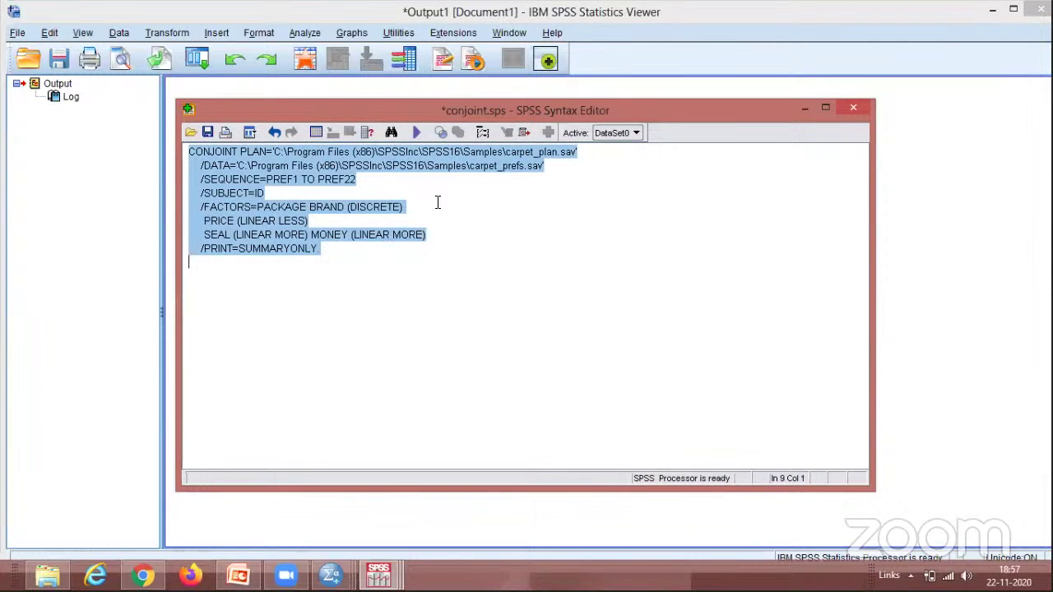
click(417, 134)
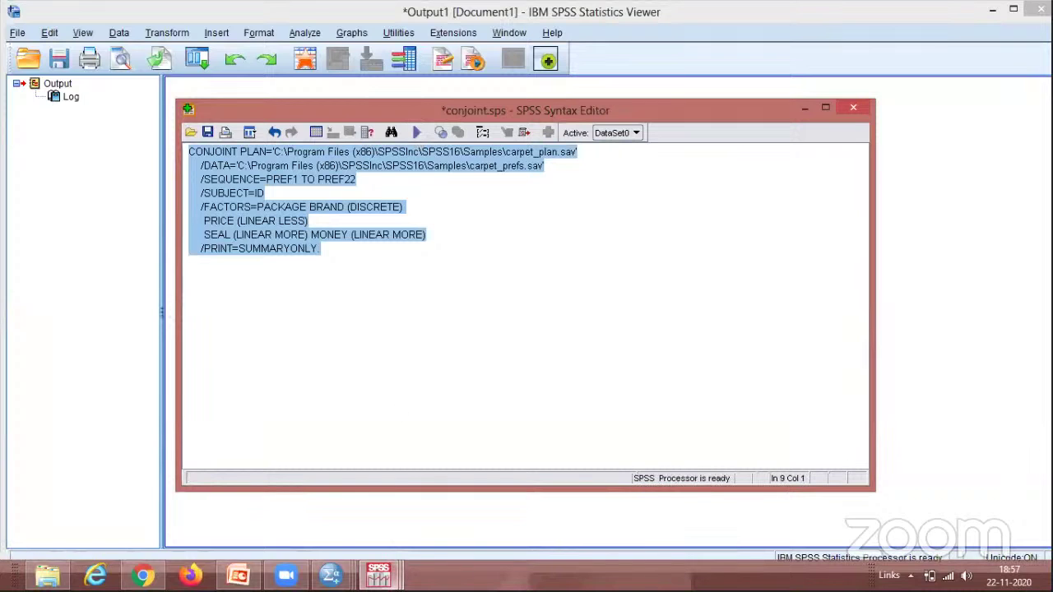
View the conjoint.sps copy open in IBM SPSS Statistics and return to the SPSS 16 Syntax Editor.
mouse_move(387, 575)
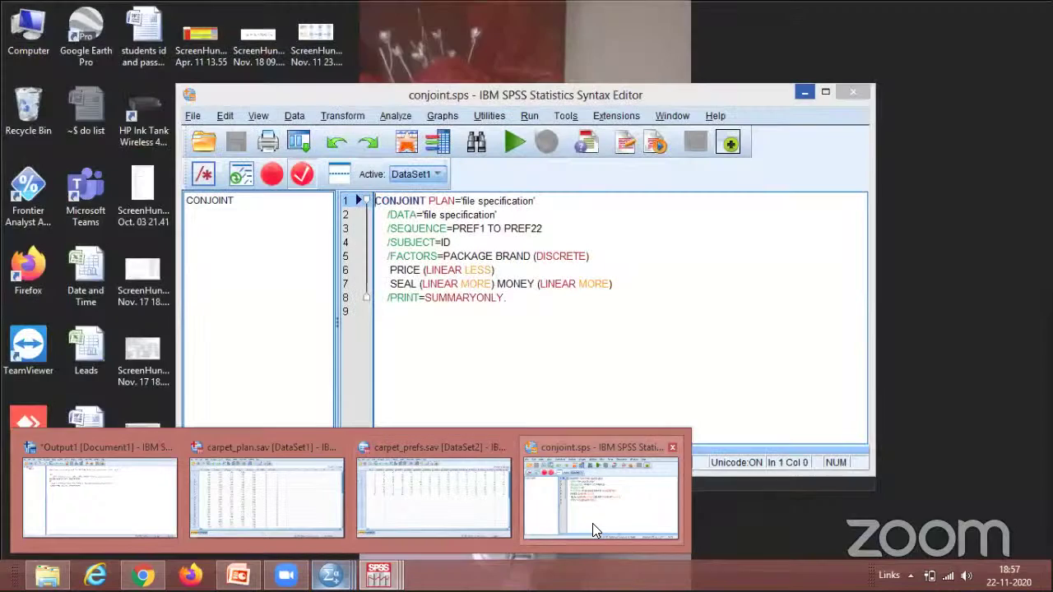
click(592, 523)
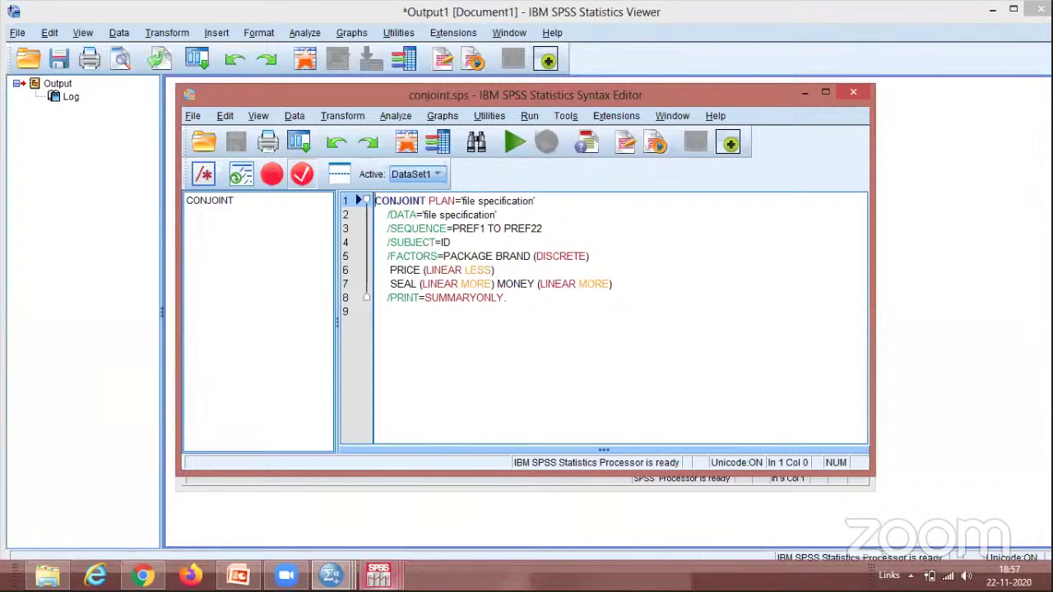
click(242, 502)
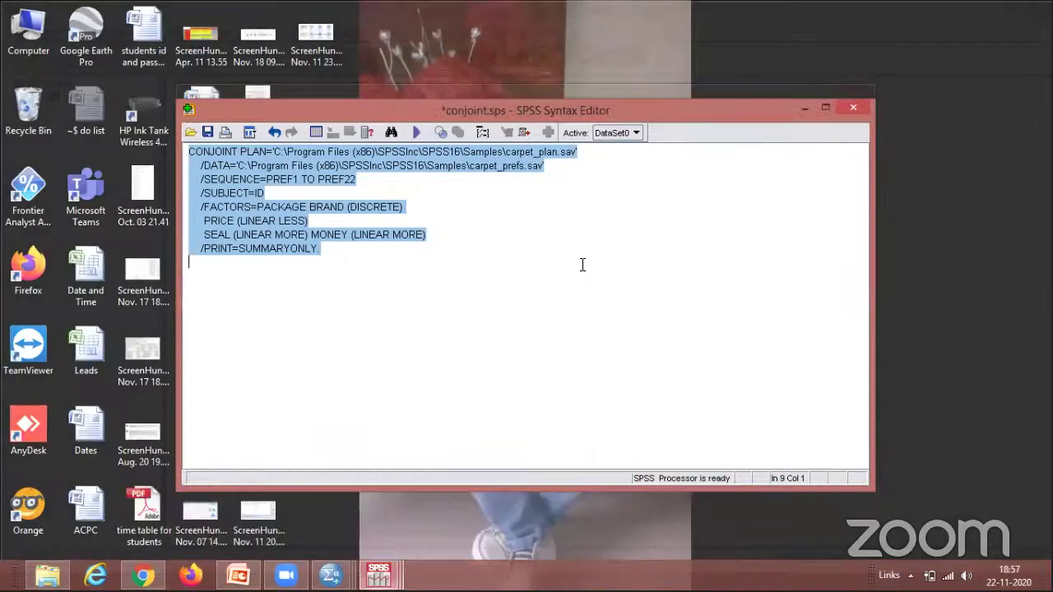
Close conjoint.sps in SPSS 16 without saving, and close the last Data Editor window to exit SPSS 16.
click(854, 107)
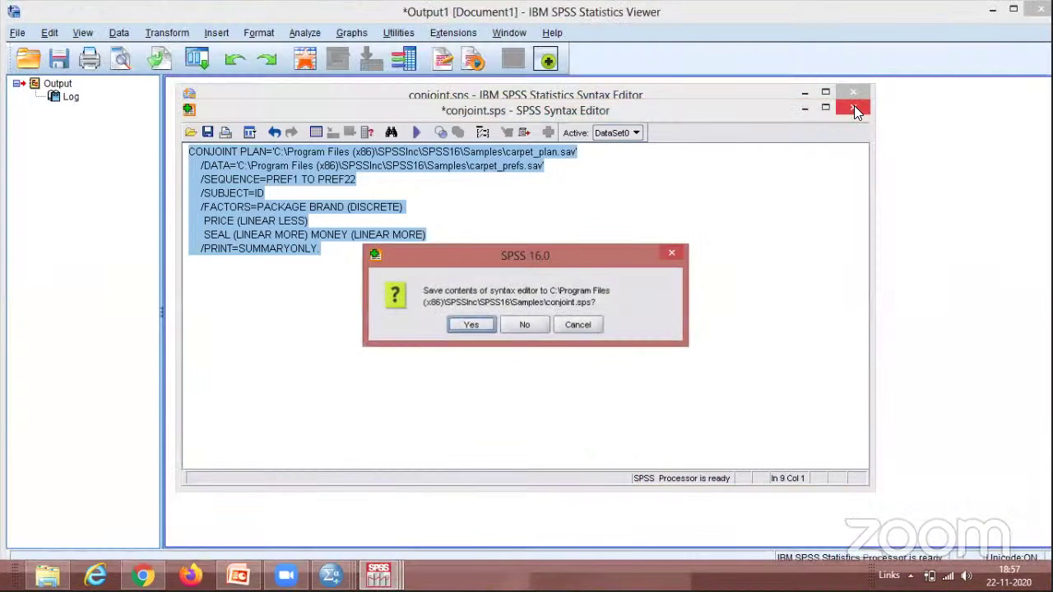
click(530, 324)
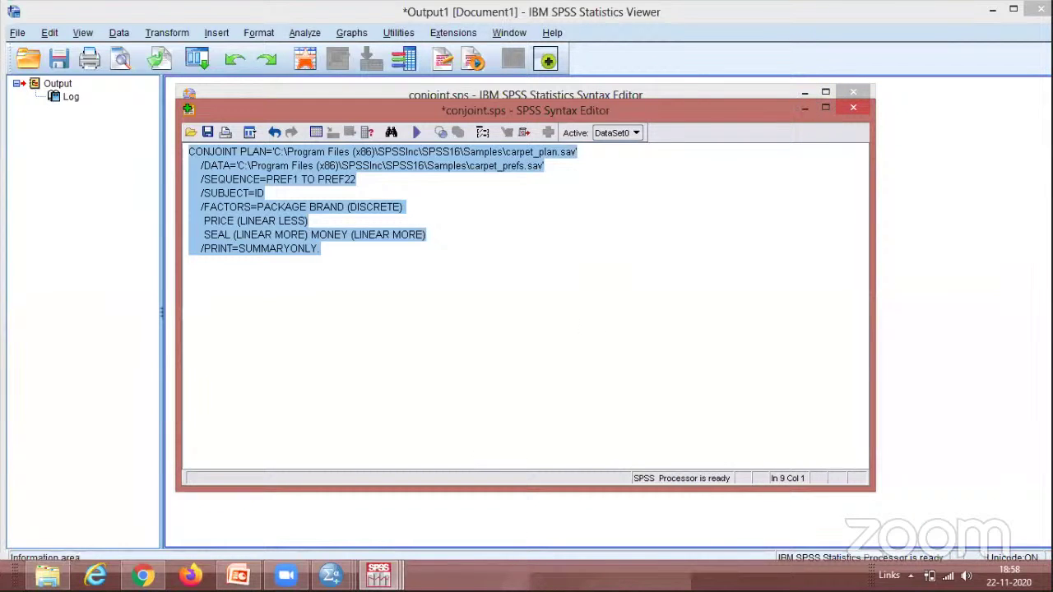
mouse_move(391, 566)
click(577, 470)
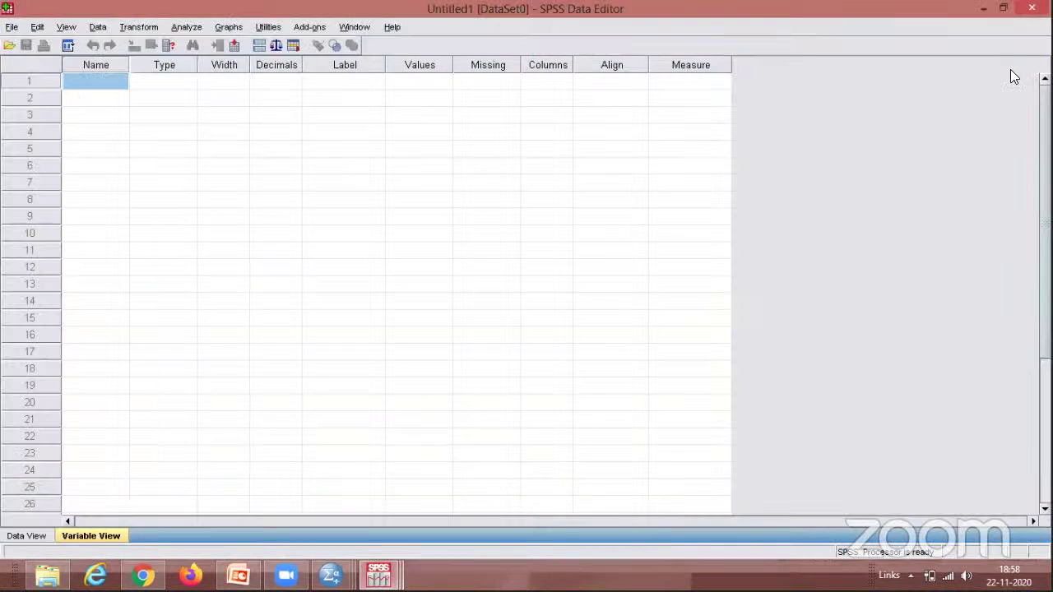
mouse_move(1046, 65)
click(1031, 8)
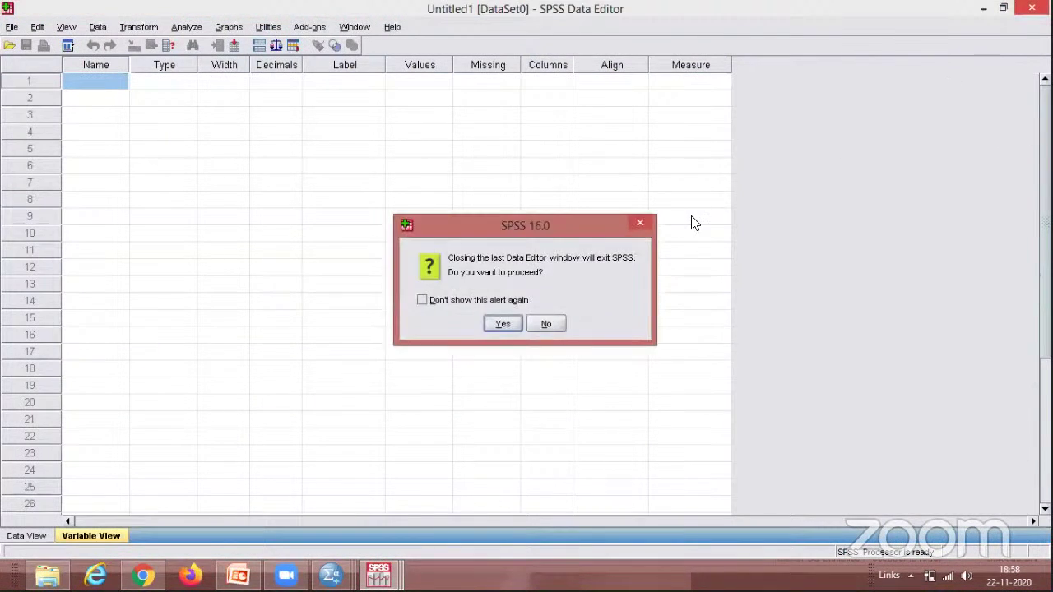
click(502, 329)
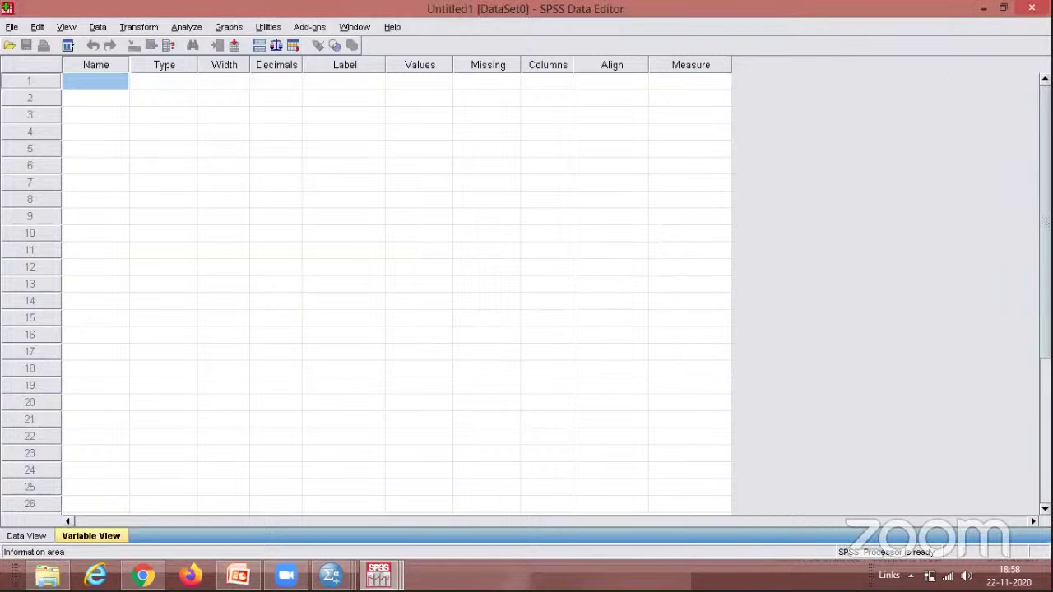
Close the untitled SPSS 16 Data Editor window and confirm exiting SPSS.
mouse_move(379, 575)
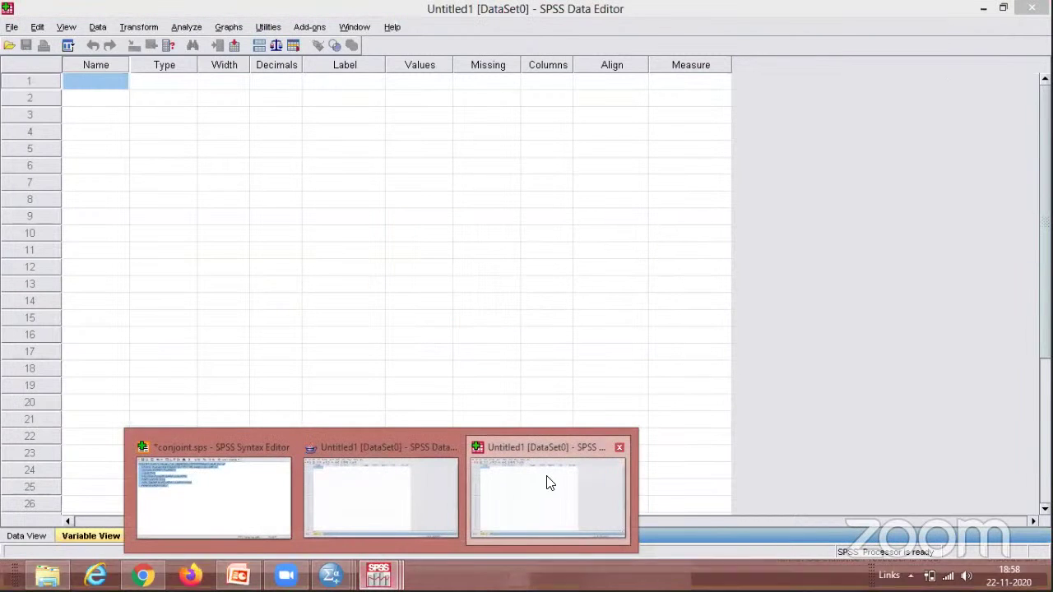
click(548, 482)
click(1031, 7)
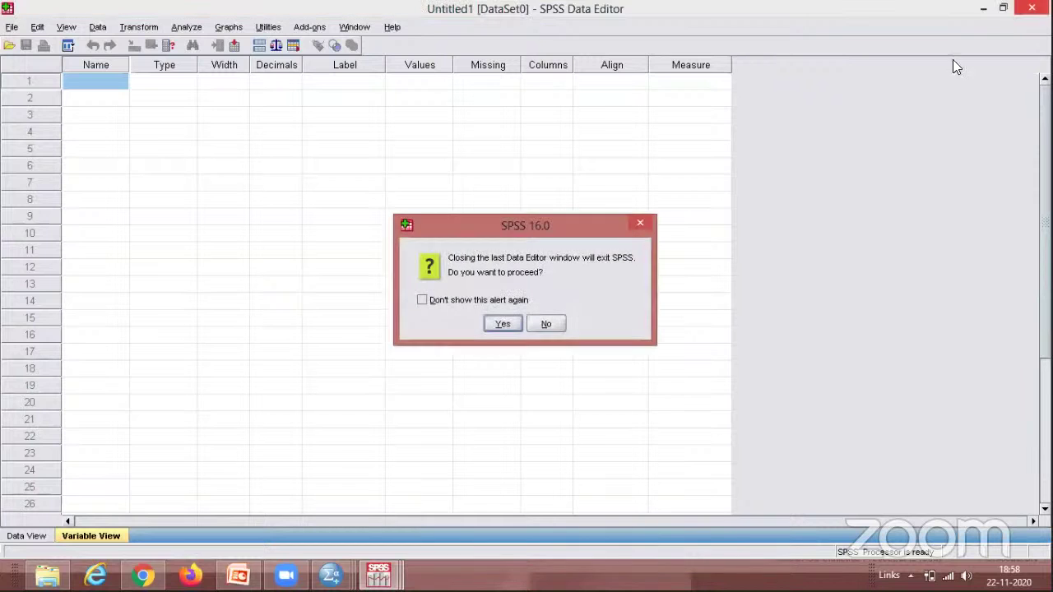
click(500, 324)
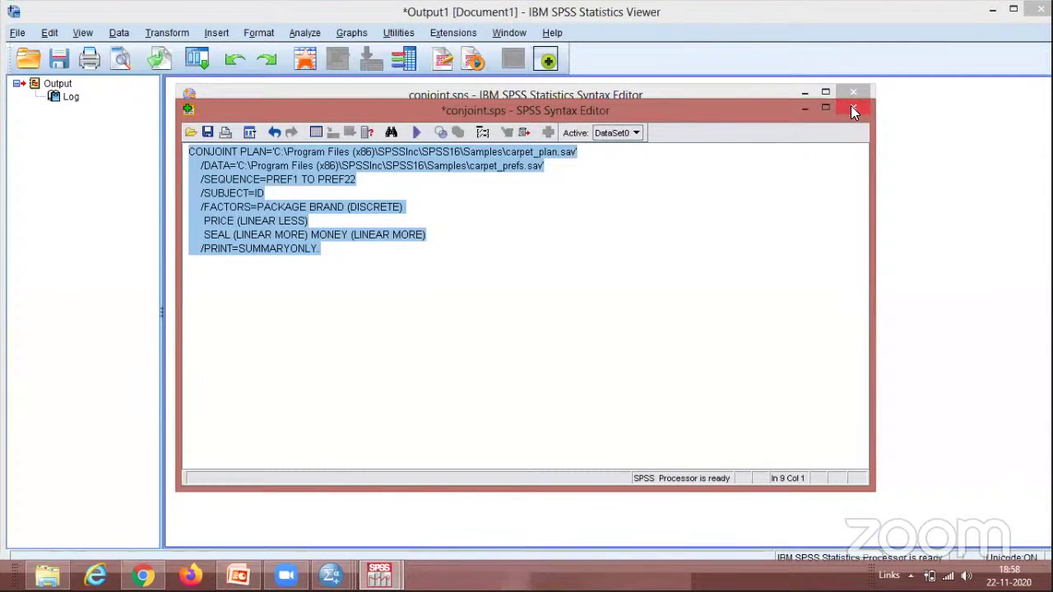
Minimize the SPSS 16 syntax window, and close conjoint.sps and the Output1 viewer in IBM SPSS Statistics without saving.
click(803, 106)
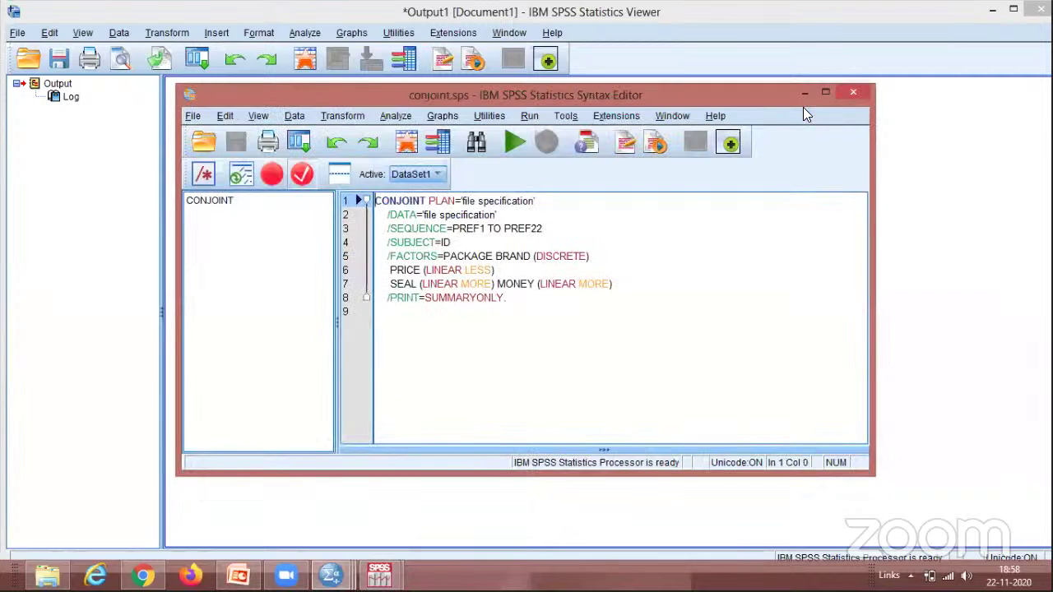
click(853, 92)
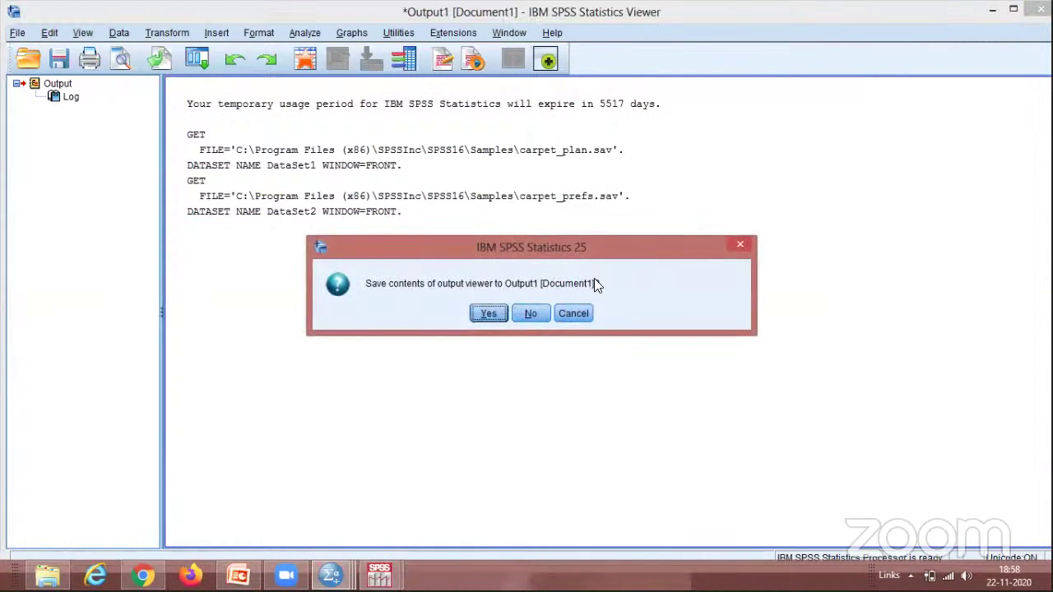
click(528, 309)
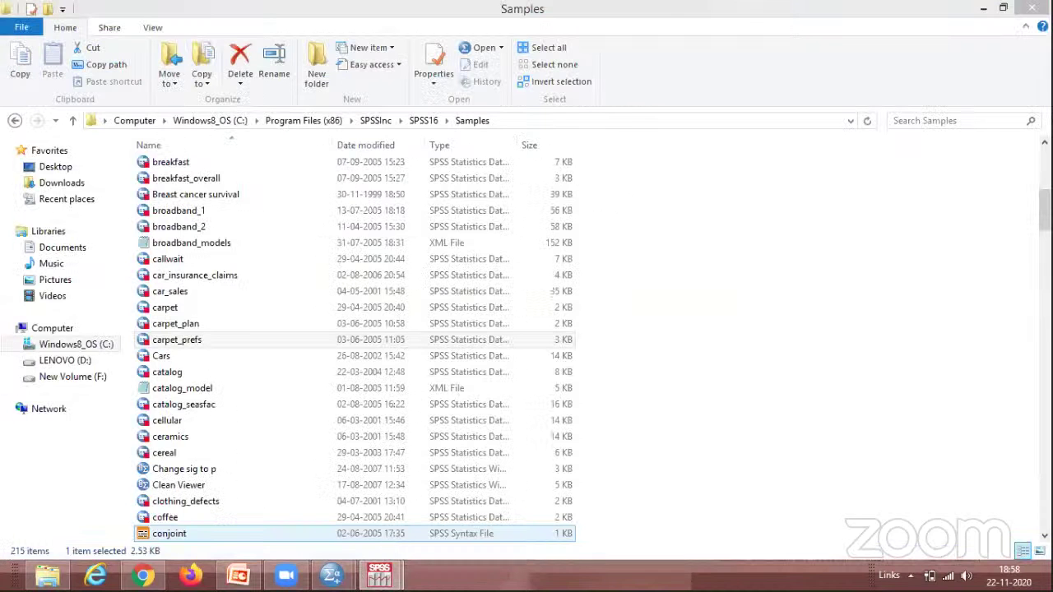
Close the remaining SPSS 16 Data Editor window, confirming the exit, and minimize its leftover syntax window.
mouse_move(379, 574)
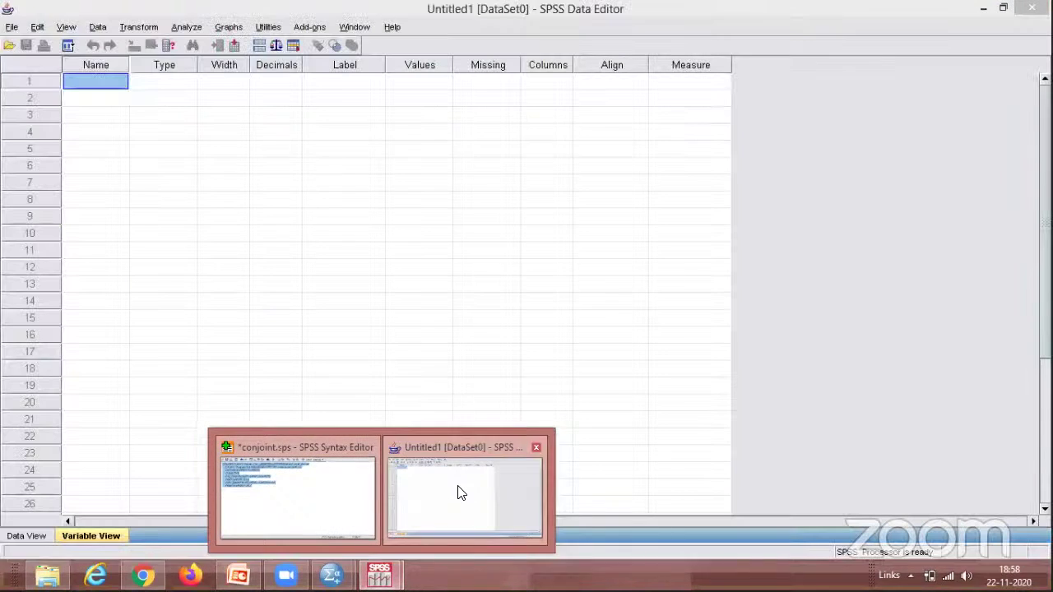
click(460, 491)
click(1031, 7)
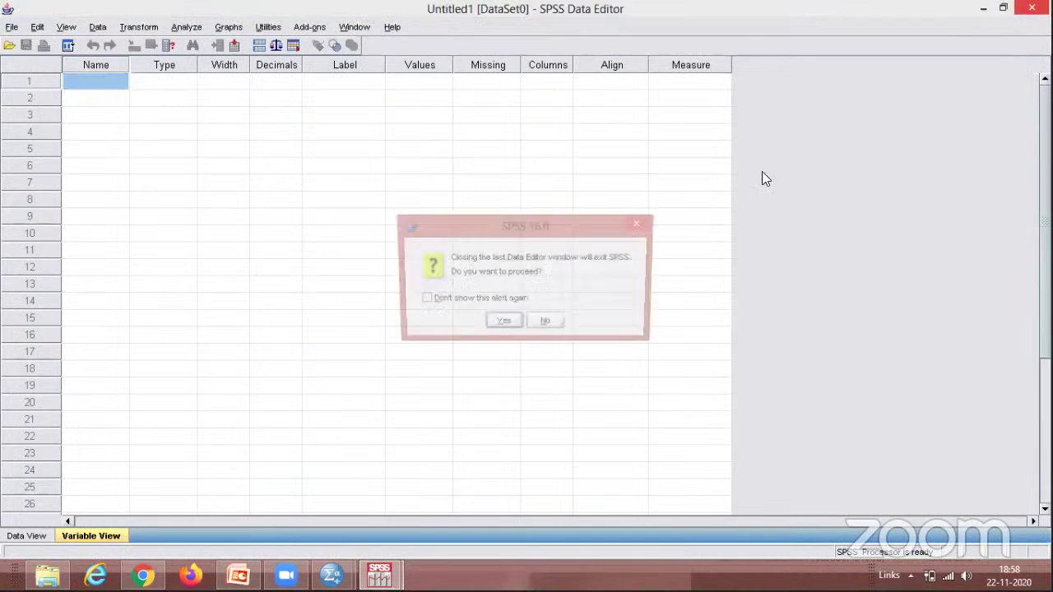
click(502, 324)
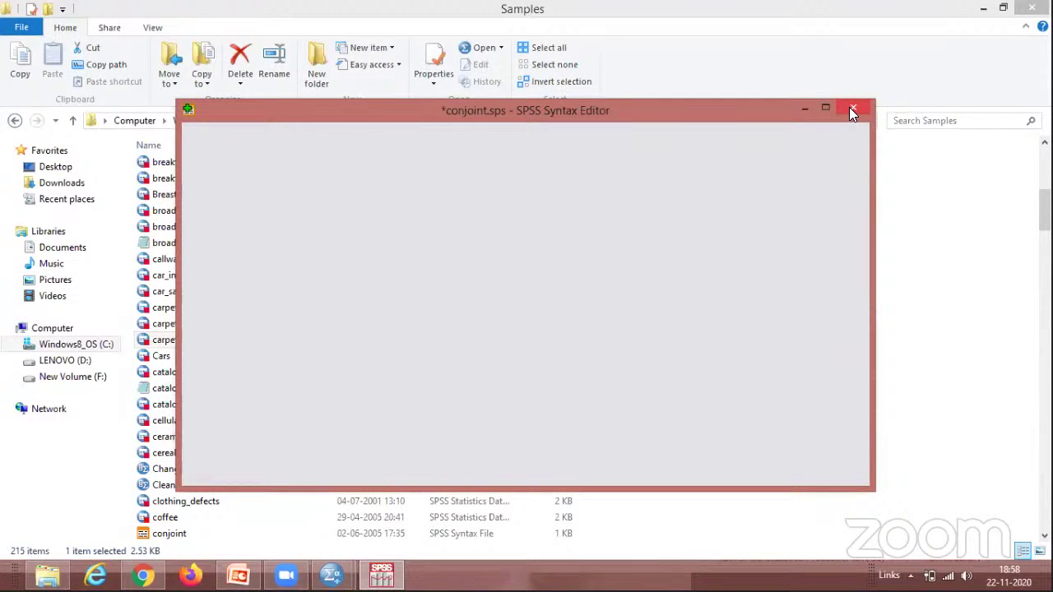
click(804, 106)
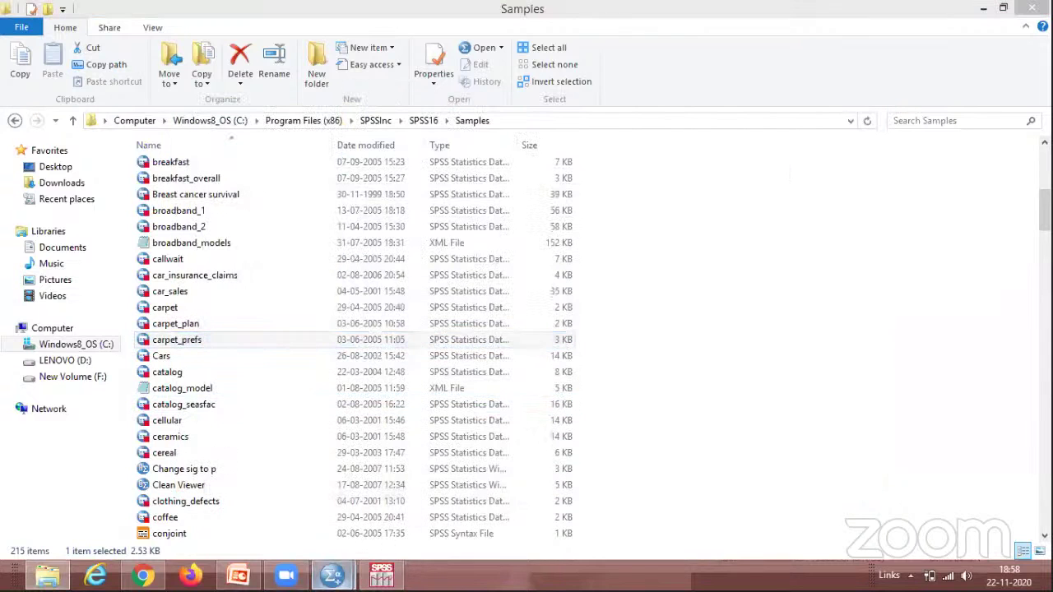
Switch to the carpet_plan.sav data in IBM SPSS Statistics and open the conjoint.sps syntax file from the Samples folder.
mouse_move(331, 574)
click(275, 518)
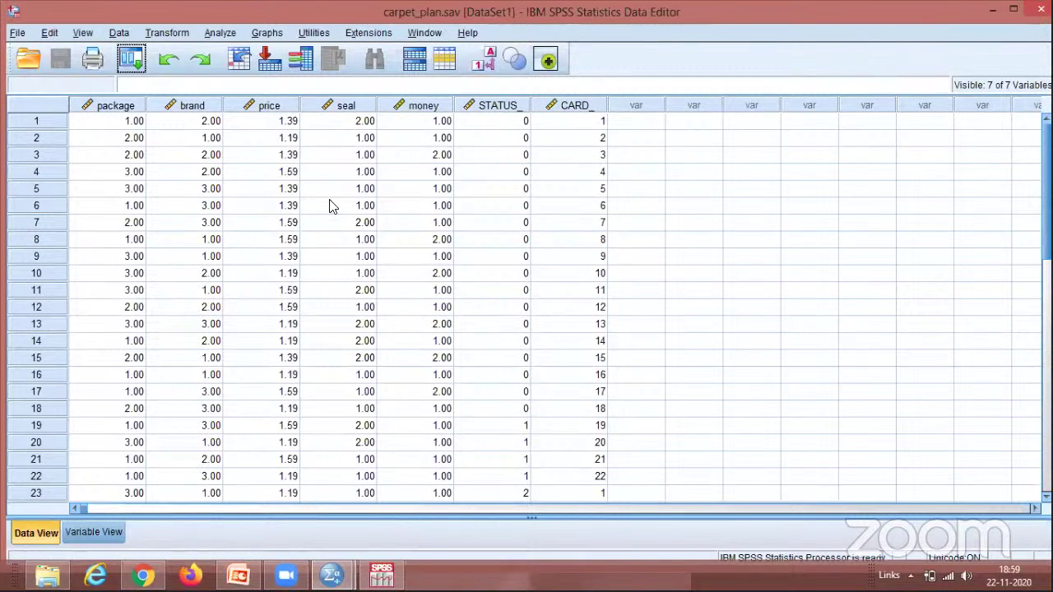
click(17, 34)
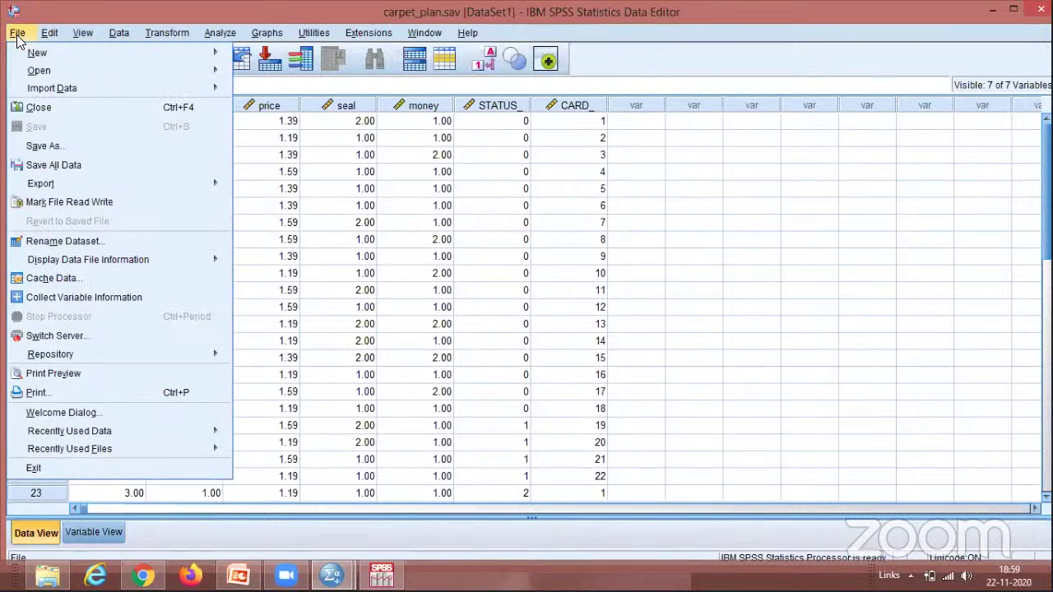
mouse_move(209, 71)
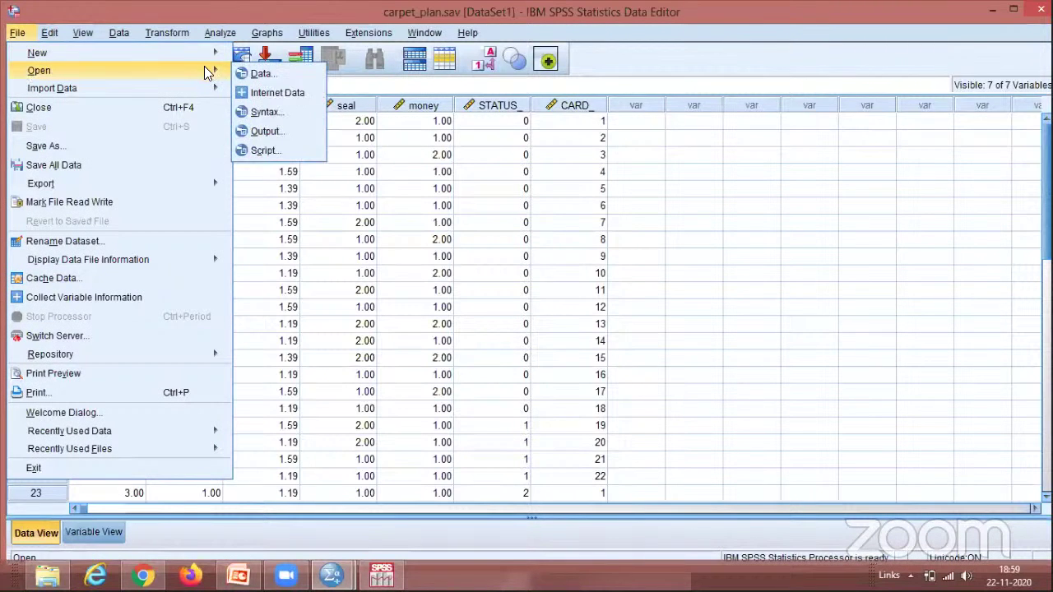
click(289, 112)
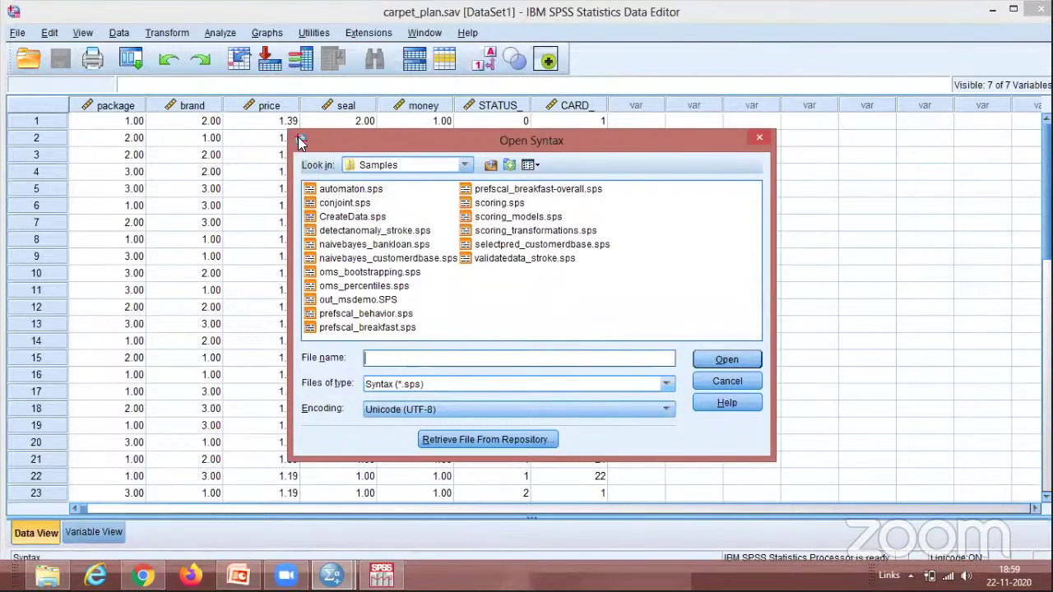
click(360, 209)
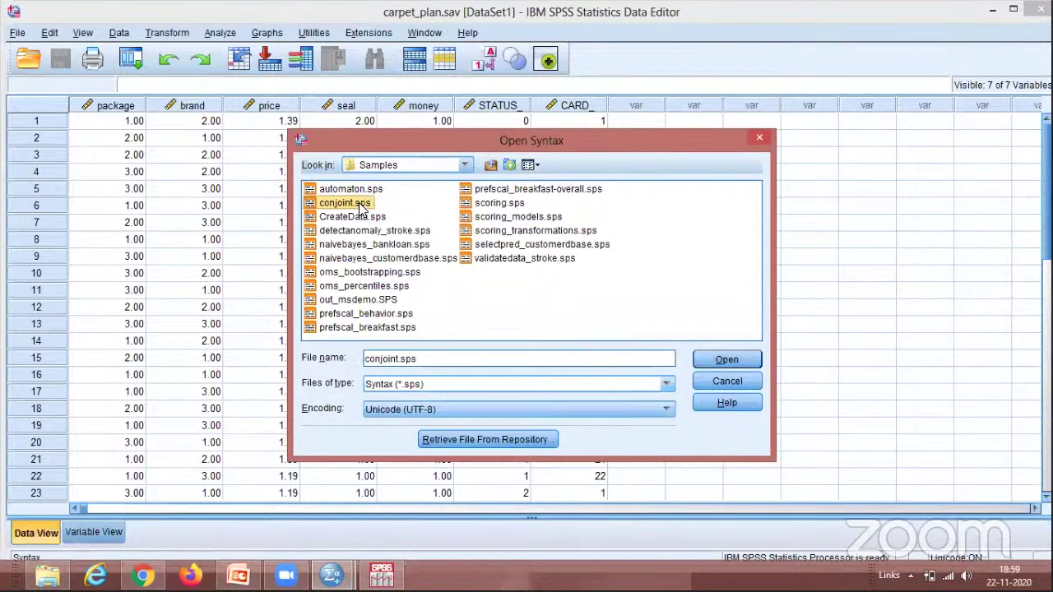
click(714, 363)
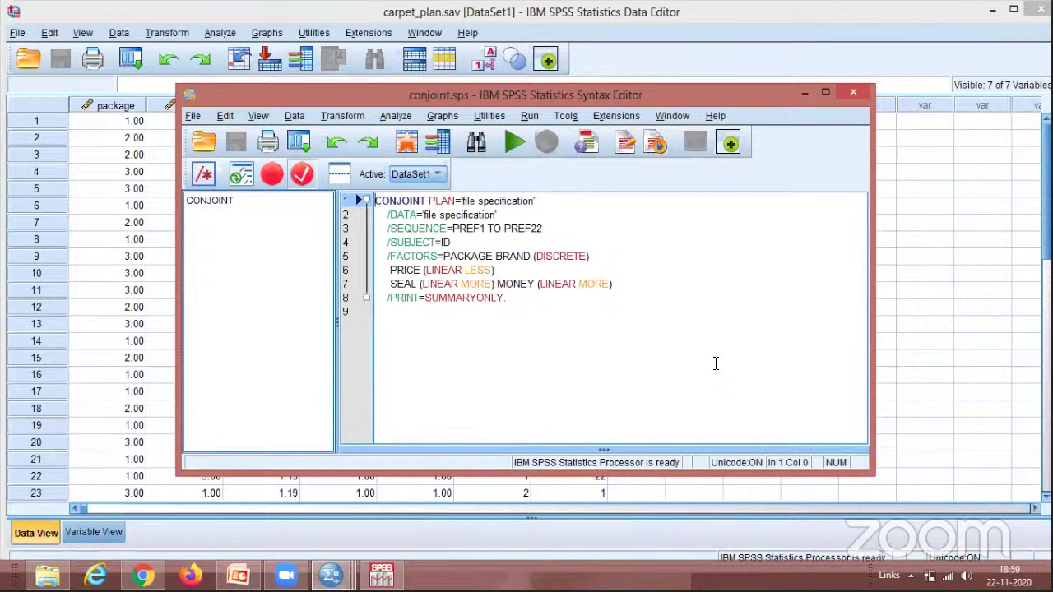
Try to close the leftover SPSS 16 syntax window.
mouse_move(337, 580)
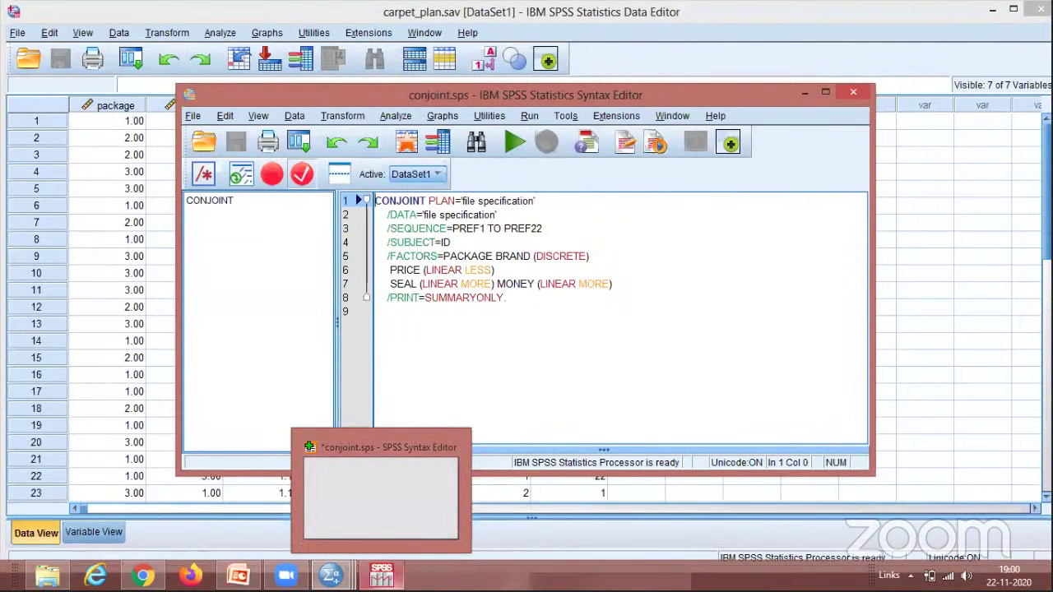
right_click(381, 576)
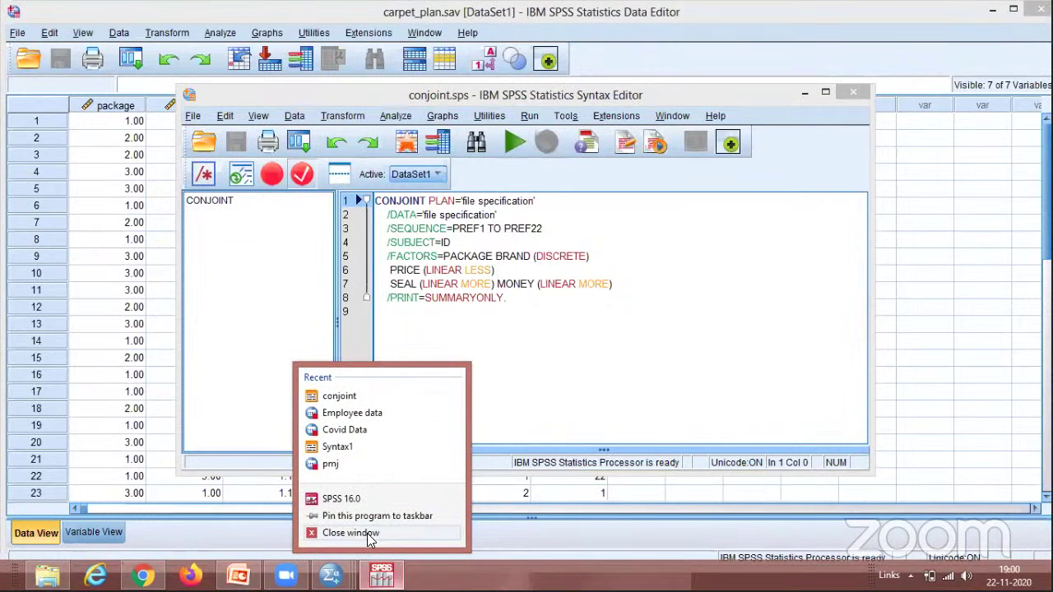
click(368, 537)
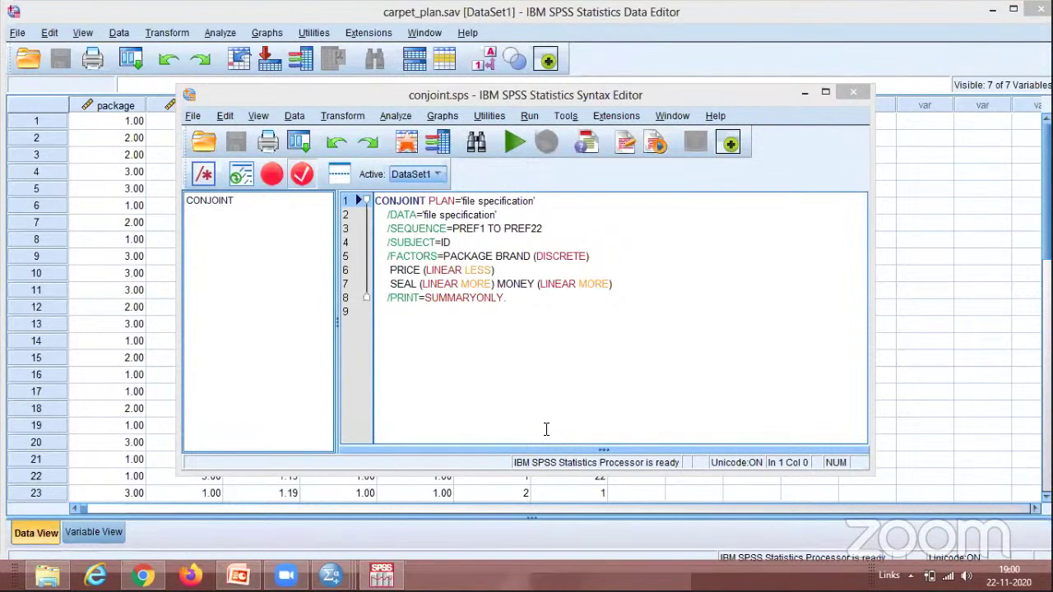
Delete the 'file specification' placeholder text of the PLAN subcommand in conjoint.sps, keeping the single quotes.
click(532, 205)
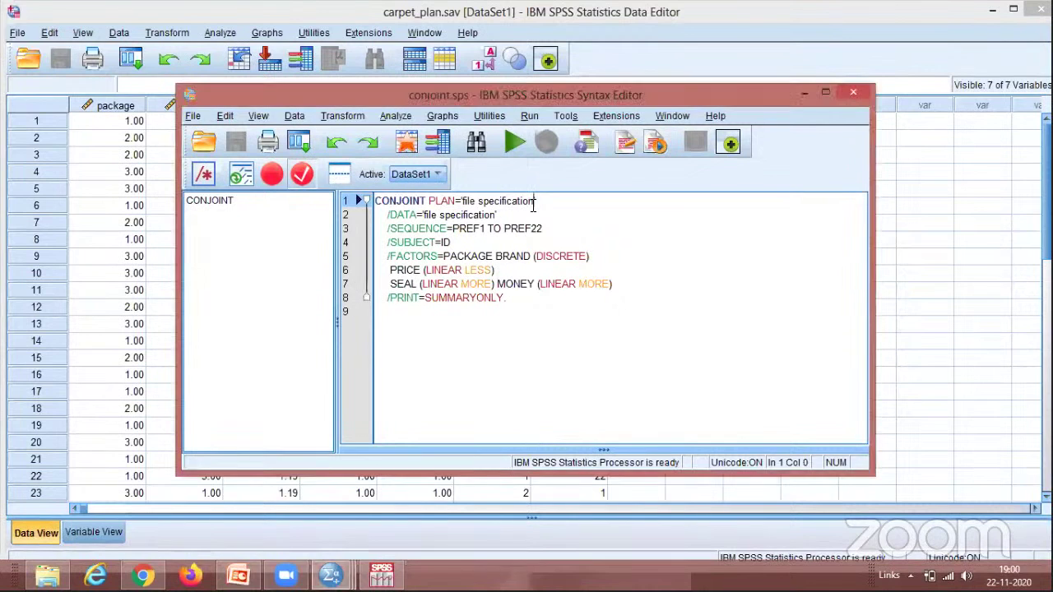
key(BackSpace)
key(BackSpace)
key(BackSpace)
key(BackSpace)
key(BackSpace)
key(BackSpace)
key(BackSpace)
key(BackSpace)
key(BackSpace)
key(BackSpace)
key(BackSpace)
key(BackSpace)
key(BackSpace)
key(BackSpace)
key(BackSpace)
key(BackSpace)
key(BackSpace)
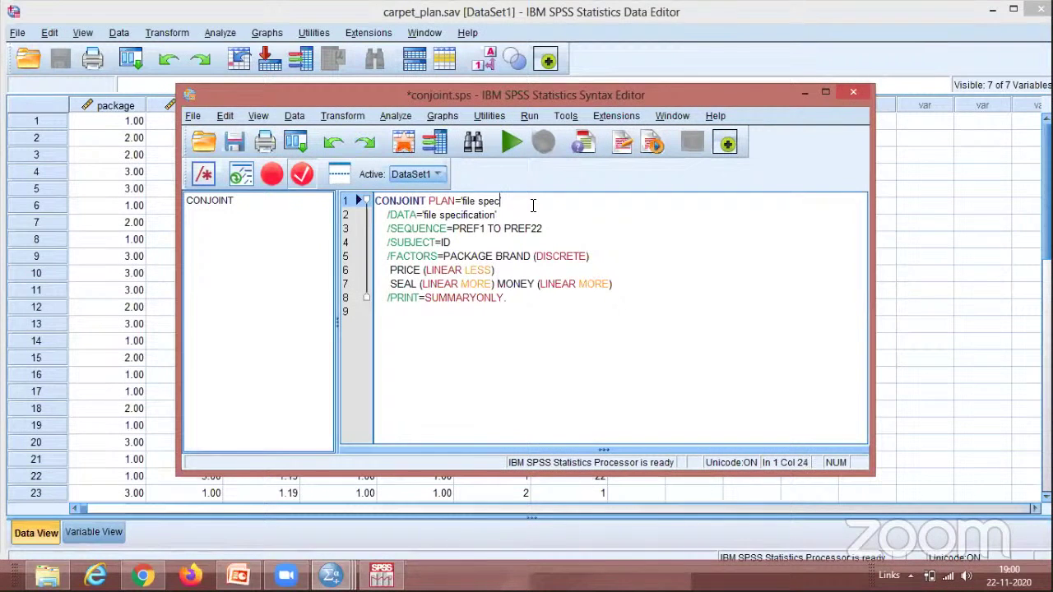
key(BackSpace)
key(BackSpace)
Copy the path of carpet_plan from the Samples folder into the PLAN subcommand and remove the extra double quotes around it.
click(48, 575)
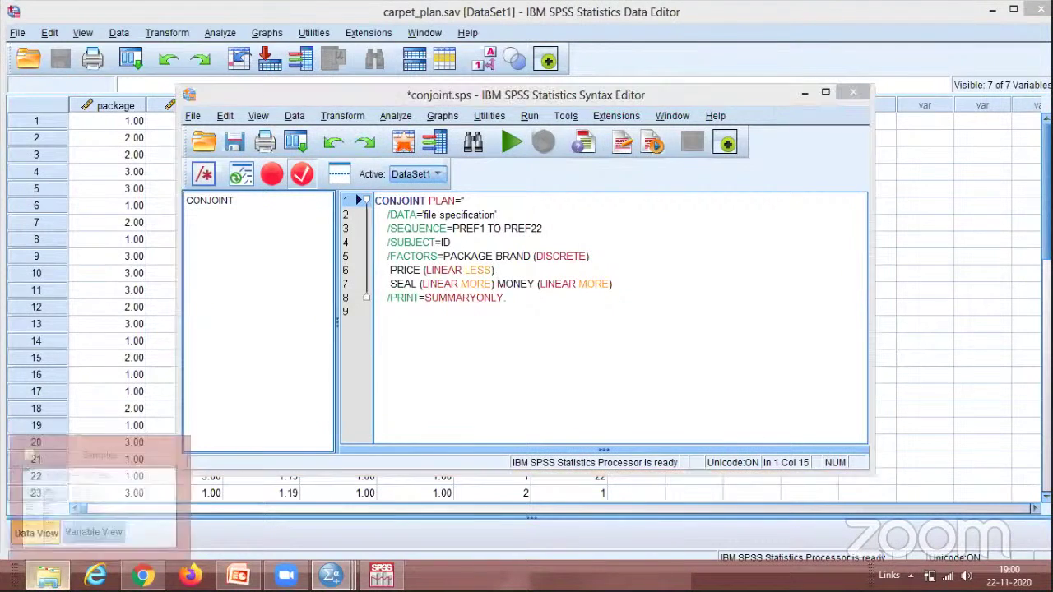
click(199, 323)
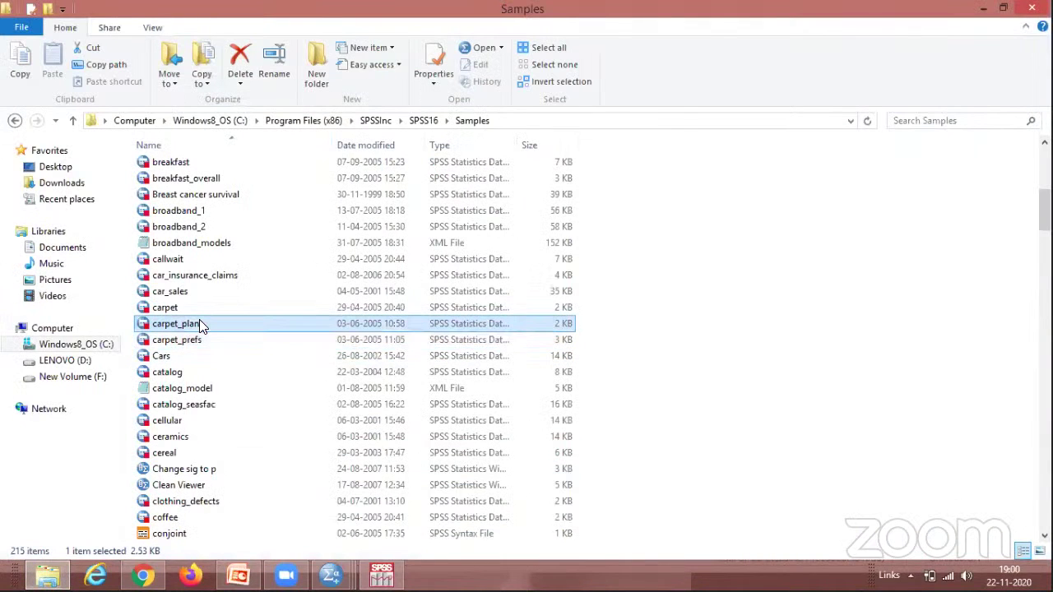
click(113, 64)
mouse_move(331, 574)
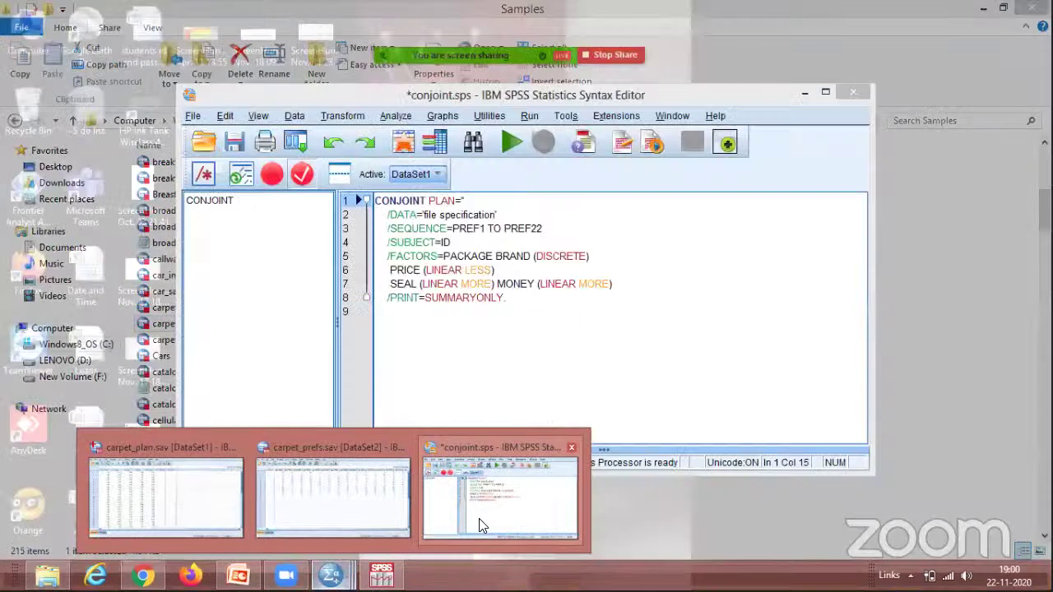
click(479, 518)
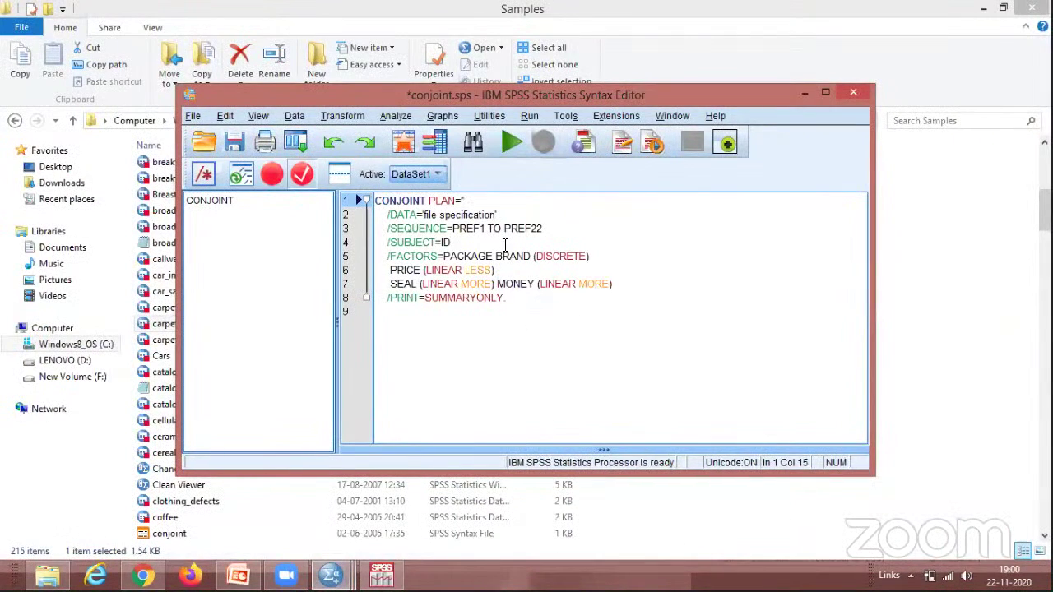
key(ctrl+v)
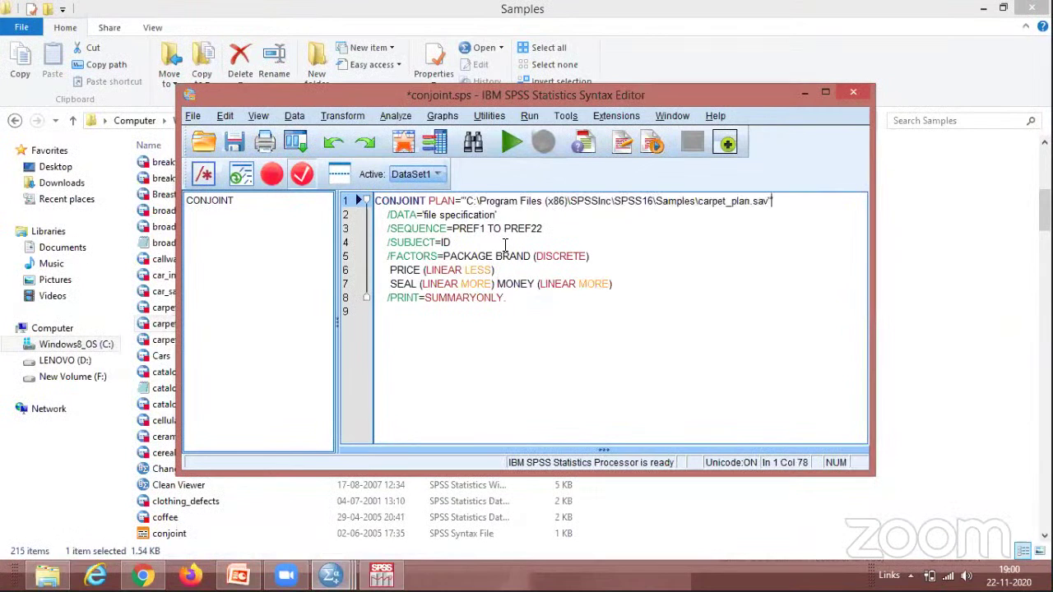
click(465, 200)
key(BackSpace)
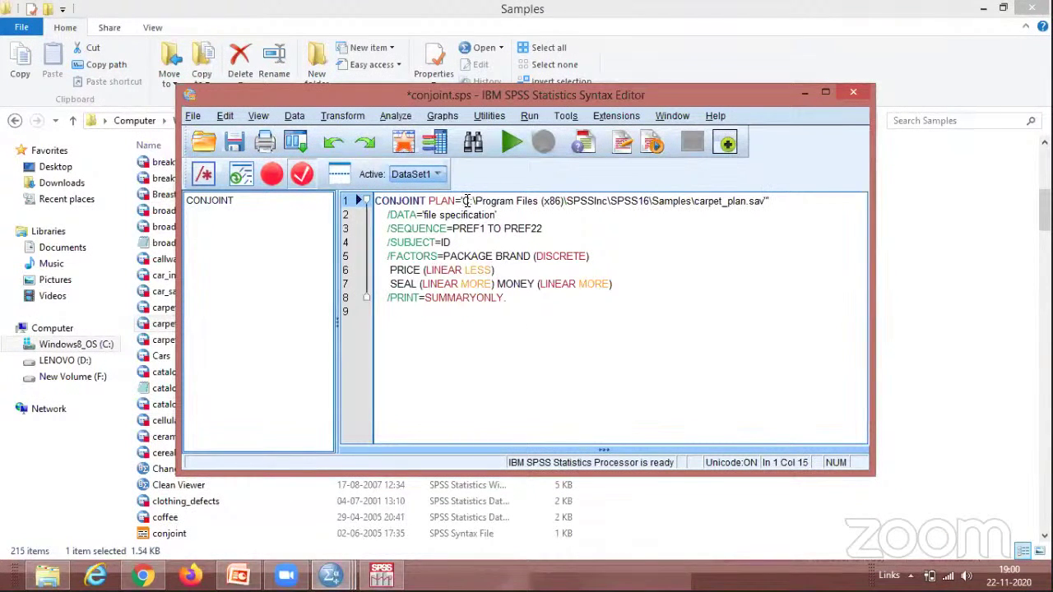
click(767, 201)
Delete the 'file specification' placeholder text of the DATA subcommand, keeping the single quotes.
click(497, 215)
key(BackSpace)
key(BackSpace)
key(BackSpace)
key(BackSpace)
key(BackSpace)
key(BackSpace)
key(BackSpace)
key(BackSpace)
key(BackSpace)
key(BackSpace)
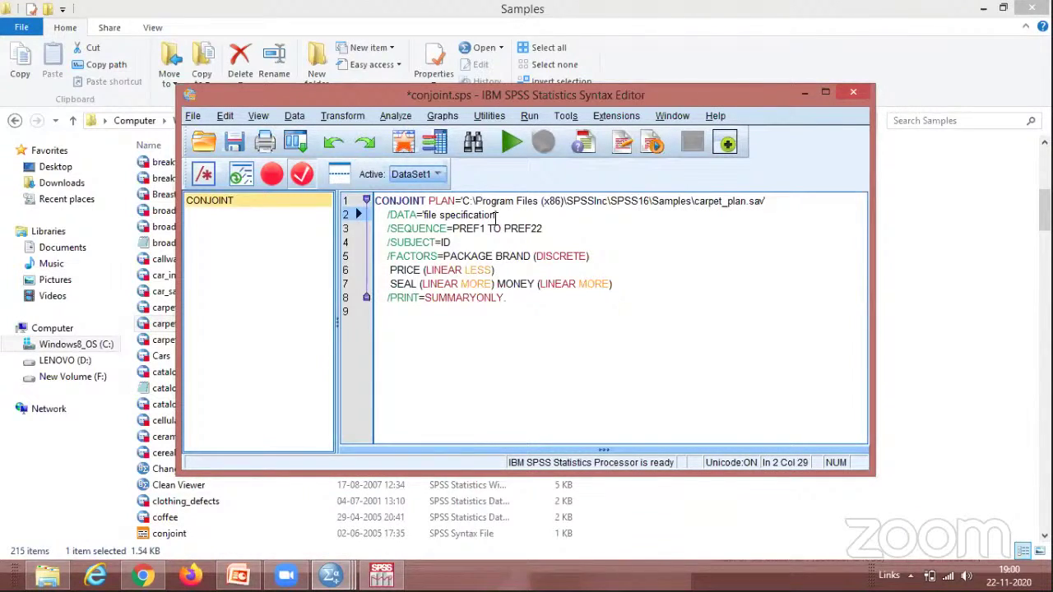
key(BackSpace)
key(BackSpace)
key(BackSpace)
key(BackSpace)
key(BackSpace)
key(BackSpace)
key(BackSpace)
key(BackSpace)
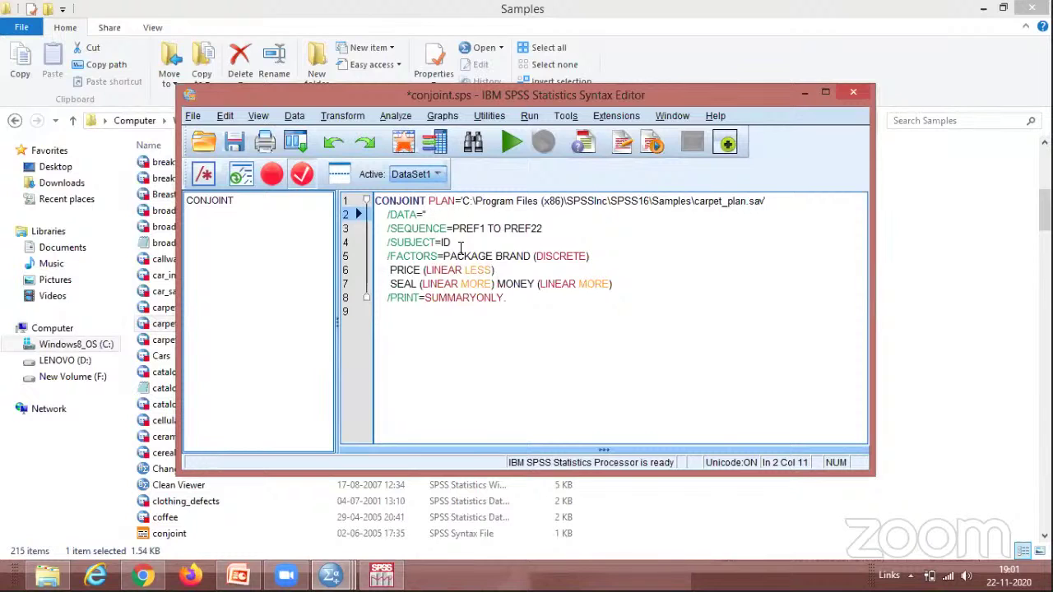
Copy the path of carpet_prefs from the Samples folder and paste it between the quotes of the DATA subcommand in conjoint.sps.
click(48, 575)
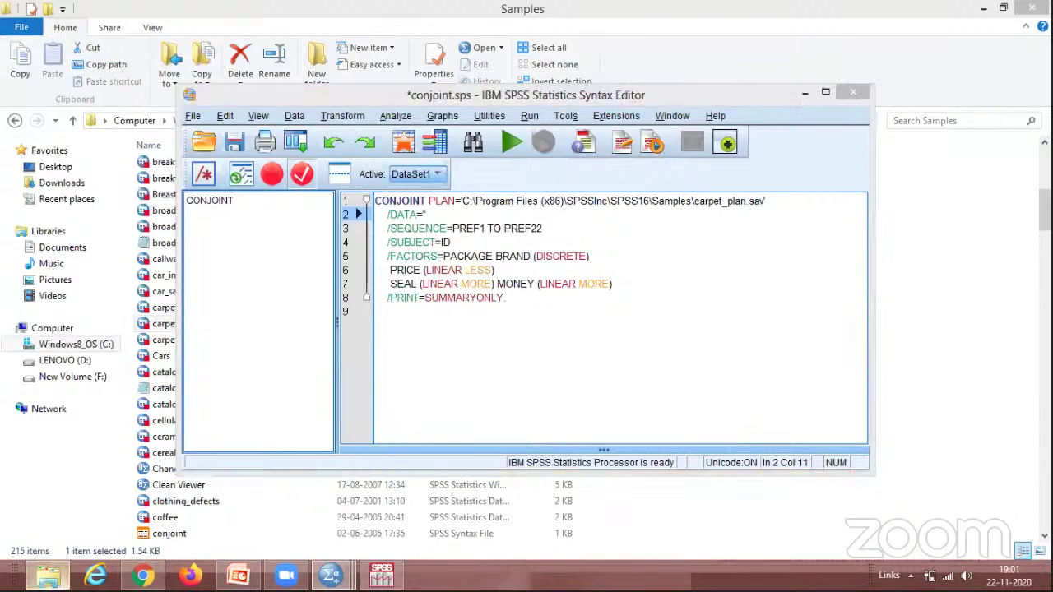
click(206, 347)
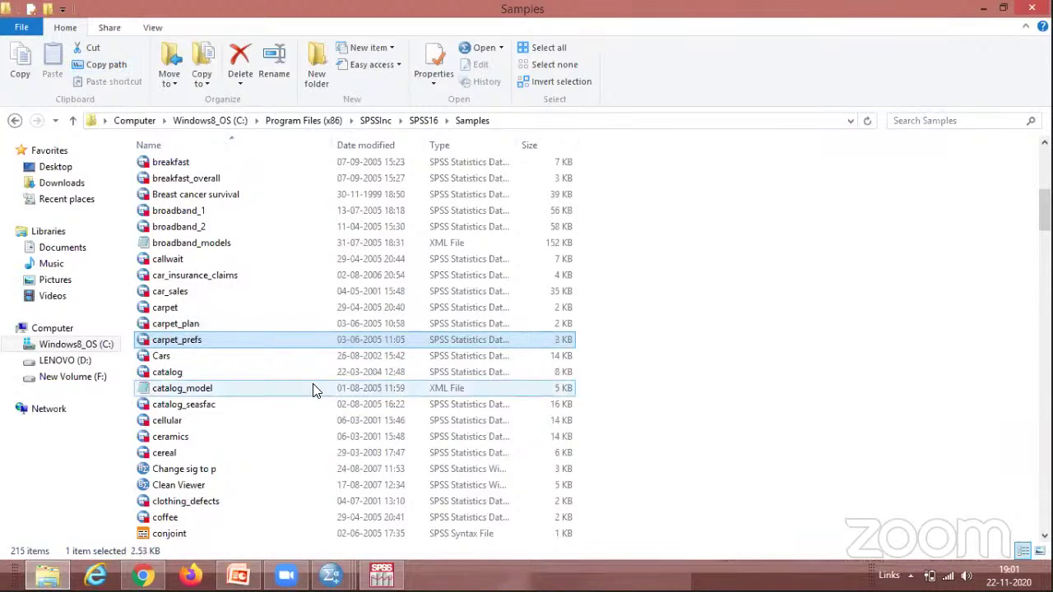
mouse_move(331, 576)
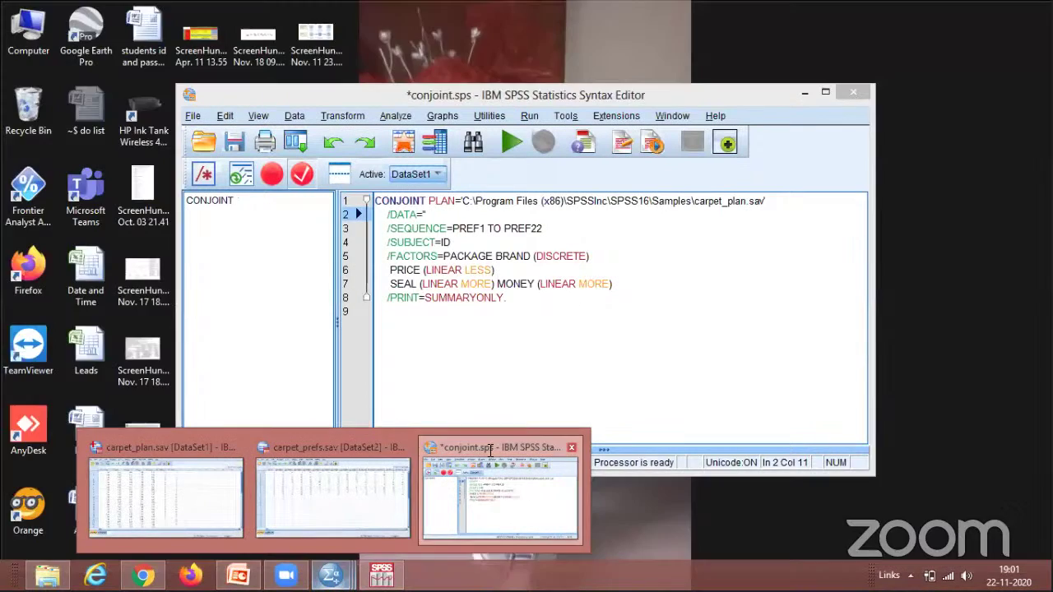
click(498, 485)
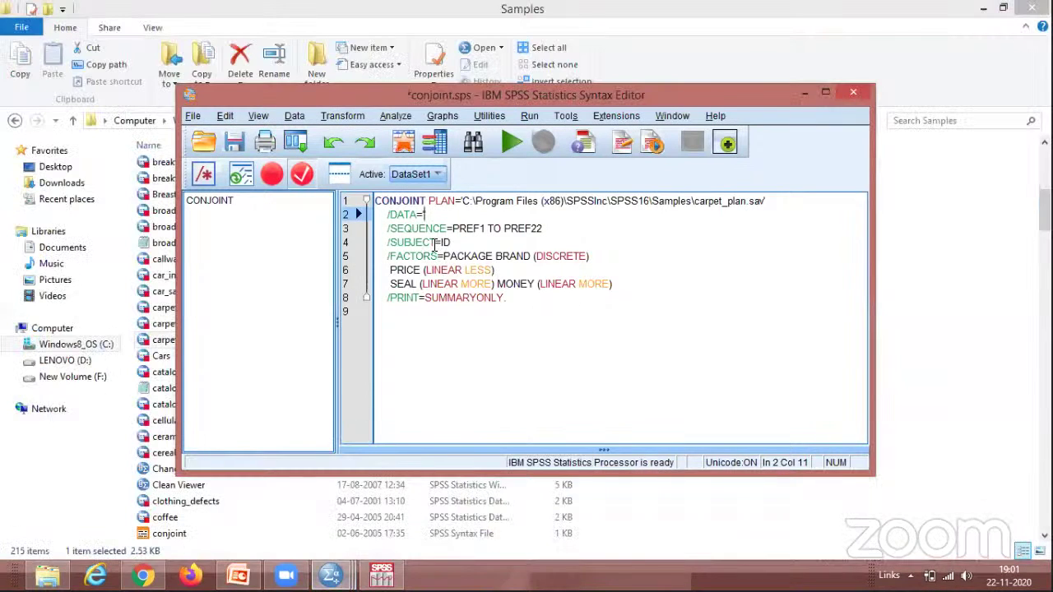
key(ctrl+v)
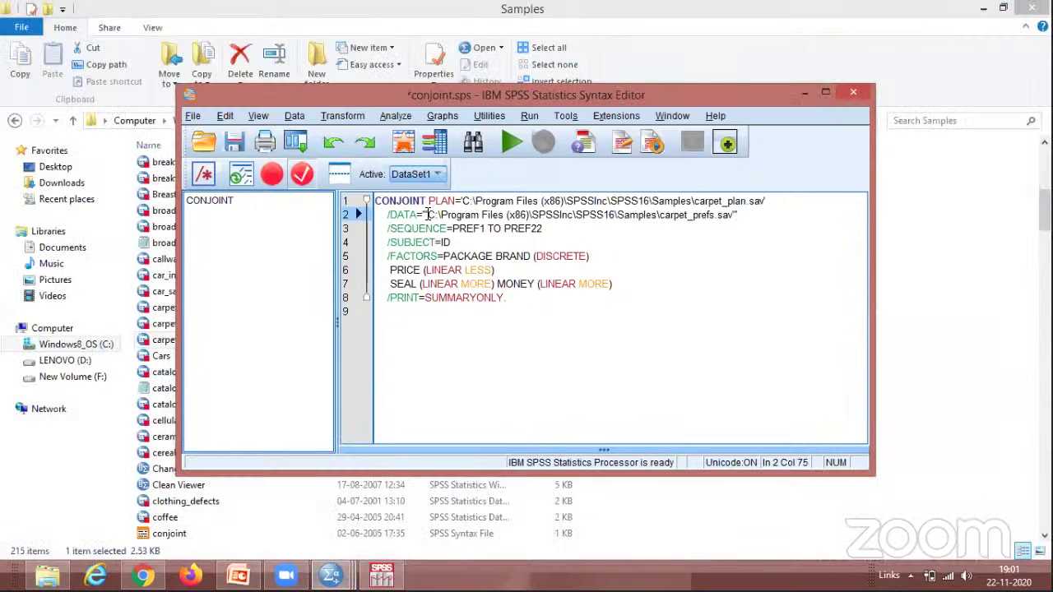
Remove the extra double quotes around the carpet_prefs path so that only single quotes enclose it.
click(427, 215)
key(BackSpace)
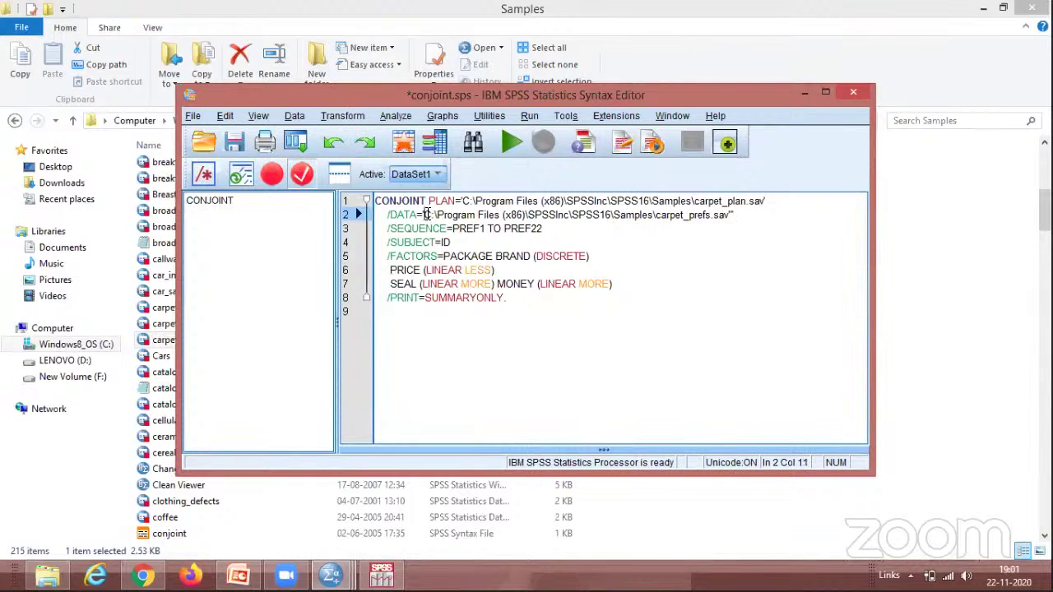
click(736, 216)
key(BackSpace)
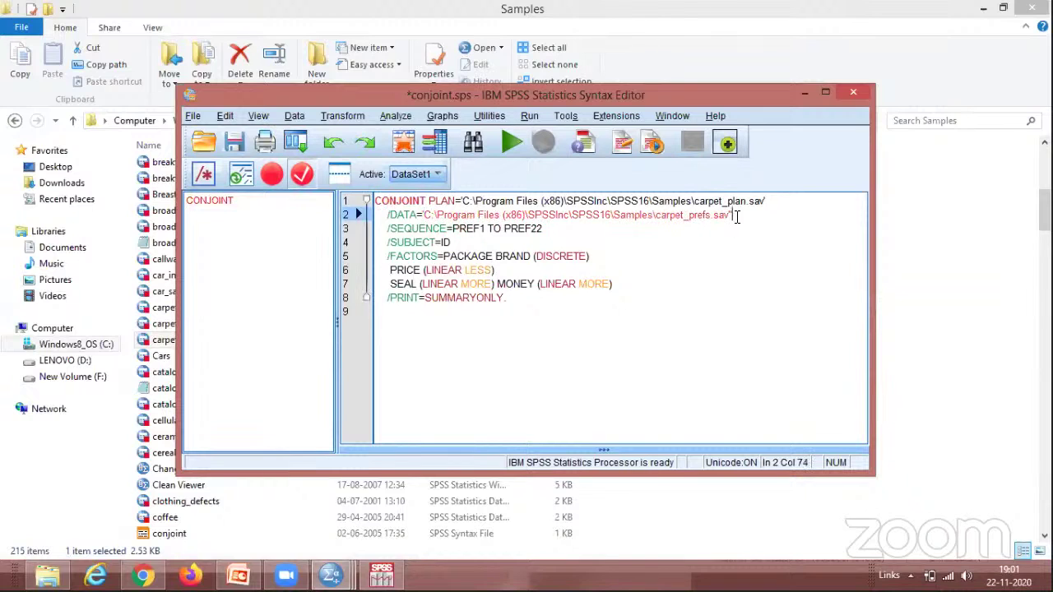
key(BackSpace)
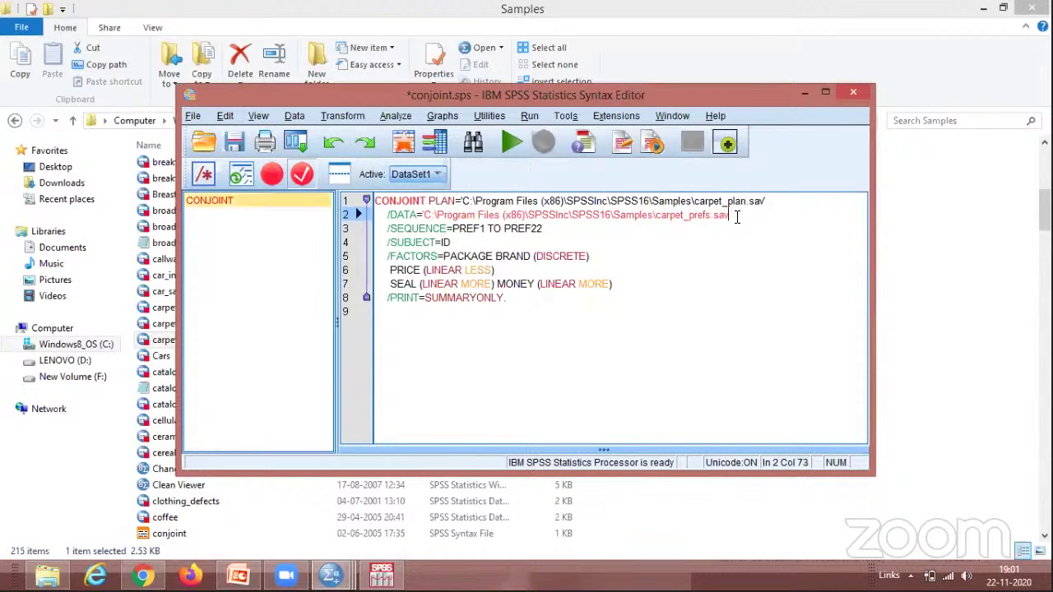
text(')
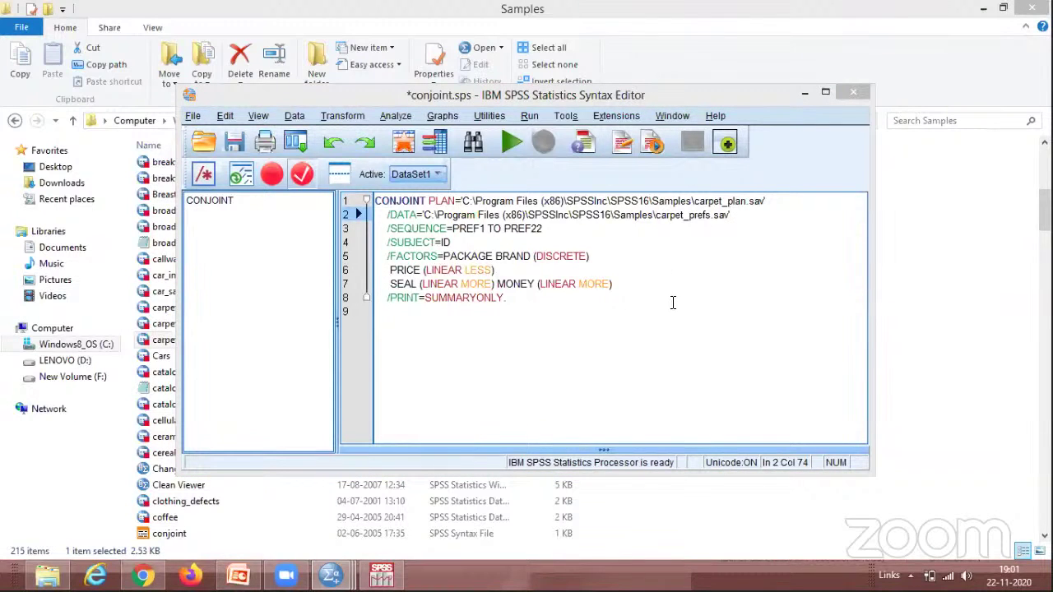
Select the whole CONJOINT syntax and run it.
click(508, 146)
click(532, 256)
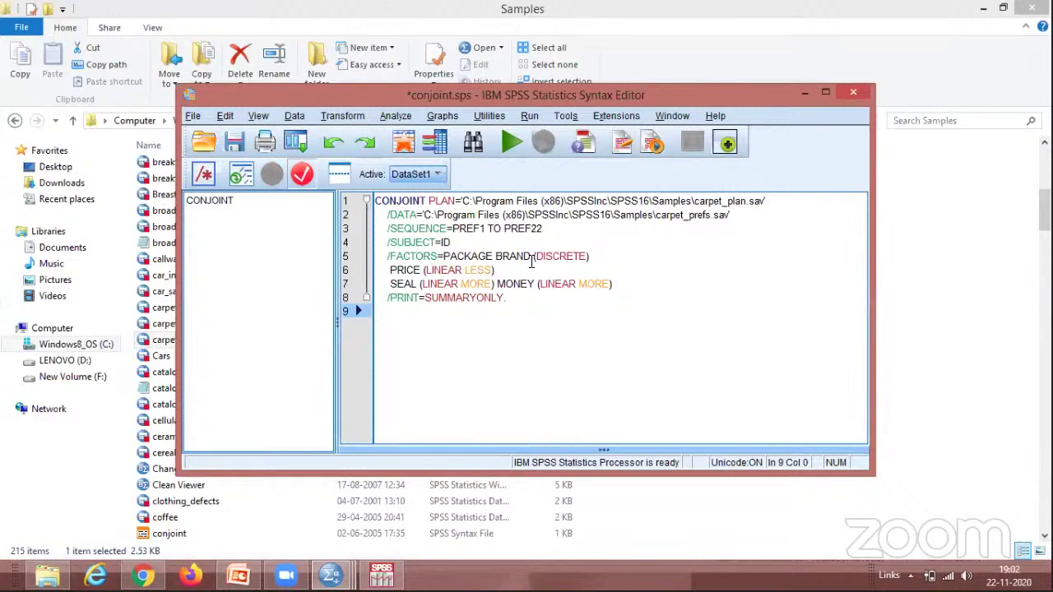
key(ctrl+a)
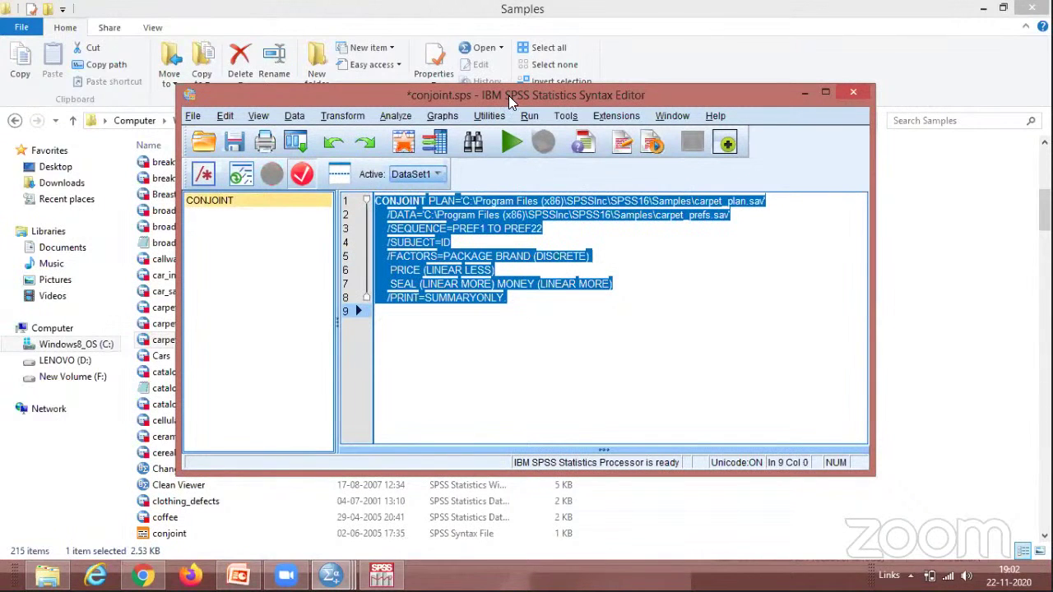
click(512, 145)
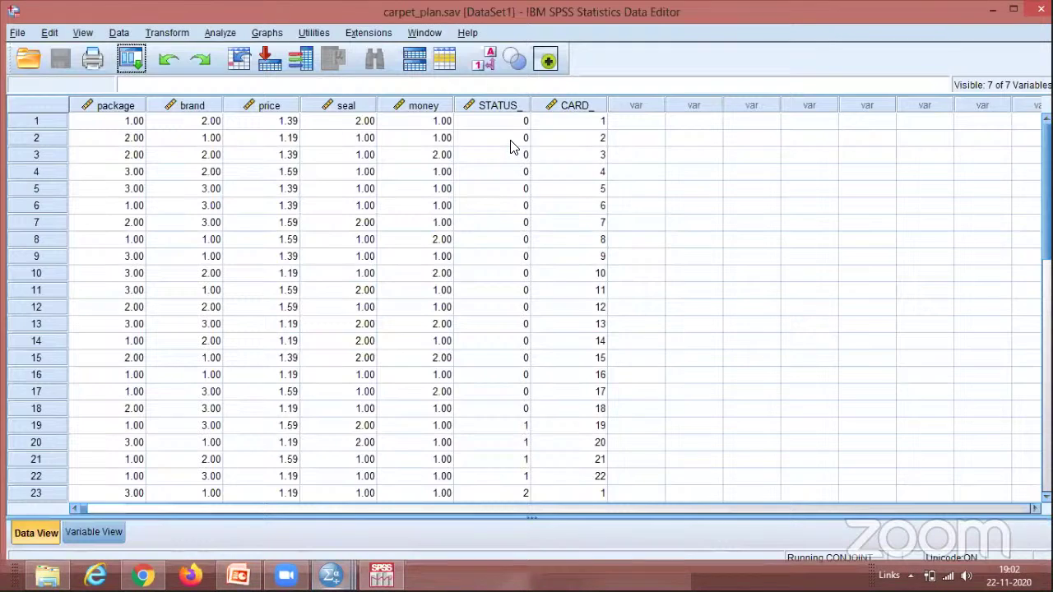
Open the Output2 viewer and examine the conjoint Model Description and Utilities tables.
mouse_move(337, 576)
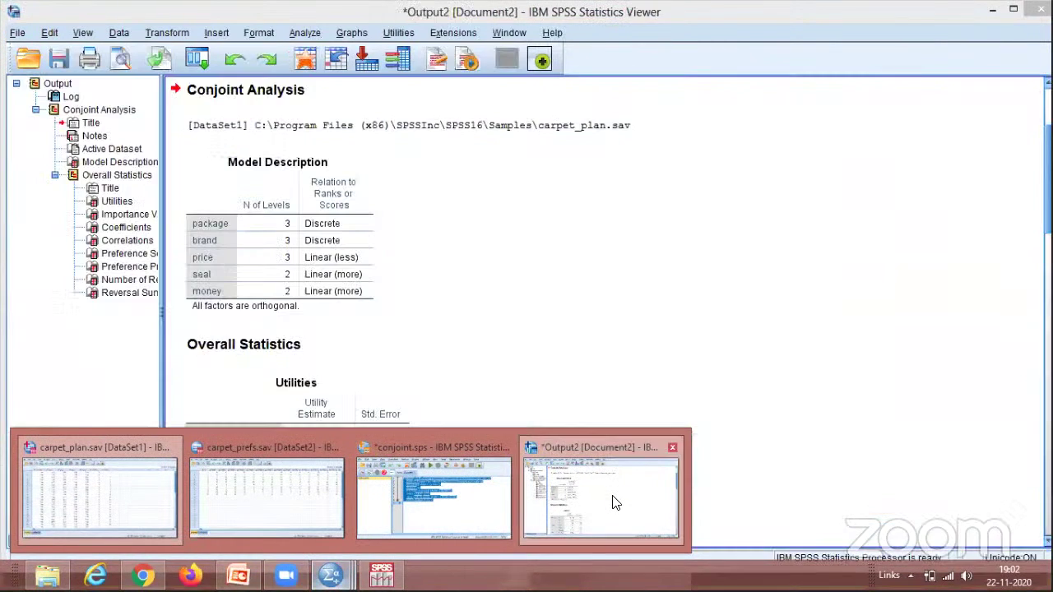
click(613, 500)
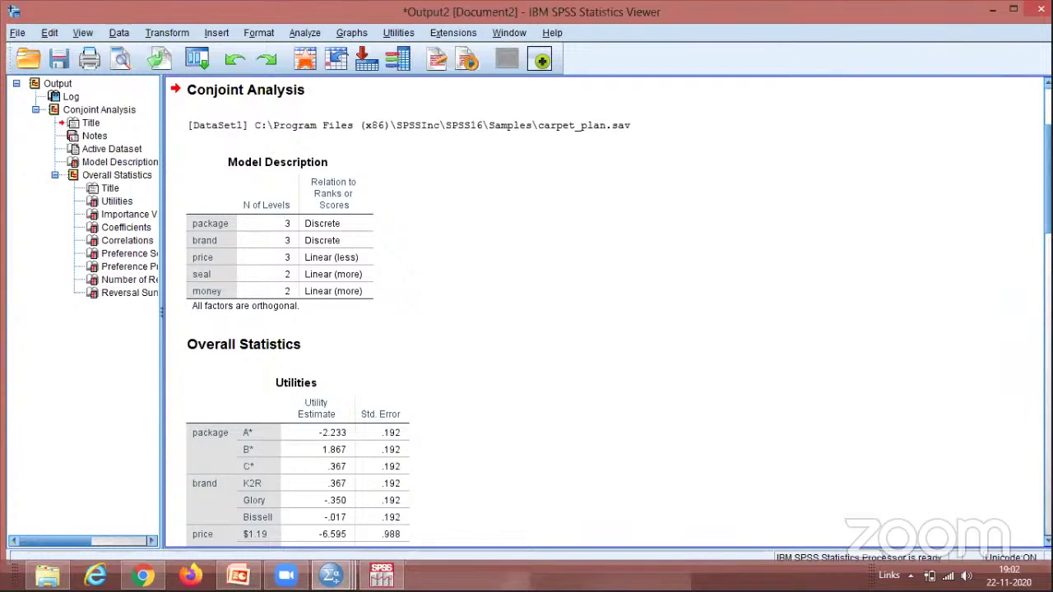
scroll(609, 315, down, 5)
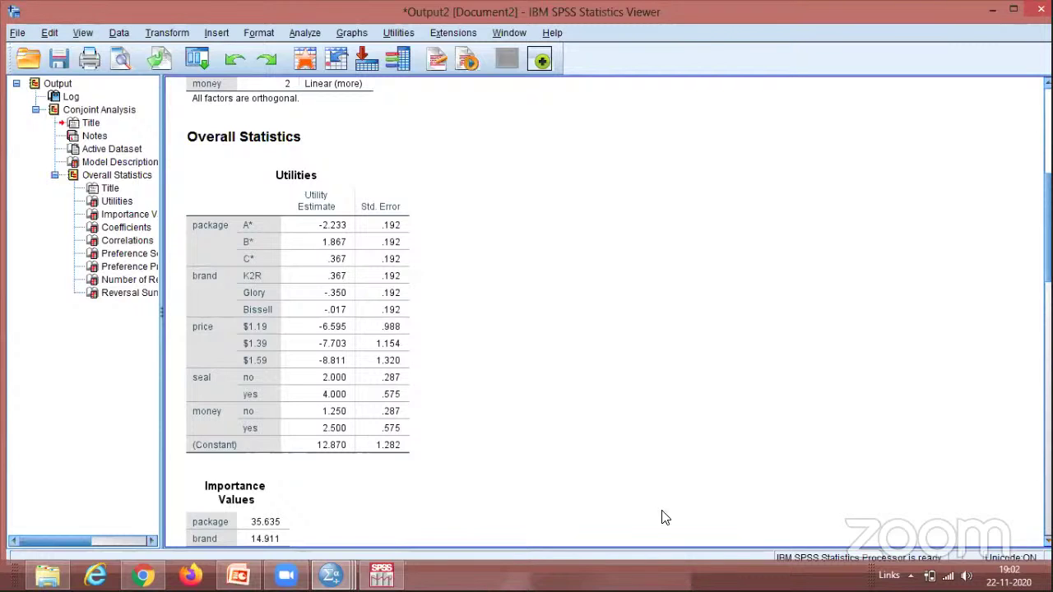
Switch to the Conjoint Analysis presentation in PowerPoint and show slide 60 with the Utilities table as a full-screen slide show.
click(238, 575)
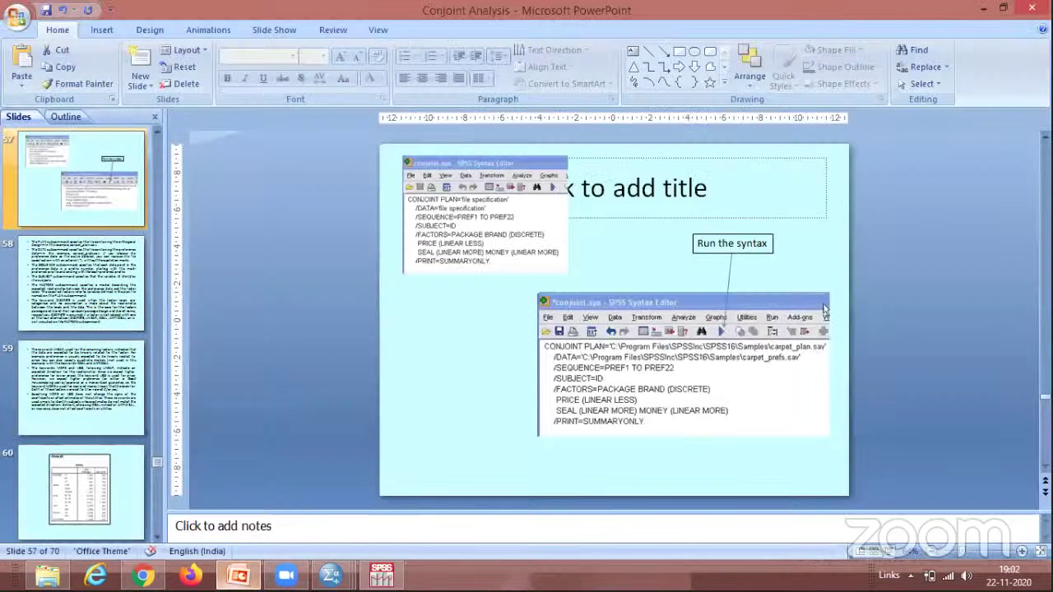
click(103, 486)
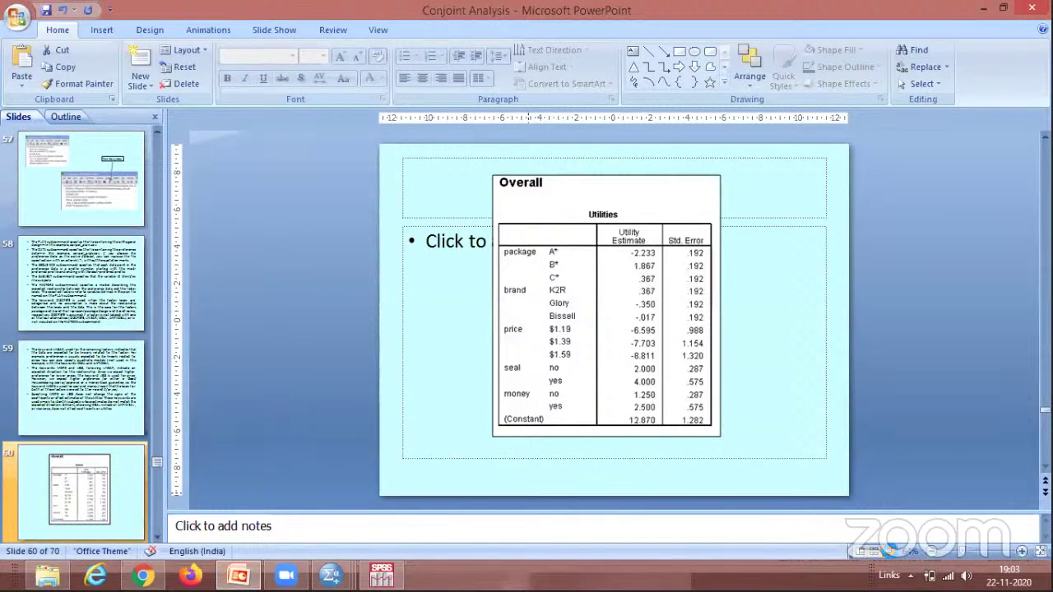
click(891, 552)
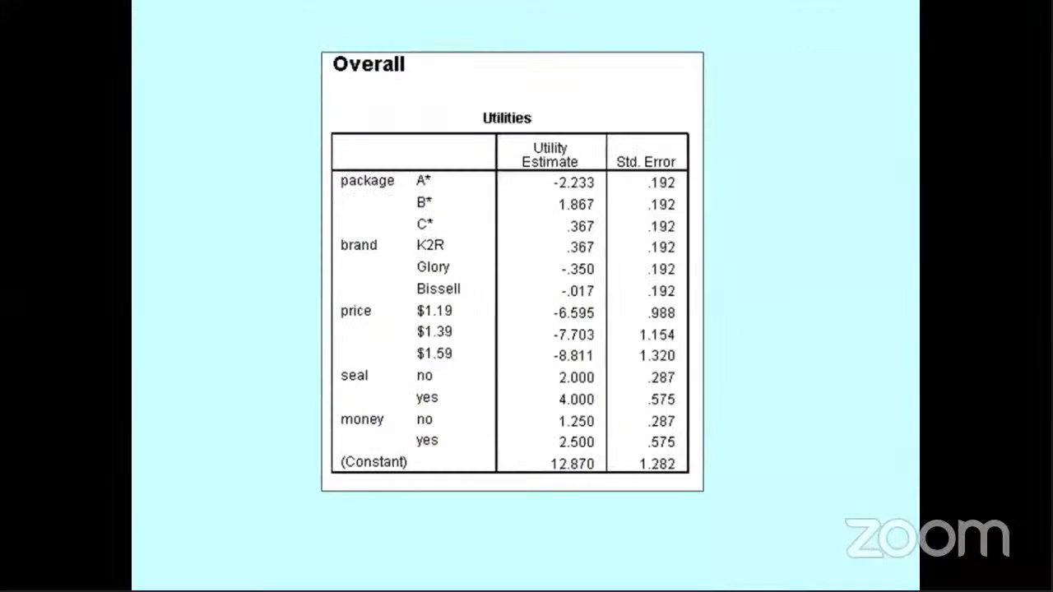
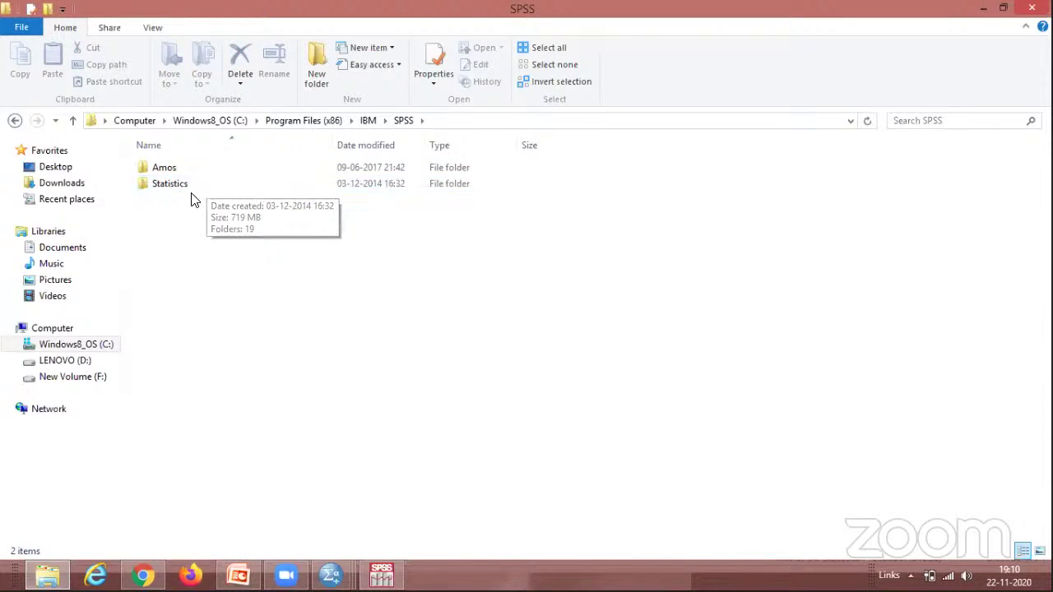
From the IBM SPSS program folder, open the Statistics\19\Samples\English subfolder.
double_click(194, 188)
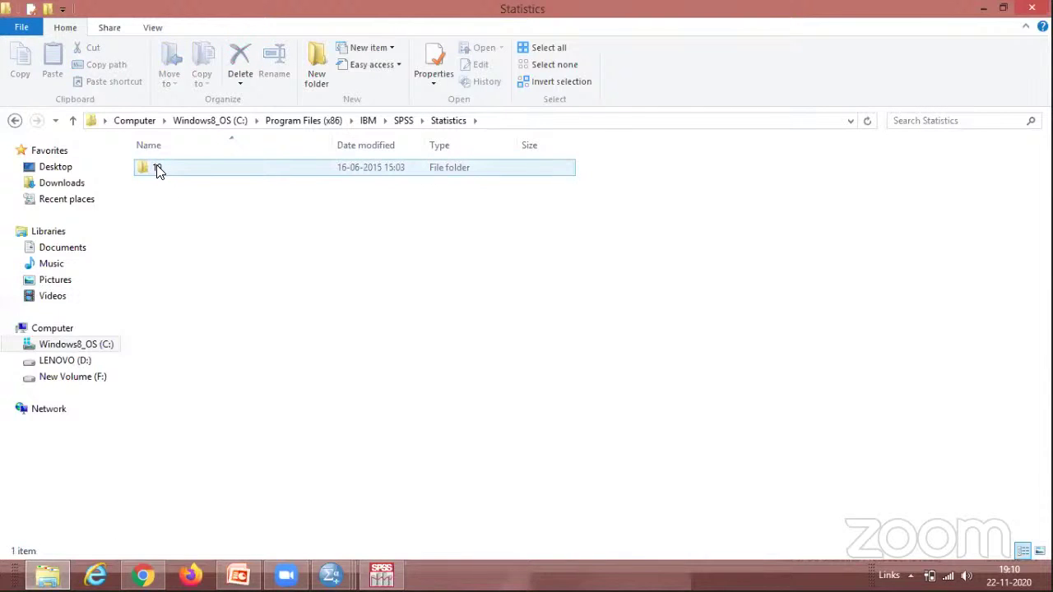
click(158, 169)
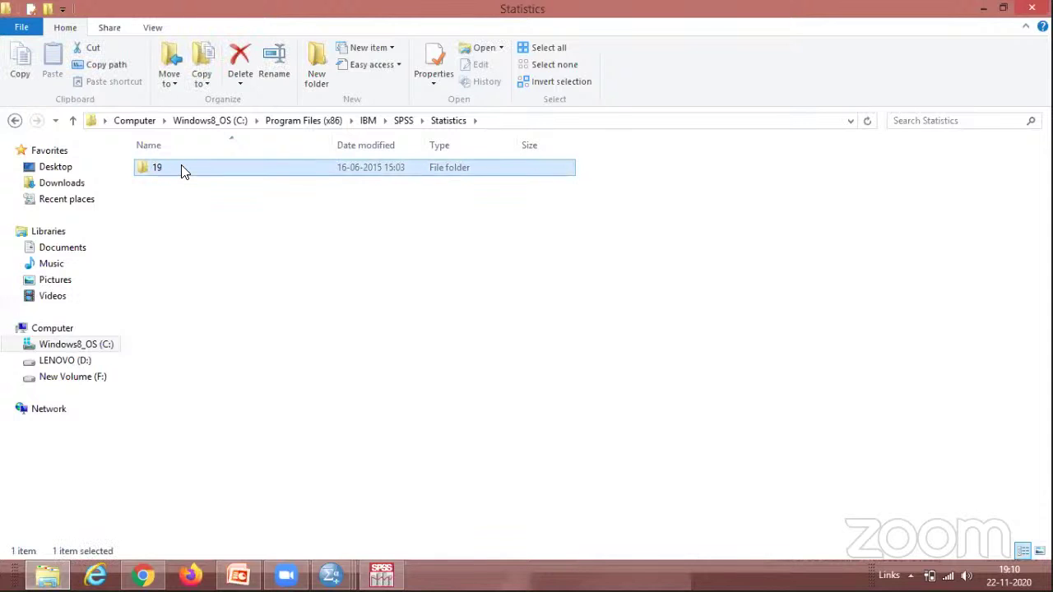
double_click(182, 170)
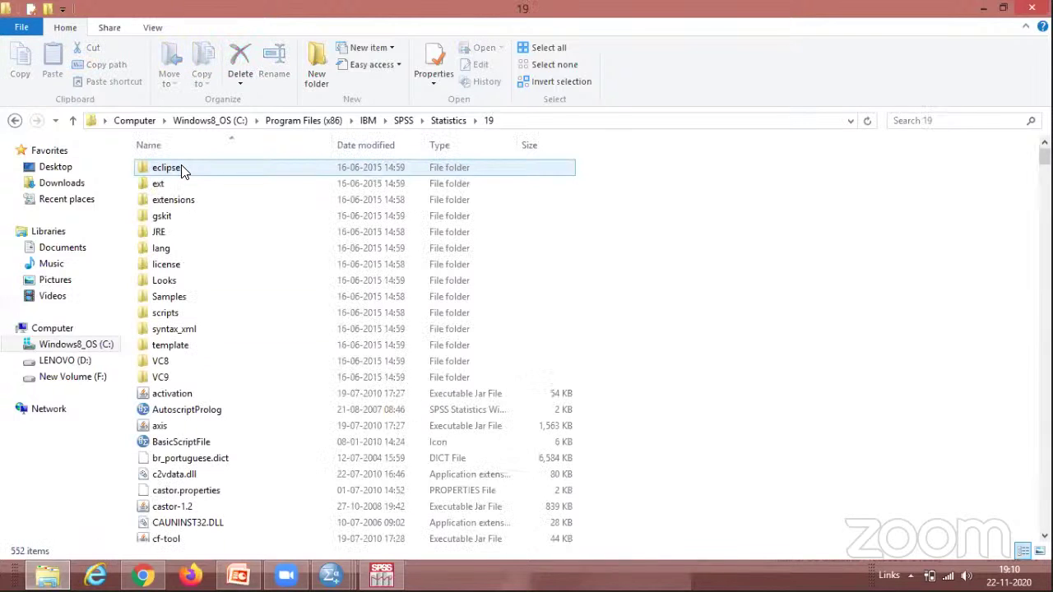
double_click(209, 298)
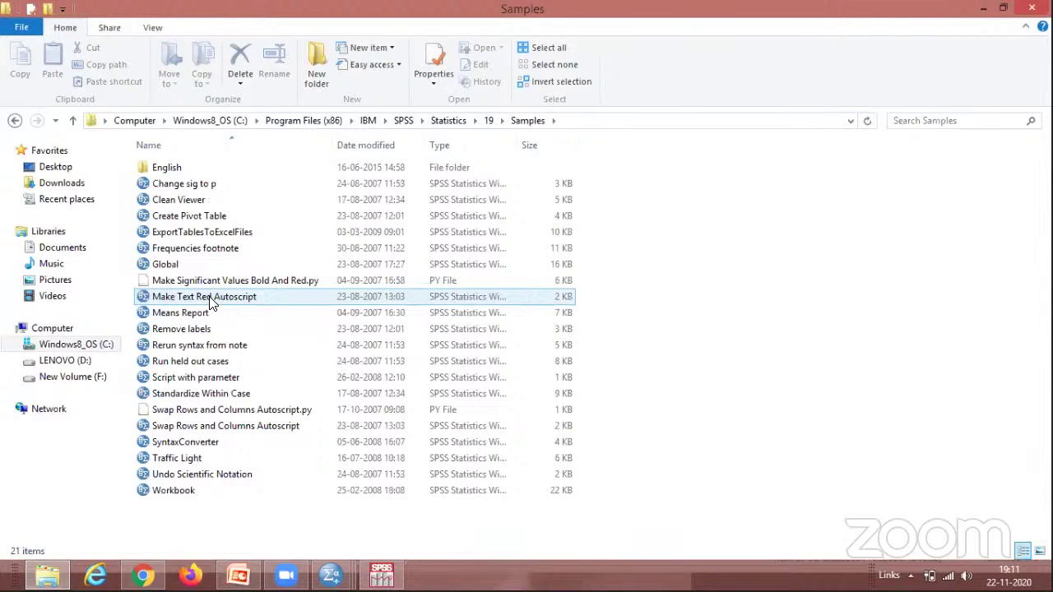
double_click(169, 167)
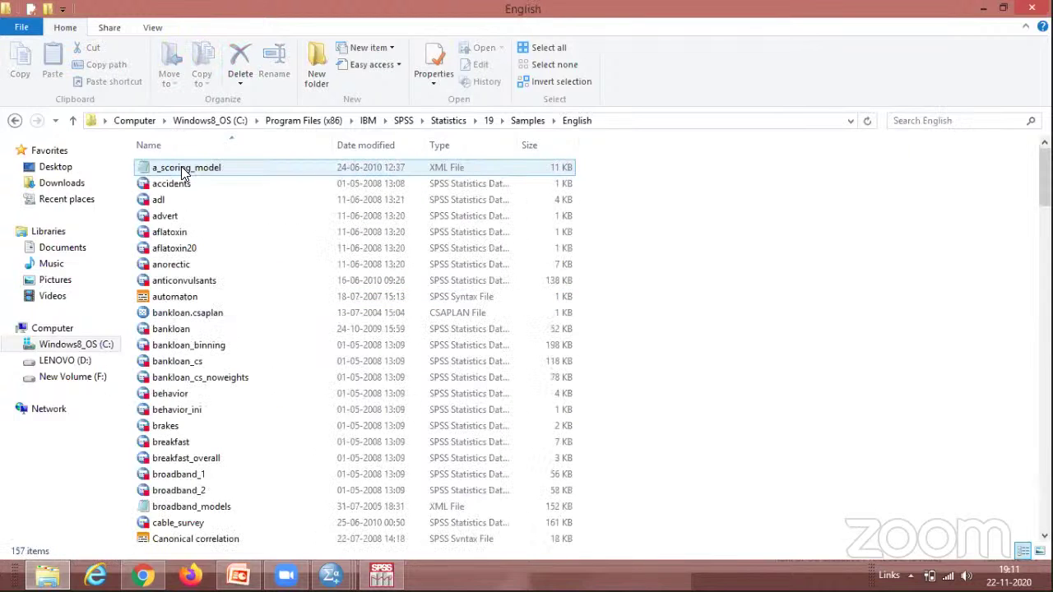
Go back up to the 19 folder and reopen its Samples\English subfolder.
click(71, 122)
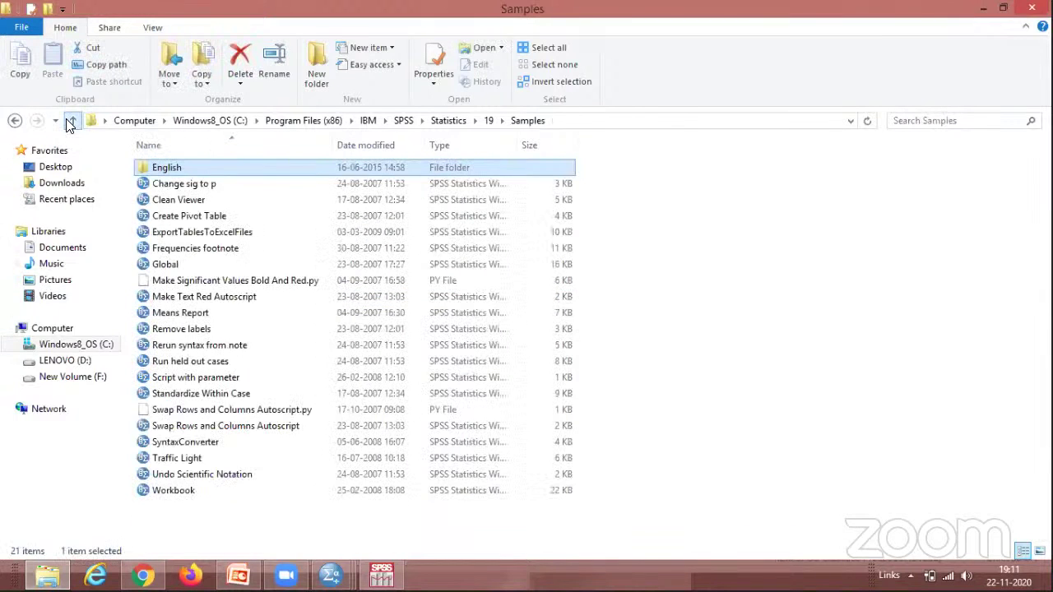
click(71, 121)
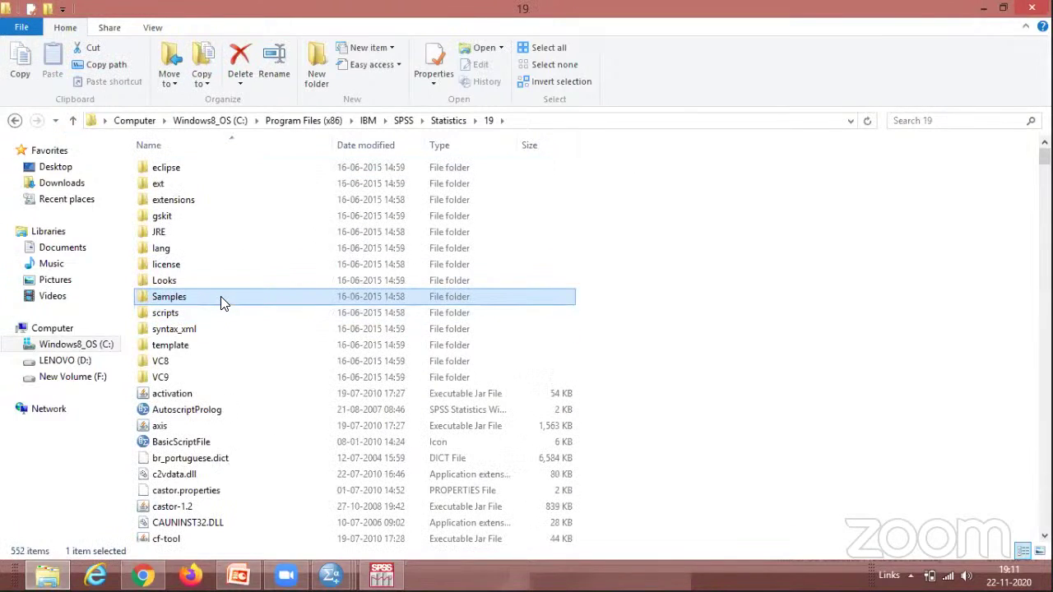
double_click(222, 301)
double_click(197, 178)
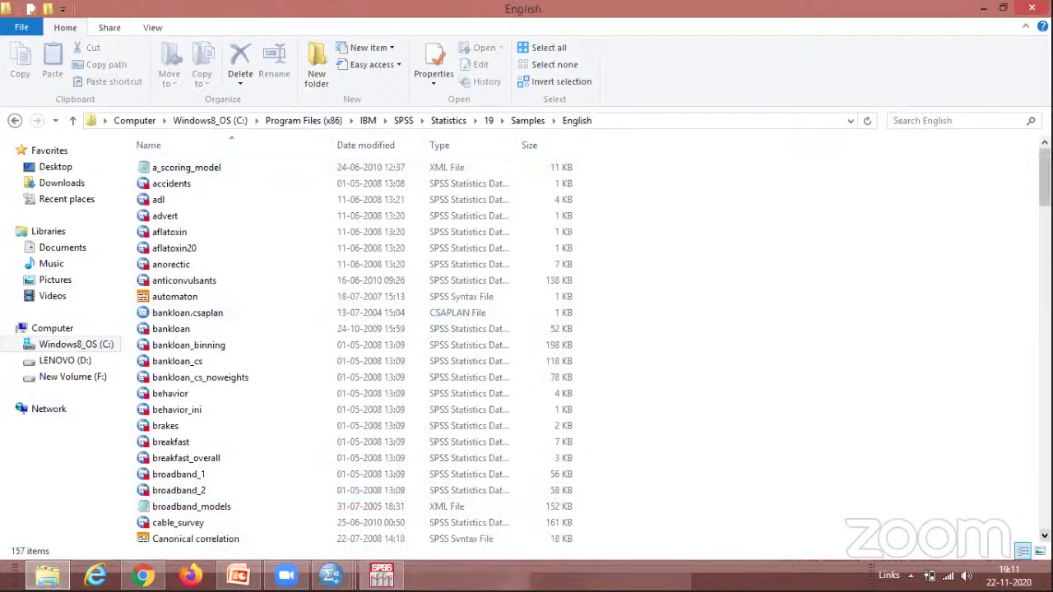
Locate the conjoint syntax file among the sample files in the English folder.
scroll(575, 345, down, 3)
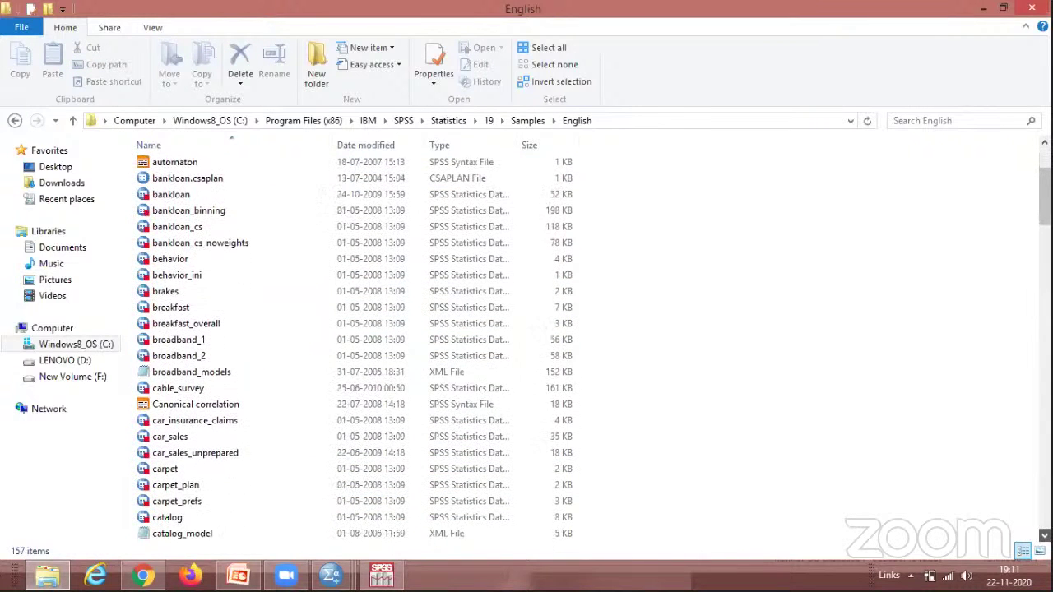
scroll(576, 346, down, 4)
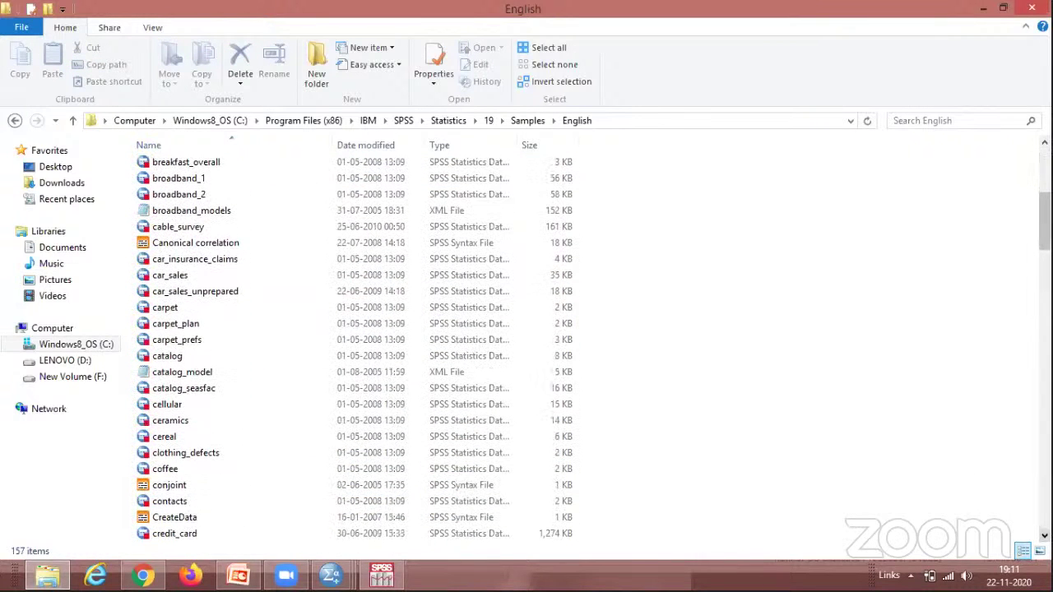
click(222, 490)
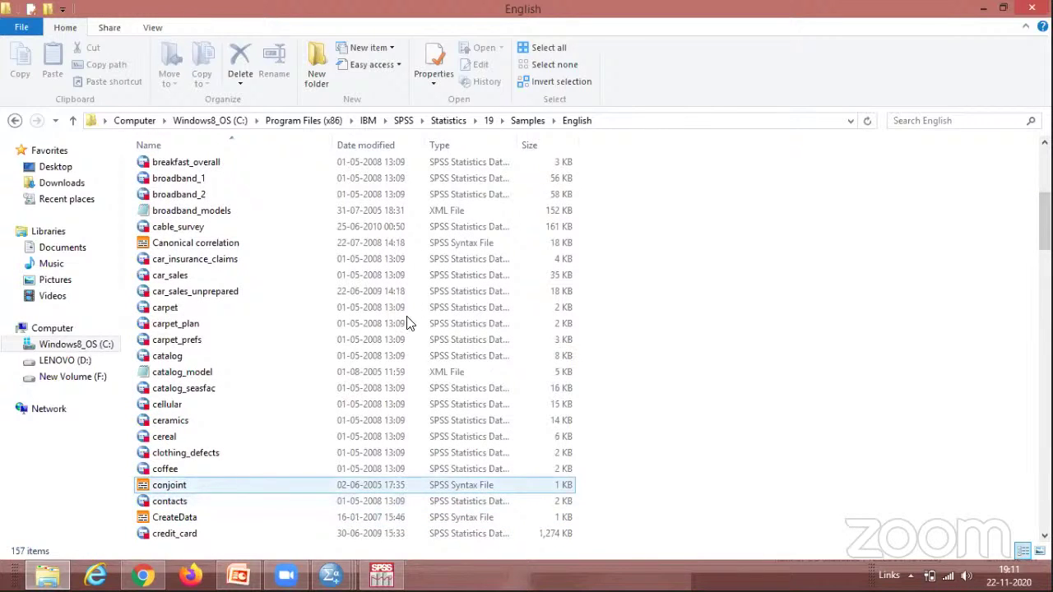
click(658, 256)
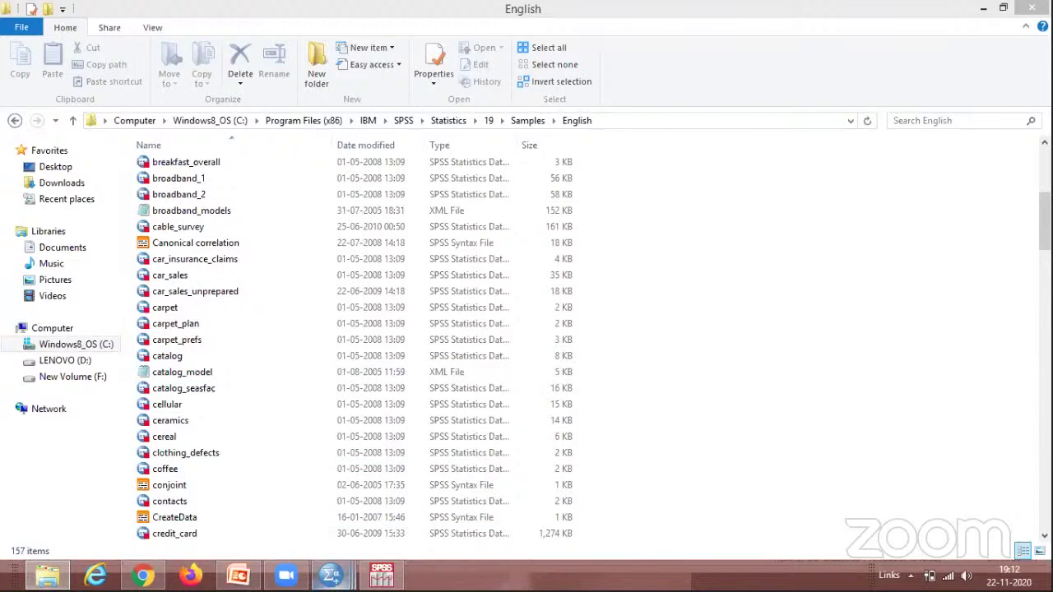
Switch to the carpet_plan data in SPSS Statistics and open the Descriptives dialog.
mouse_move(331, 574)
click(110, 494)
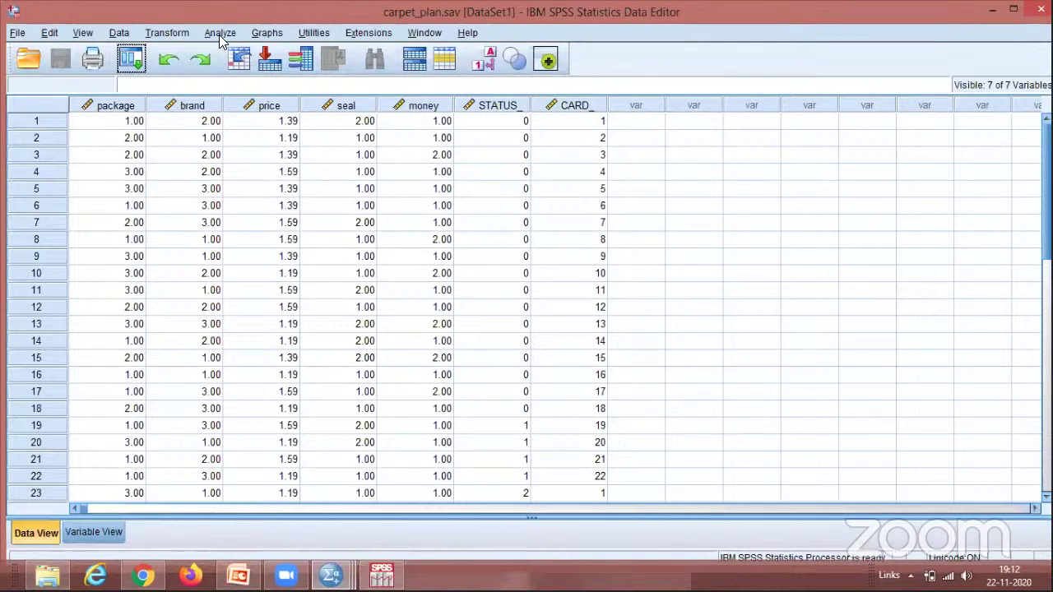
click(219, 34)
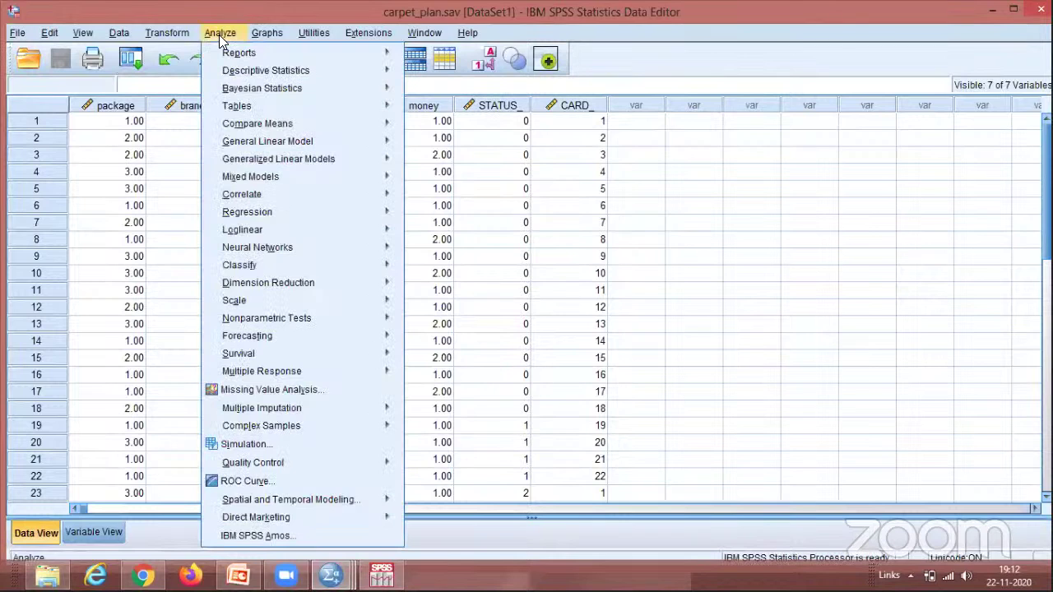
mouse_move(381, 120)
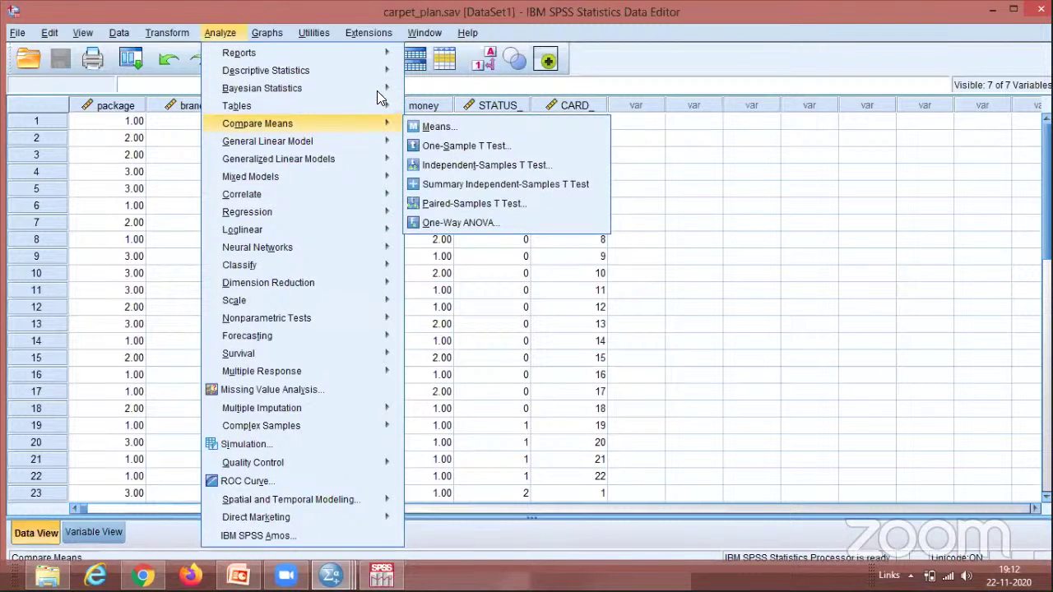
mouse_move(382, 73)
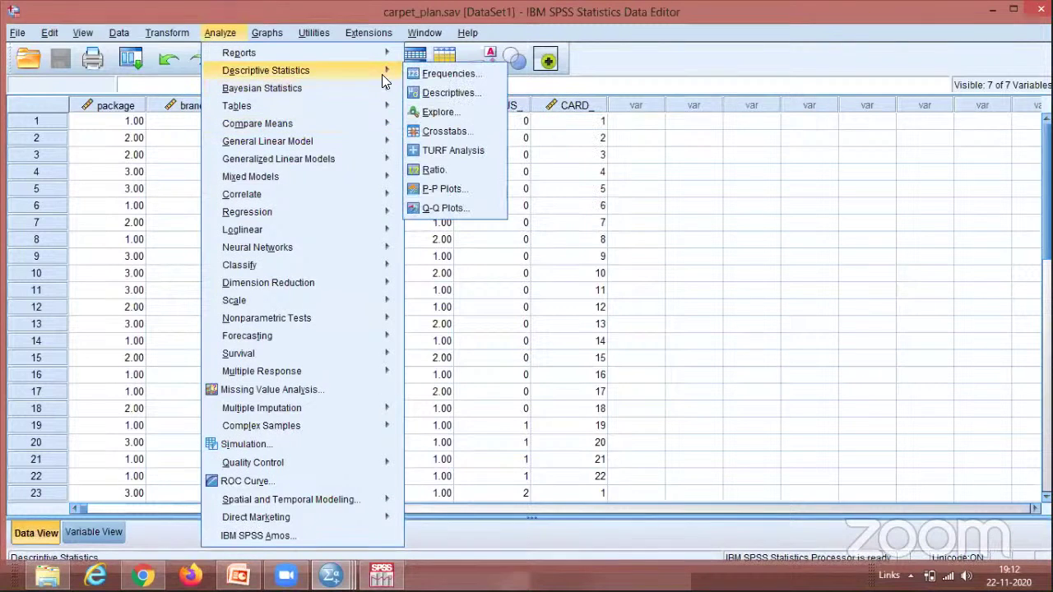
click(440, 94)
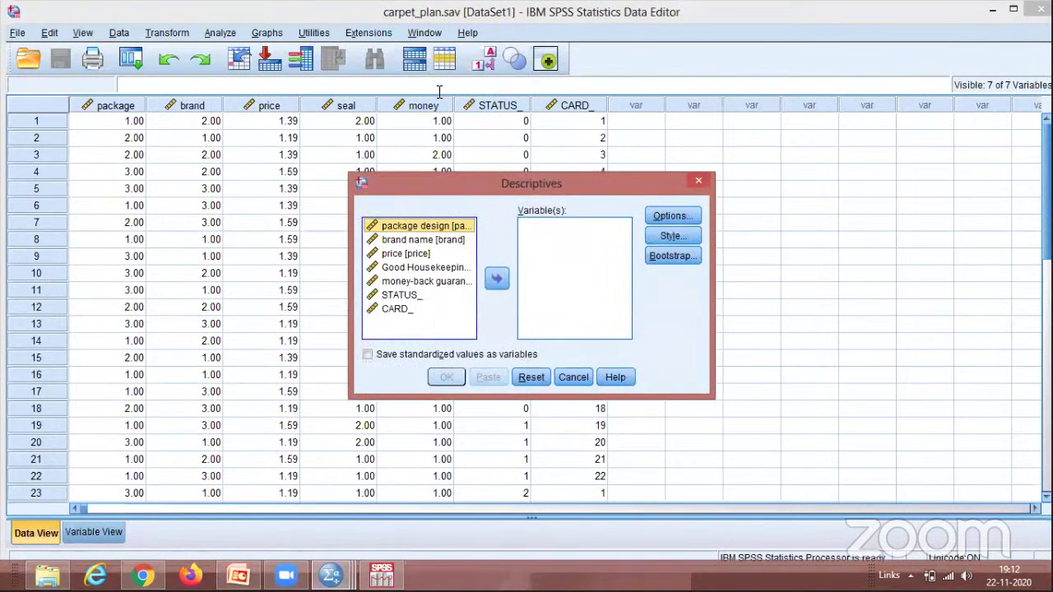
Add price and the Good Housekeeping seal as Descriptives variables and paste the command into the syntax file.
click(418, 255)
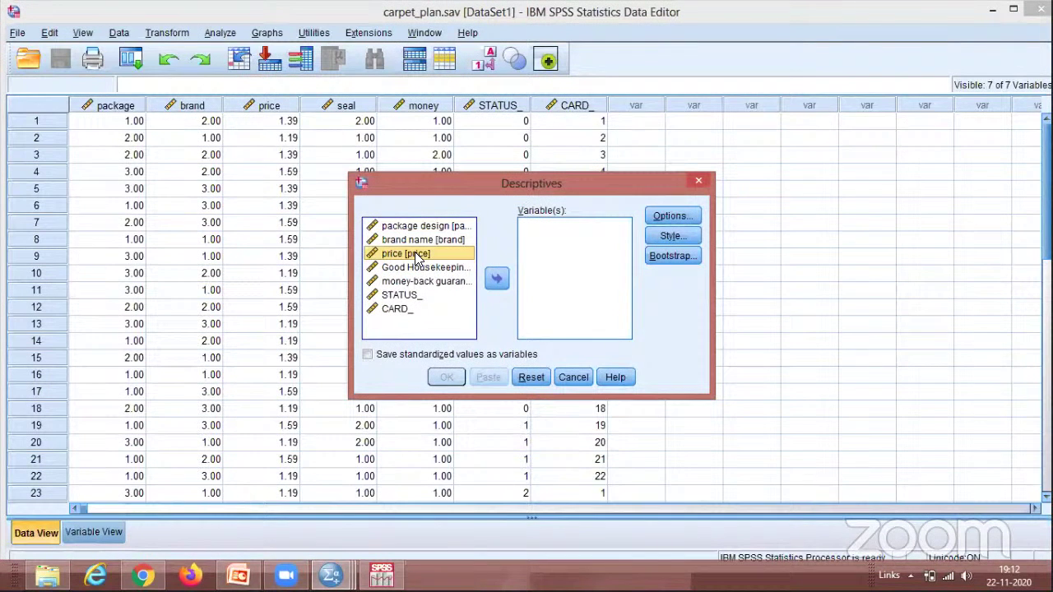
shift+click(418, 268)
click(496, 279)
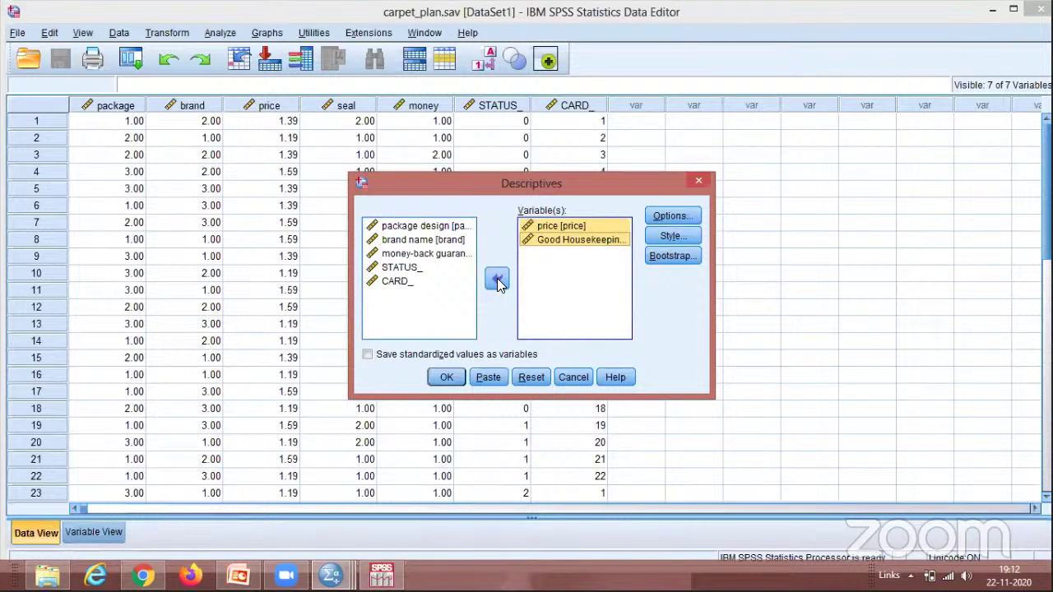
click(488, 377)
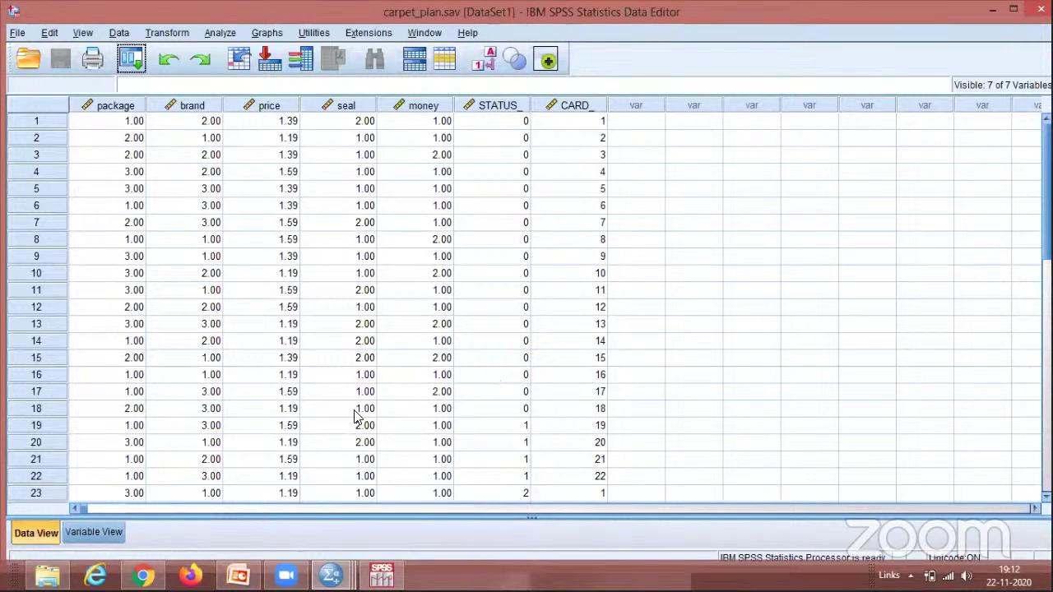
Examine the pasted Descriptives command in the conjoint.sps syntax window, then minimize that window.
mouse_move(381, 574)
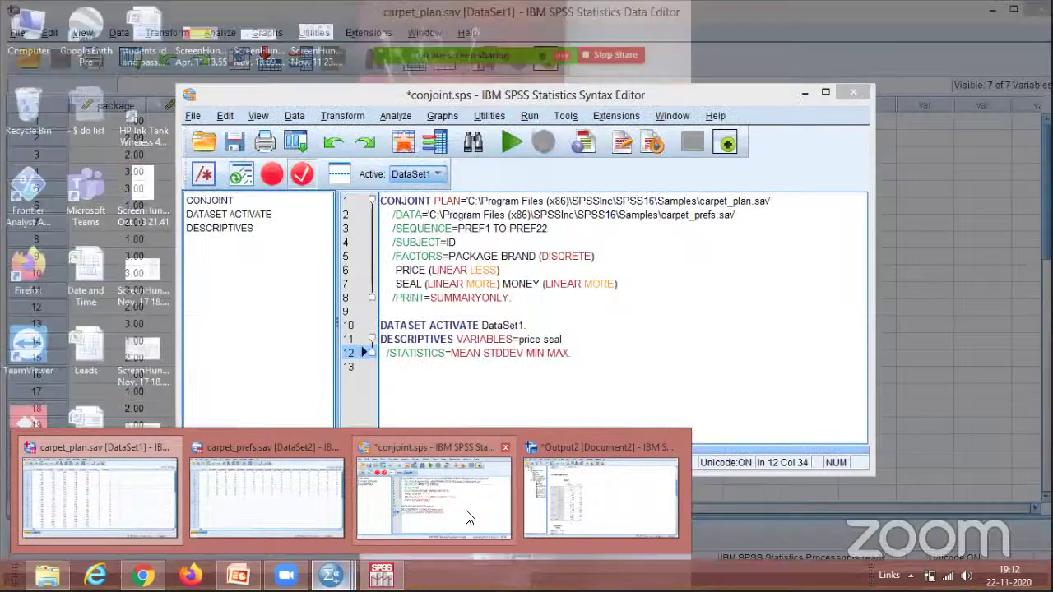
click(466, 516)
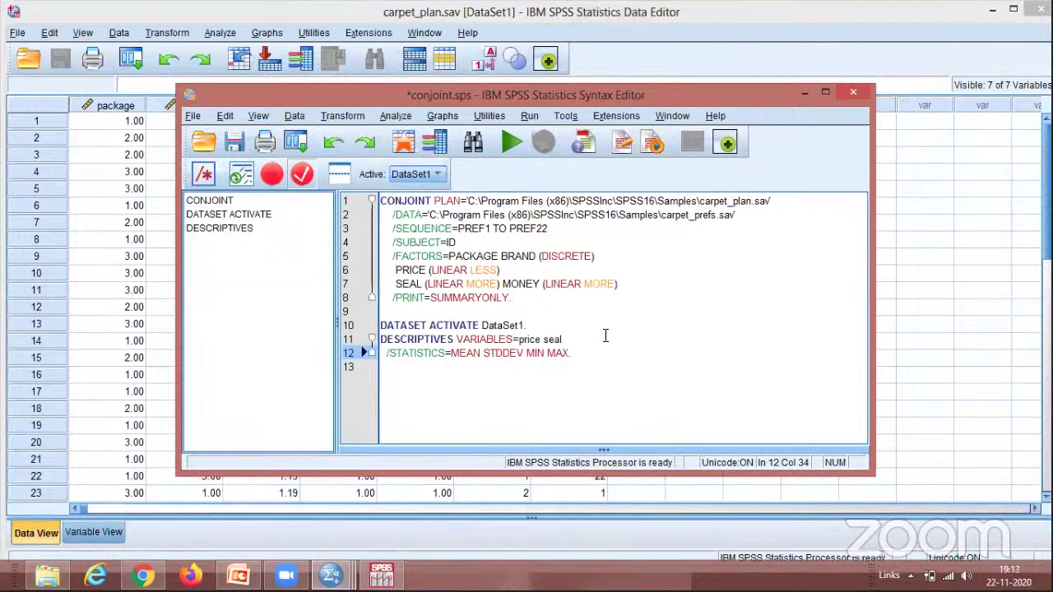
click(804, 93)
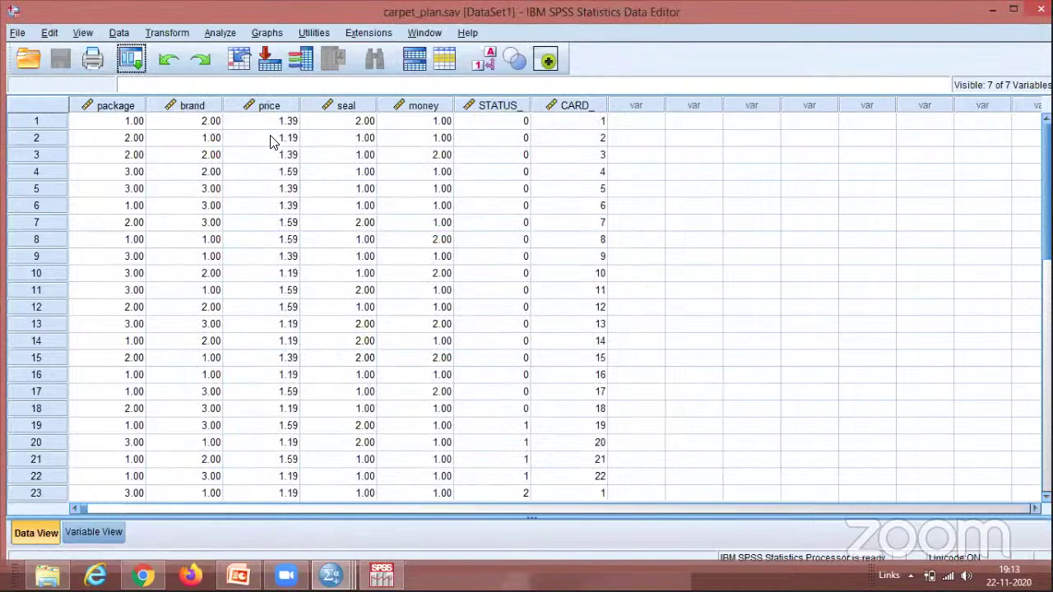
click(221, 37)
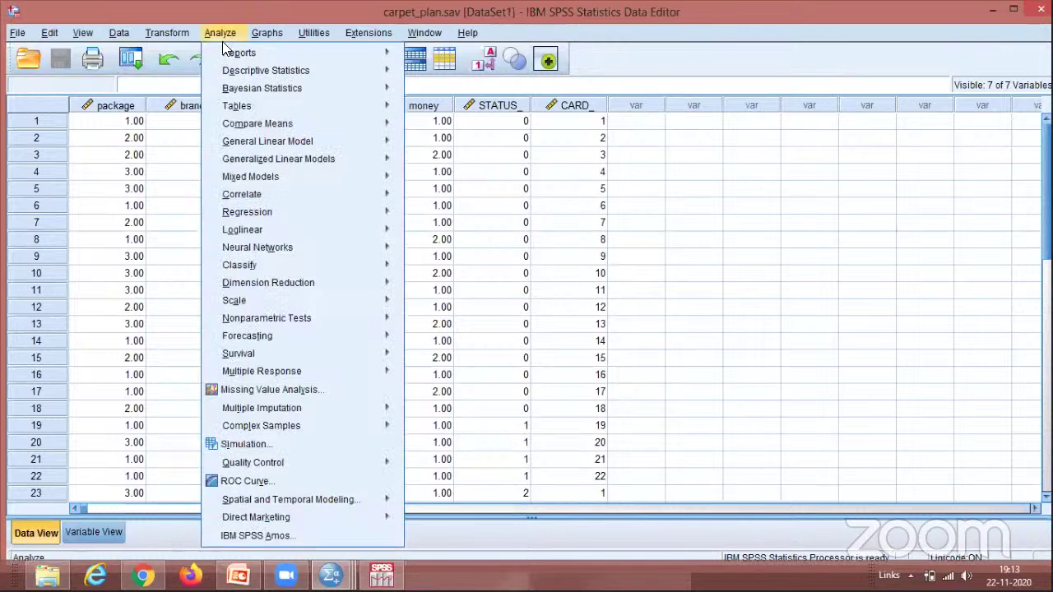
mouse_move(382, 70)
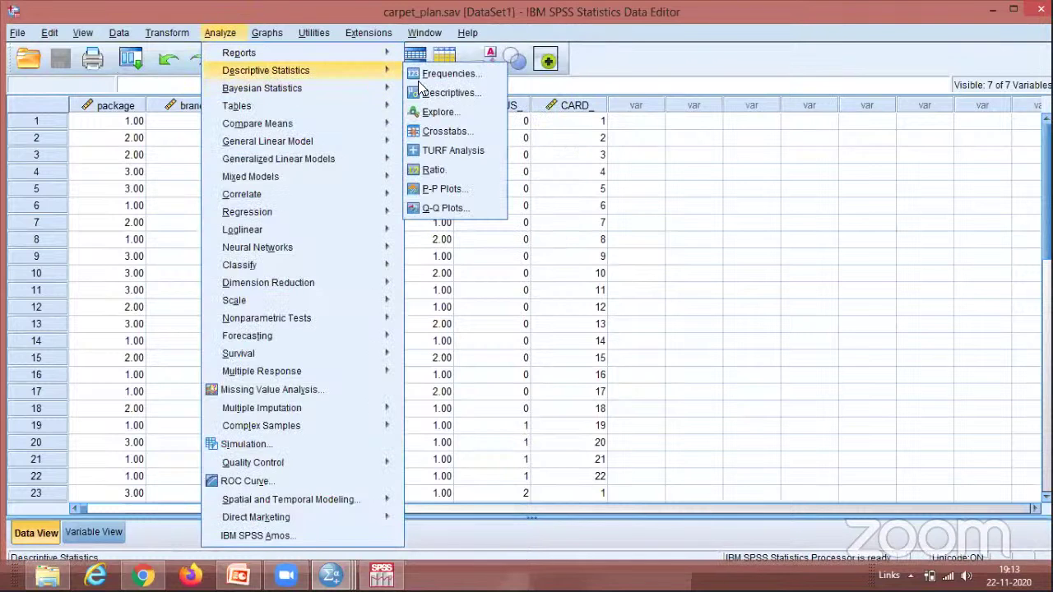
click(429, 96)
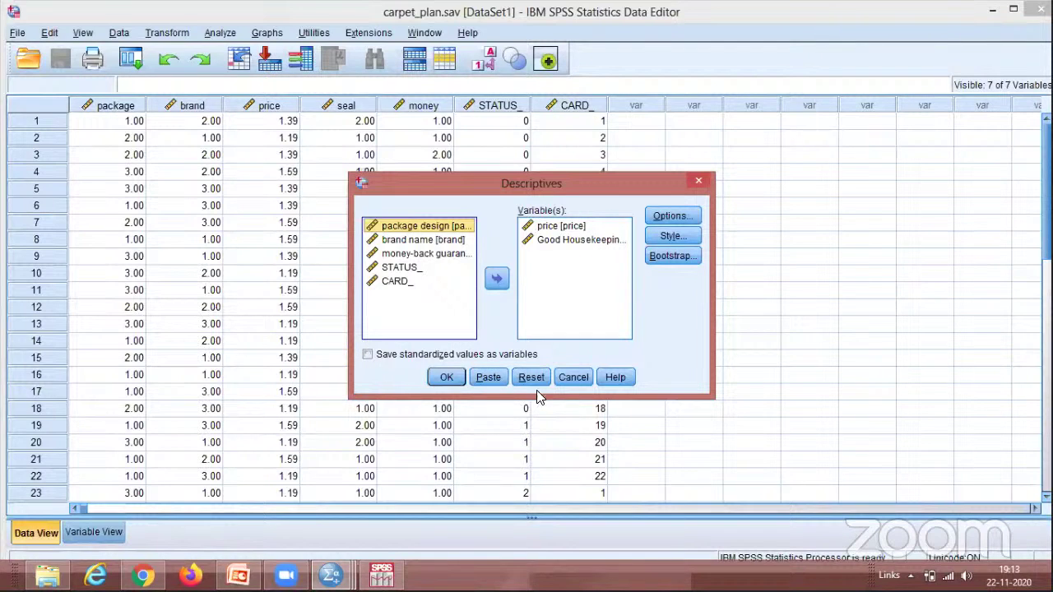
click(573, 376)
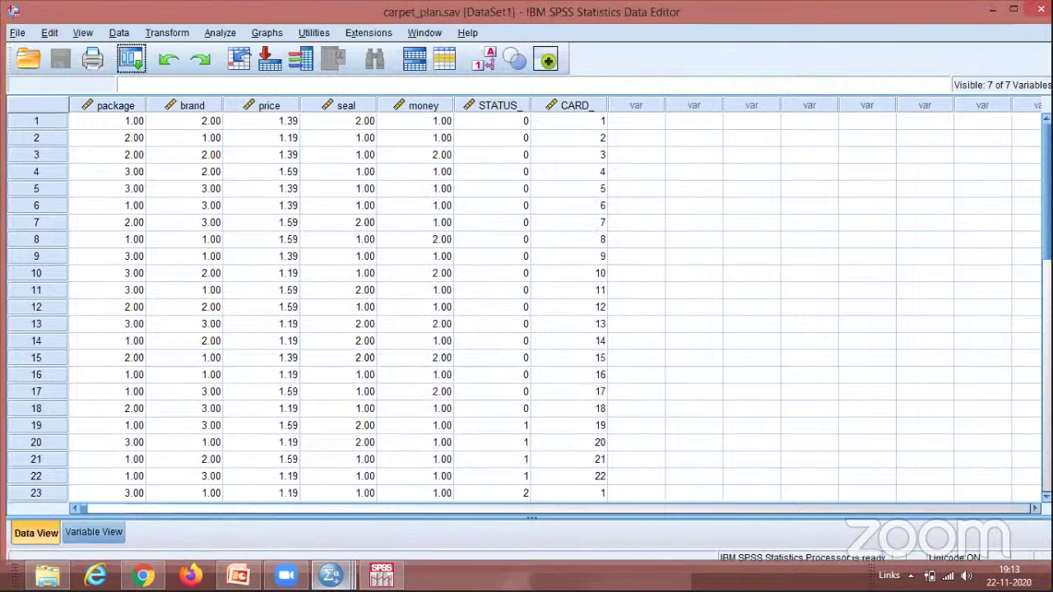
Bring up the conjoint.sps syntax again to examine its commands and show the option for opening a syntax file.
mouse_move(381, 575)
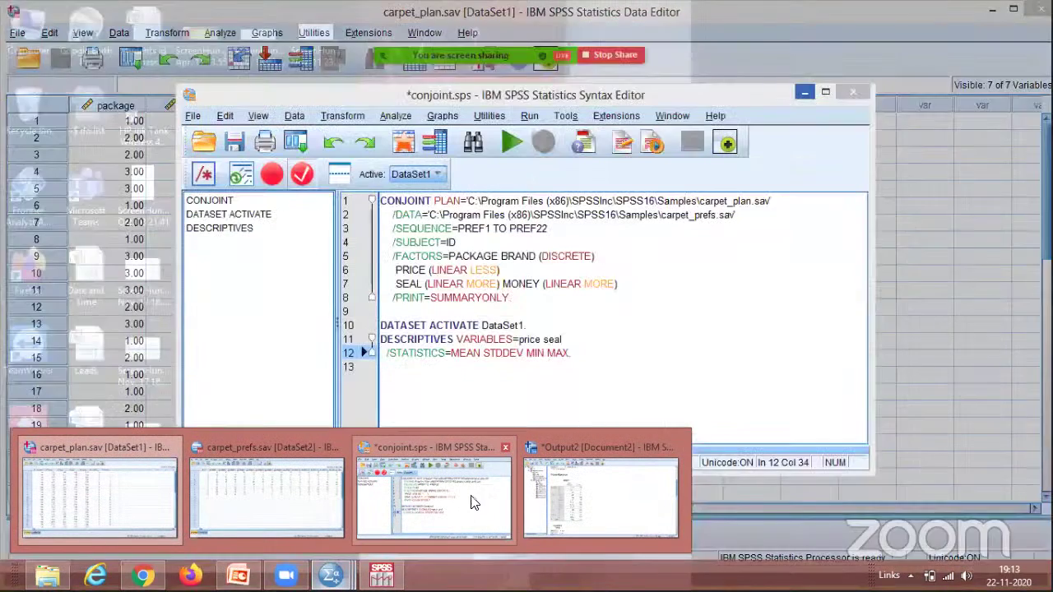
click(474, 505)
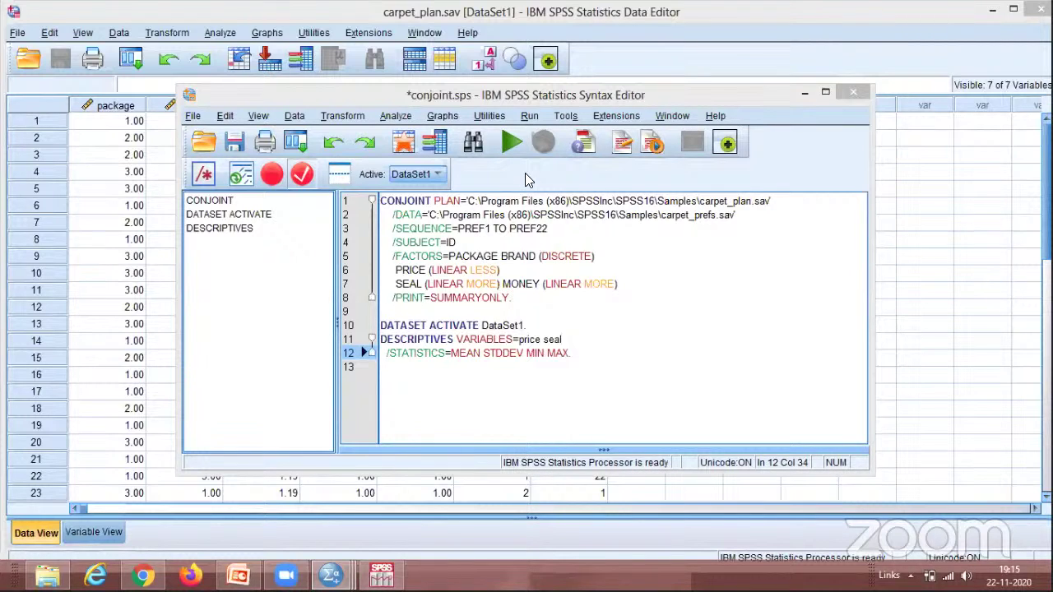
click(804, 94)
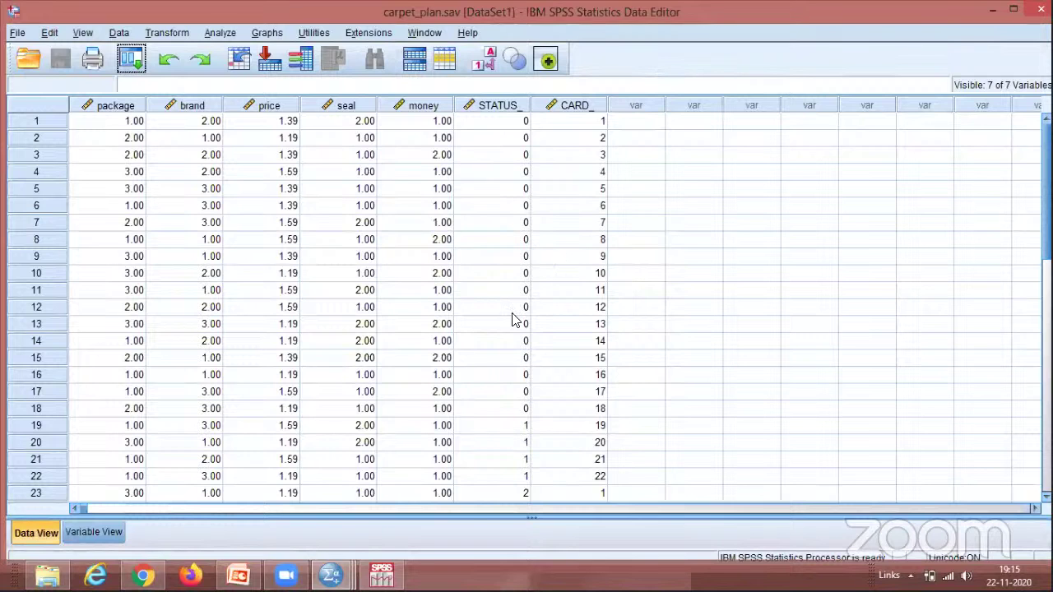
mouse_move(332, 574)
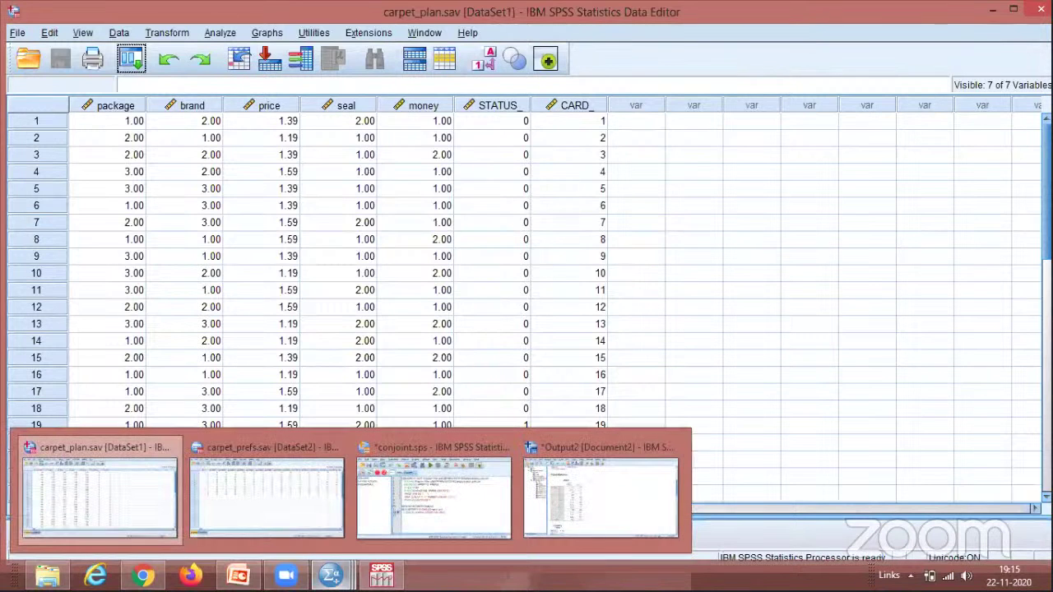
click(470, 515)
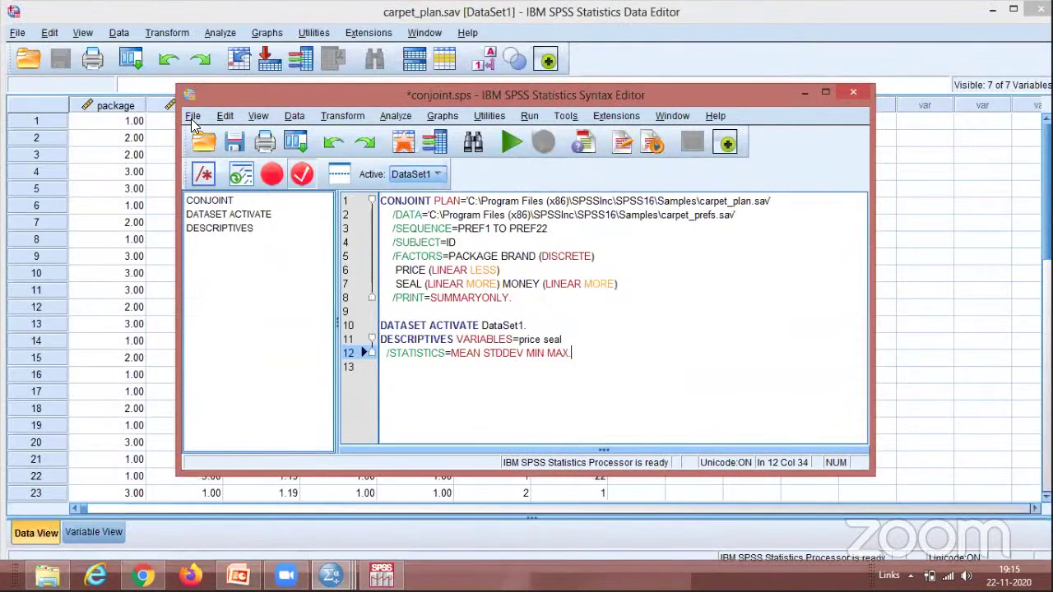
click(193, 116)
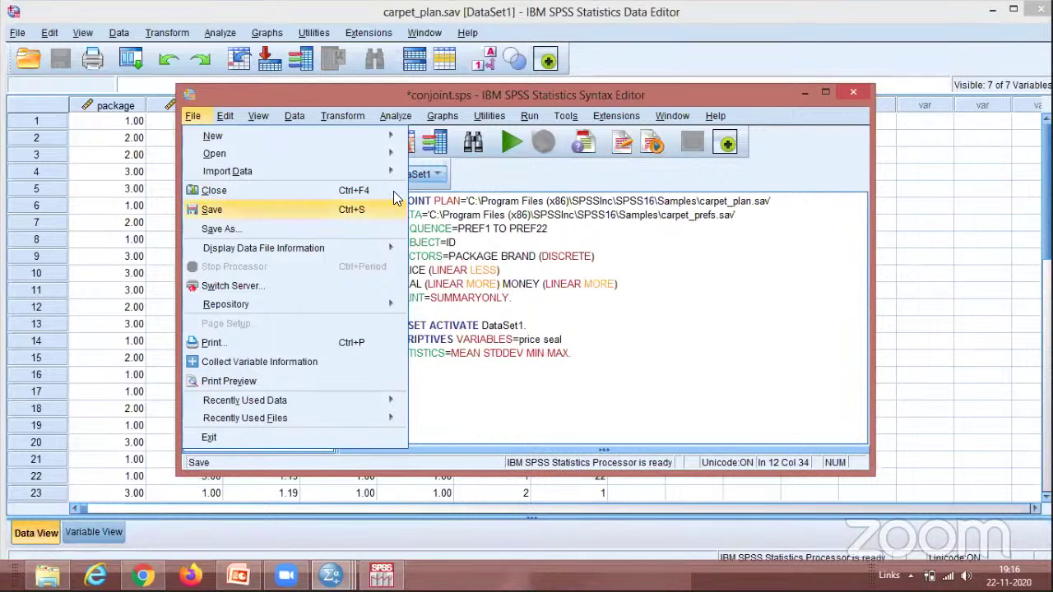
mouse_move(386, 155)
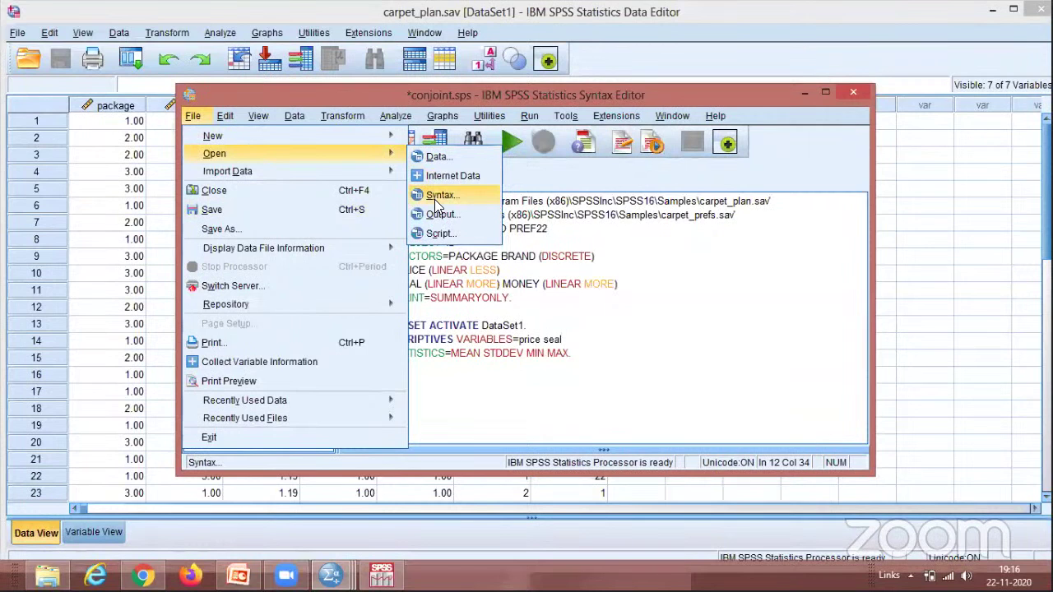
click(982, 195)
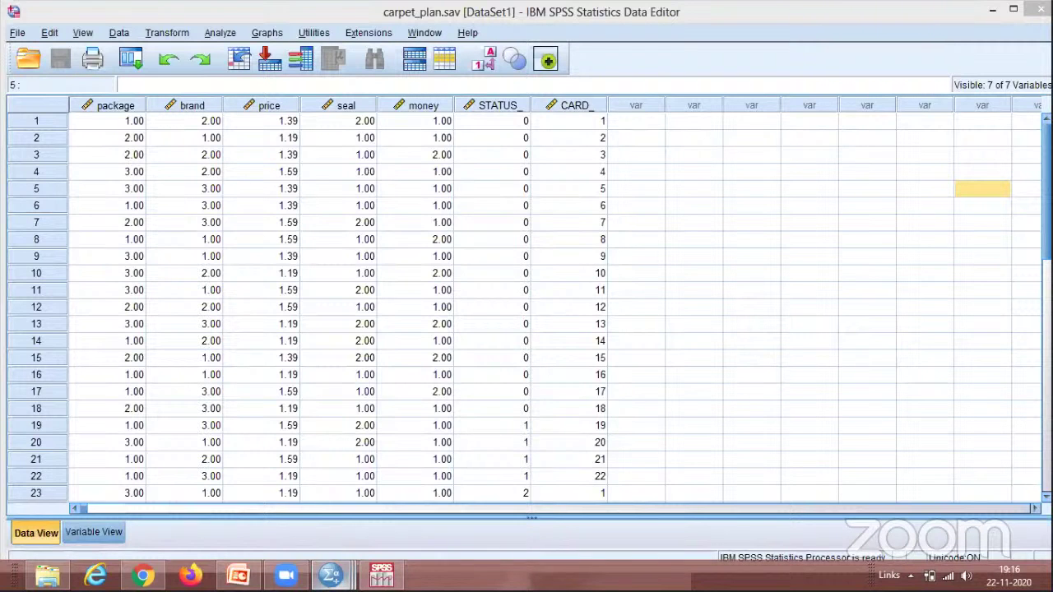
Close the carpet_prefs data file and the conjoint.sps syntax file, discarding the syntax changes.
mouse_move(380, 574)
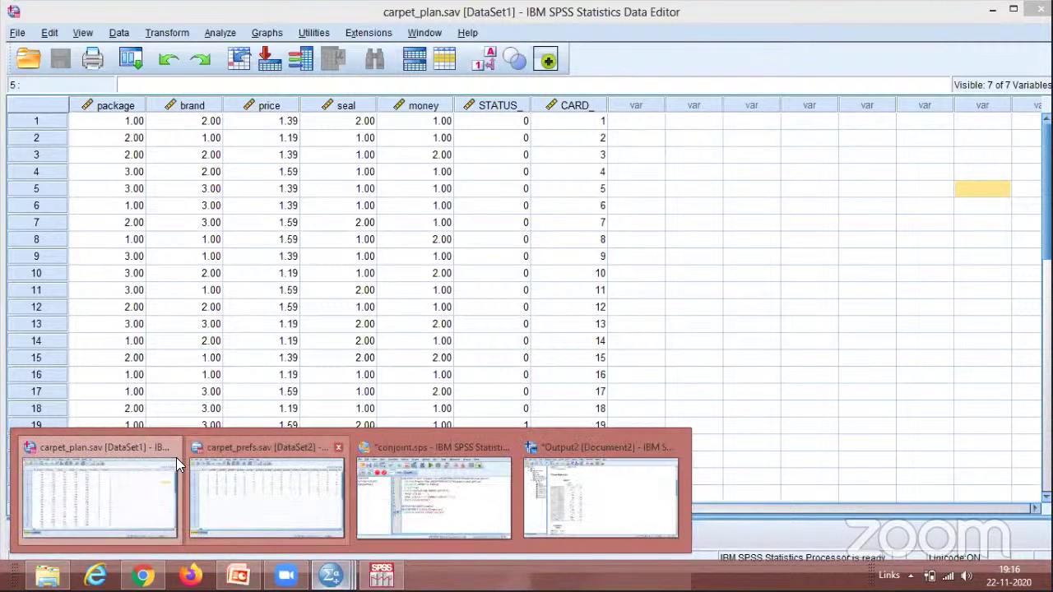
mouse_move(349, 476)
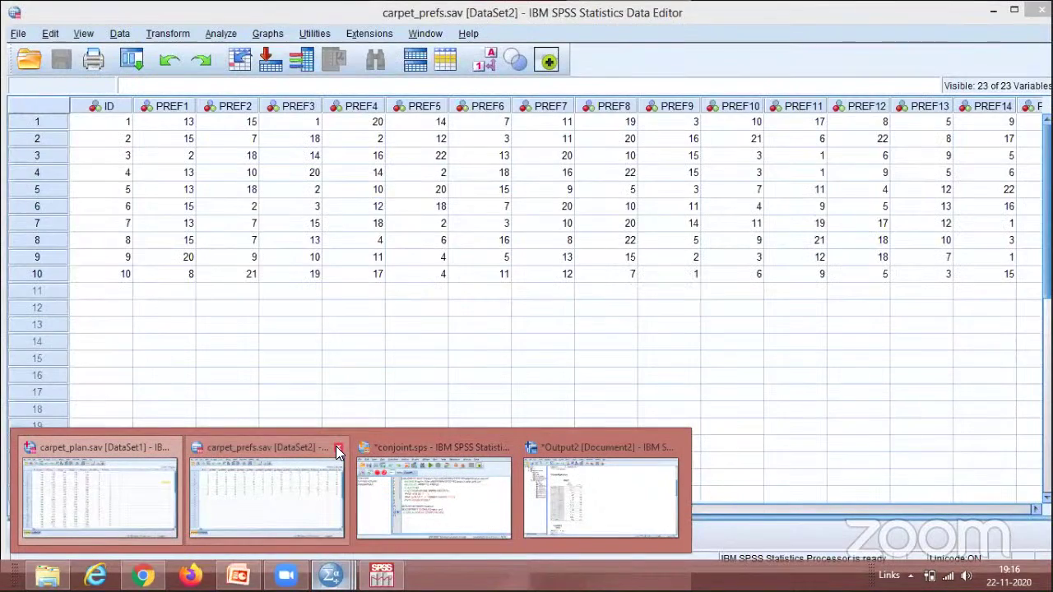
click(336, 449)
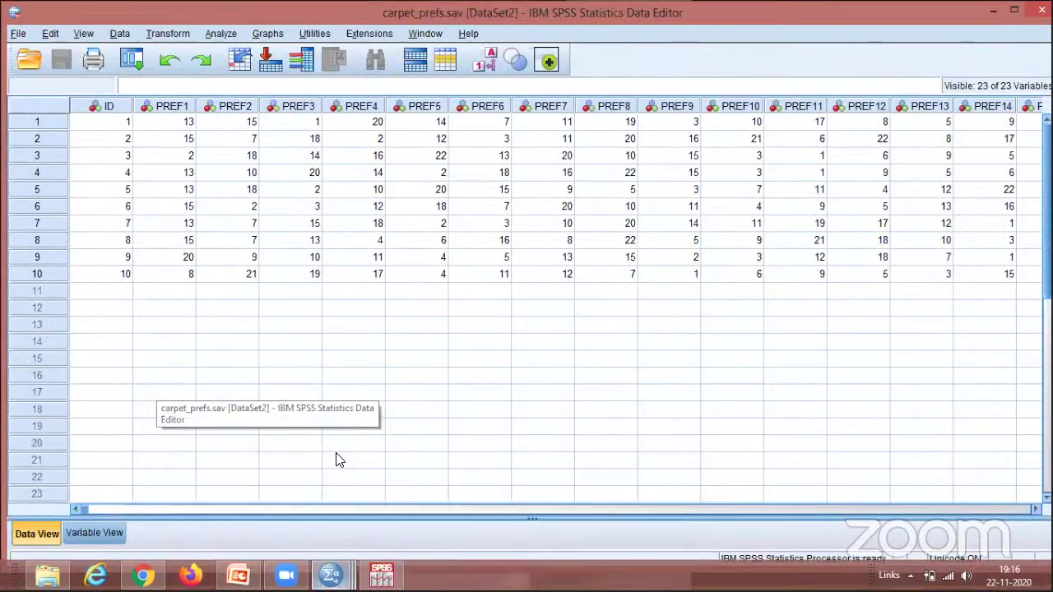
mouse_move(381, 575)
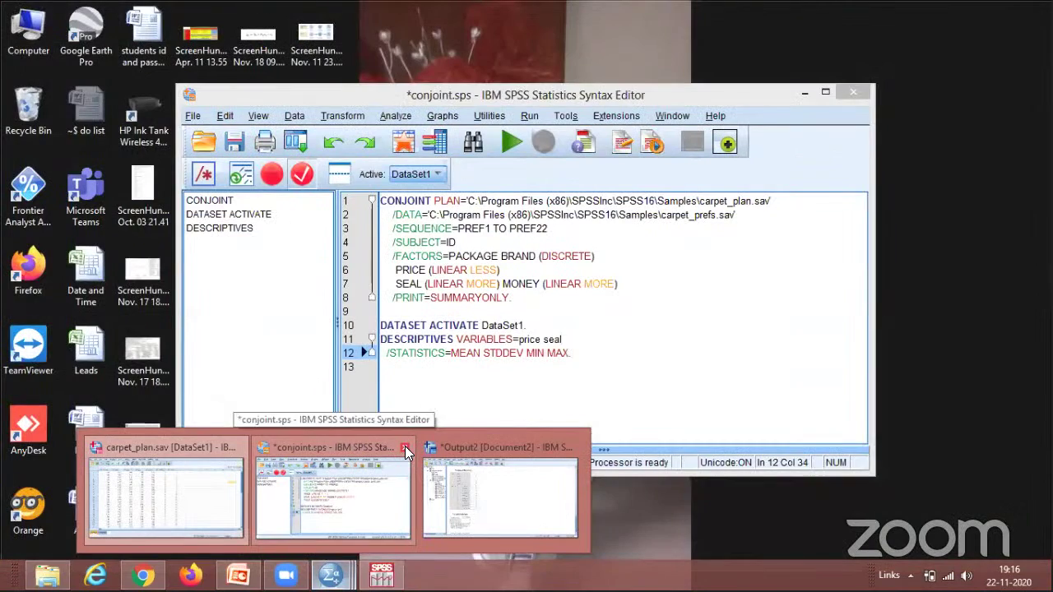
click(405, 446)
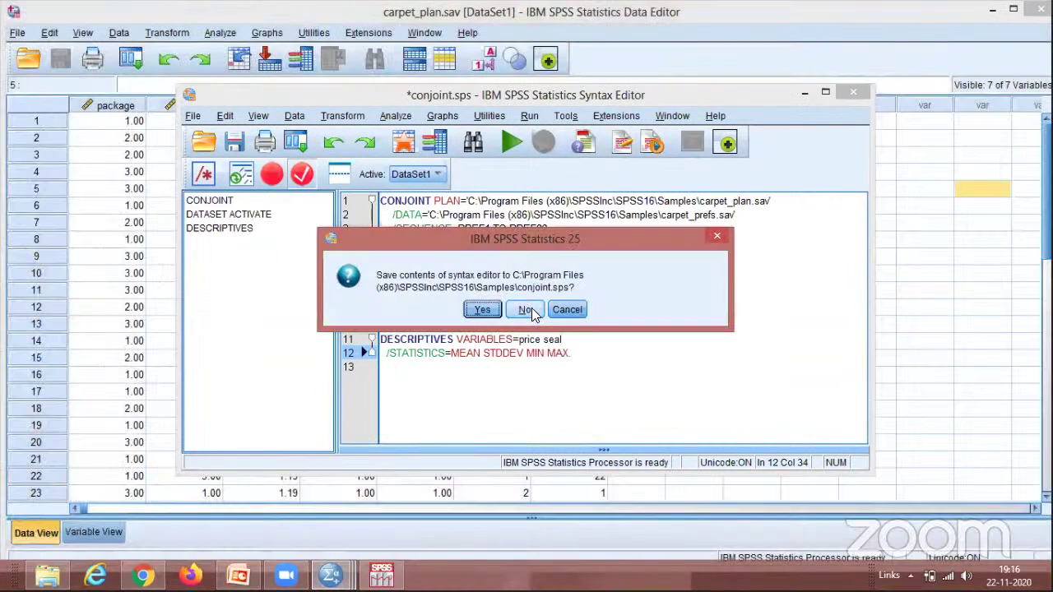
click(526, 310)
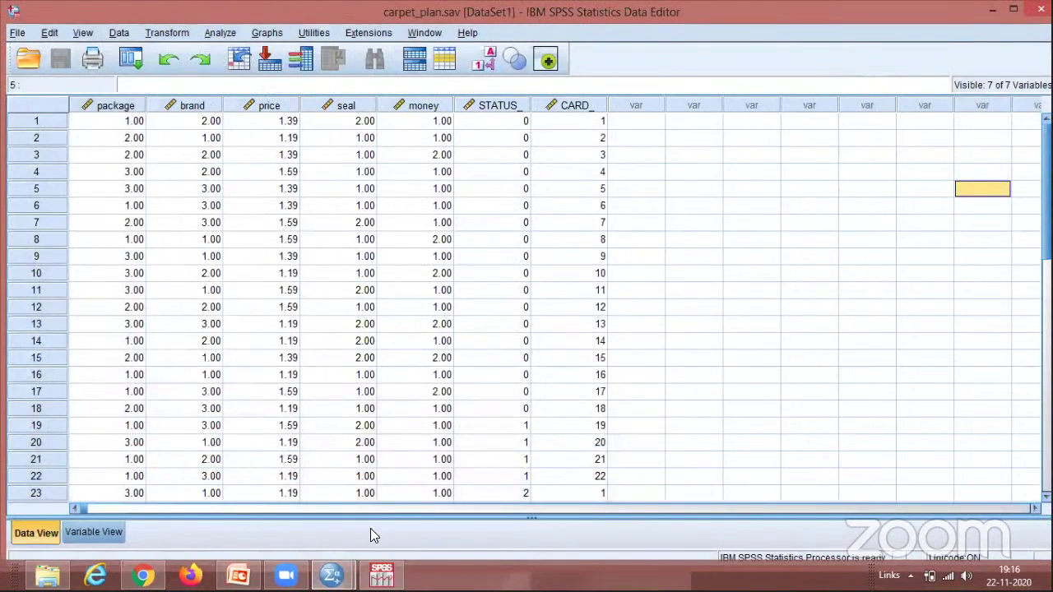
Close the Output2 viewer document with the conjoint results without saving it.
mouse_move(341, 575)
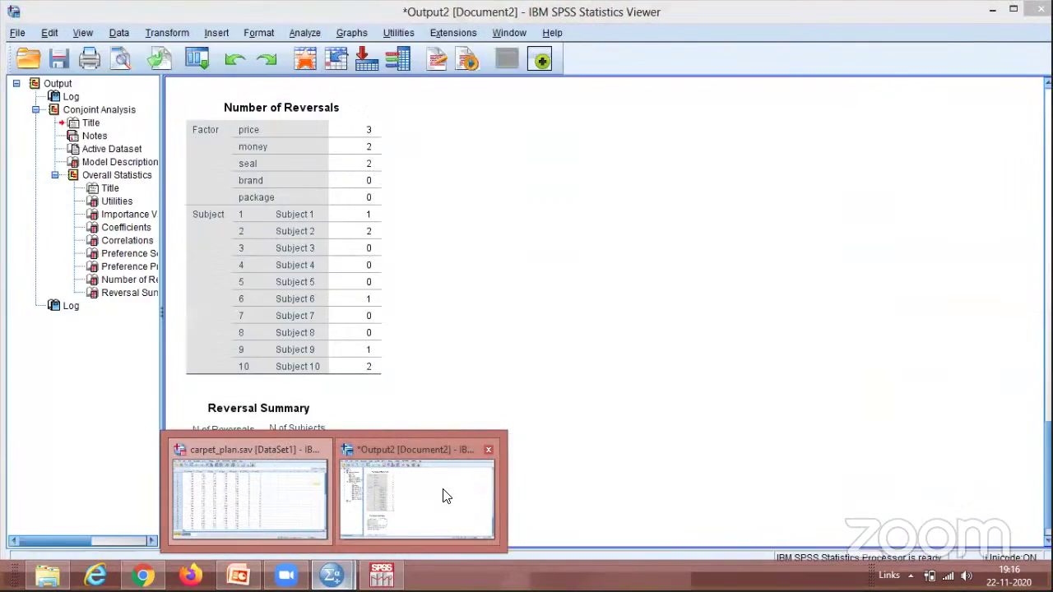
click(442, 493)
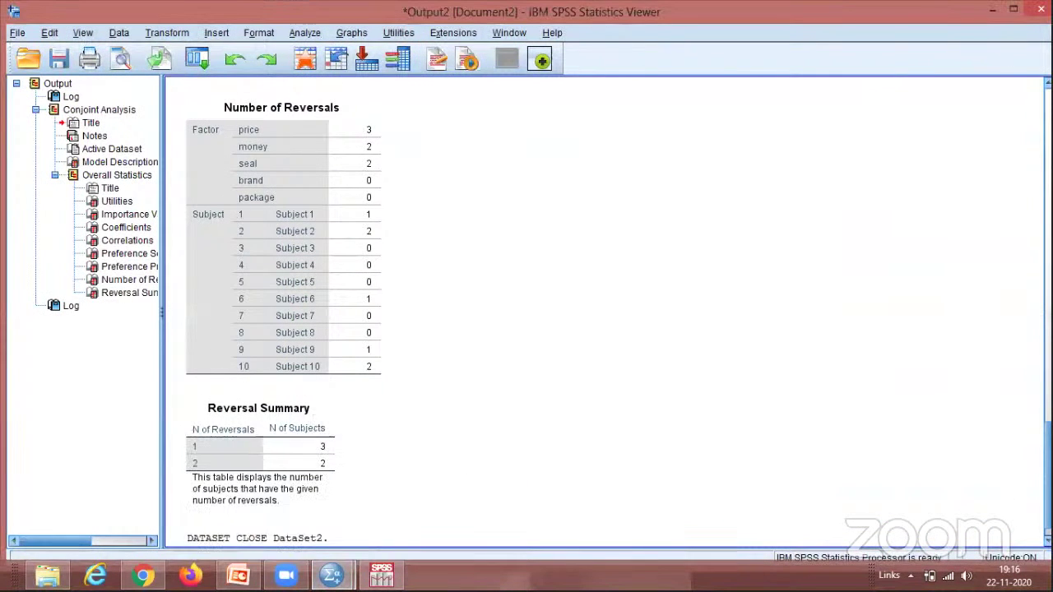
click(1036, 9)
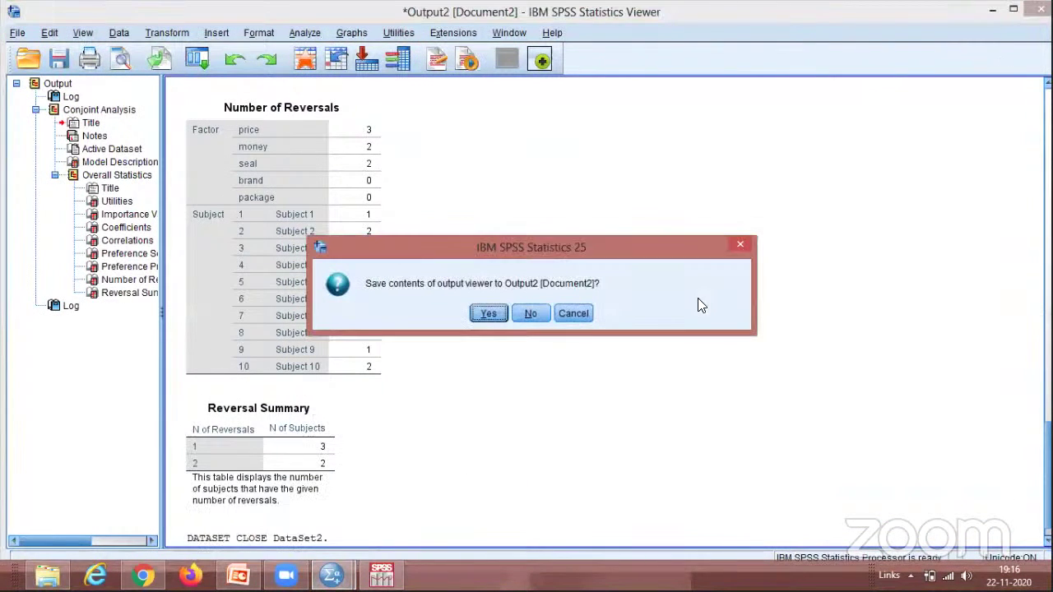
click(531, 313)
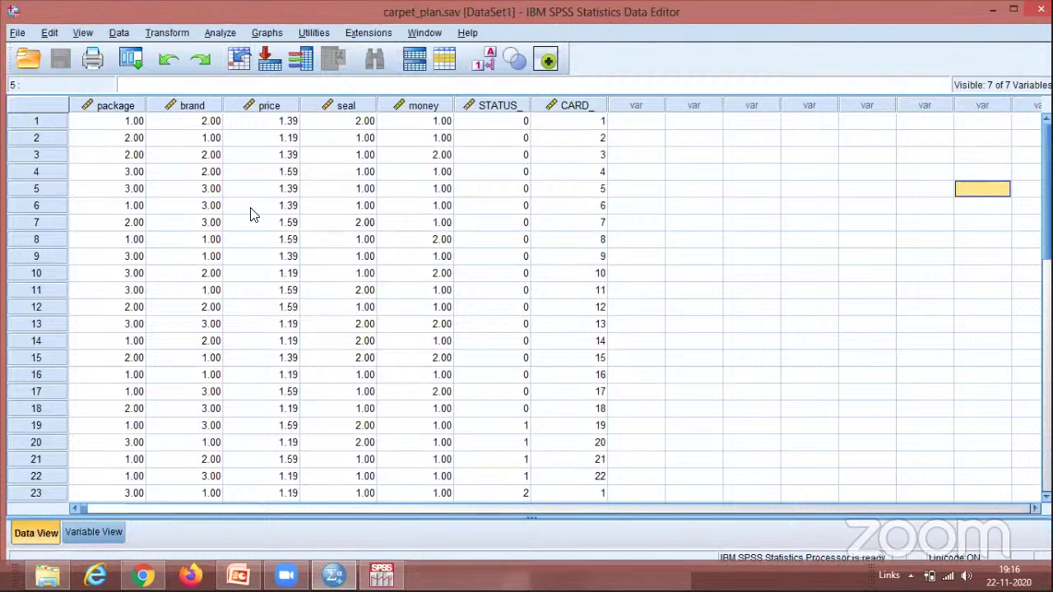
Add package design, brand name and the money-back guarantee to the Descriptives variables and paste the command as syntax.
click(219, 33)
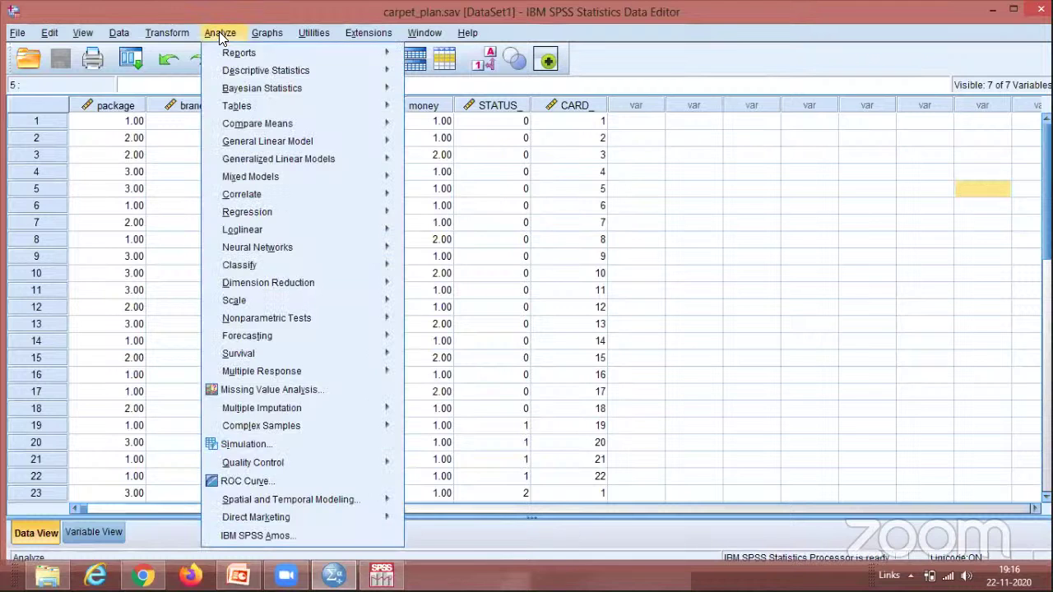
mouse_move(234, 72)
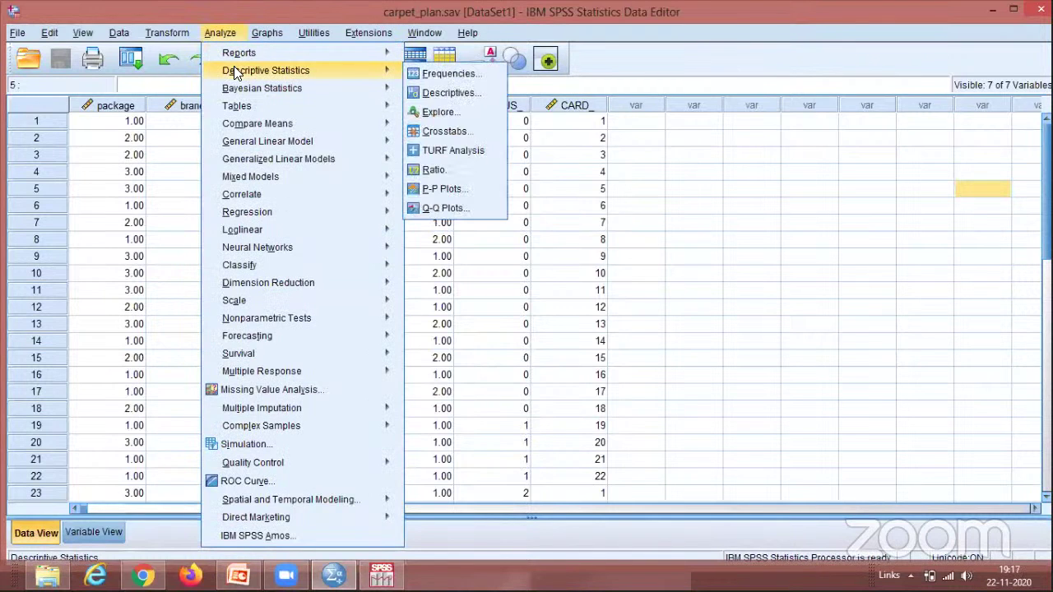
click(438, 93)
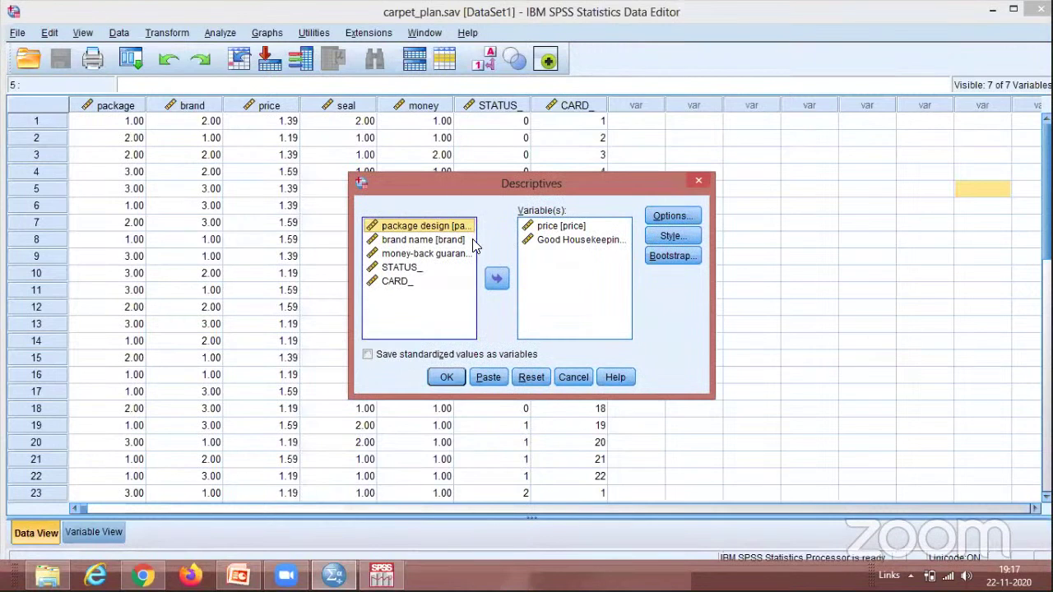
click(497, 278)
click(497, 279)
click(497, 278)
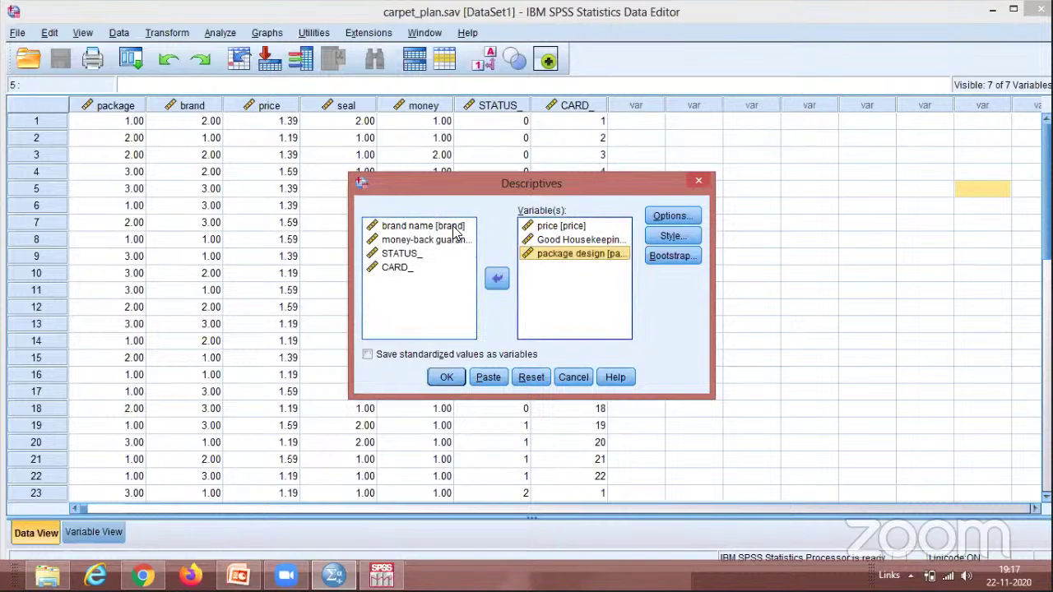
click(454, 228)
click(497, 280)
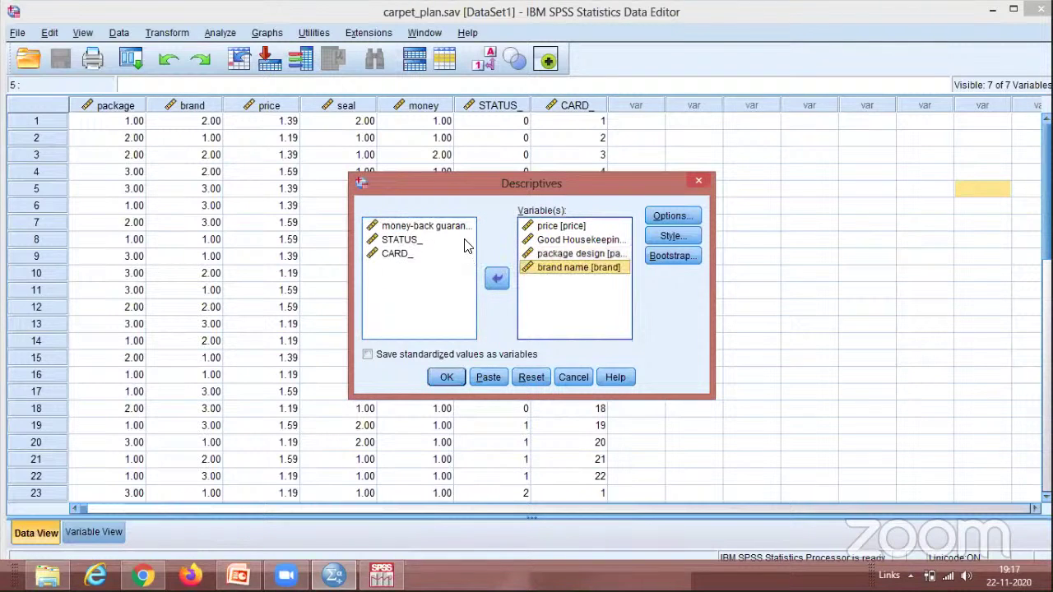
click(466, 227)
click(497, 282)
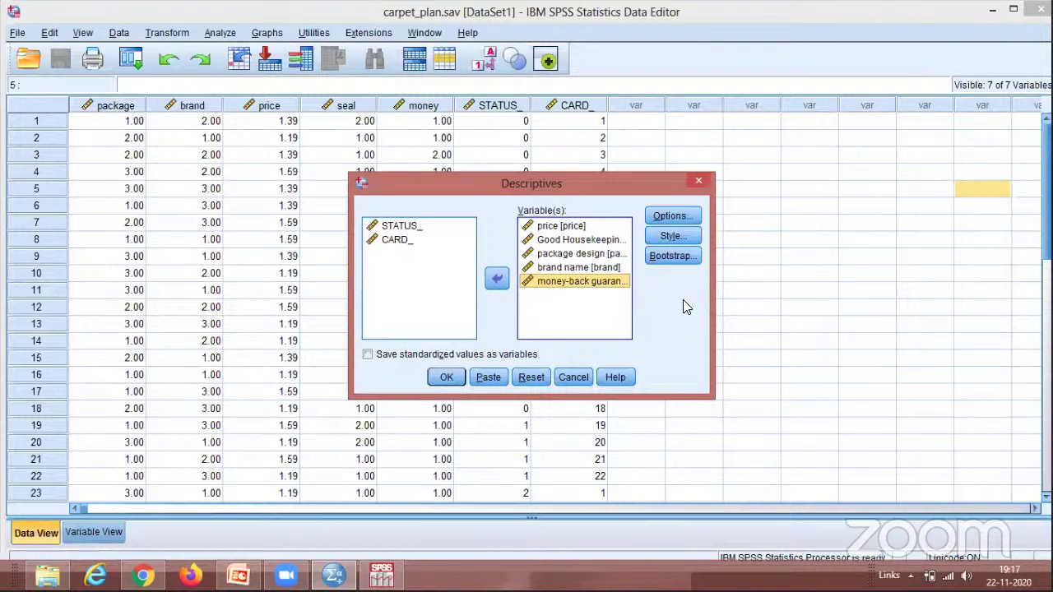
click(495, 380)
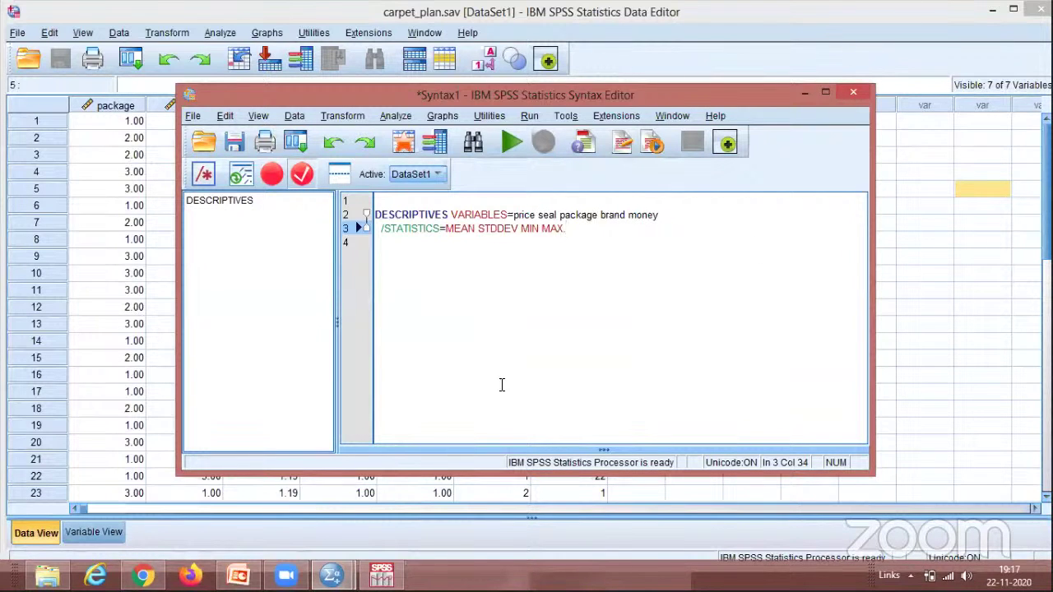
Remove the trailing space after money in the pasted Descriptives command, then minimize the syntax window and bring it back up.
mouse_move(332, 574)
click(590, 146)
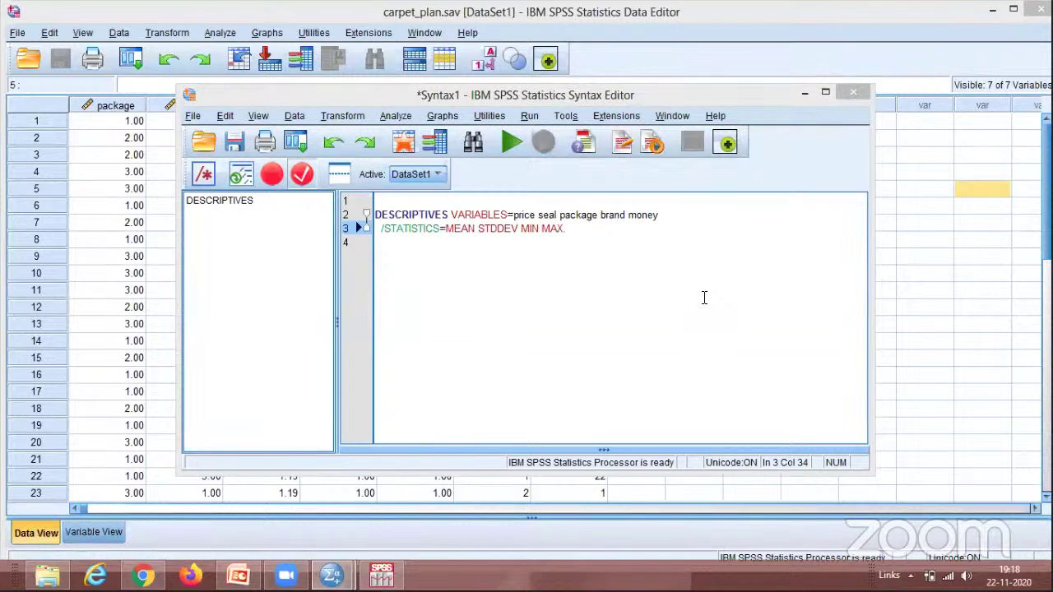
click(662, 216)
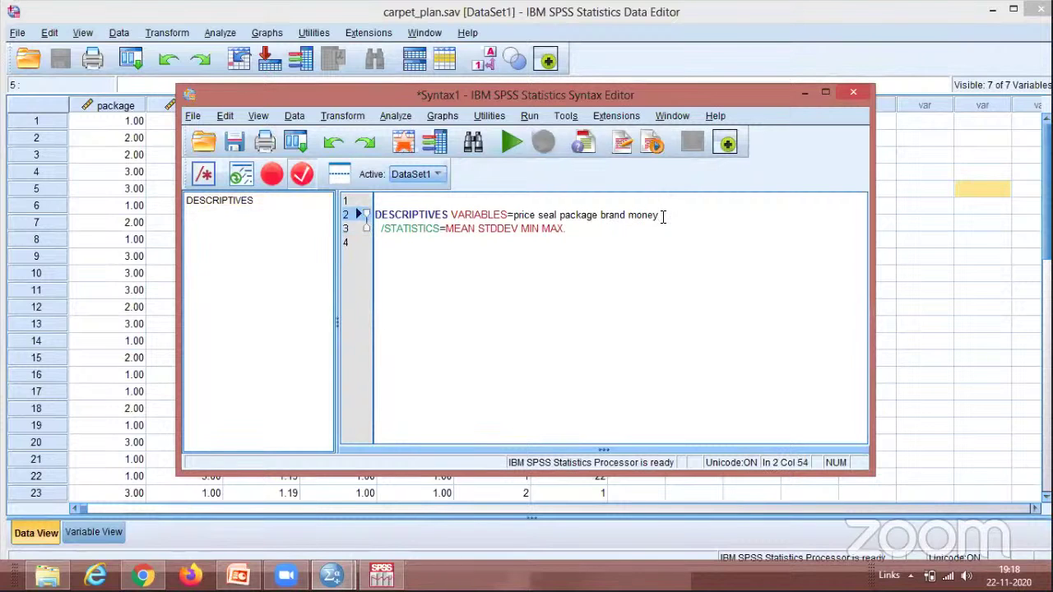
key(BackSpace)
click(804, 93)
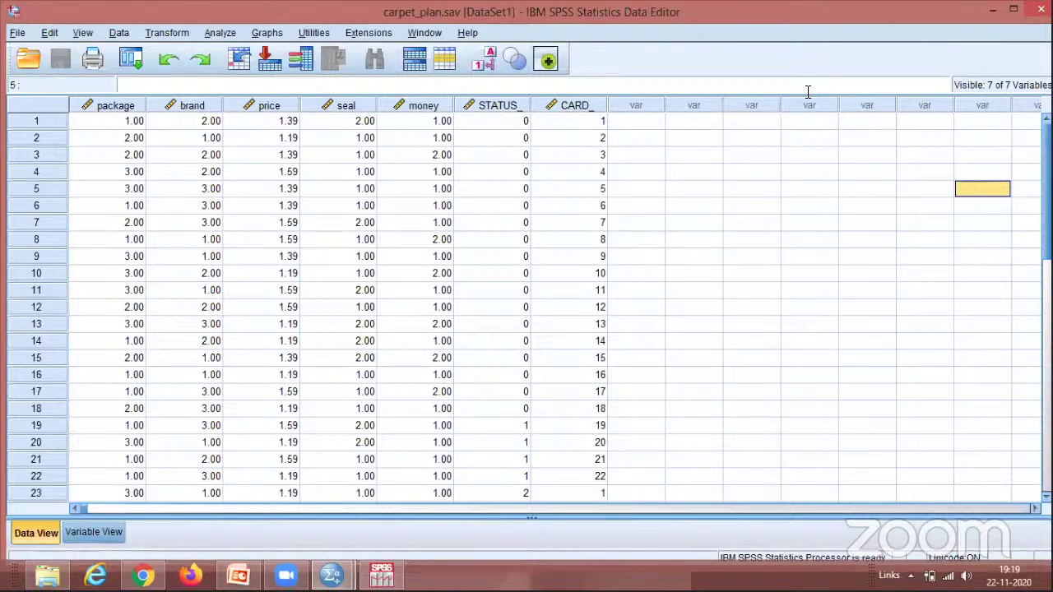
mouse_move(331, 576)
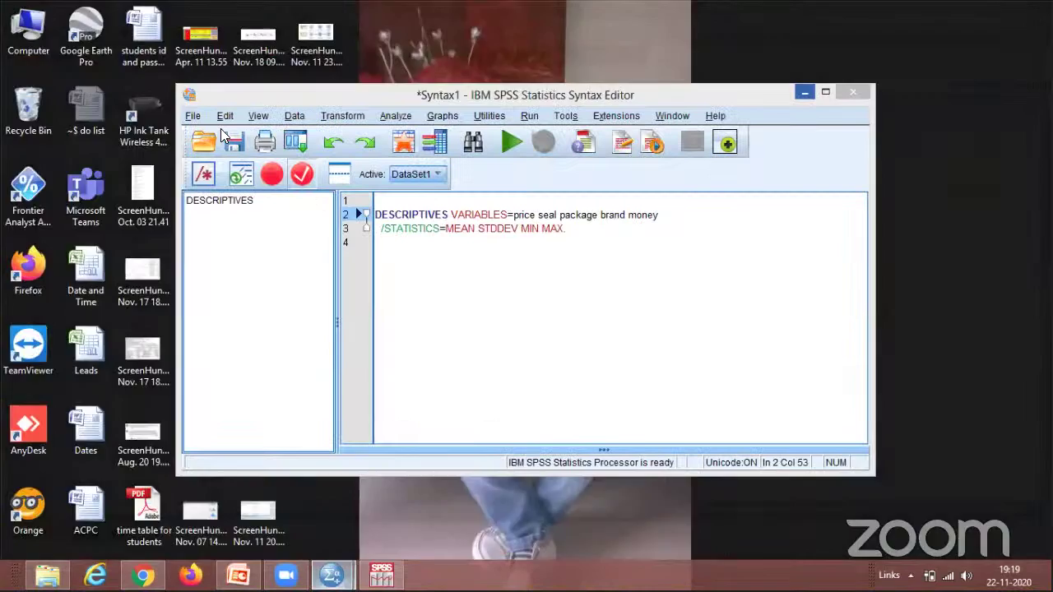
click(417, 493)
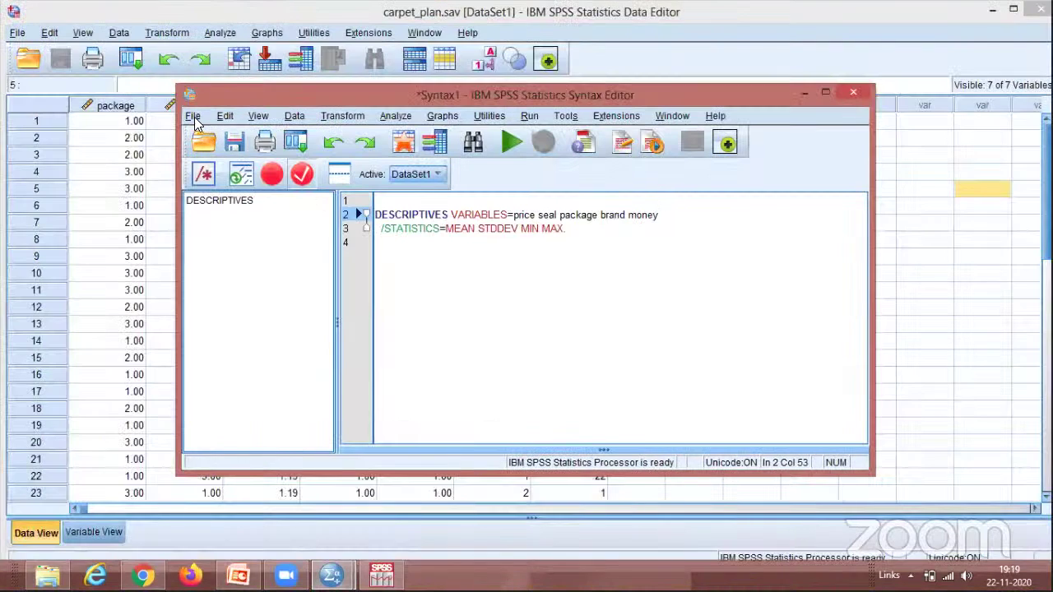
click(194, 117)
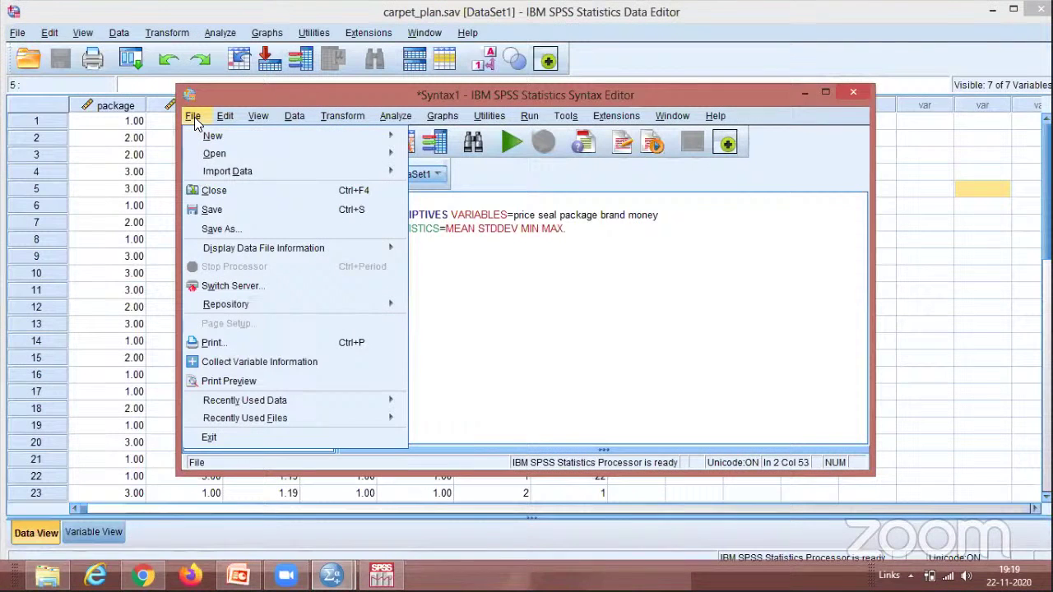
click(242, 211)
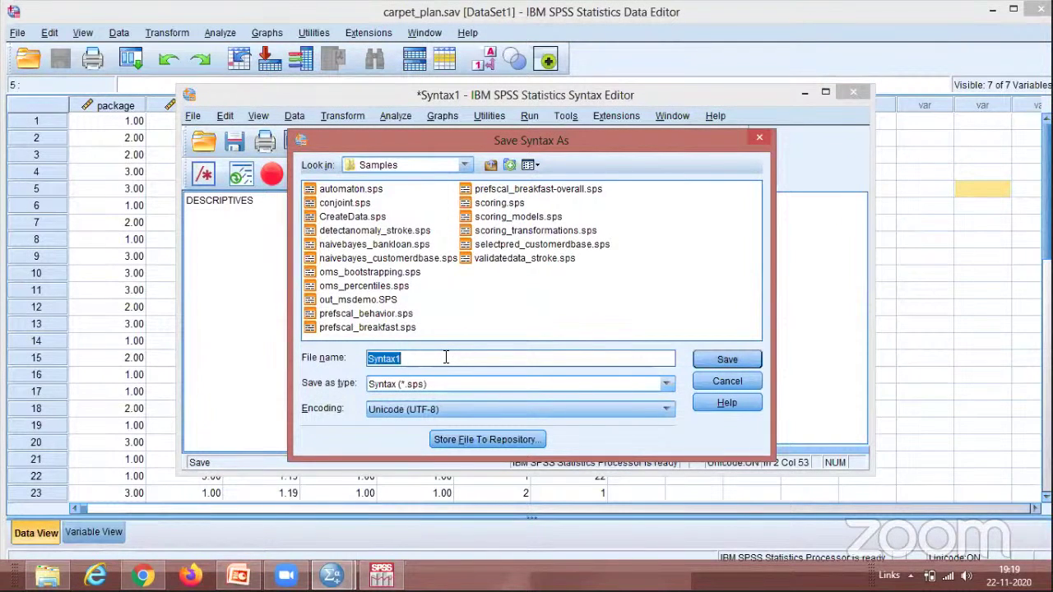
click(468, 165)
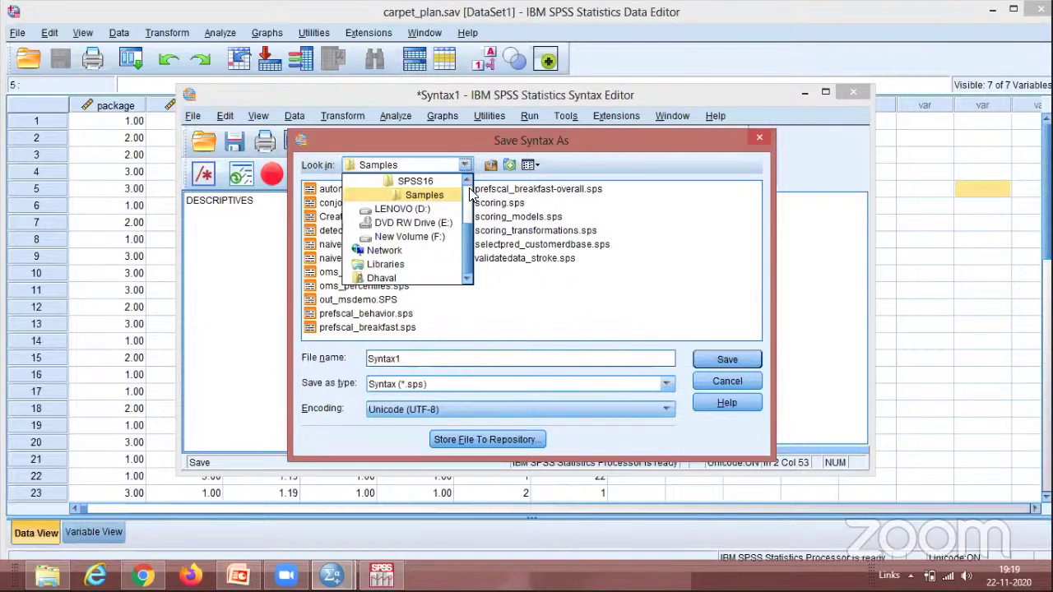
scroll(471, 191, up, 2)
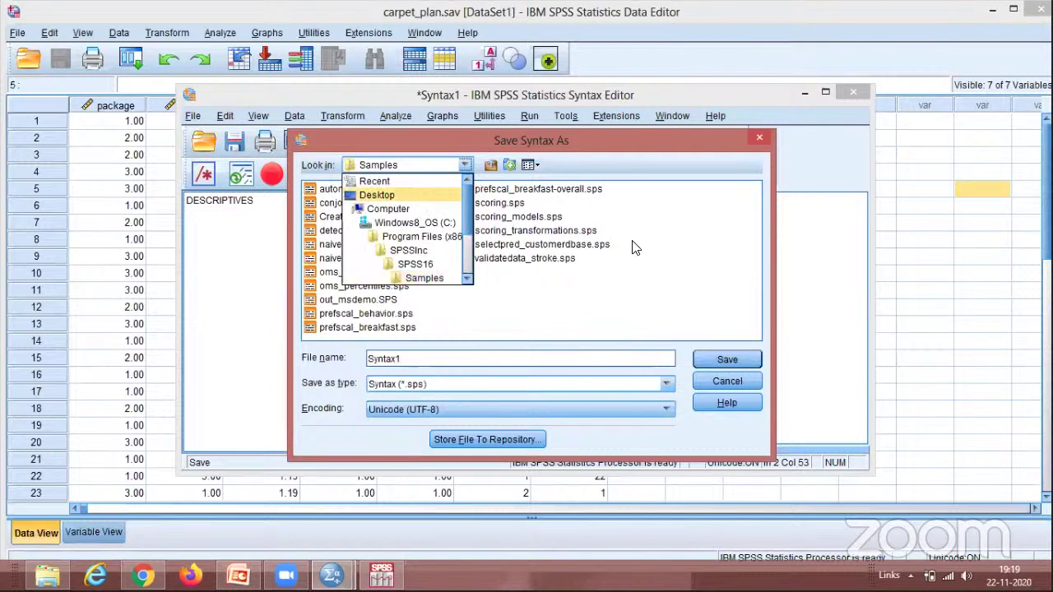
click(671, 259)
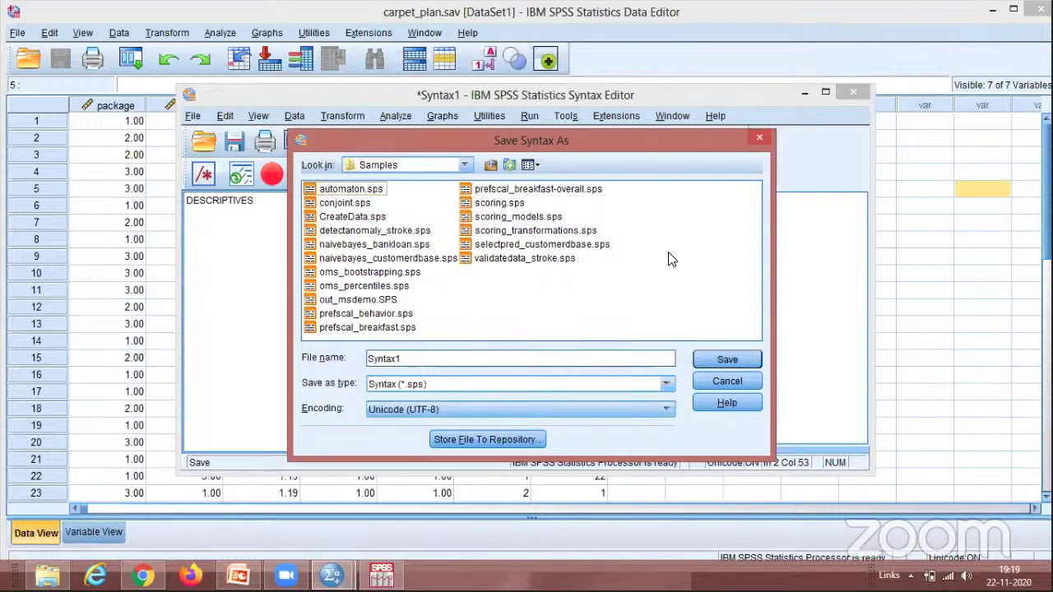
click(722, 387)
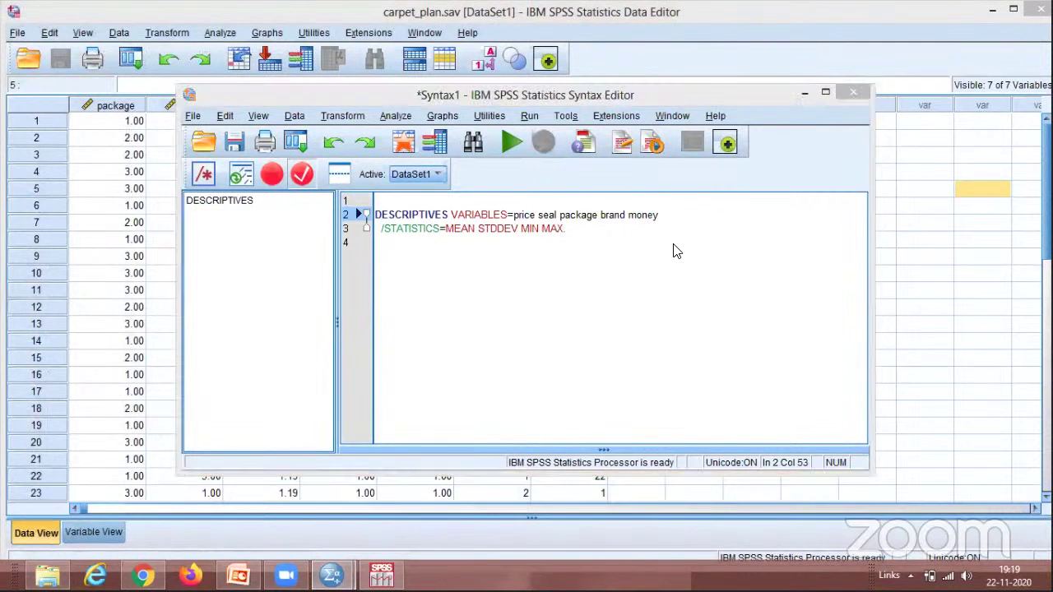
Close the Syntax1 window, saving its contents to the Desktop as a syntax file named with the presenter's first name.
click(853, 92)
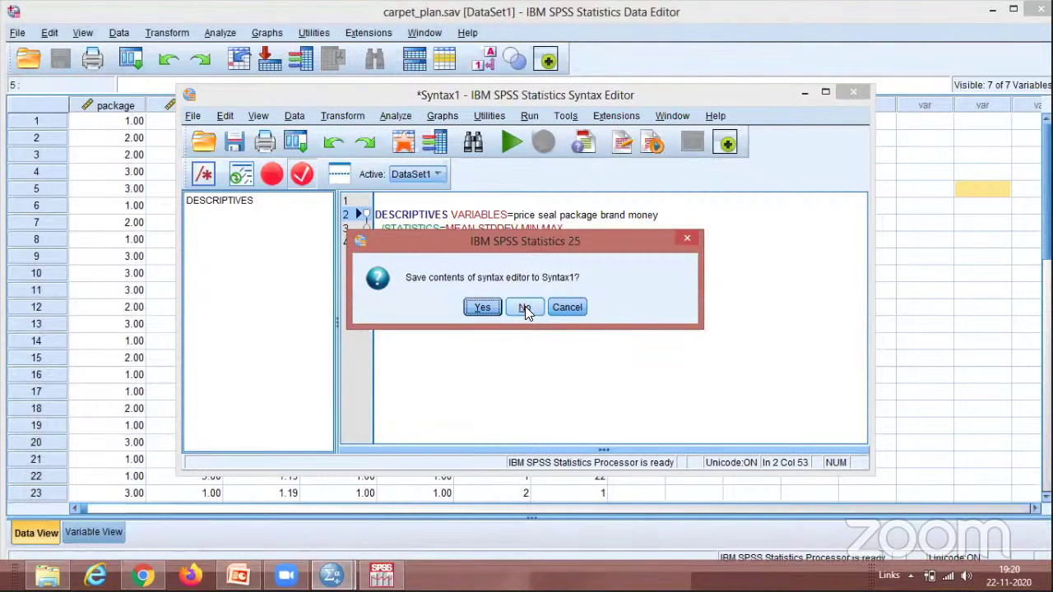
click(483, 308)
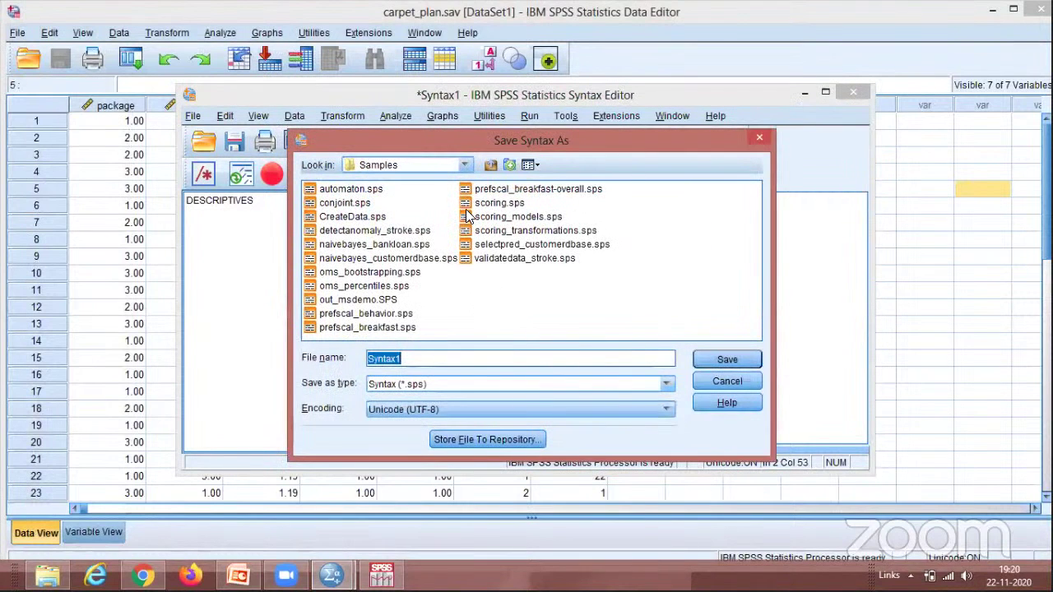
click(464, 164)
scroll(467, 193, up, 2)
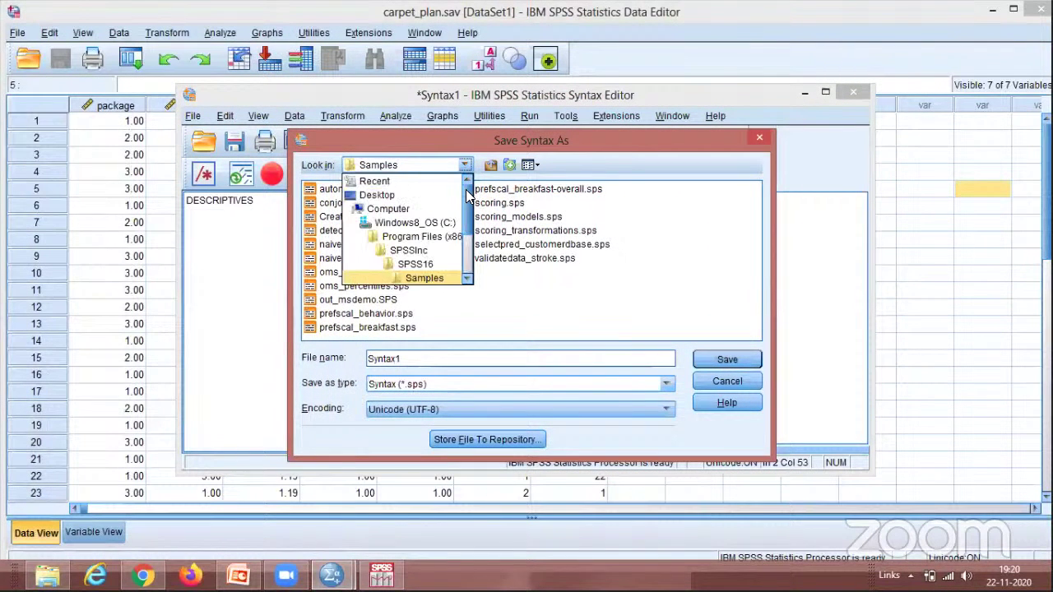
click(418, 195)
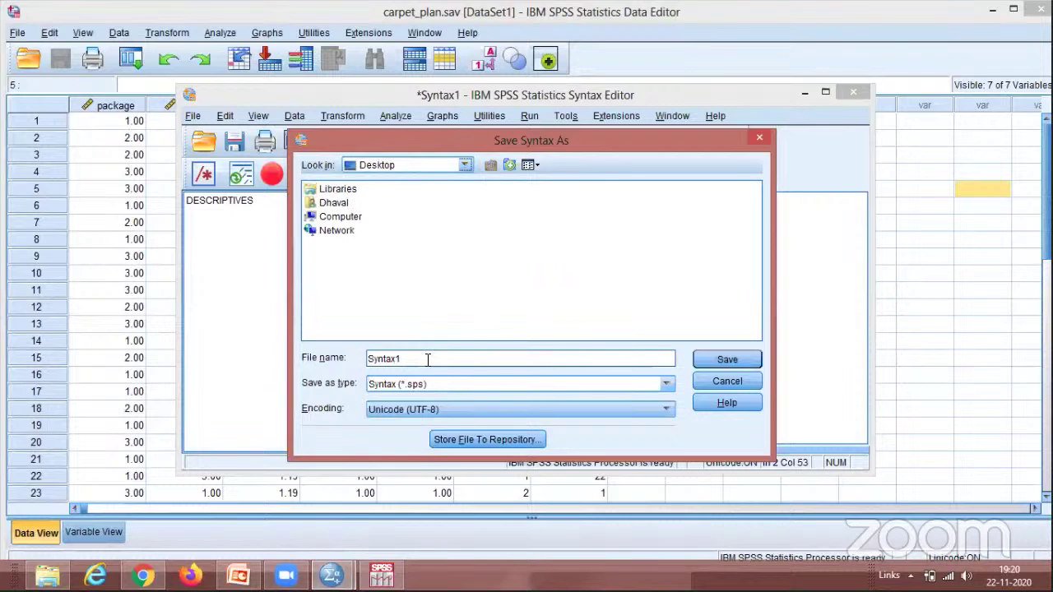
double_click(427, 359)
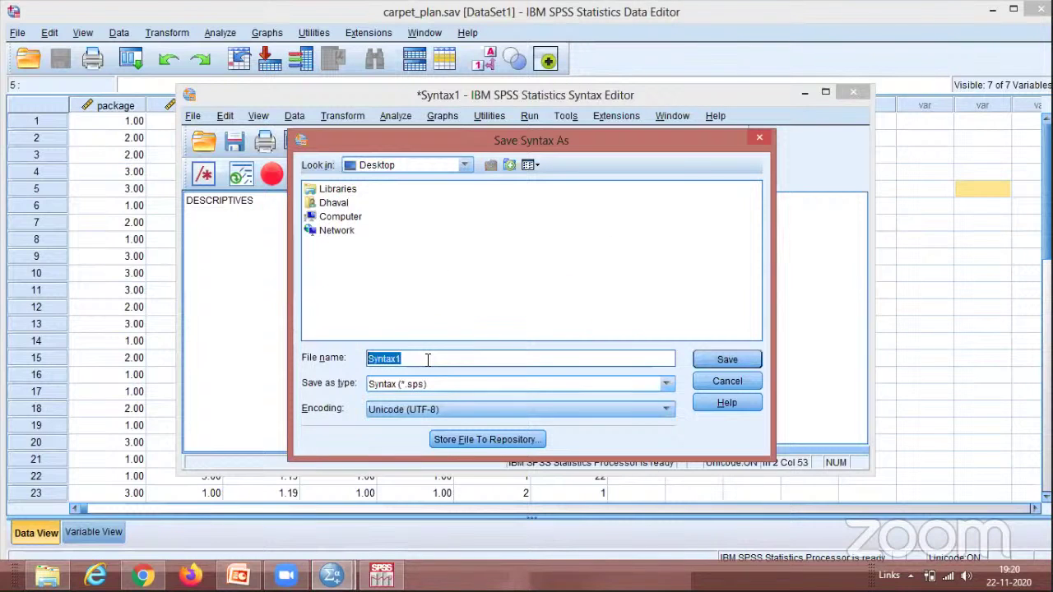
text(dhaval)
click(727, 361)
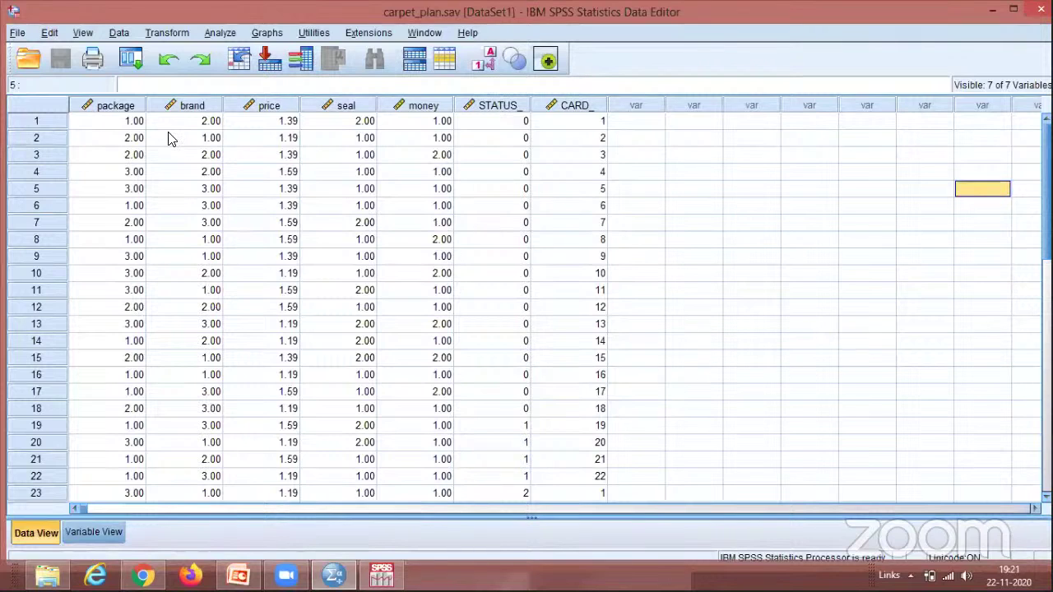
Open the saved Descriptives syntax file from the Desktop.
click(18, 35)
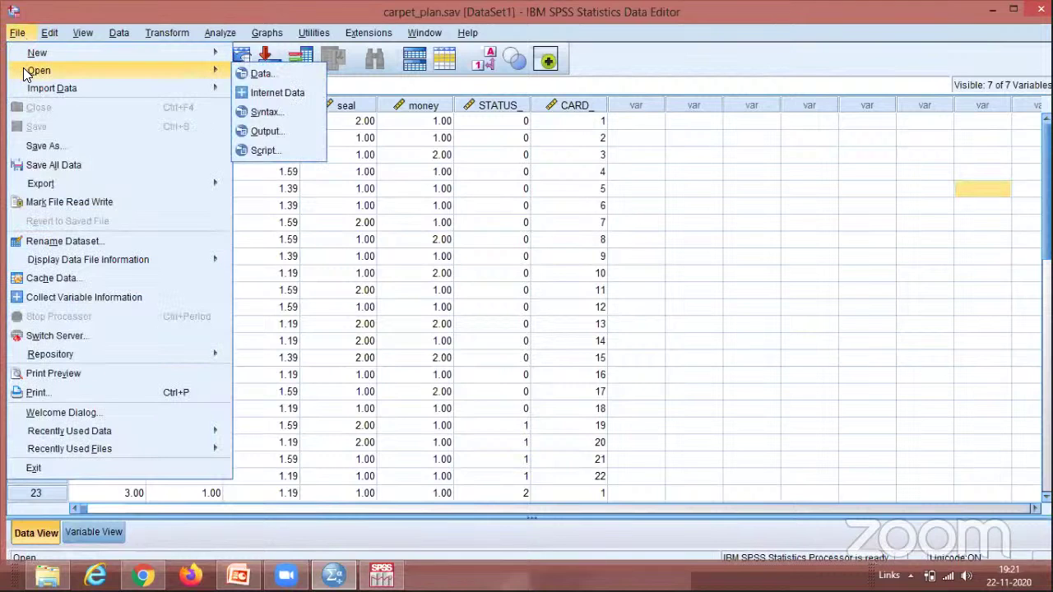
mouse_move(201, 71)
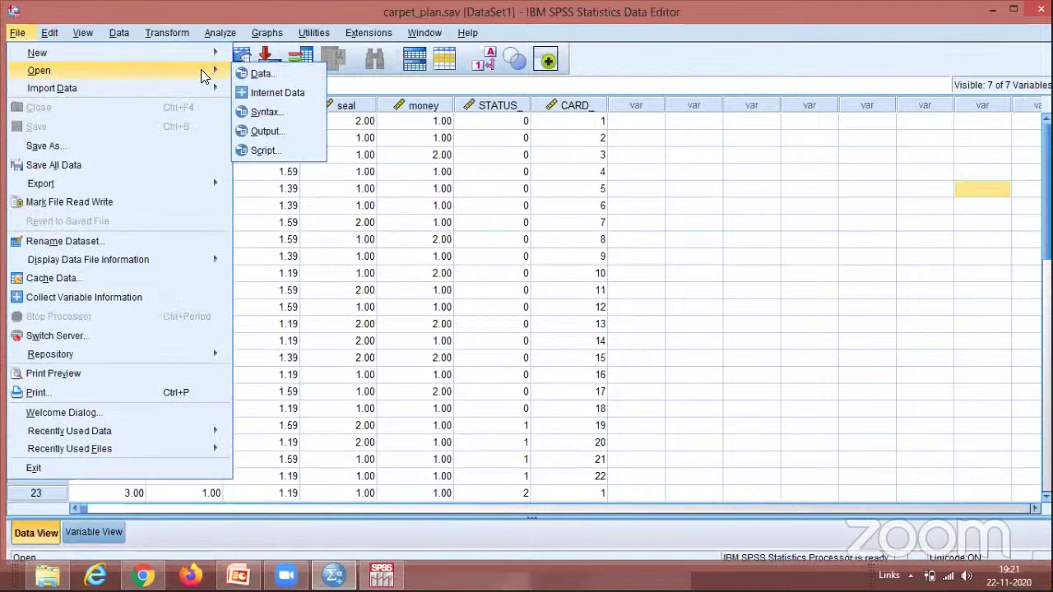
click(284, 112)
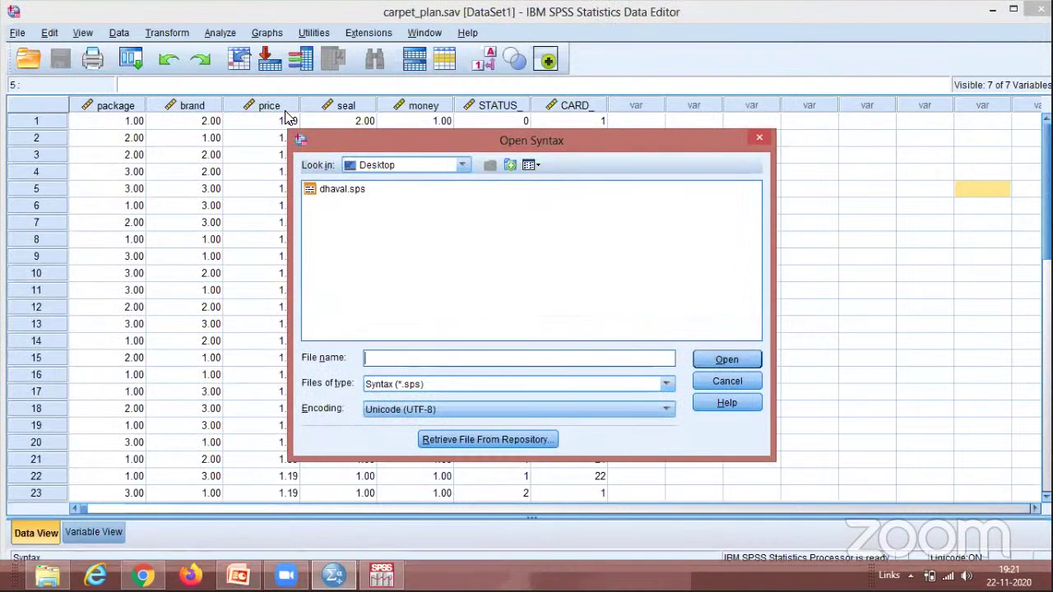
click(357, 194)
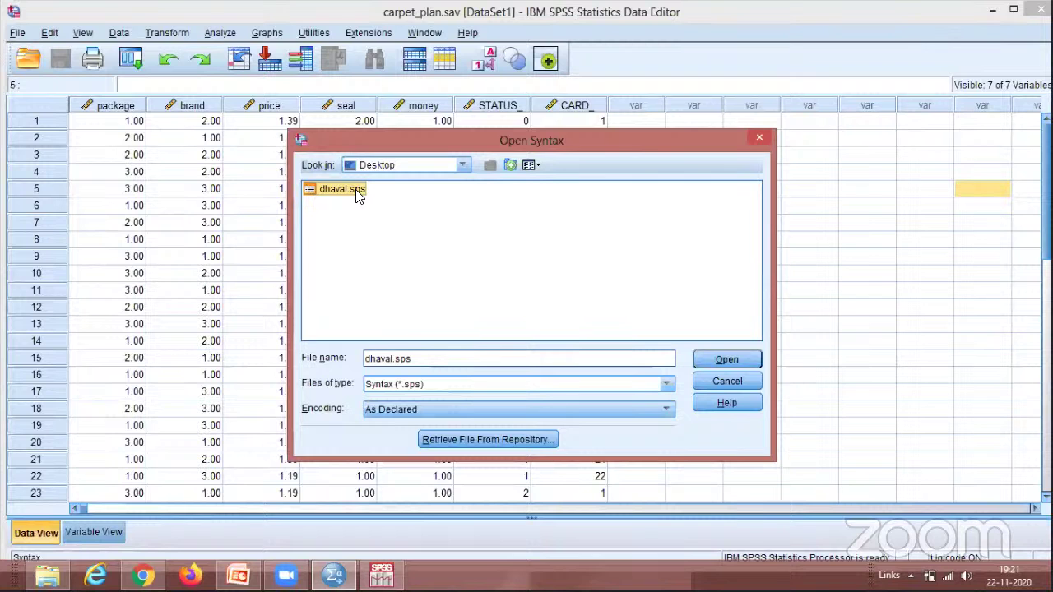
click(716, 362)
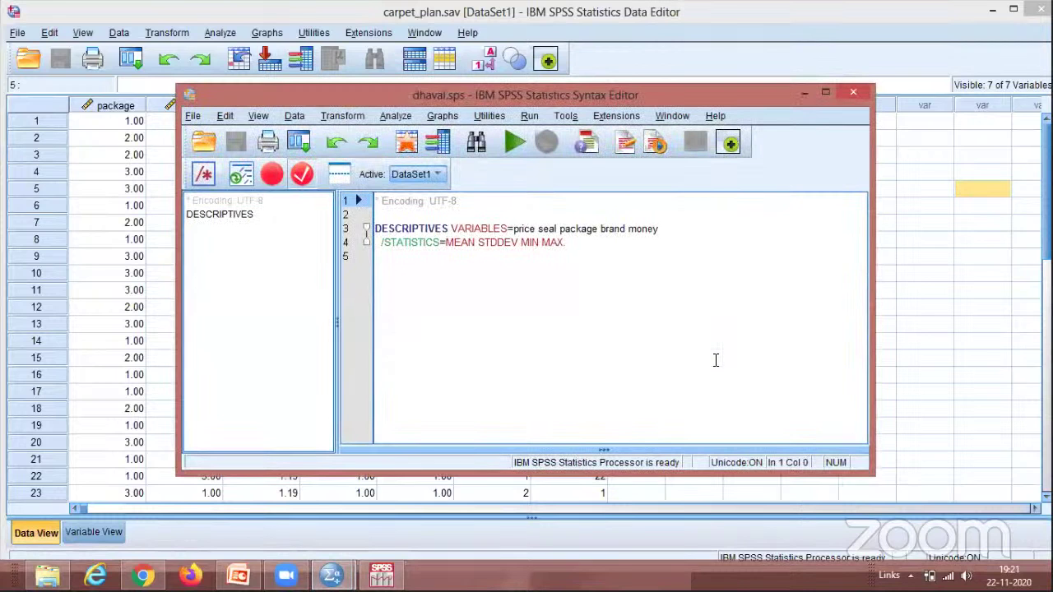
Run the current line of the reopened syntax file and check its output against the syntax window.
click(511, 146)
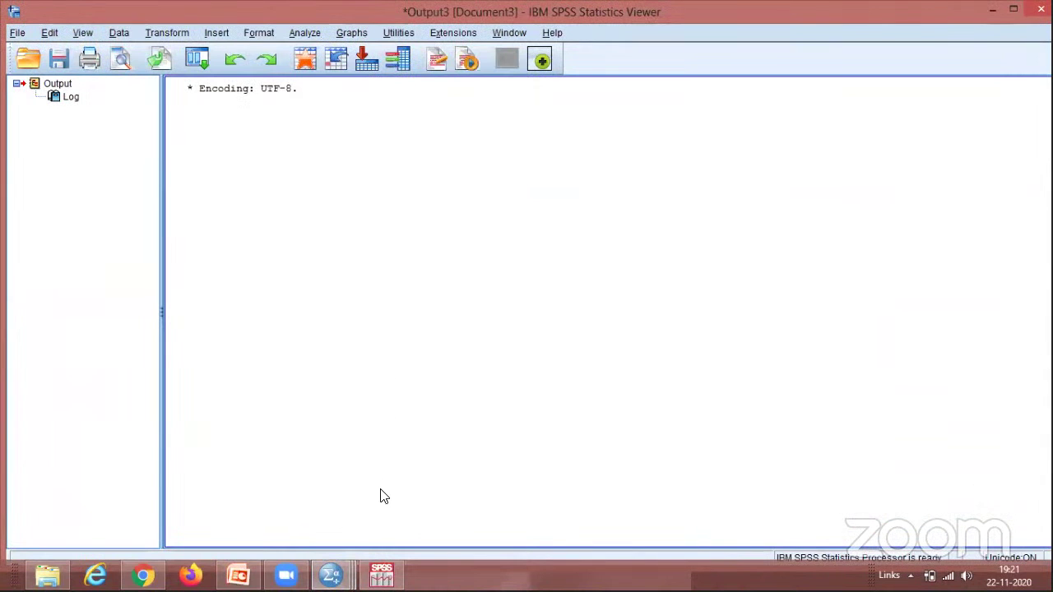
mouse_move(329, 574)
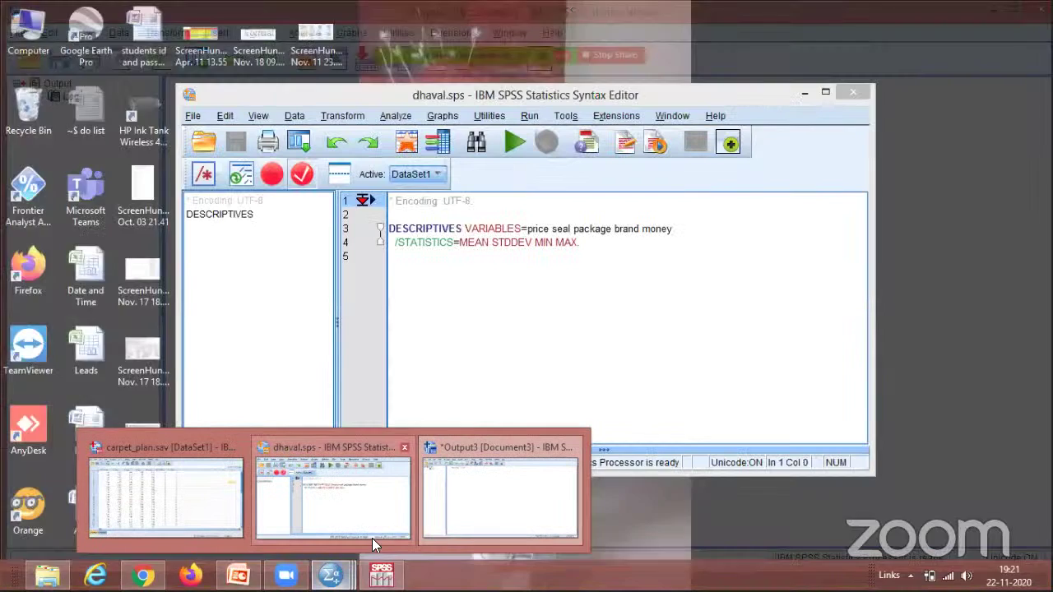
click(375, 530)
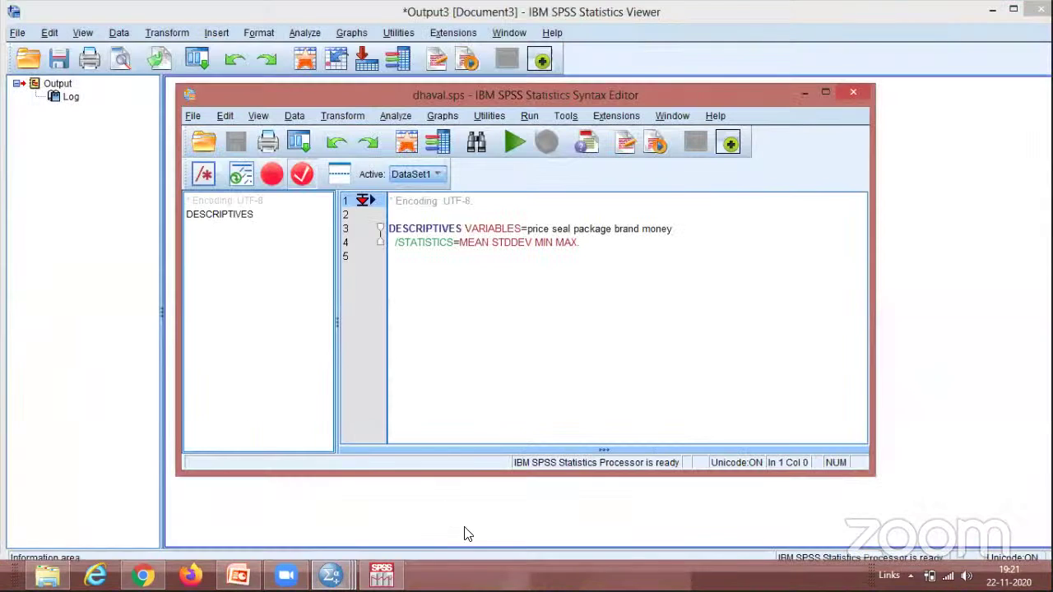
click(467, 534)
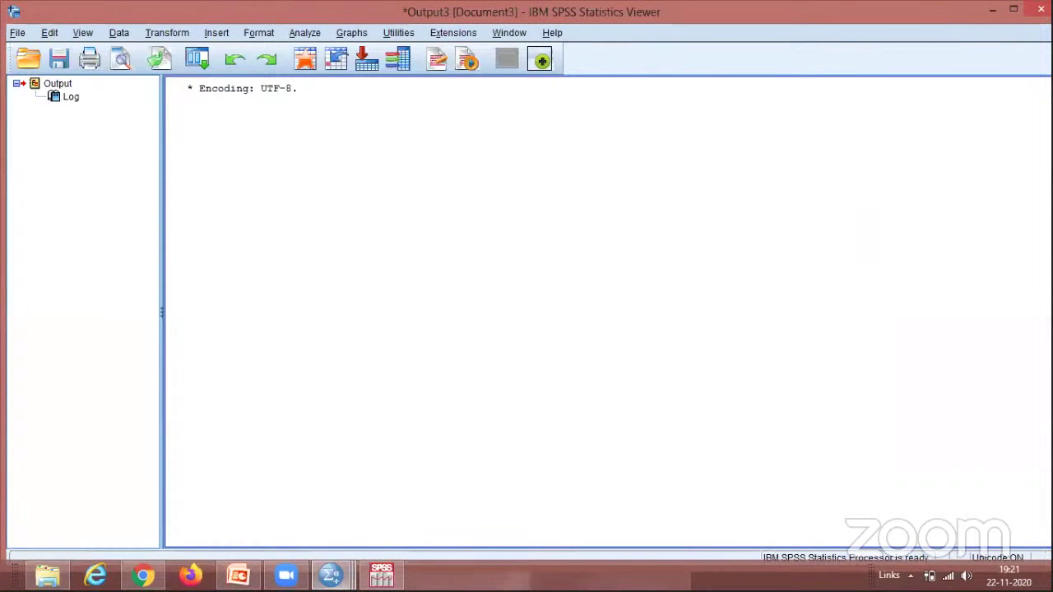
Return to the reopened syntax file and run all of its lines, including the Descriptives command for price, seal, package, brand and money.
mouse_move(330, 574)
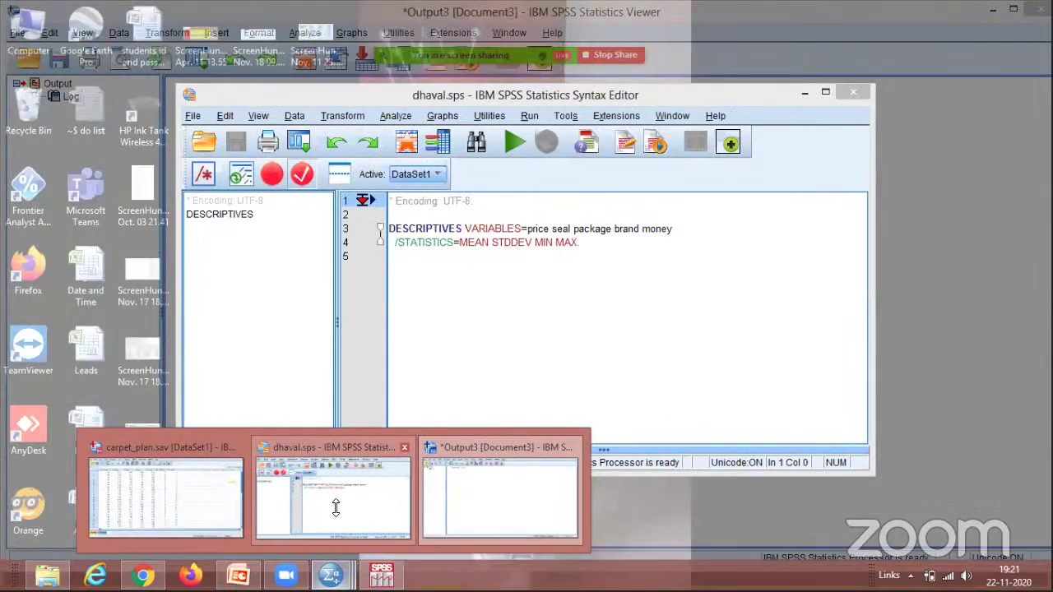
click(336, 508)
key(ctrl+a)
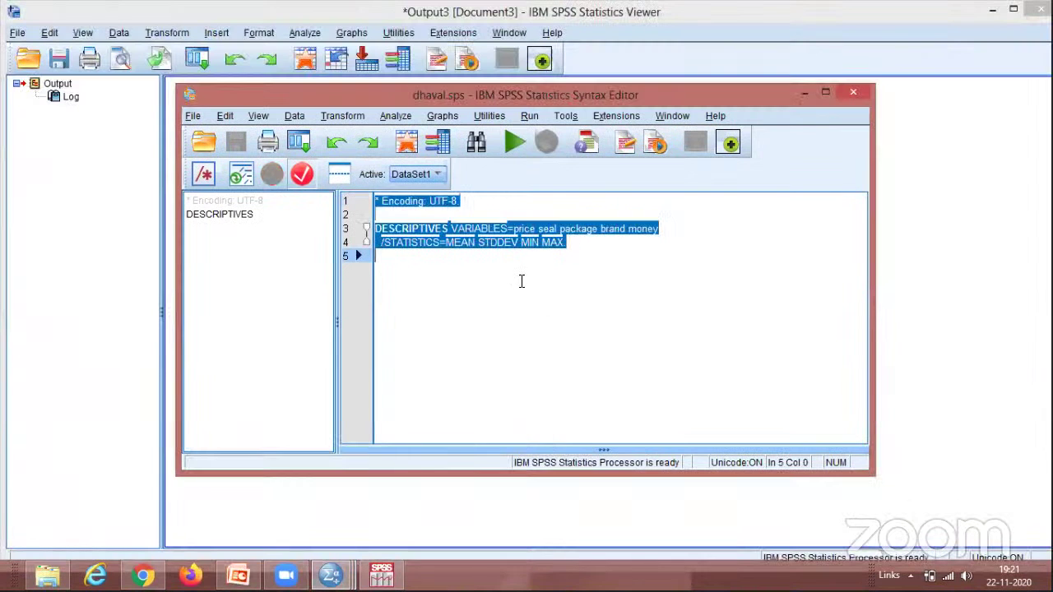
click(513, 143)
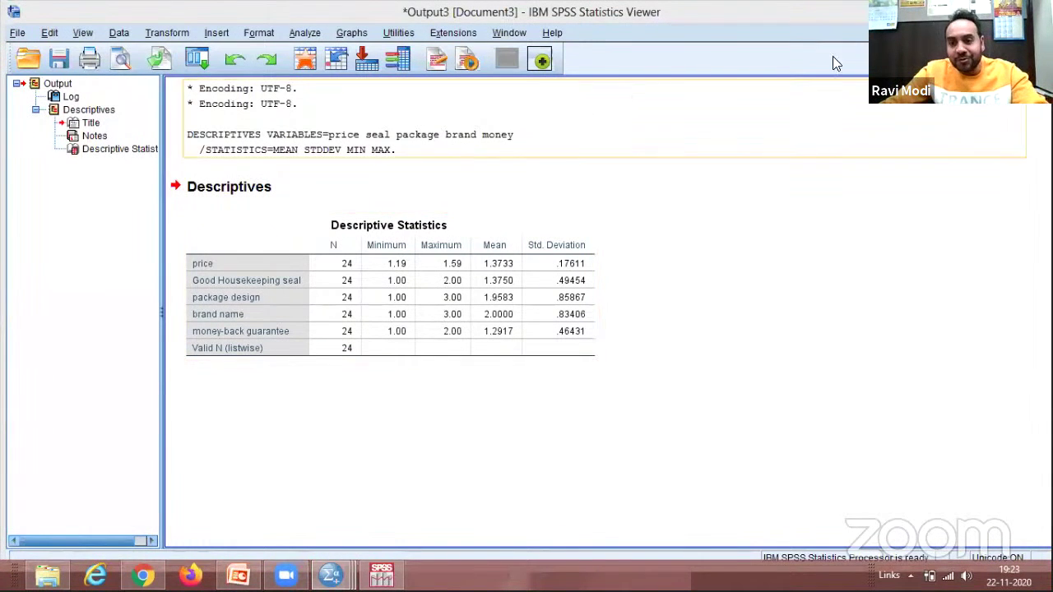
Minimize the output viewer, syntax editor, data editor and Samples folder windows to uncover the Conjoint Analysis presentation.
click(982, 9)
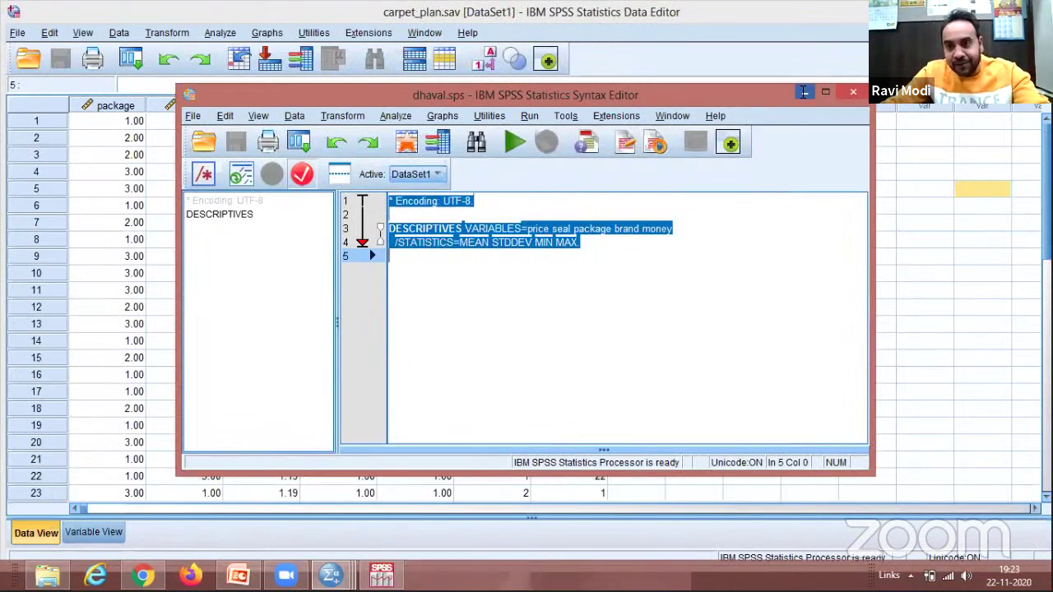
click(801, 91)
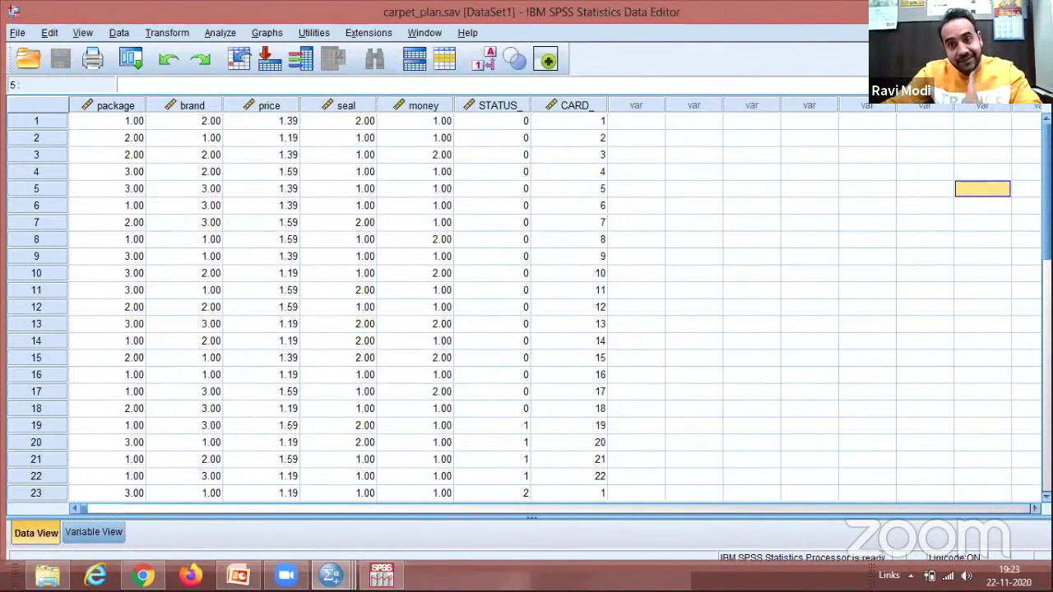
click(983, 8)
click(1007, 8)
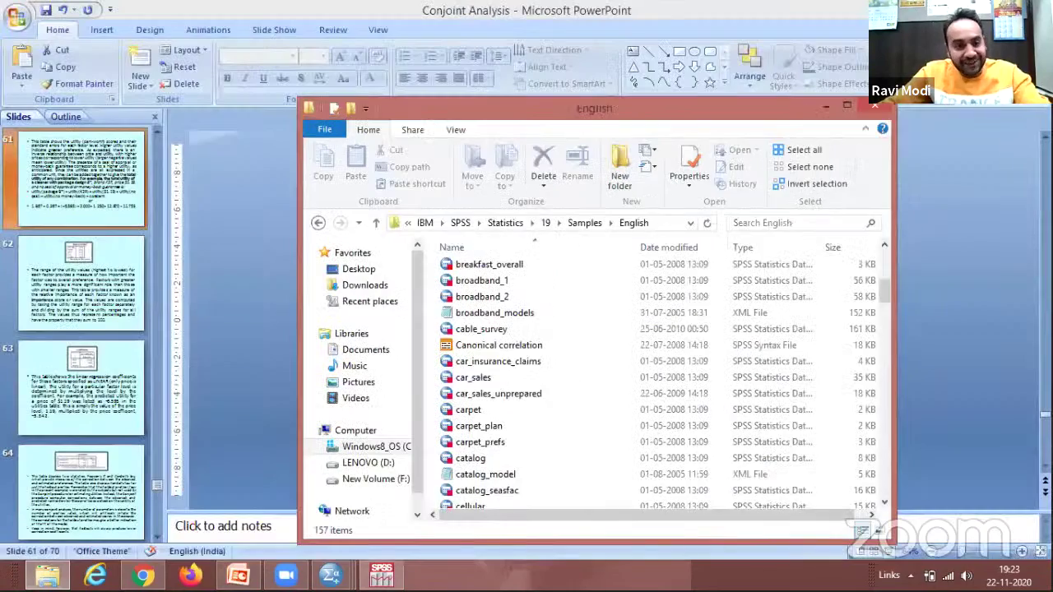
click(826, 107)
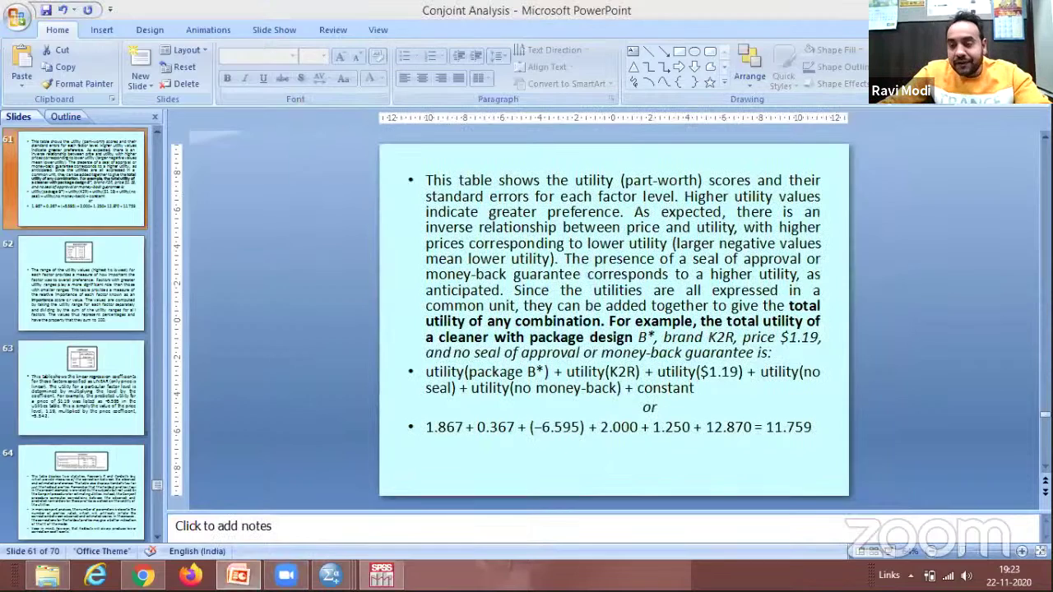
key(alt+Tab)
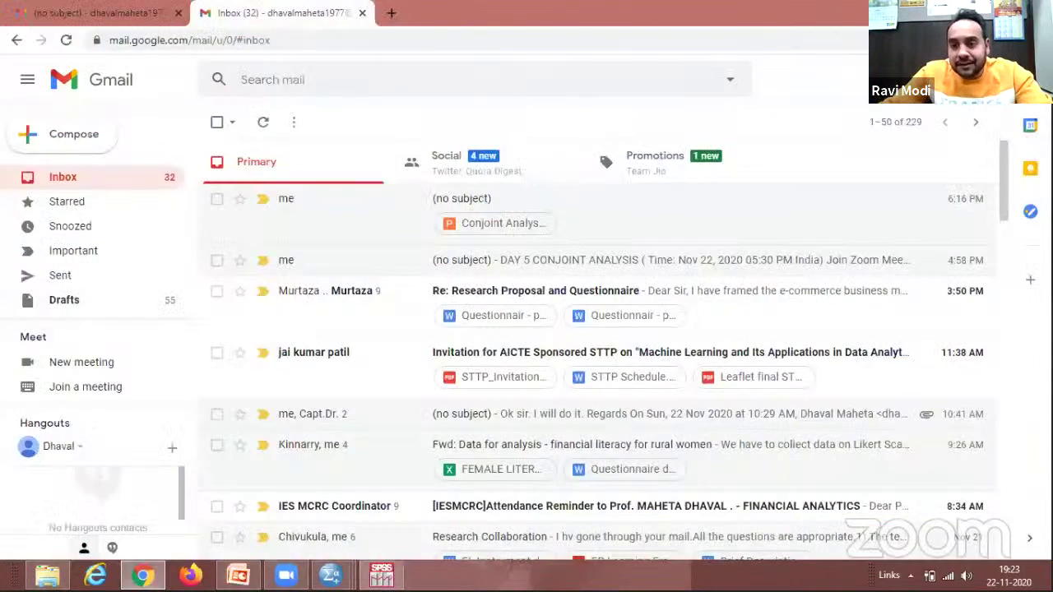
key(super+d)
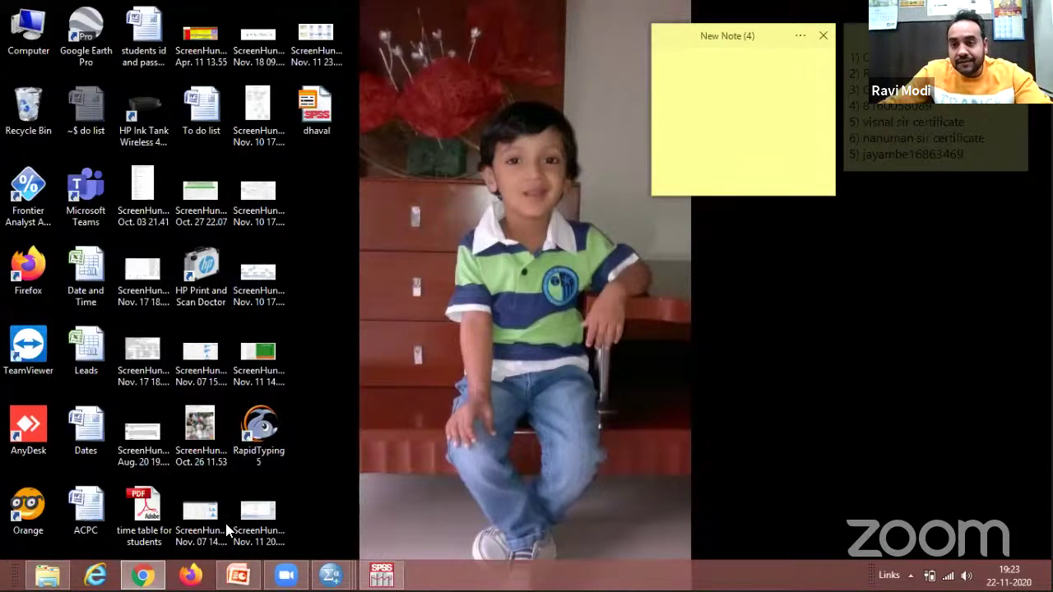
click(144, 577)
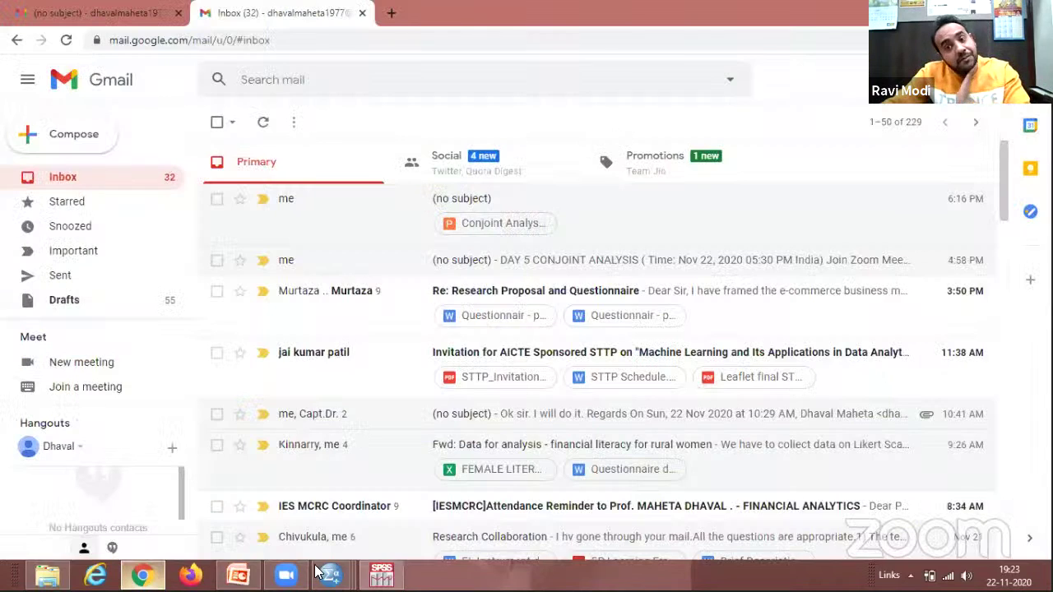
click(288, 577)
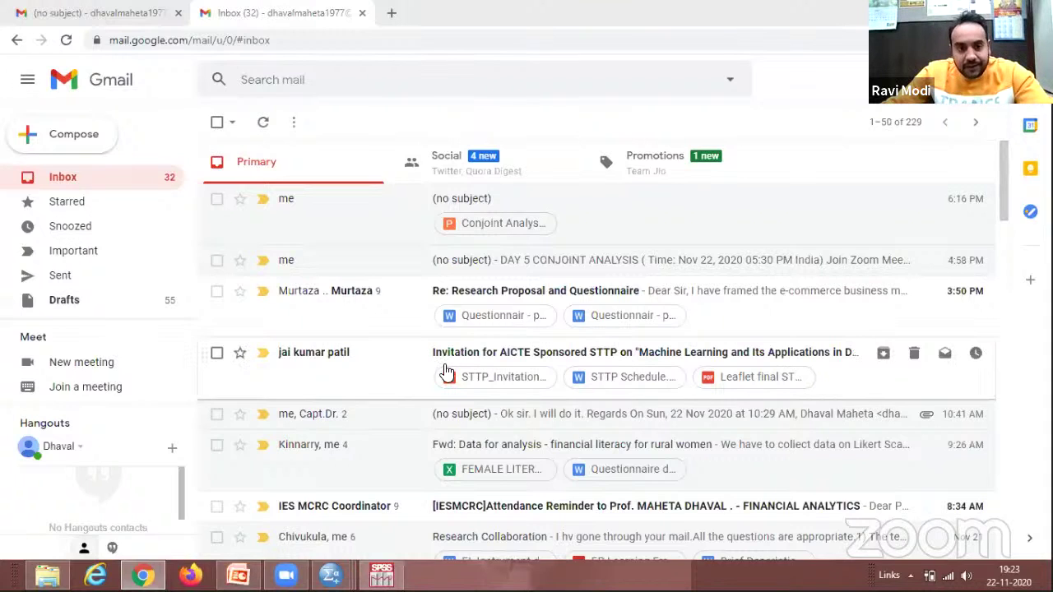
mouse_move(286, 577)
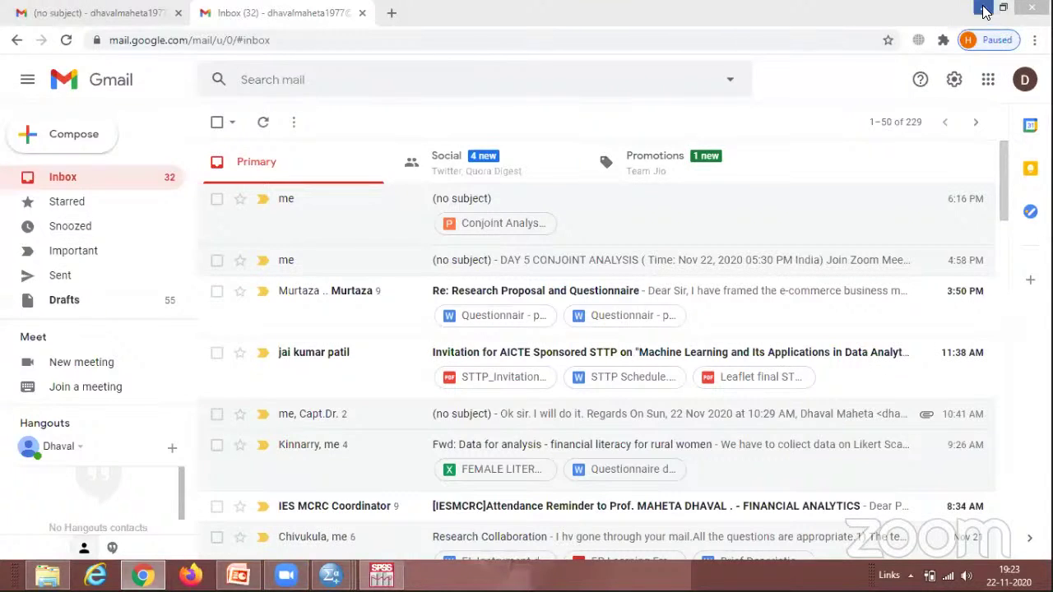
click(985, 9)
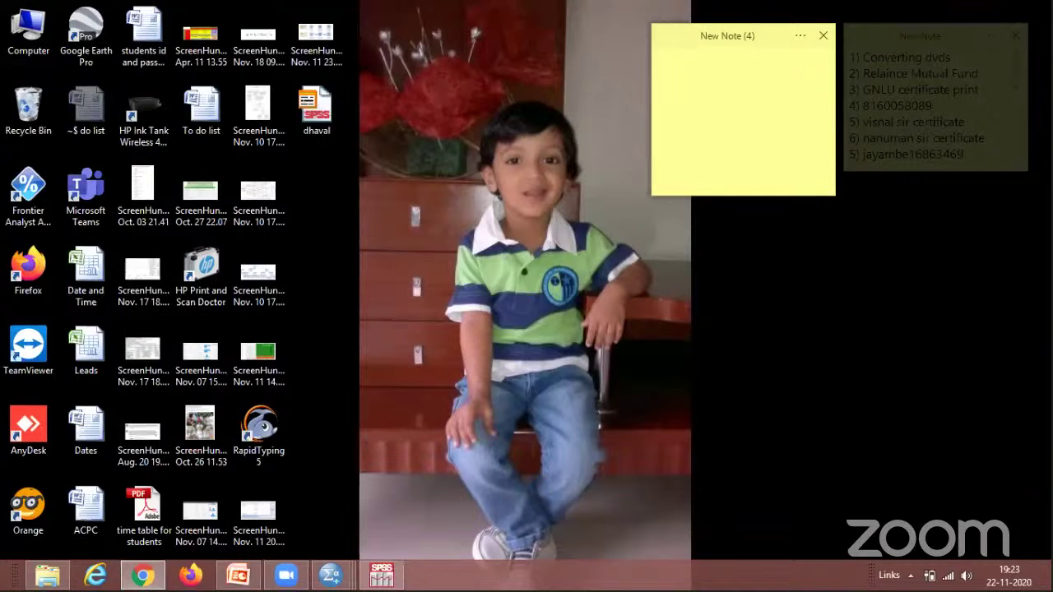
Switch to the Conjoint Analysis presentation in PowerPoint and show its first slide, Contact Details, as a full-screen slide show.
click(238, 576)
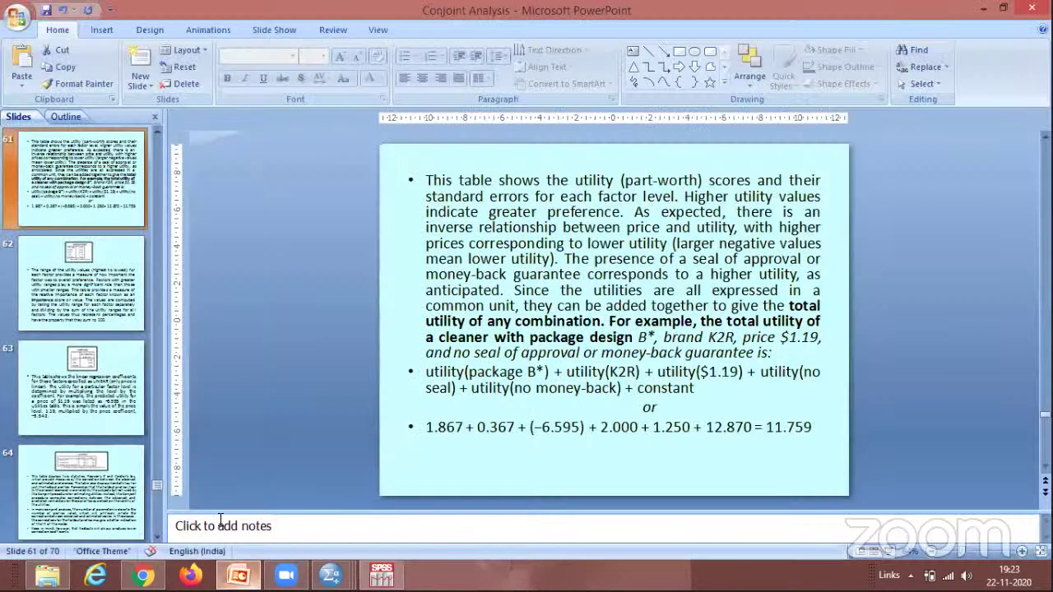
drag(157, 487, 161, 139)
click(104, 176)
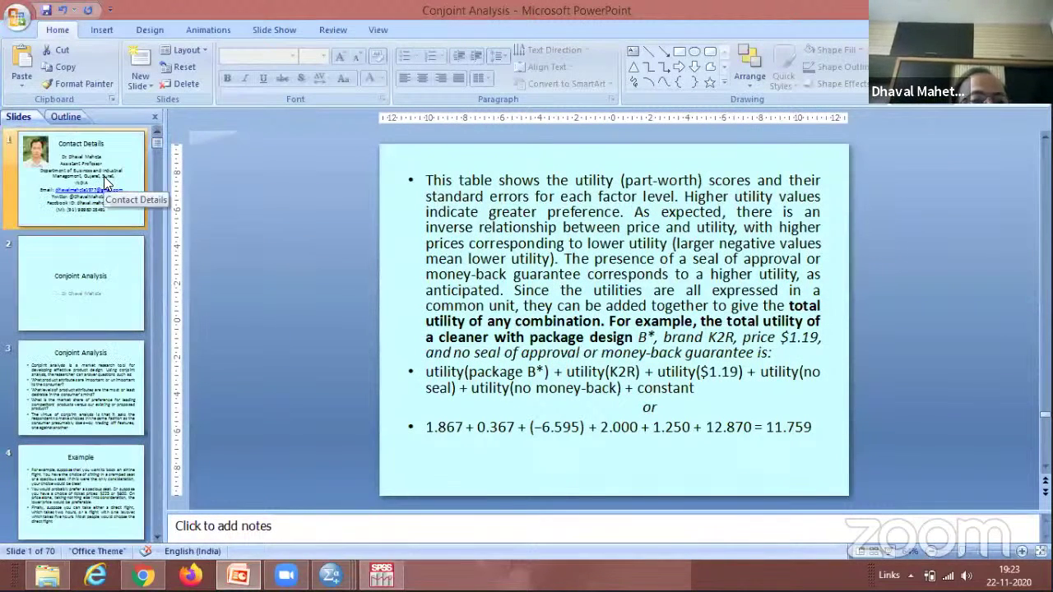
click(888, 551)
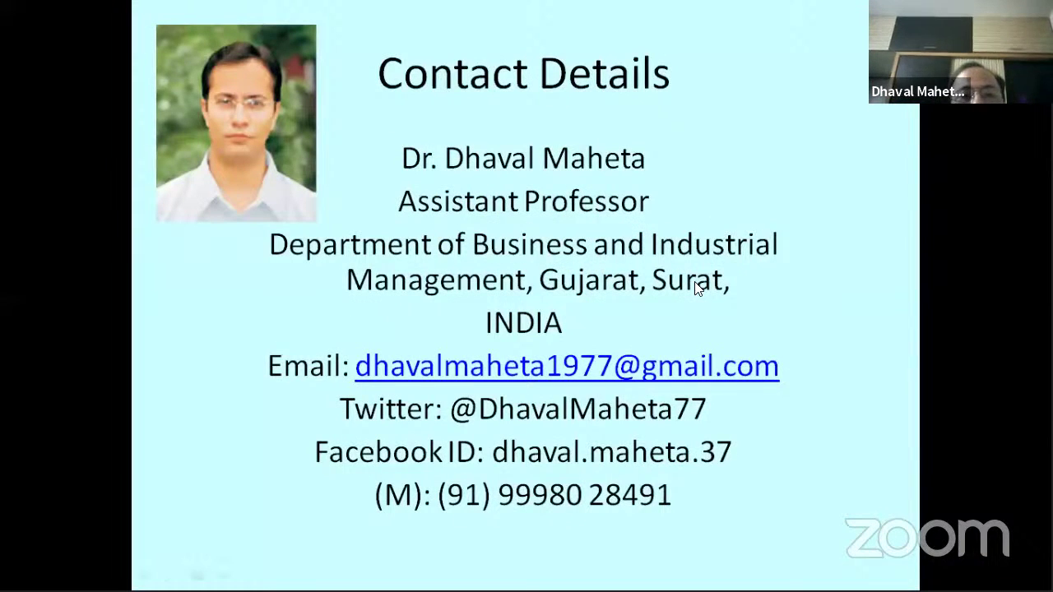